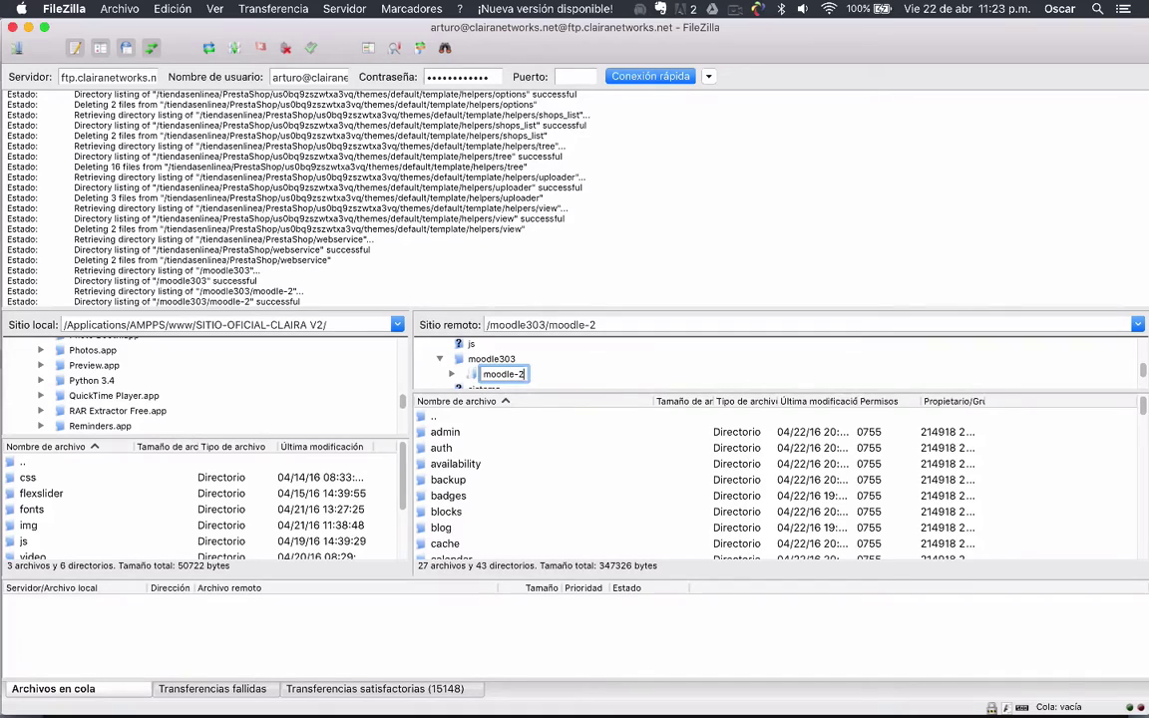
Remove the -2 suffix so the remote folder moodle-2 in moodle303 becomes moodle
key(BackSpace)
key(BackSpace)
key(Return)
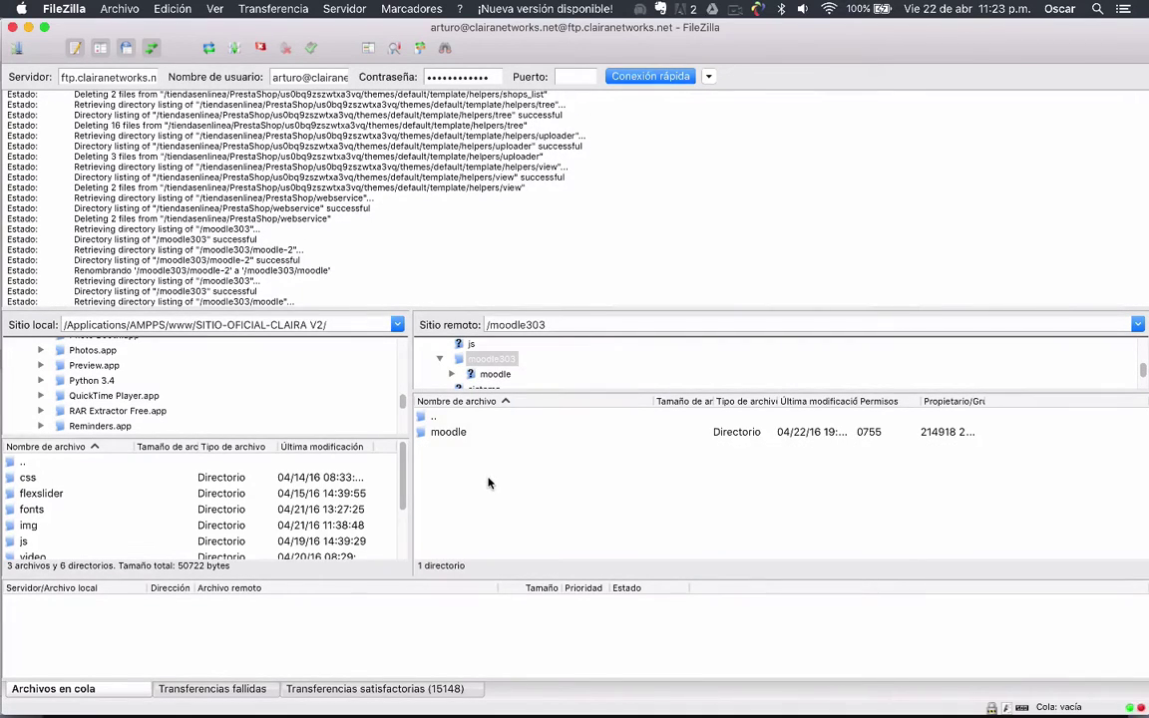
mouse_move(402, 699)
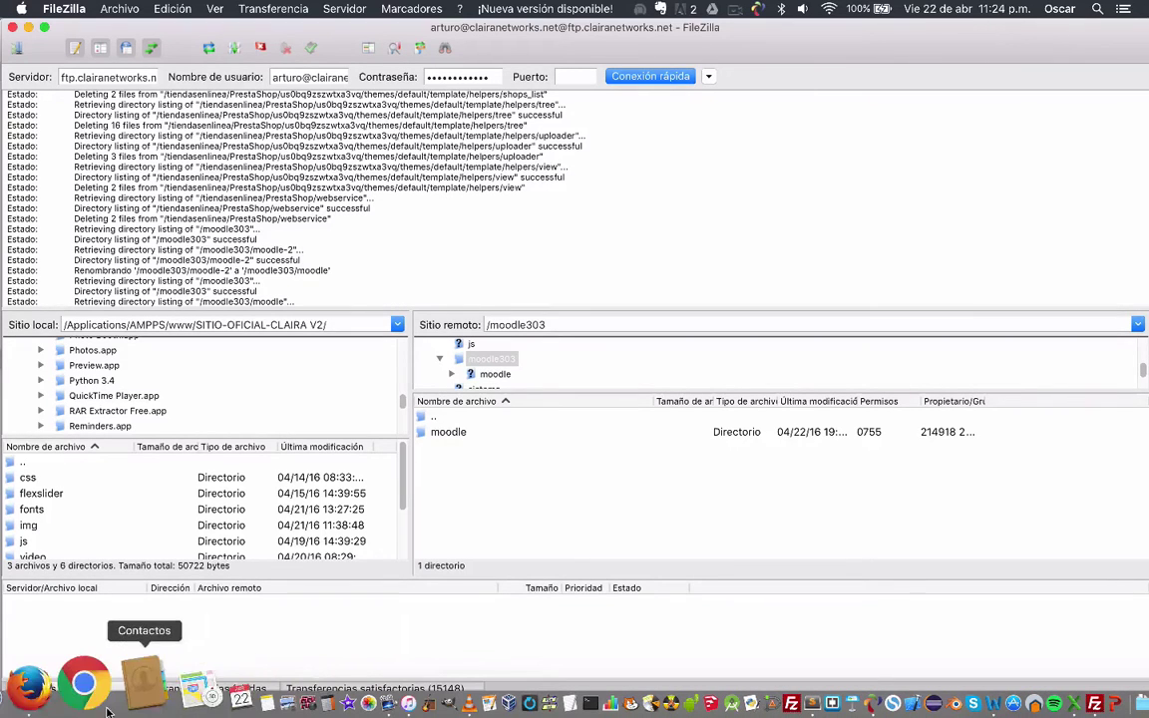
Bring Safari to the front with a new browser window
click(64, 689)
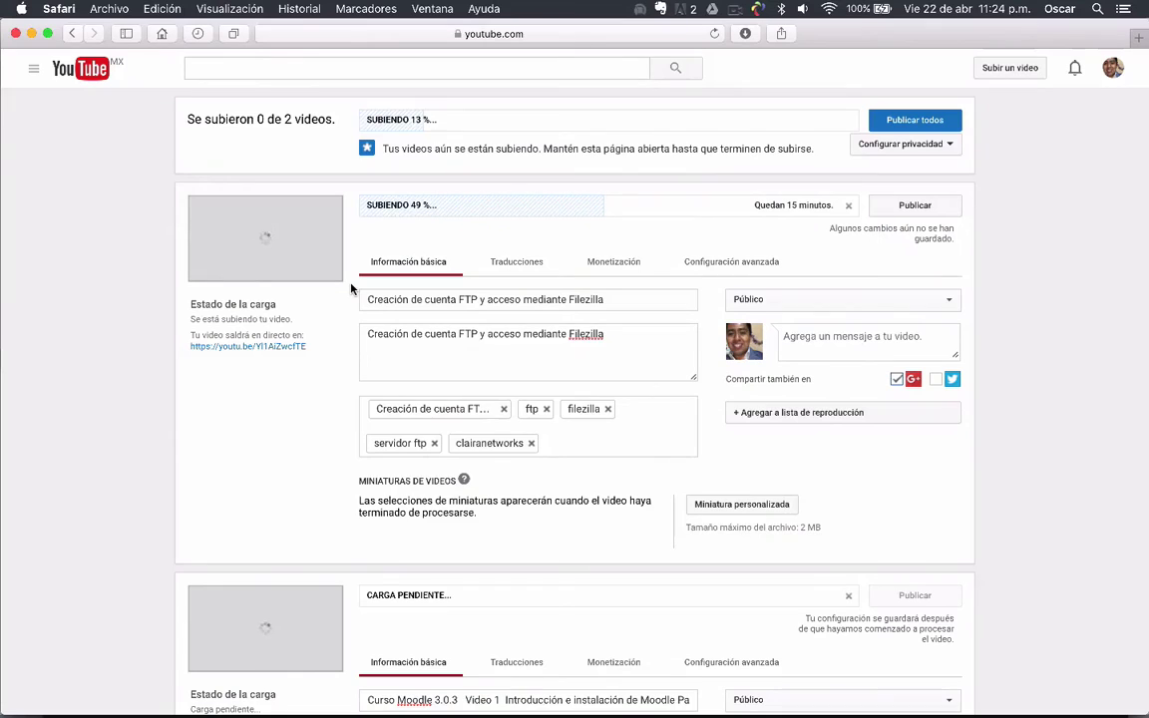
key(super+n)
key(F3)
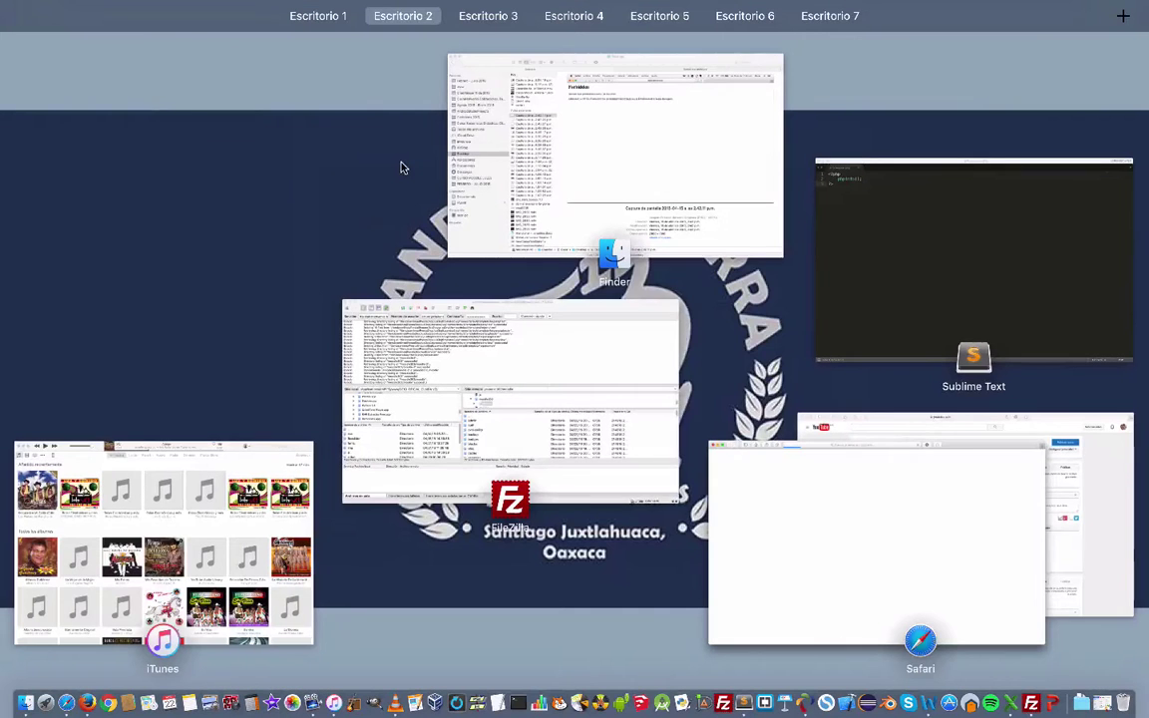
click(836, 509)
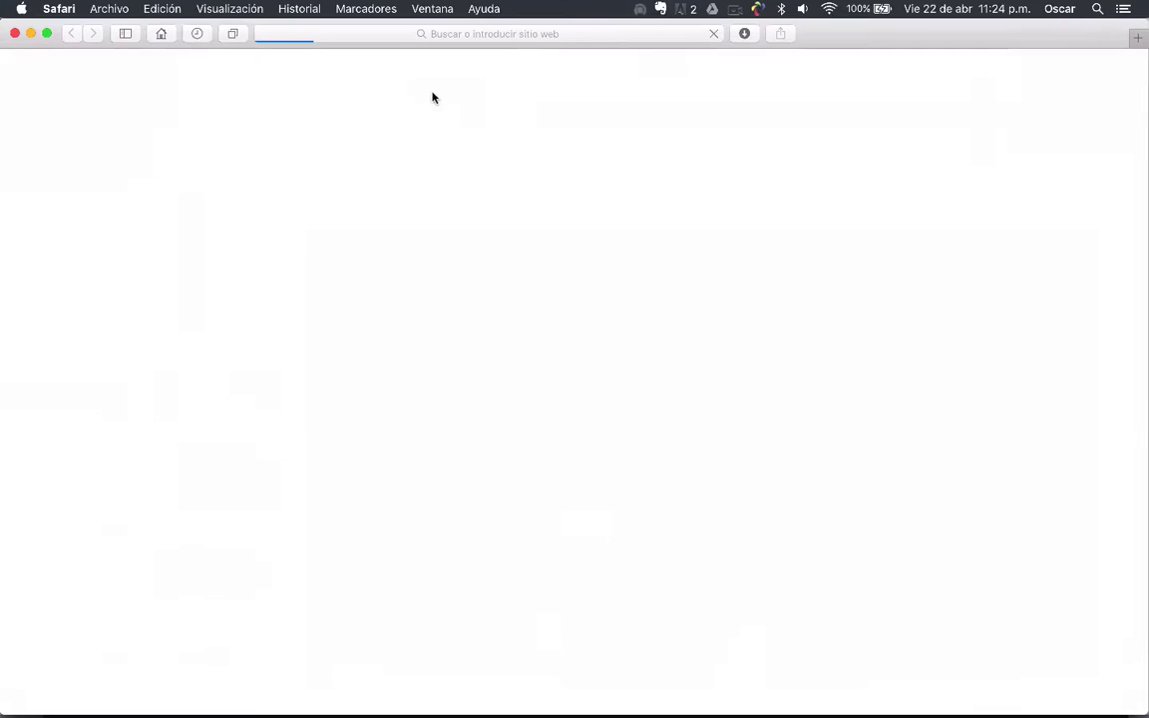
Enter the address clairanetworks.net/moodle303/moodle and load it
click(629, 34)
text(clairanetworks.net)
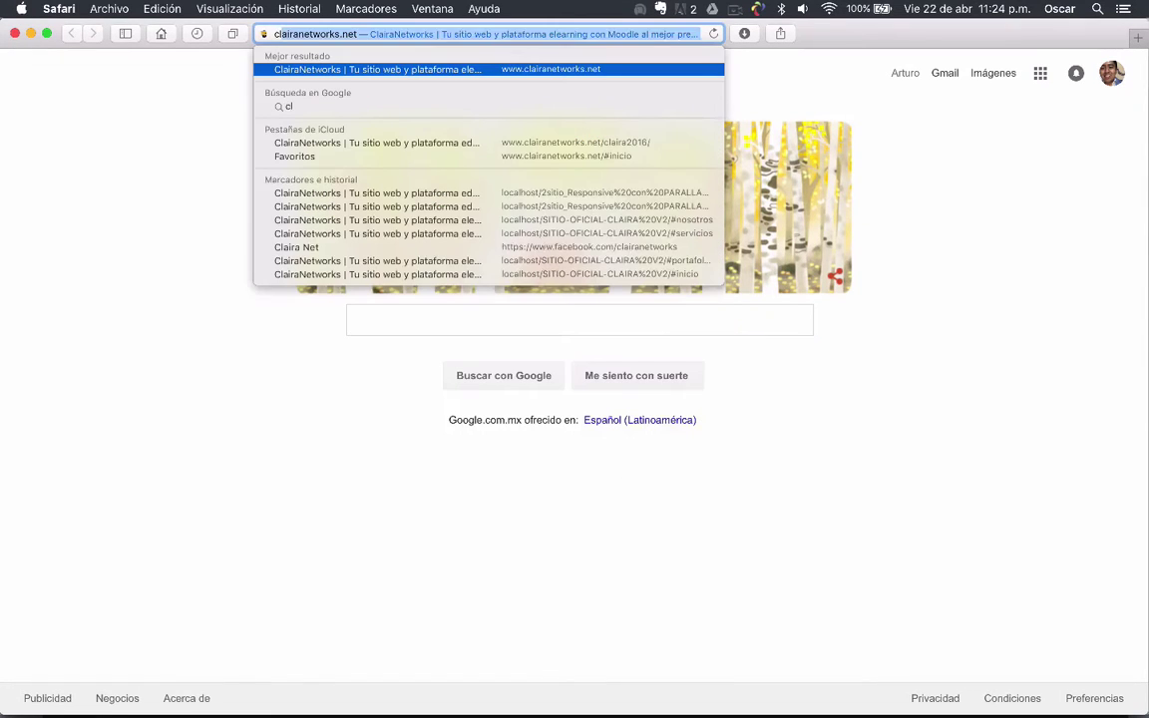
key(Right)
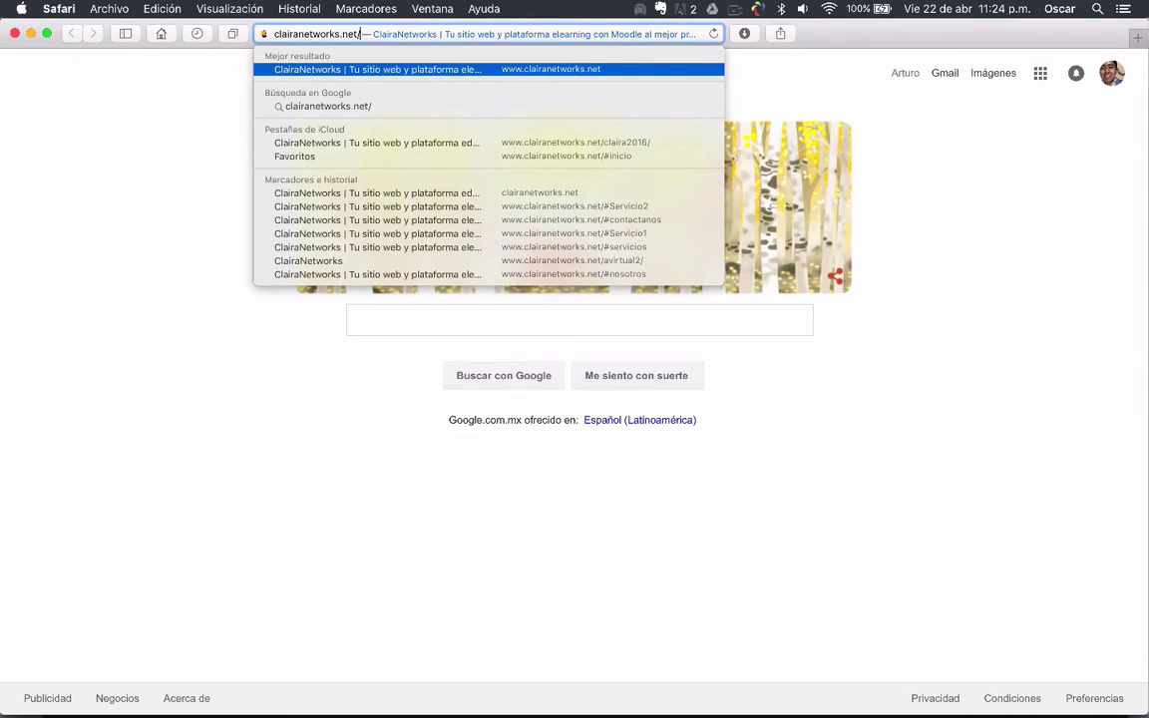
text(moodl)
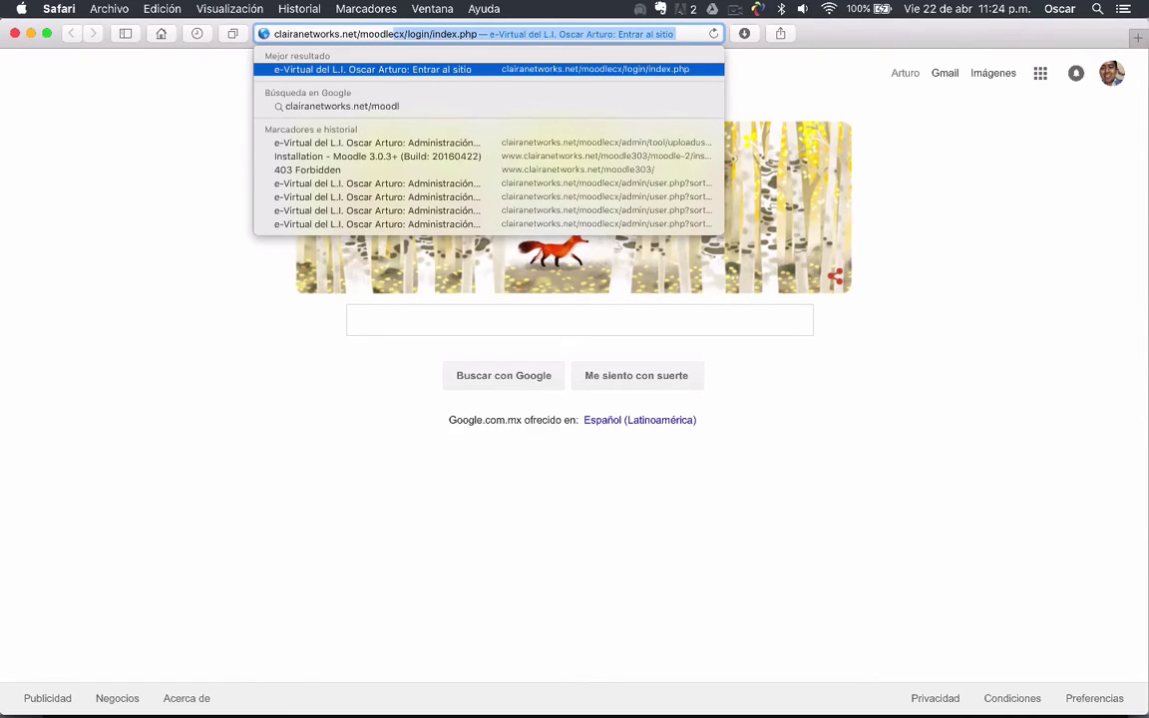
text(e303)
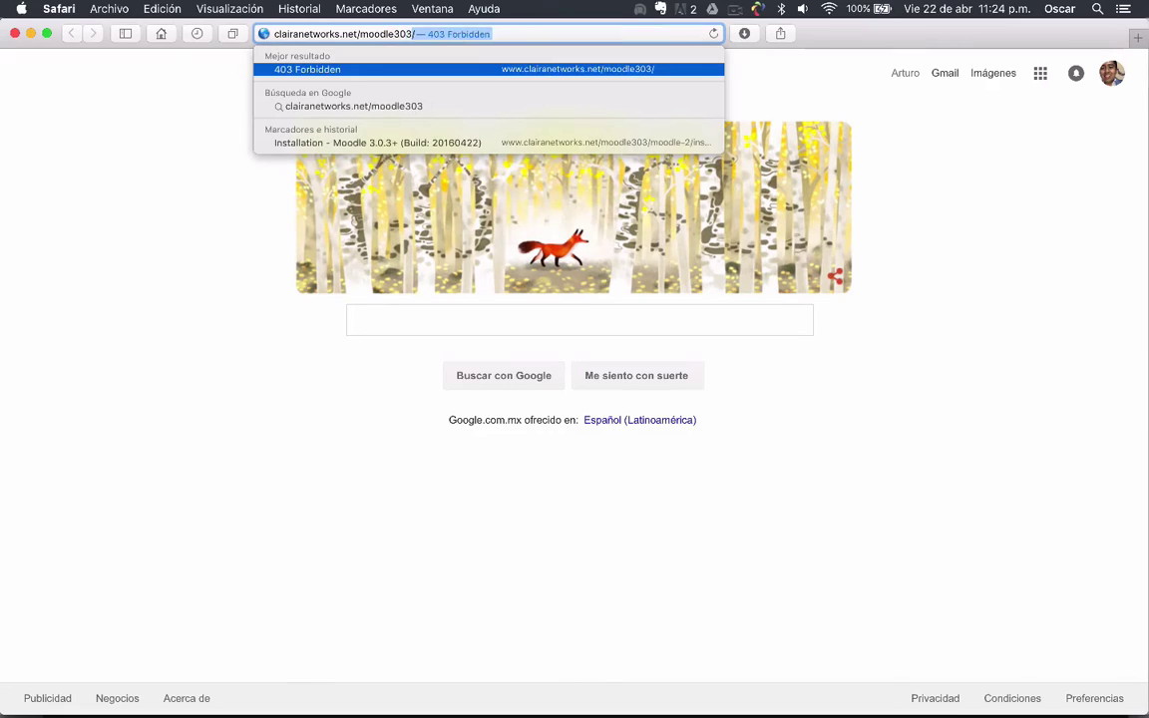
text(/)
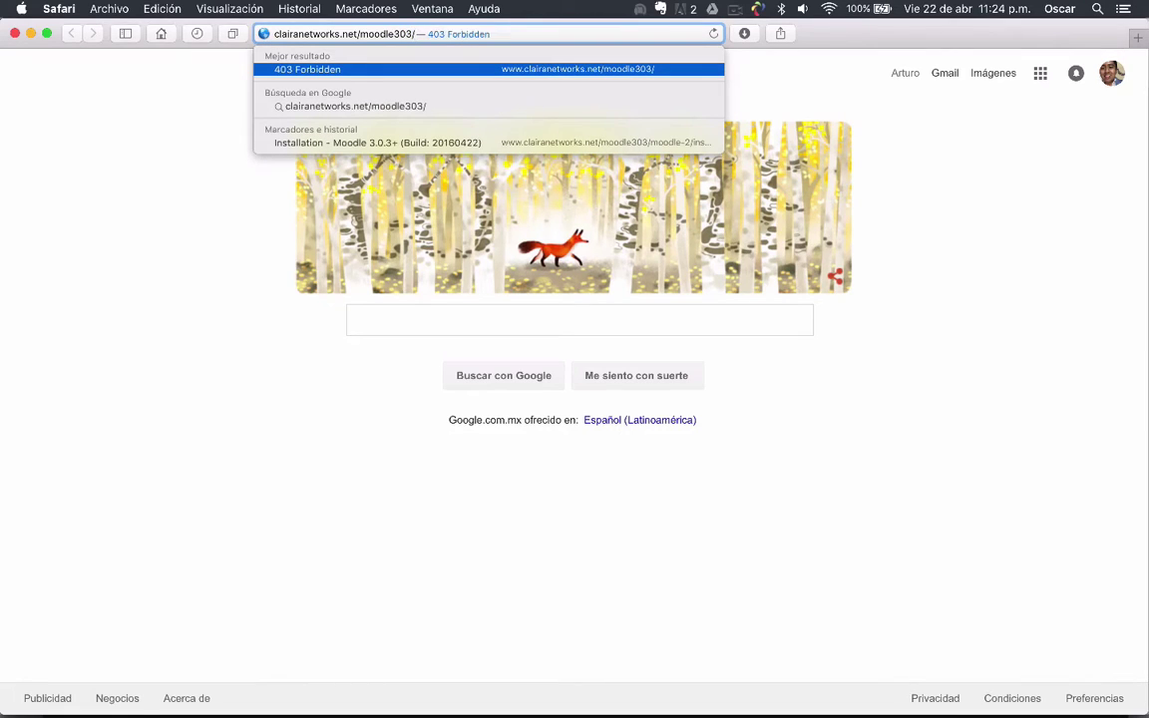
text(moodle)
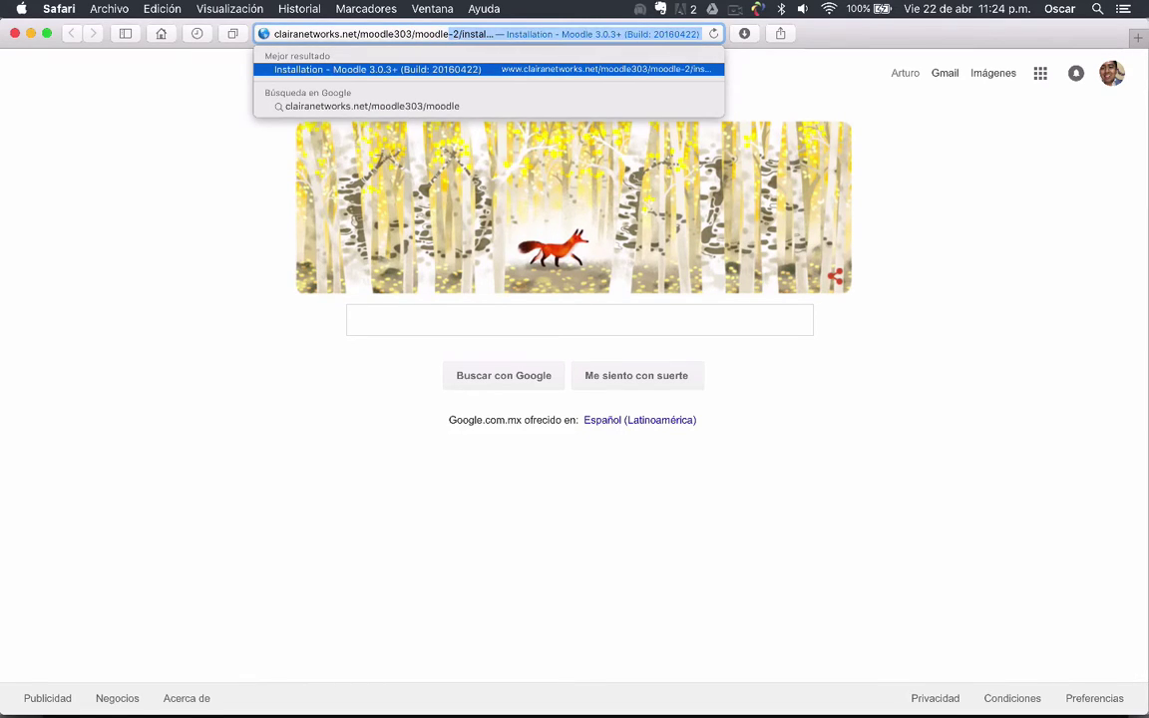
key(BackSpace)
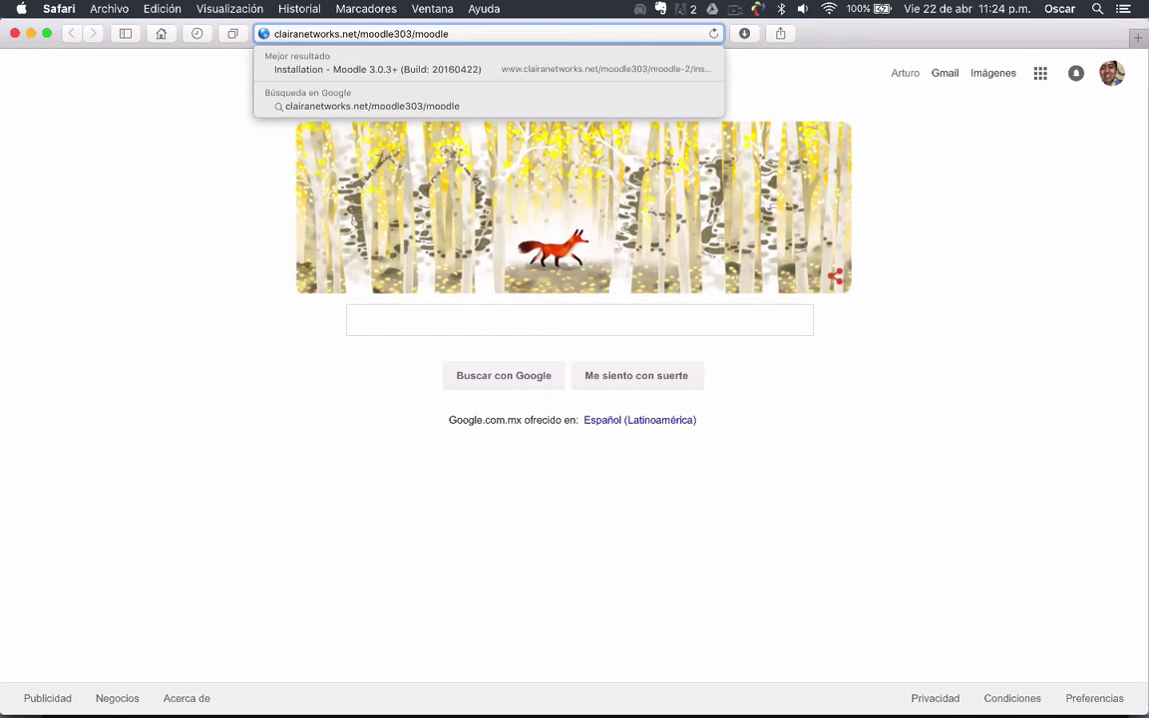
key(Return)
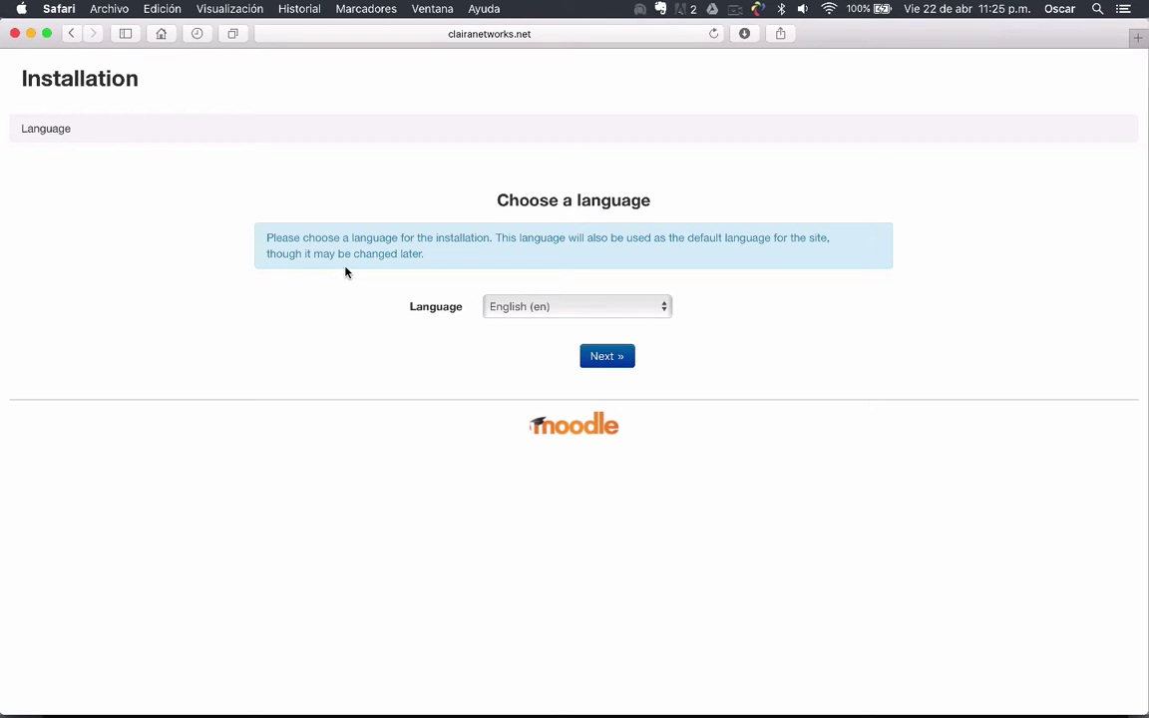
Pick Español - México (es_mx) as the installer language and go to the next page
click(666, 309)
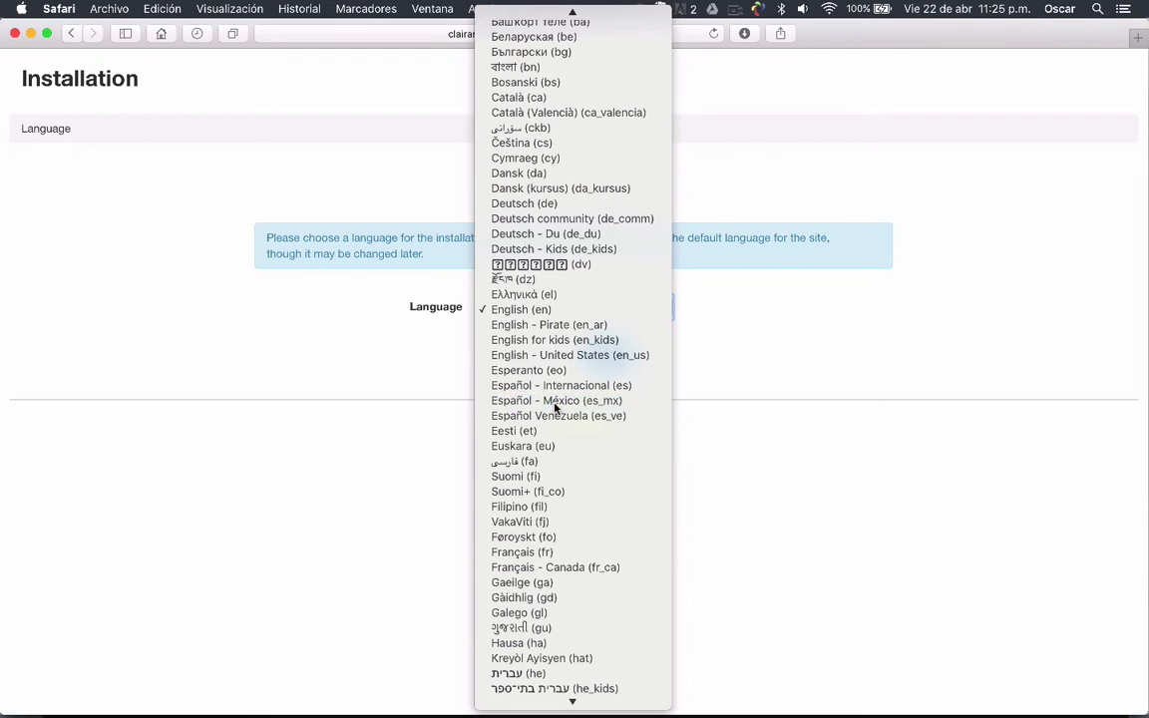
click(556, 404)
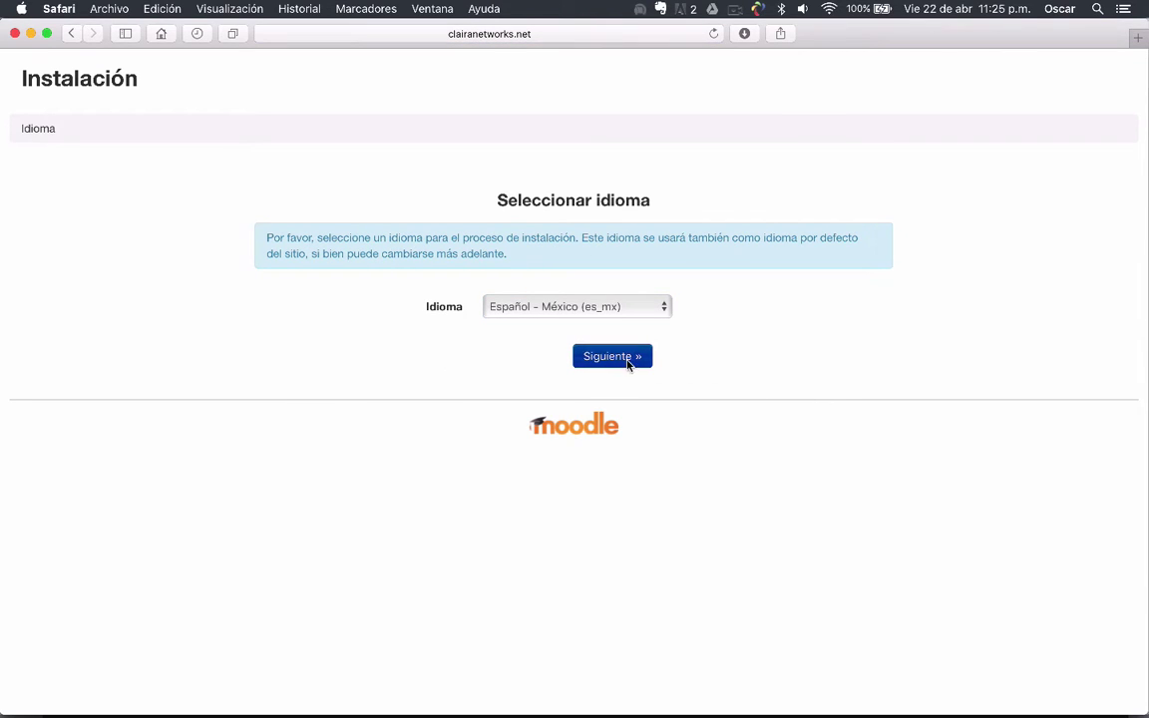
click(626, 361)
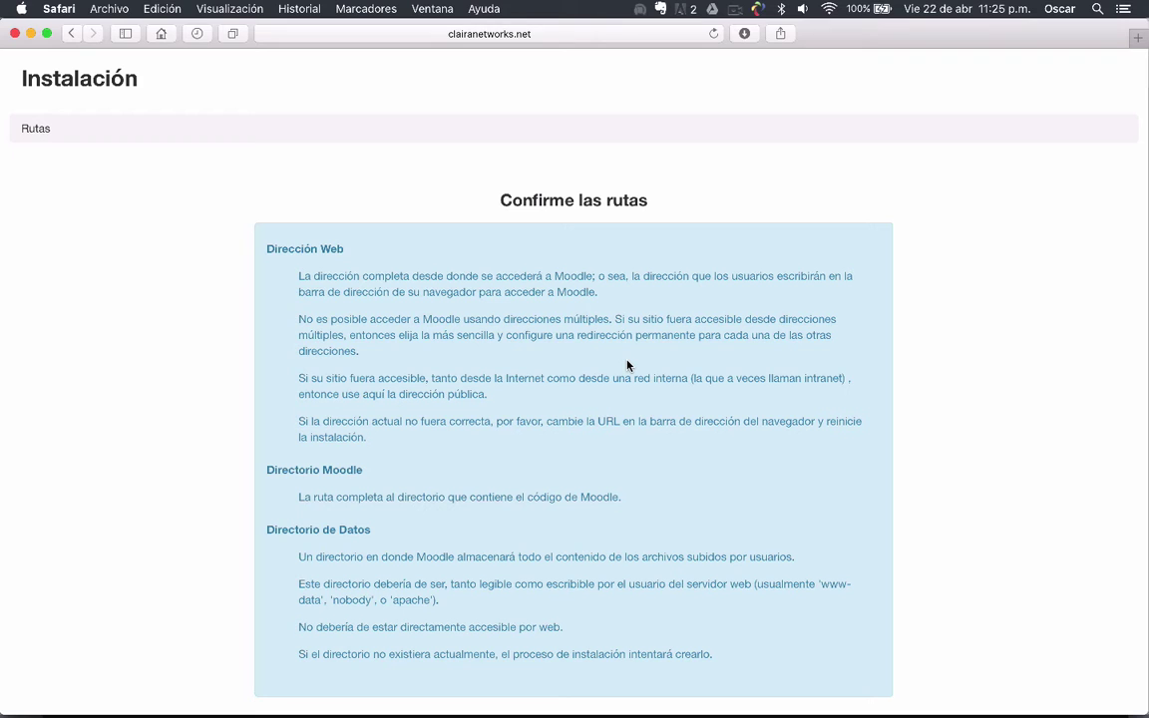
Review the proposed paths, check the moodledata Directorio de Datos, and continue with Siguiente »
scroll(627, 365, down, 5)
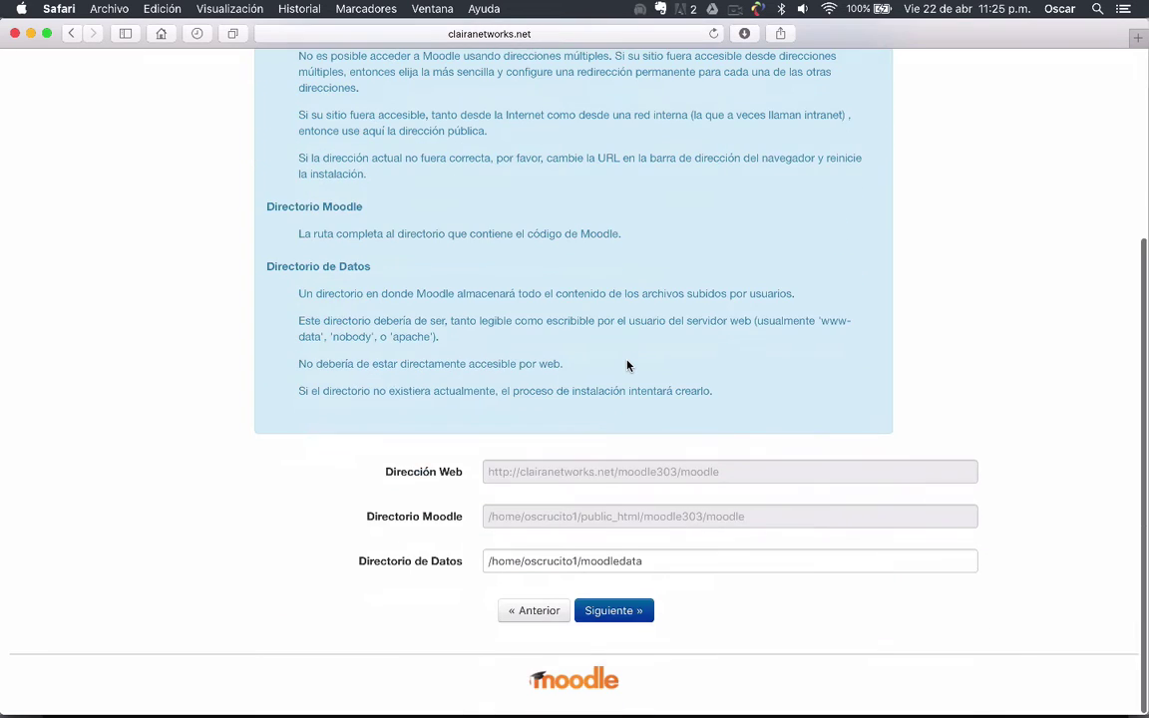
scroll(626, 365, up, 5)
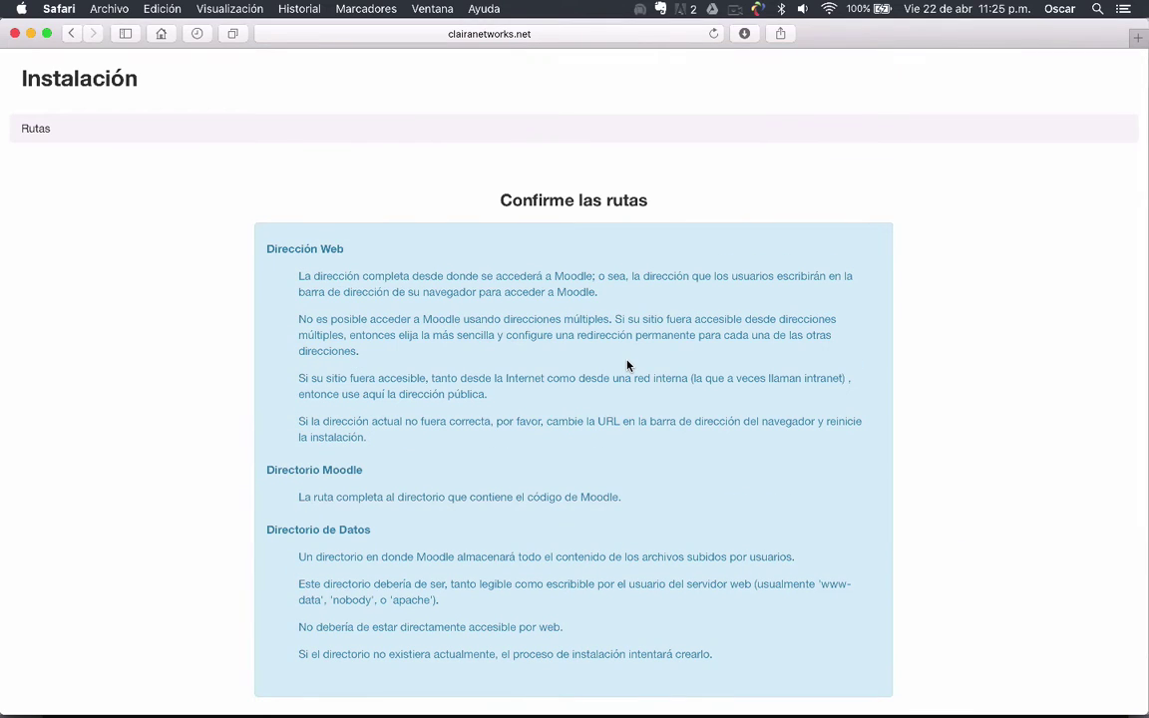
scroll(626, 365, down, 2)
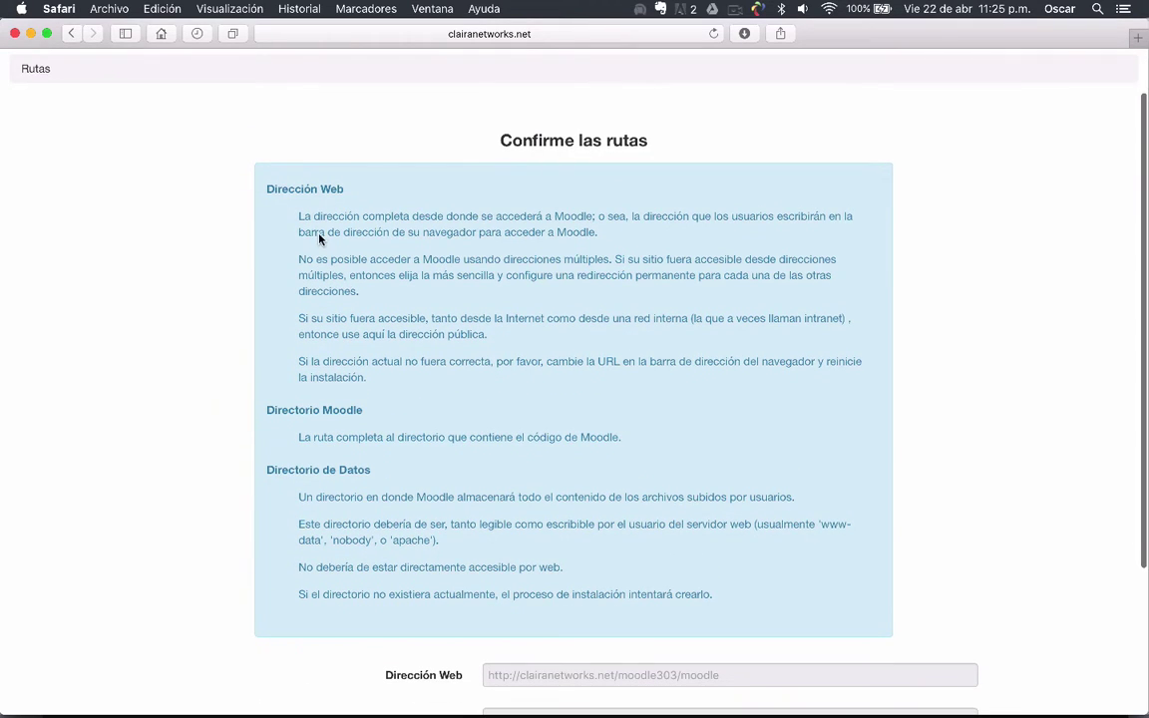
scroll(469, 227, down, 1)
scroll(488, 230, down, 1)
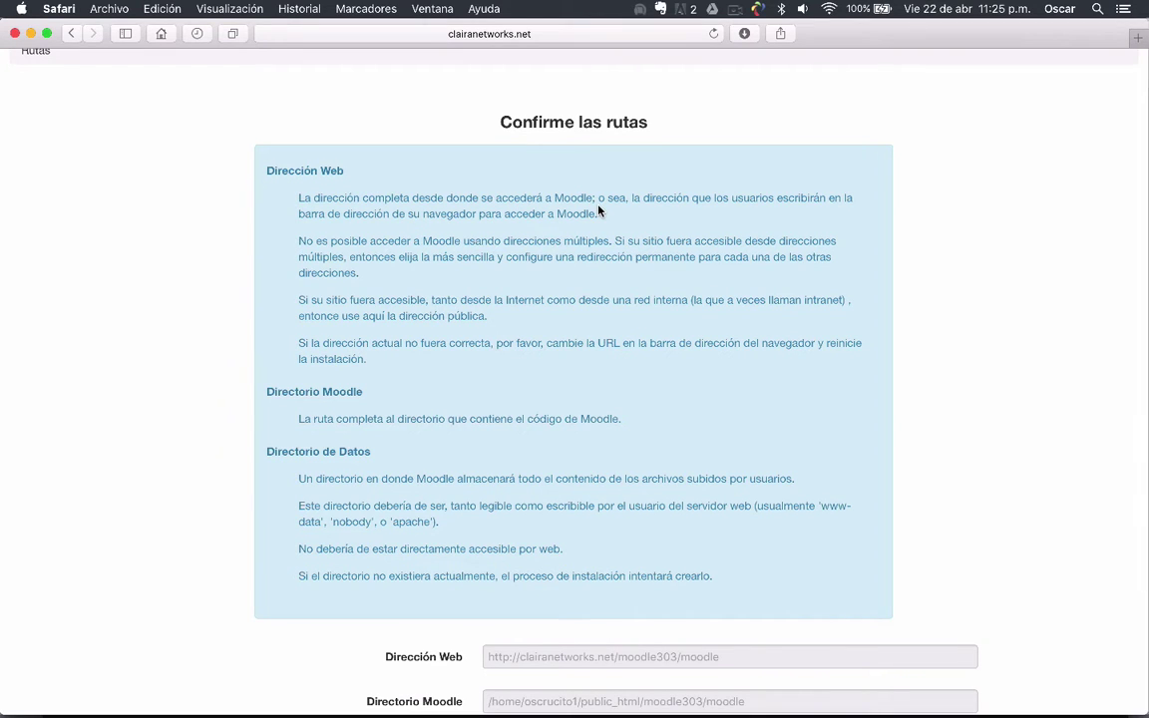
scroll(599, 211, down, 2)
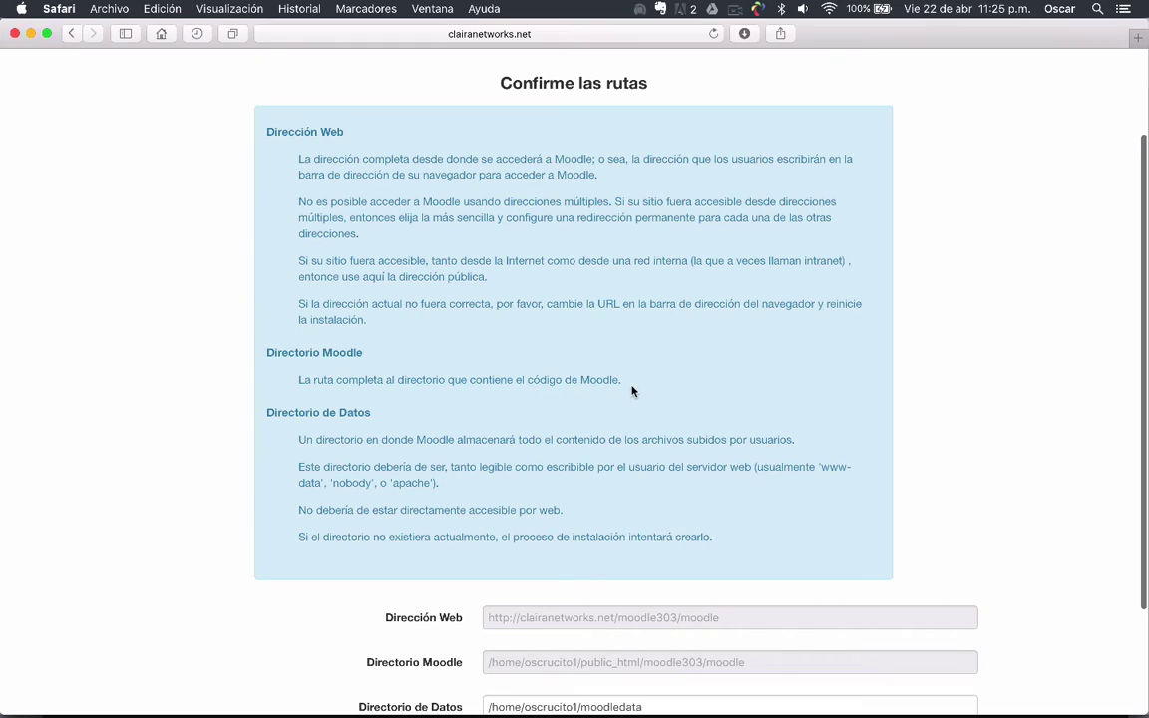
scroll(648, 390, down, 5)
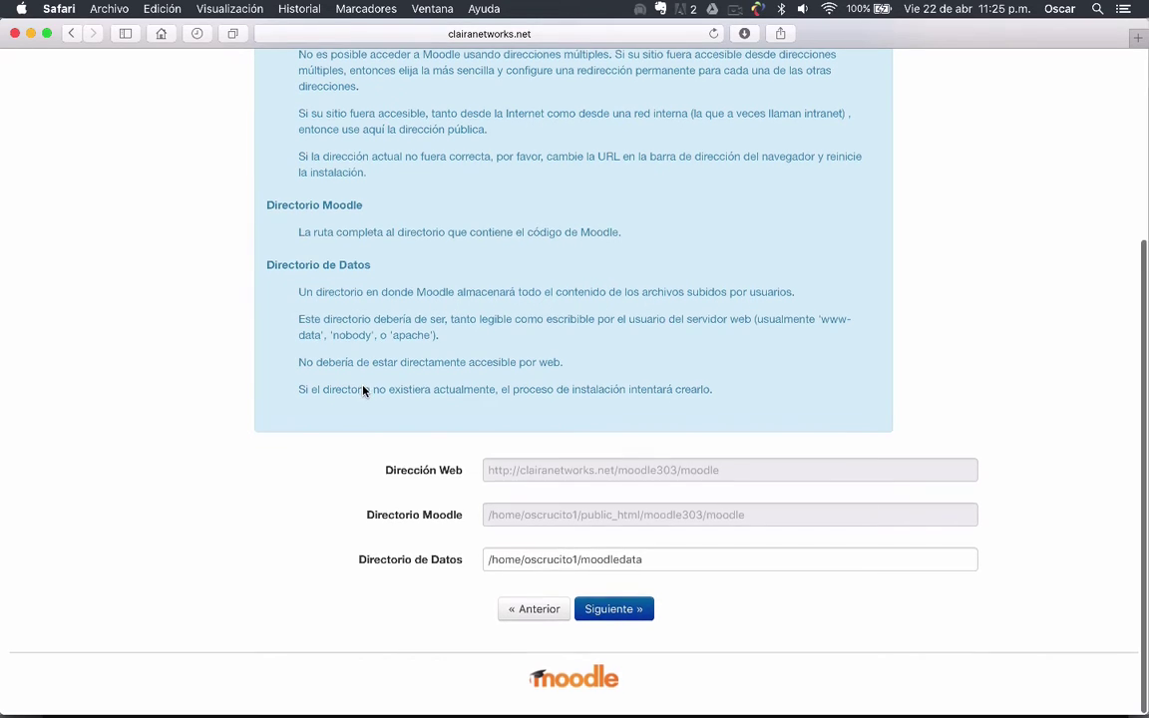
scroll(497, 480, down, 2)
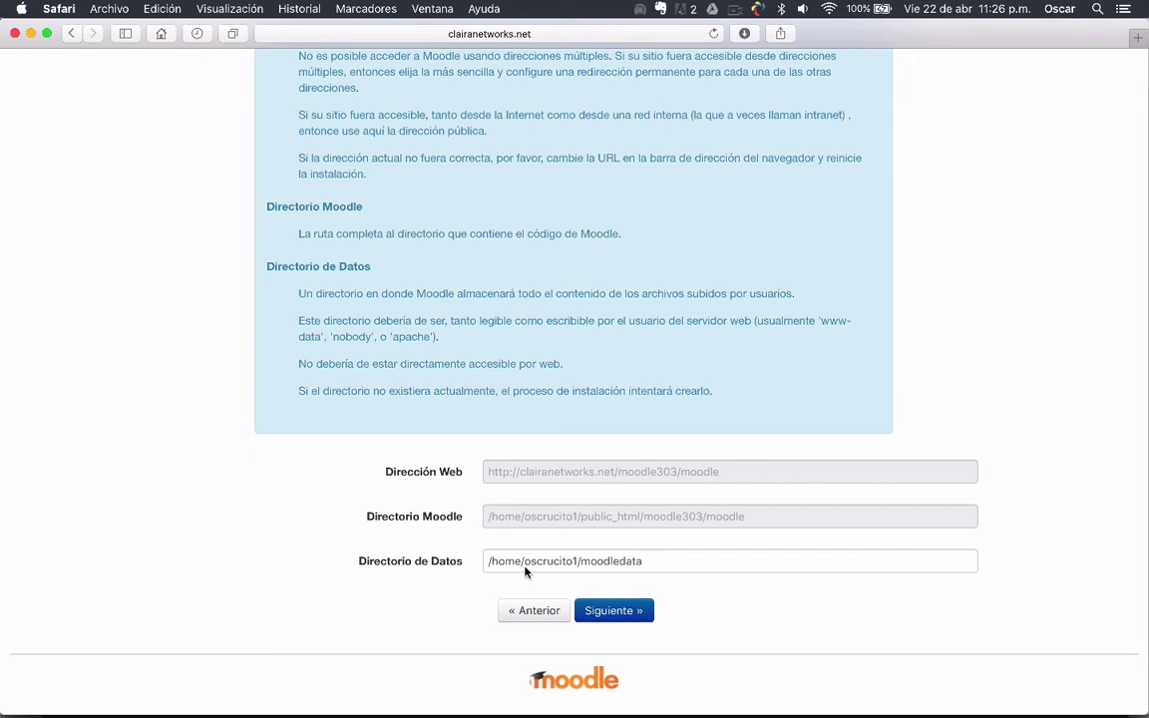
click(659, 569)
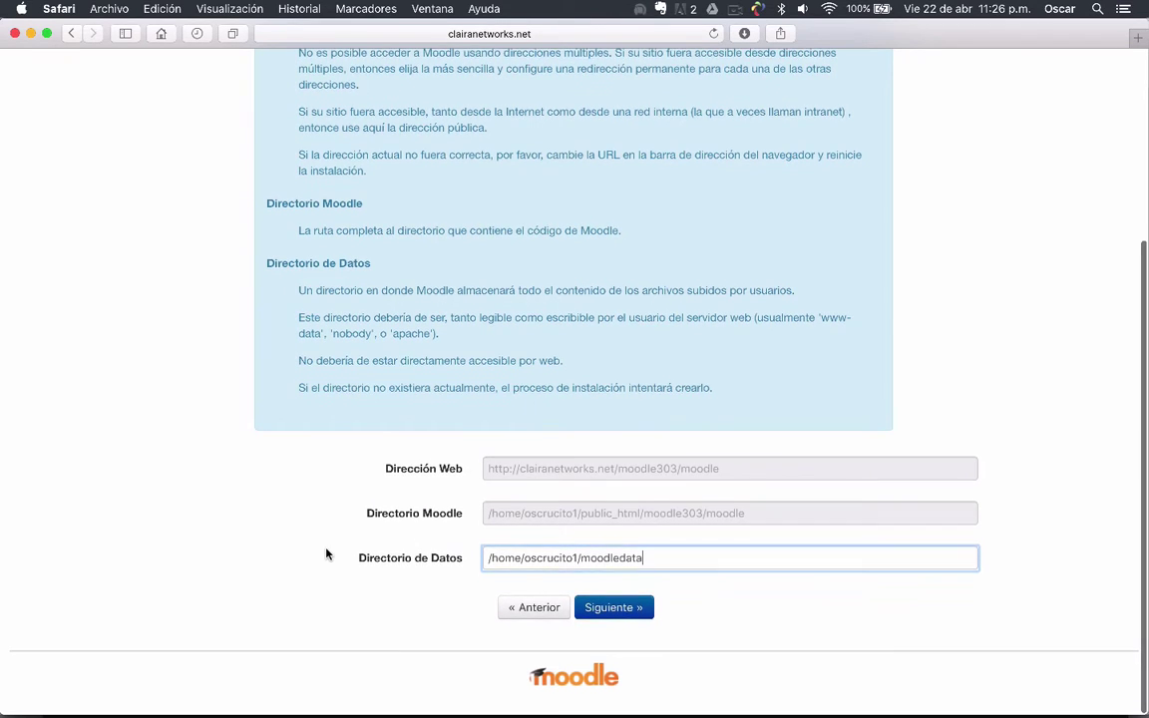
scroll(420, 578, down, 2)
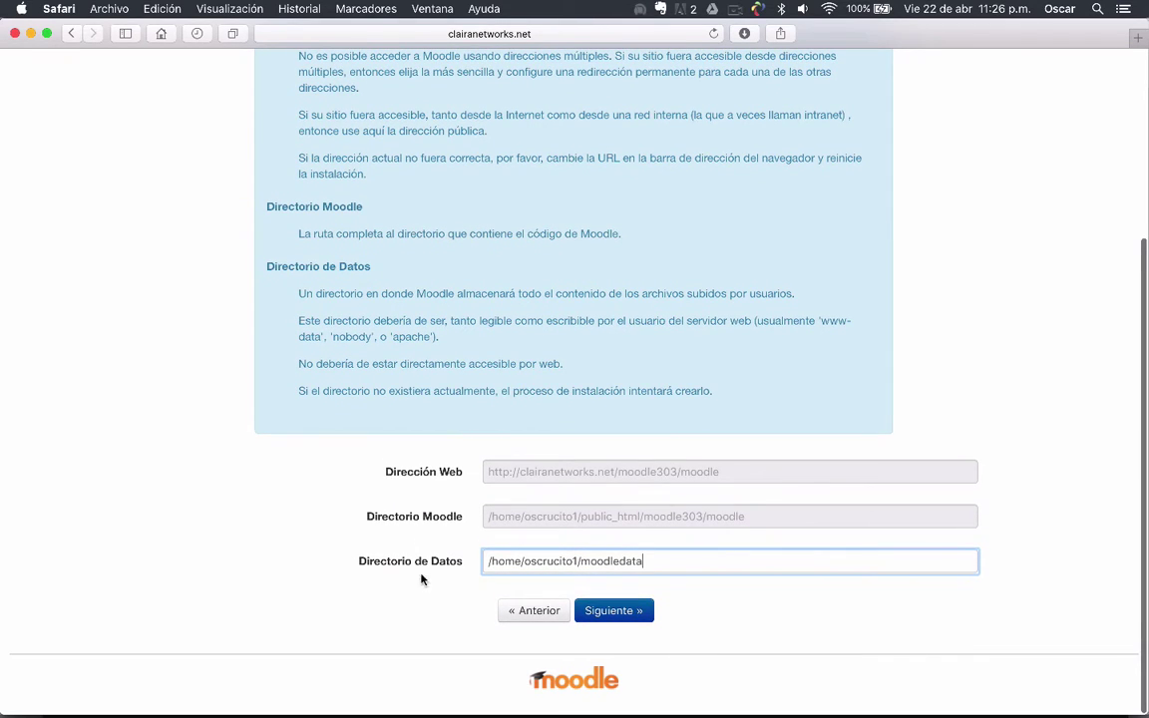
click(614, 613)
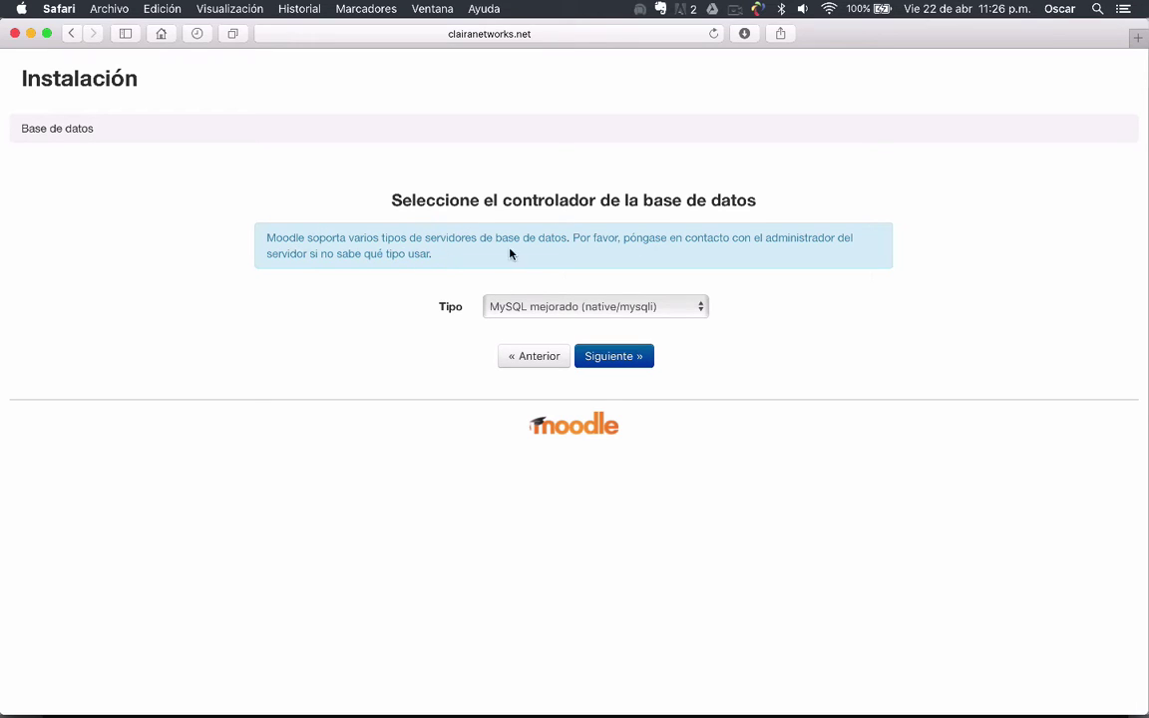
Leave MySQL mejorado (native/mysqli) selected as the driver and continue to database settings
click(703, 308)
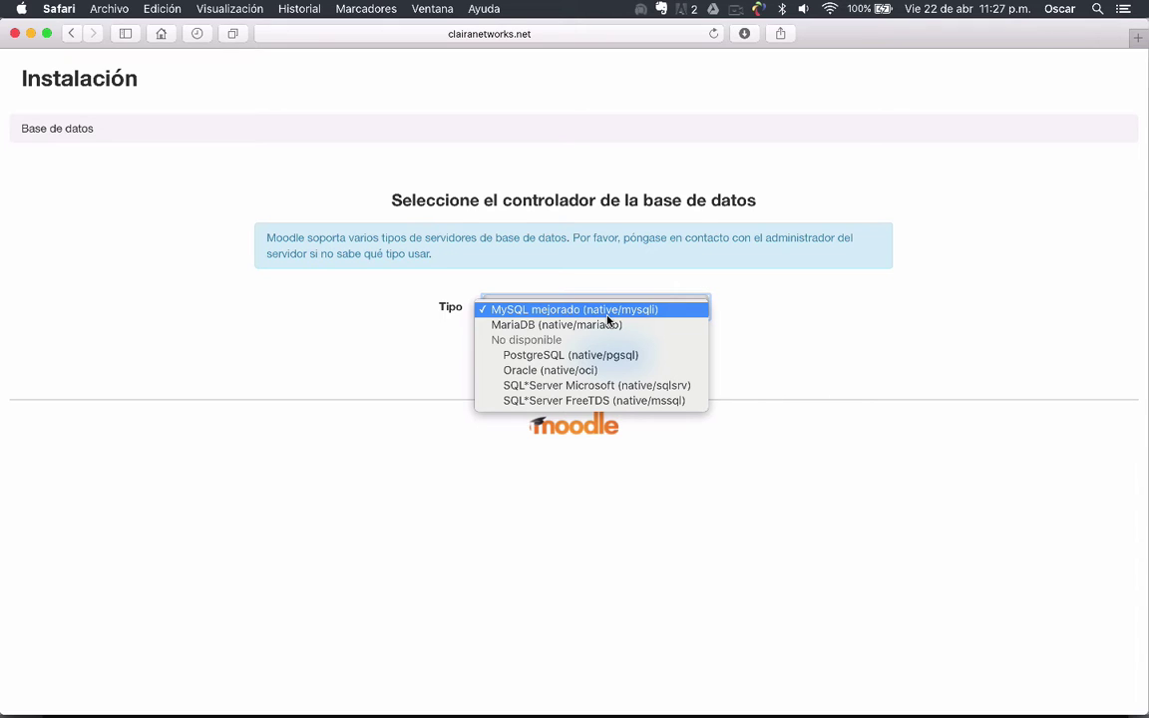
click(608, 315)
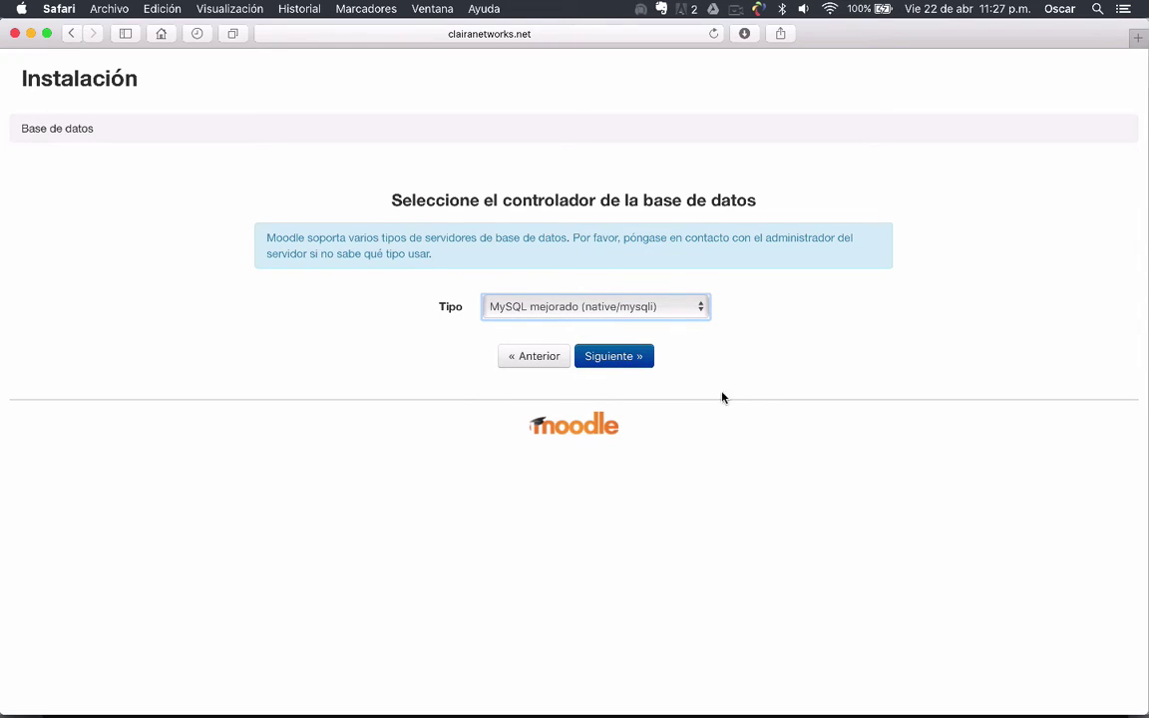
click(634, 360)
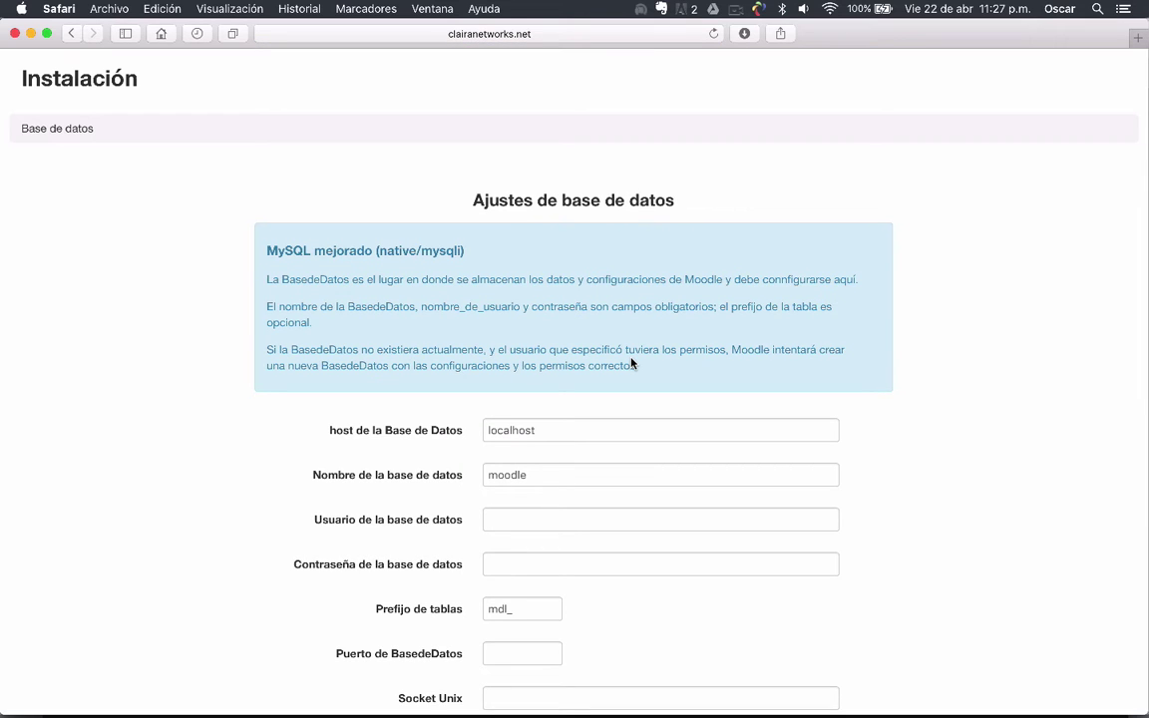
Look over the database settings form's name, user, password, port and socket fields
scroll(295, 356, down, 1)
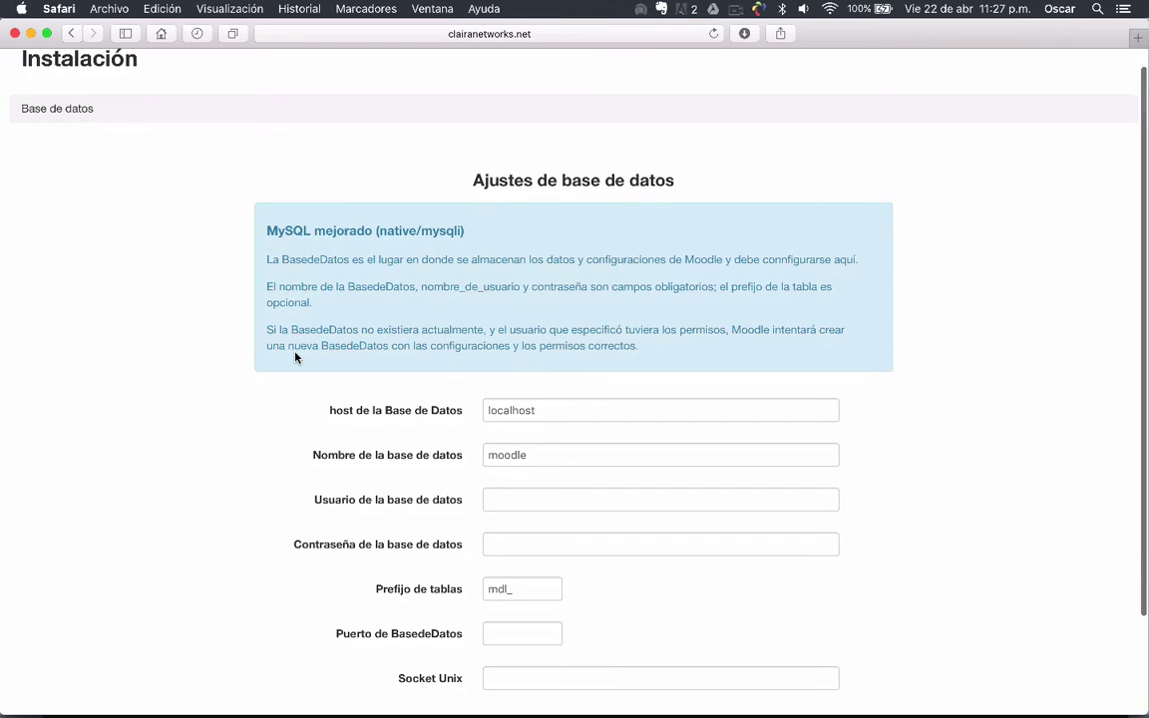
scroll(296, 356, down, 1)
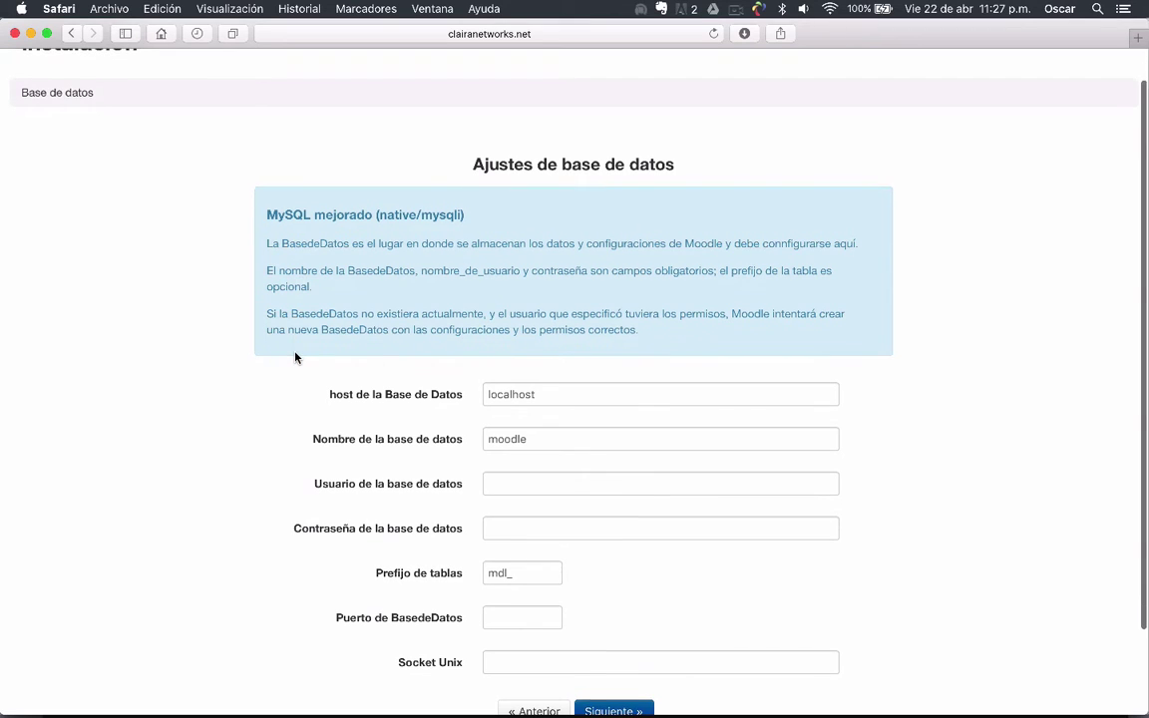
scroll(295, 356, down, 3)
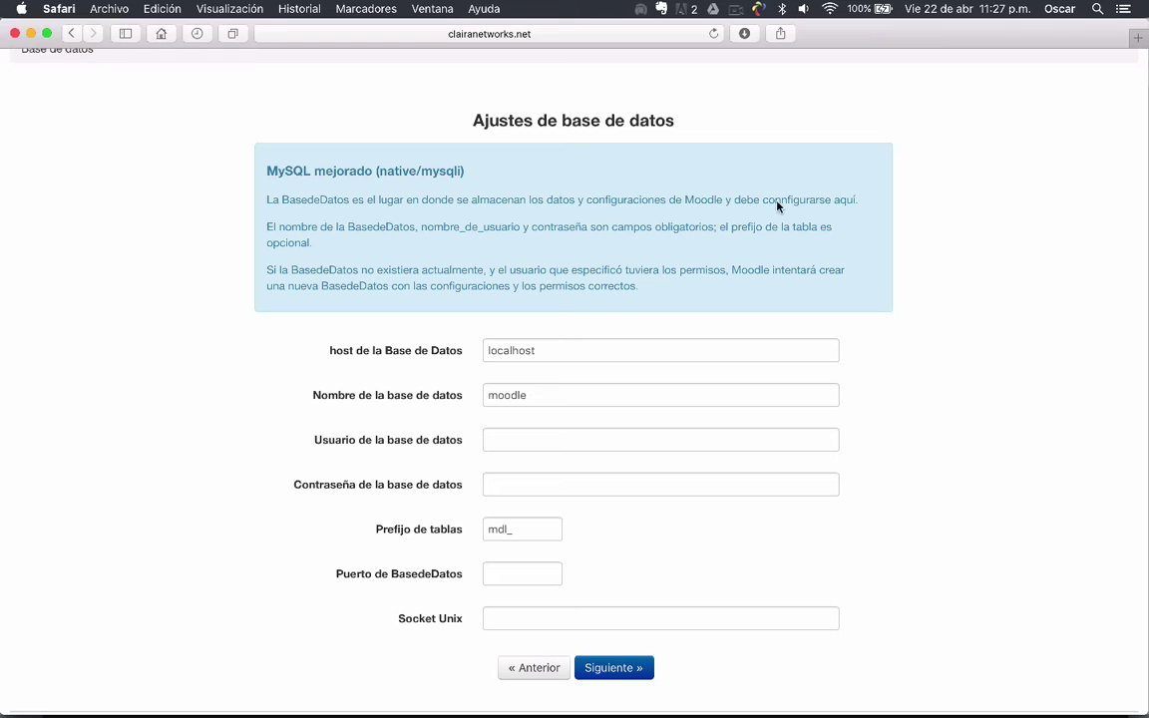
scroll(197, 264, down, 2)
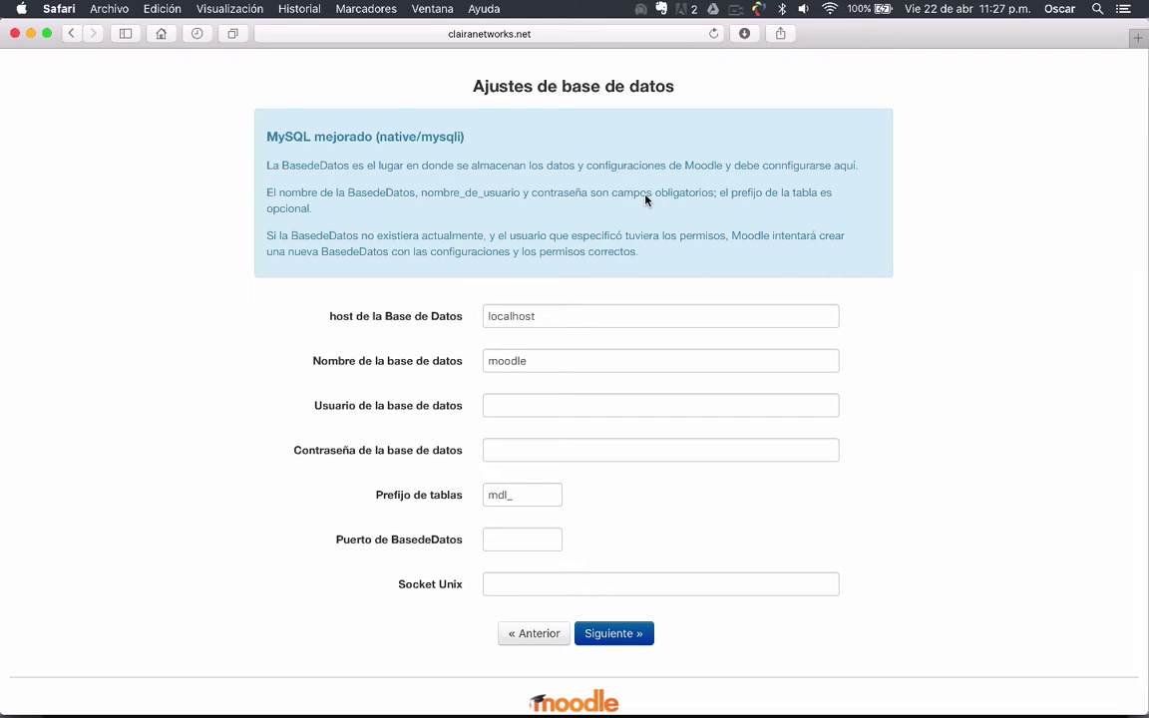
scroll(297, 469, down, 1)
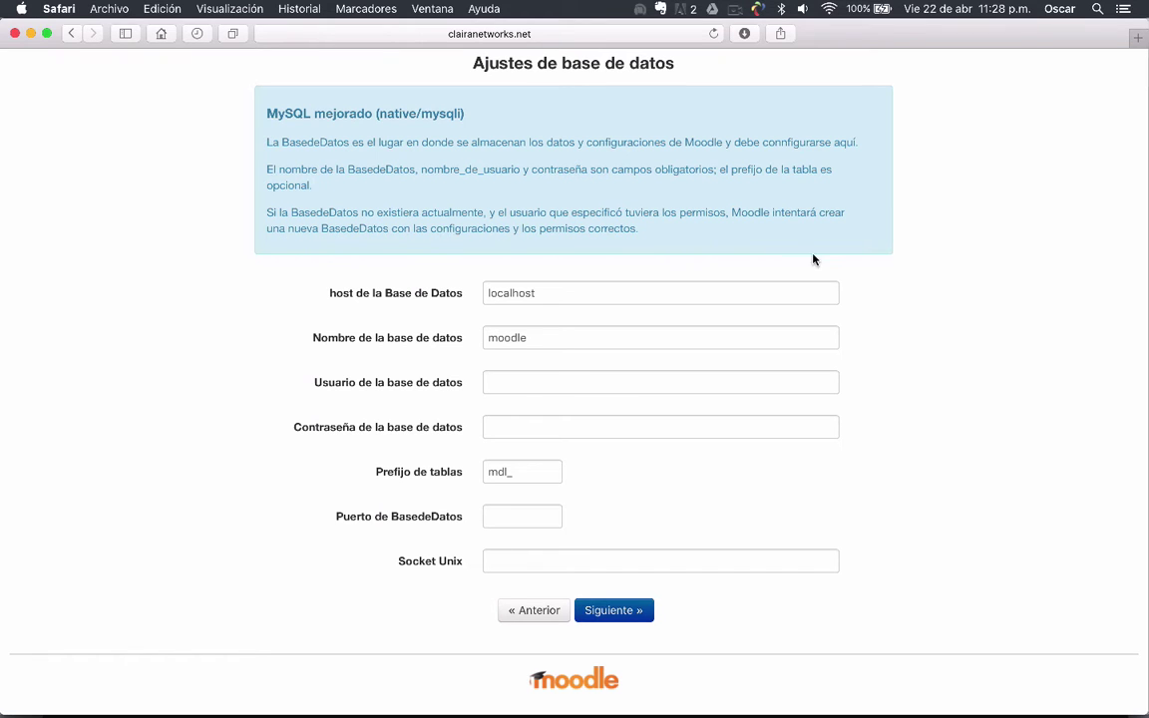
scroll(960, 291, down, 2)
click(548, 341)
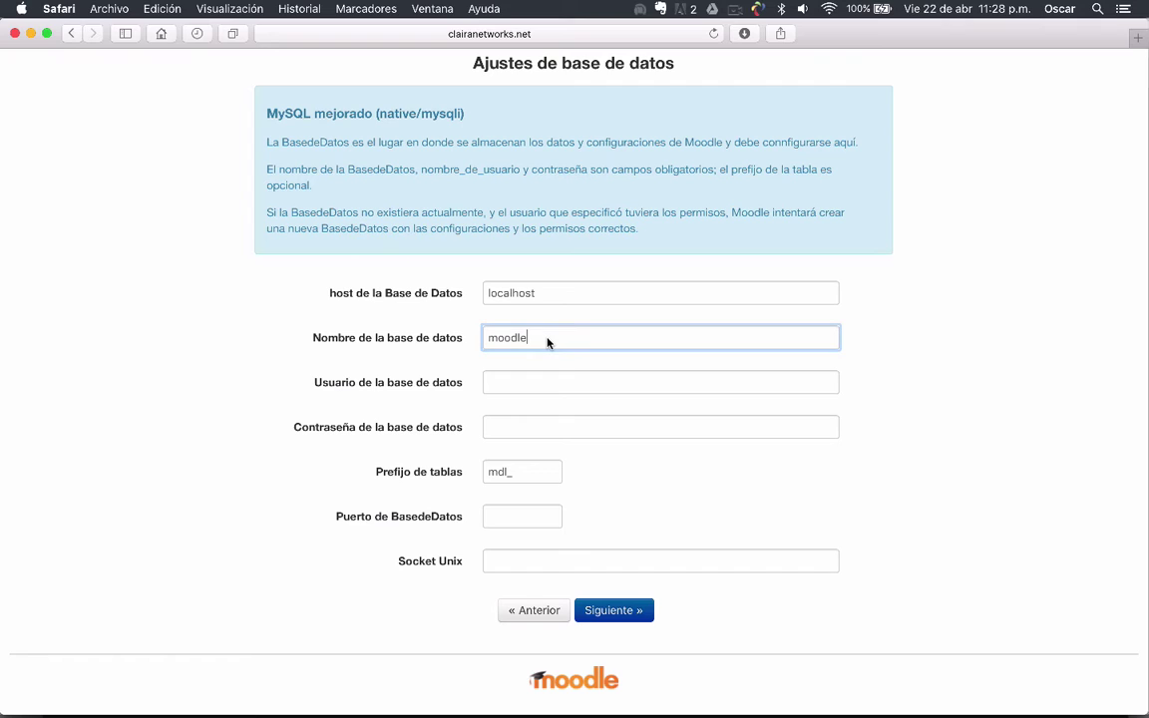
click(487, 392)
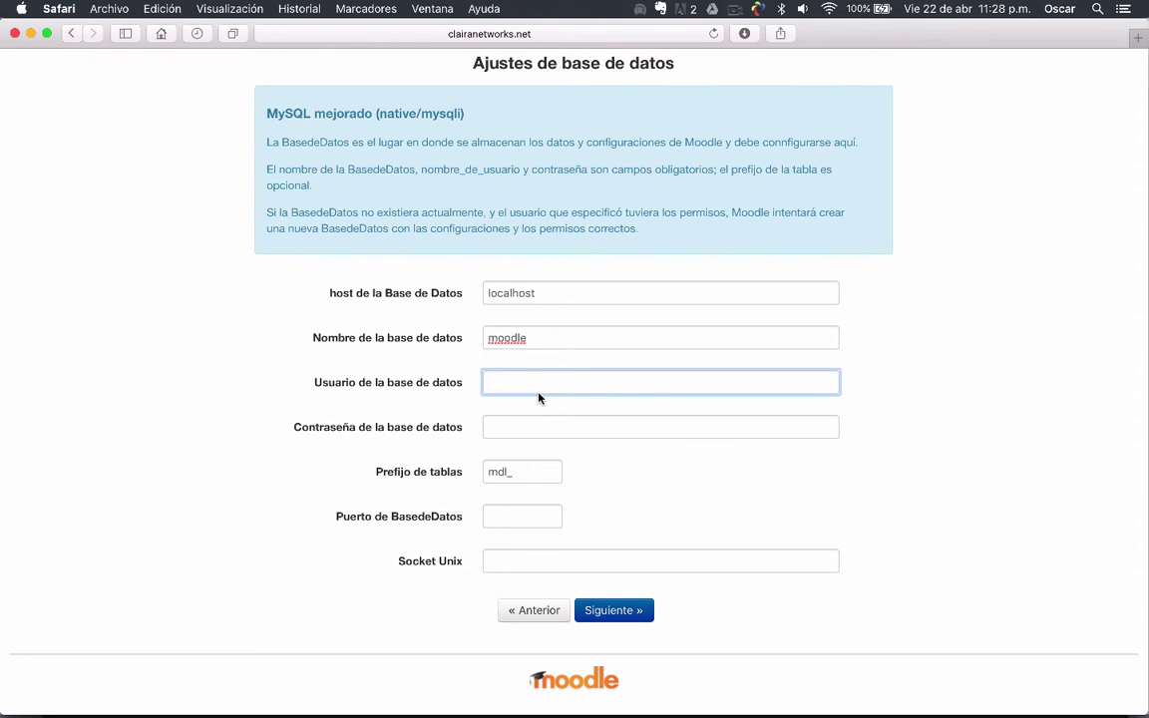
scroll(532, 400, down, 1)
click(499, 431)
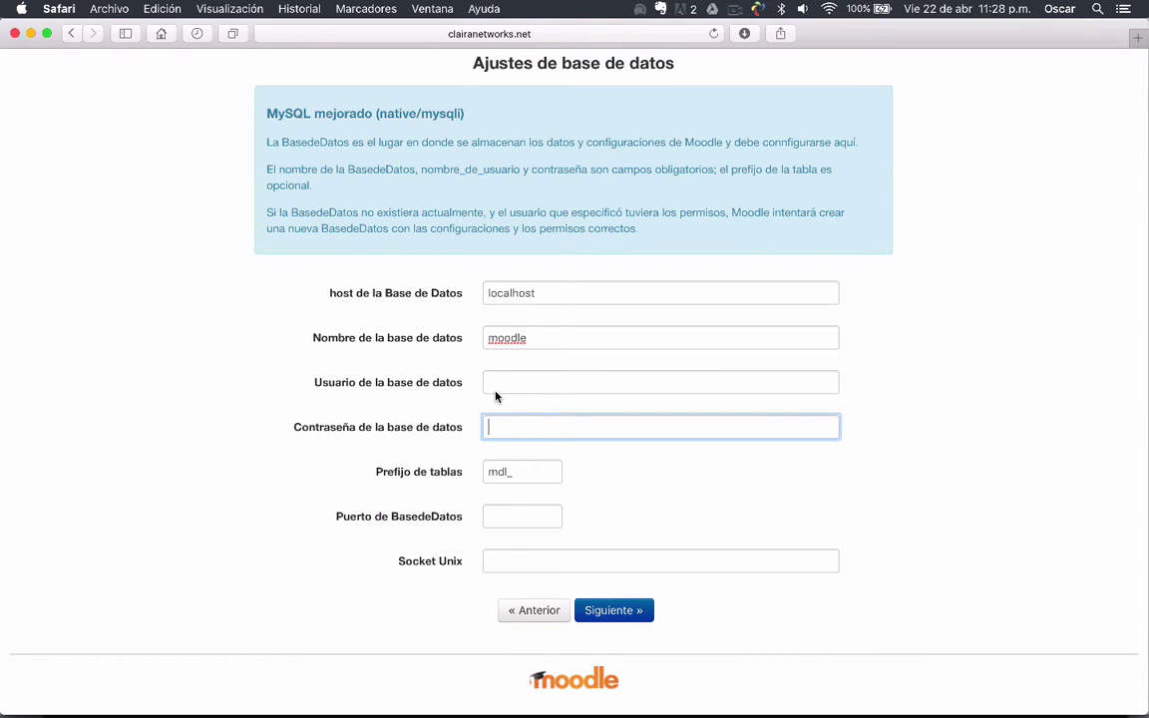
scroll(496, 396, down, 1)
scroll(495, 396, up, 1)
click(510, 525)
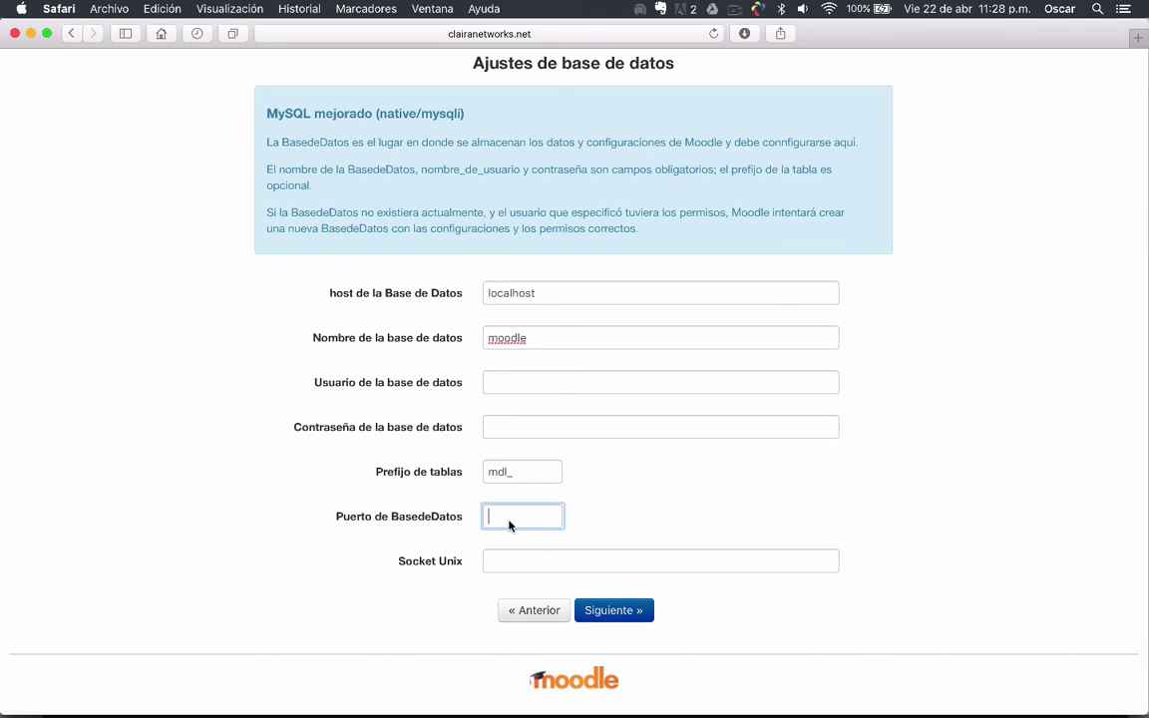
click(516, 567)
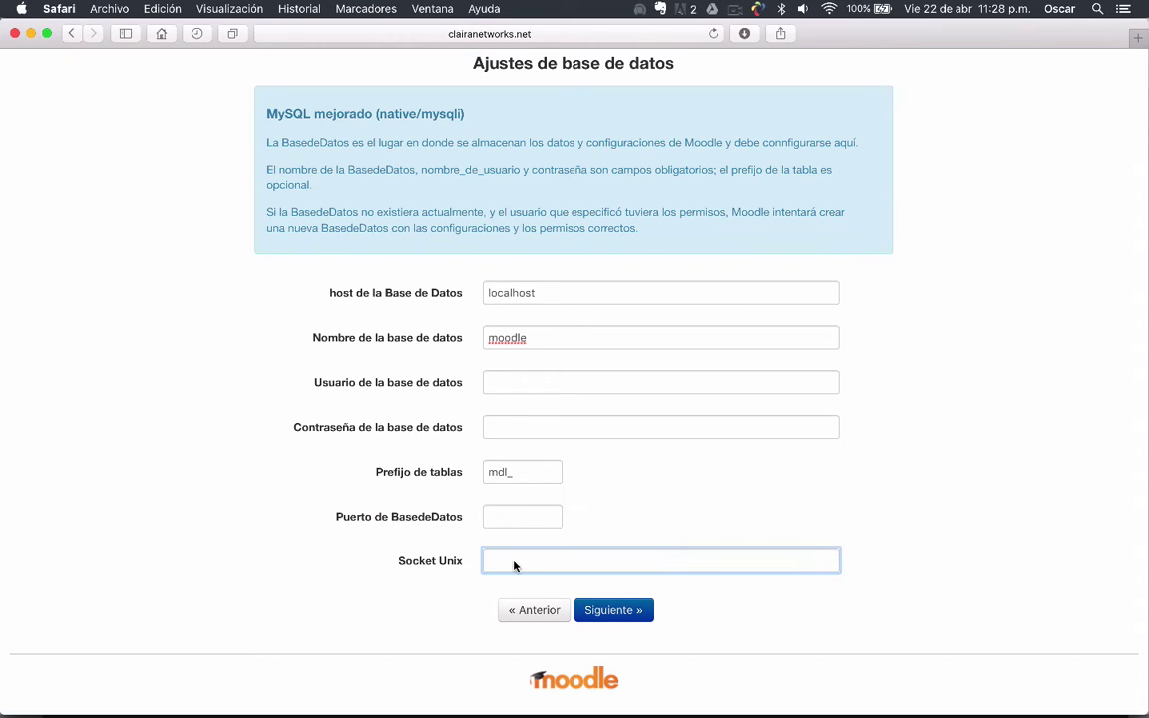
click(878, 530)
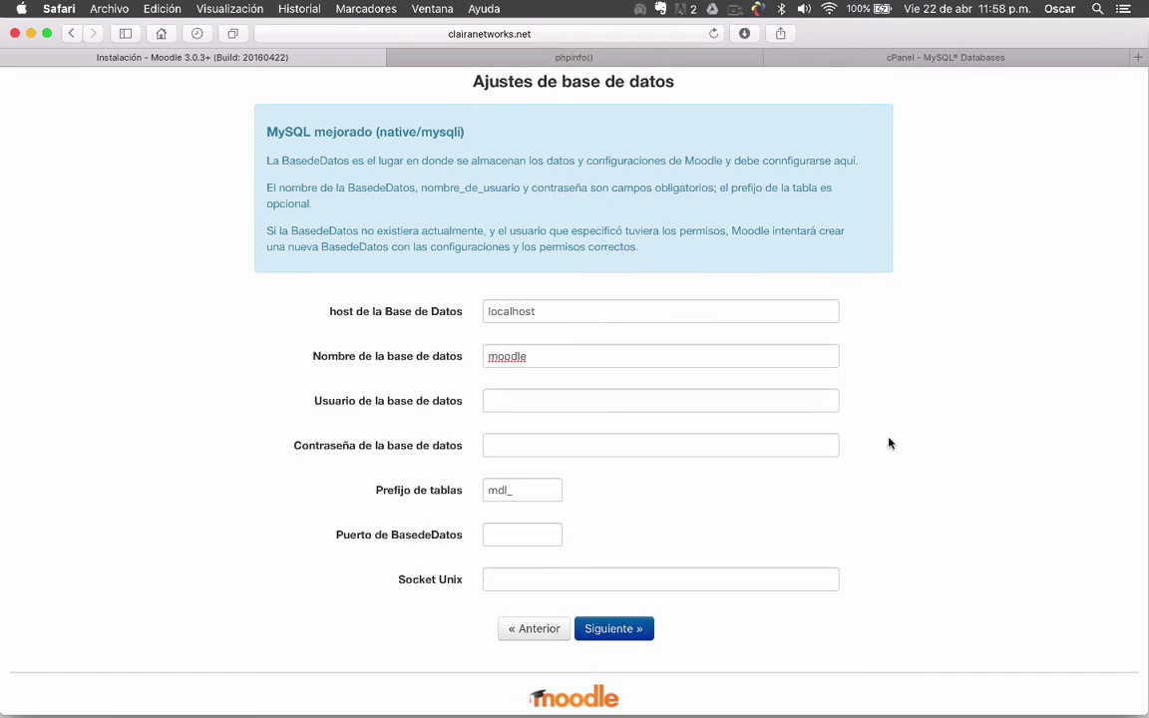
Enter the database user and paste in its password
click(565, 411)
text(claira)
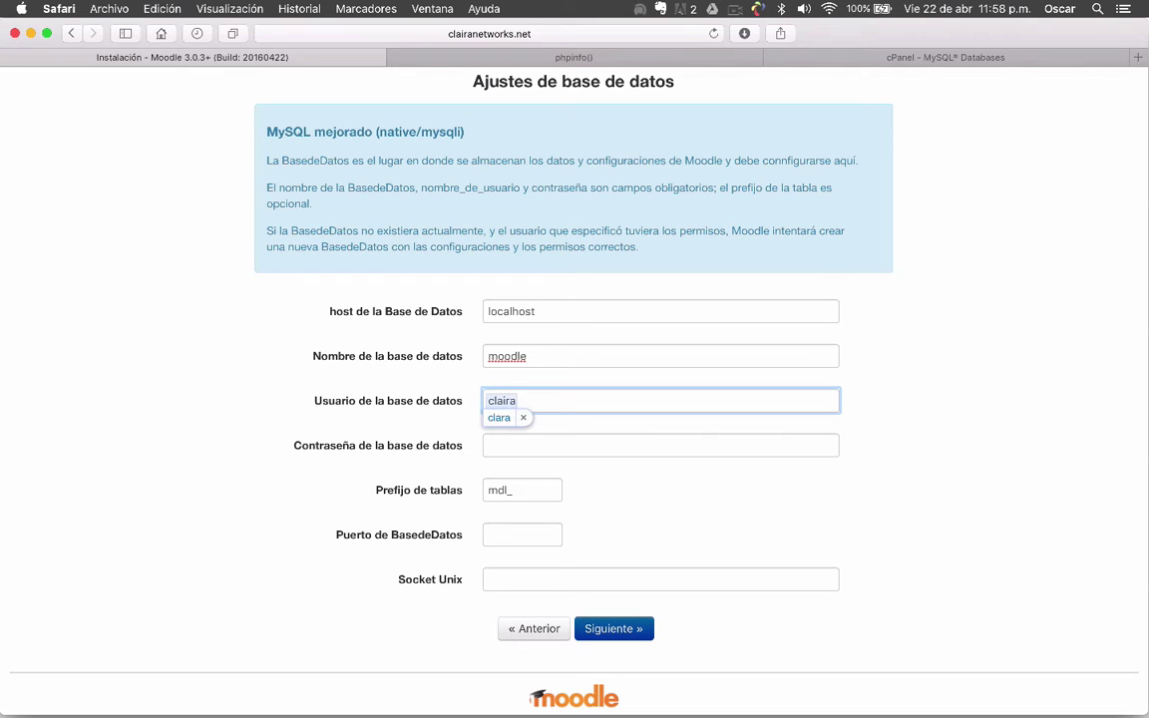
key(Tab)
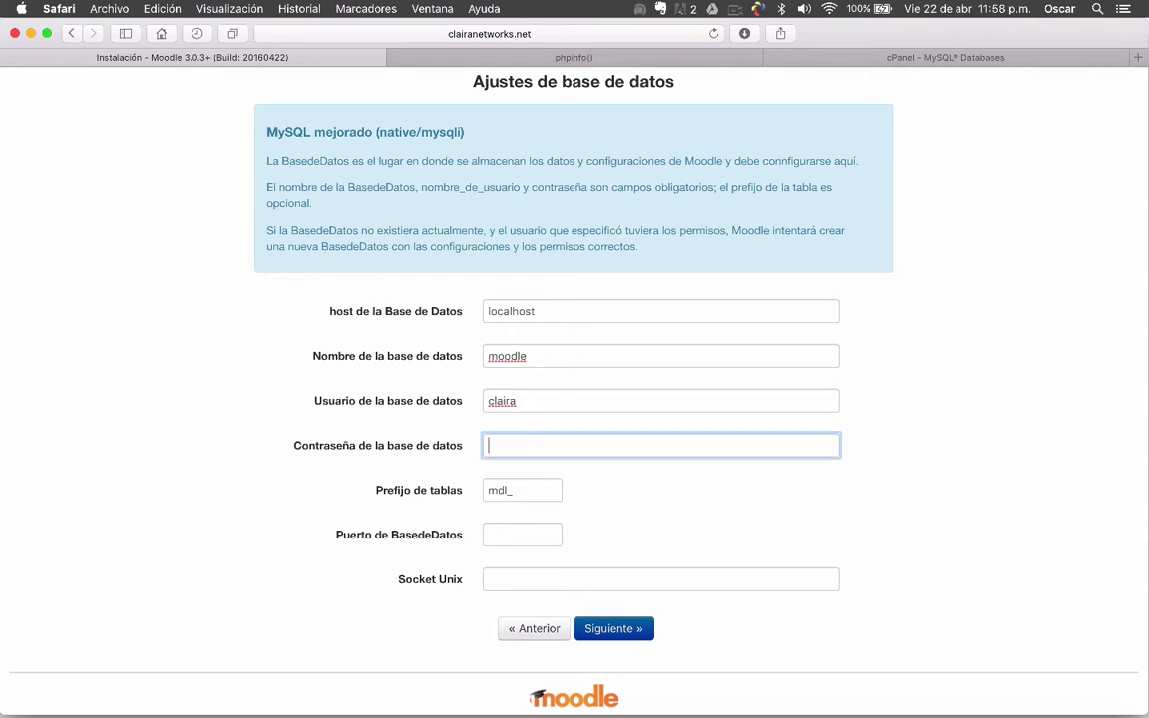
key(super+v)
click(329, 489)
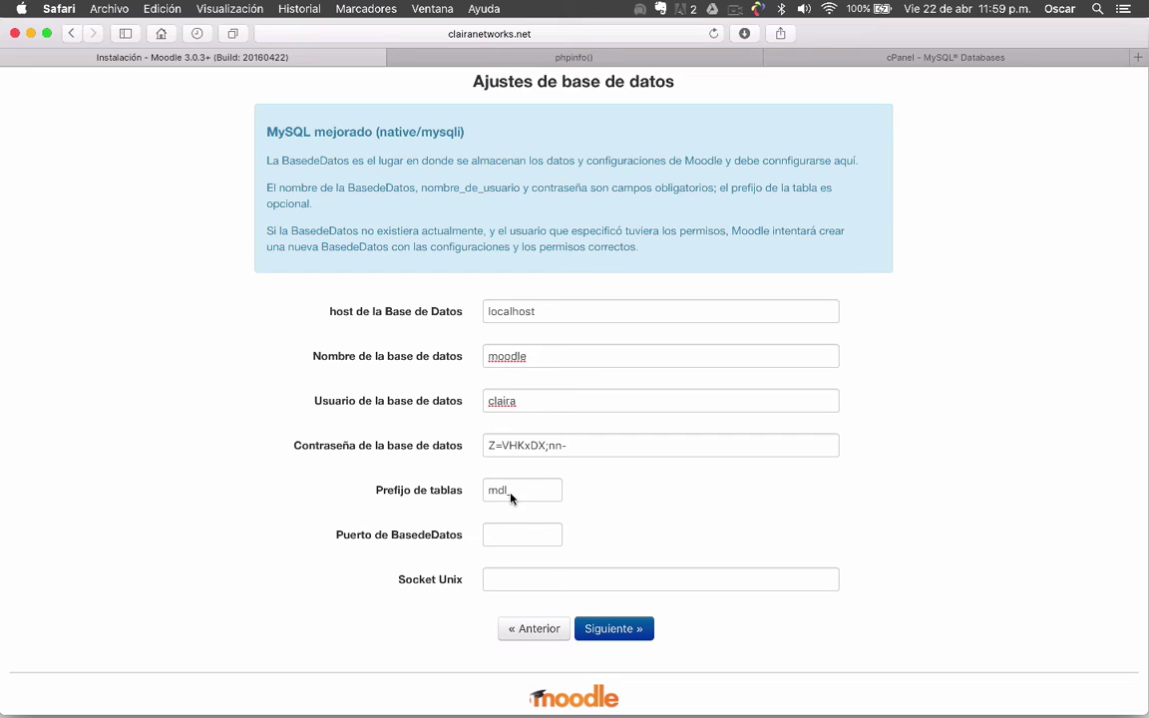
Append 220416 to make the database name moodle220416, then submit the form
click(553, 357)
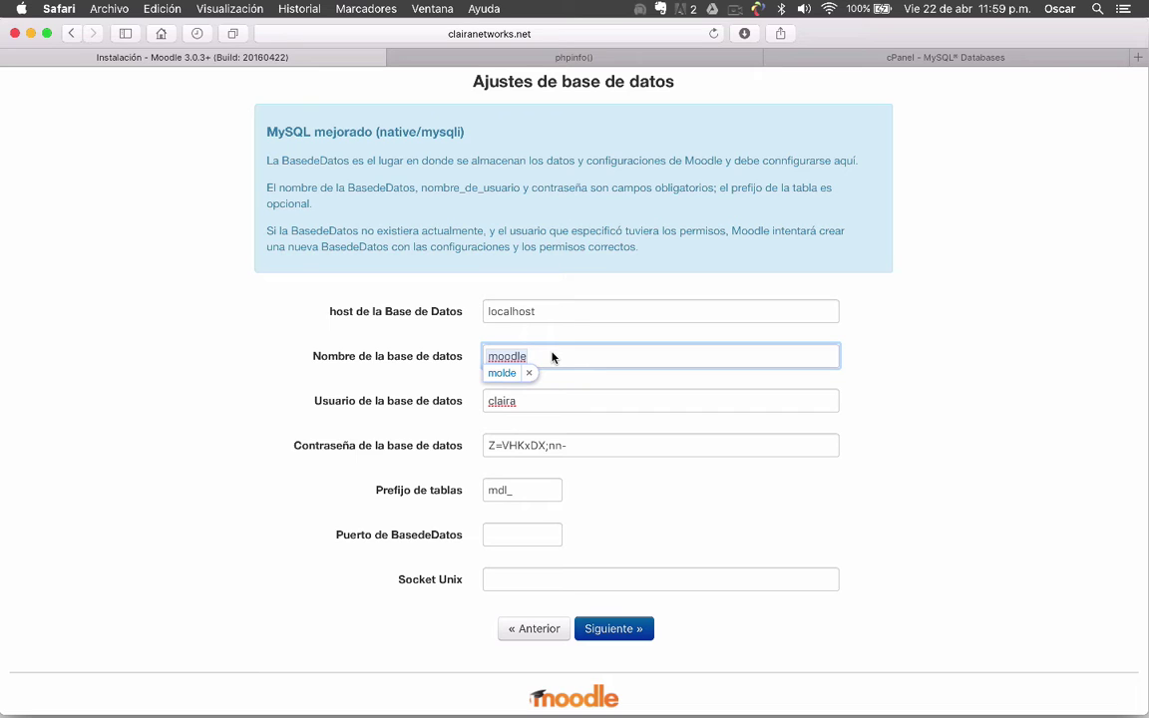
text(22)
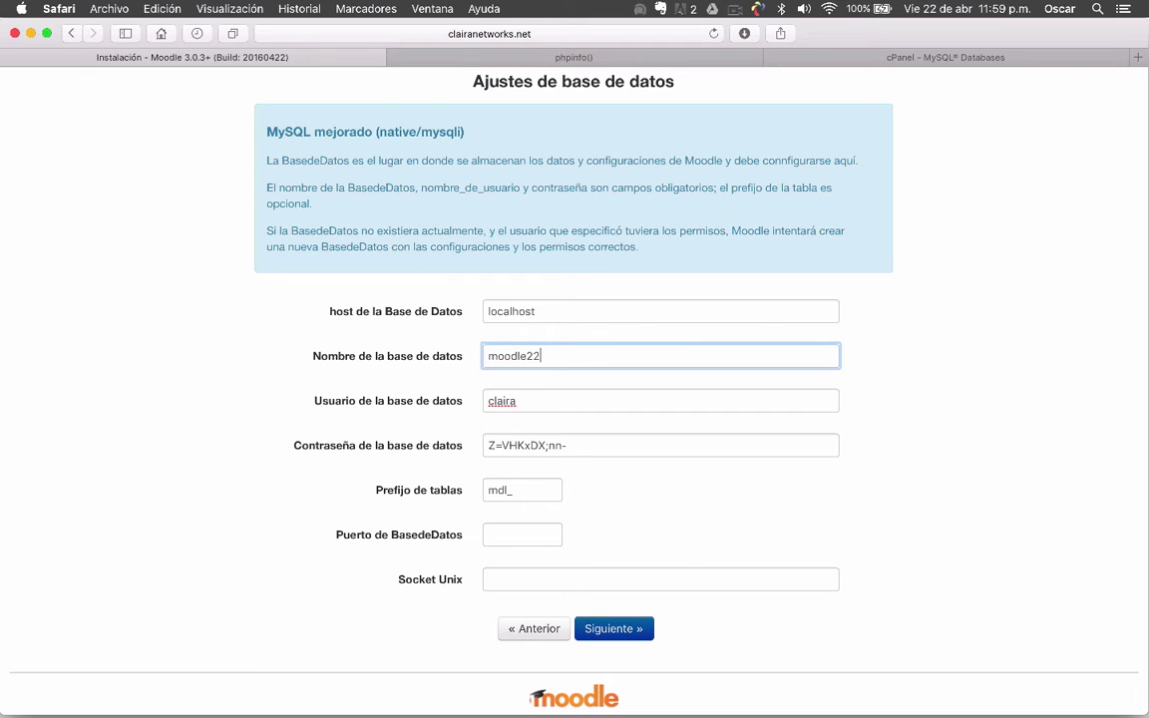
text(0416)
click(983, 392)
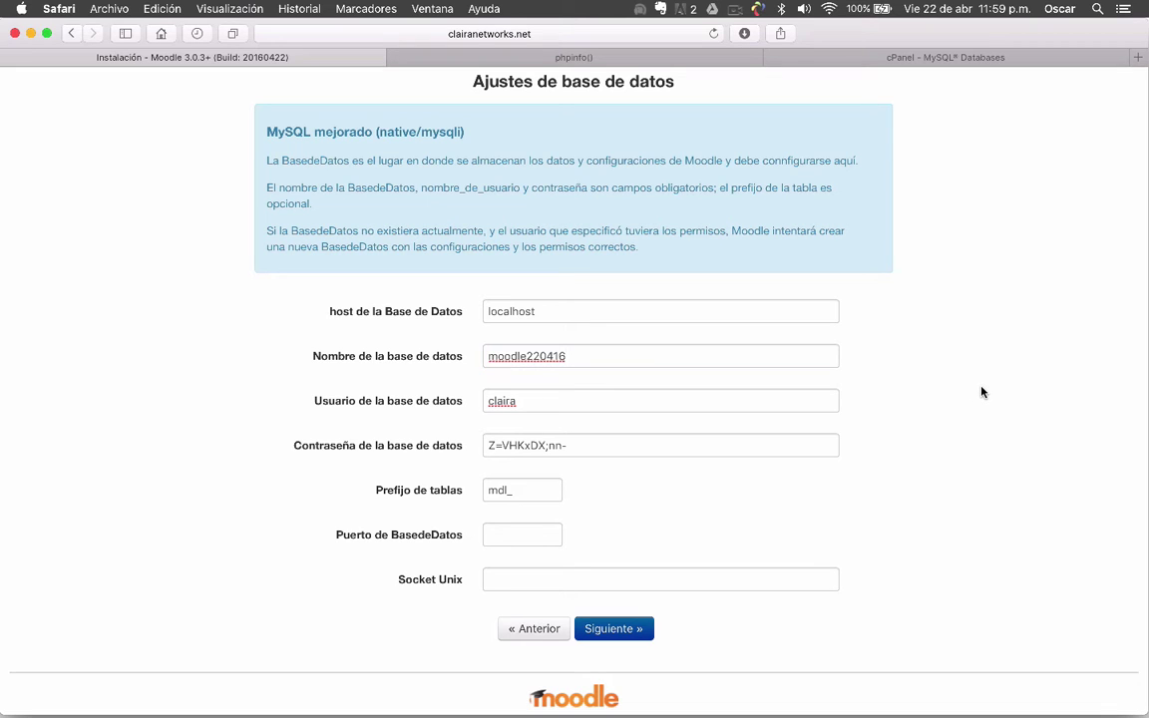
click(511, 405)
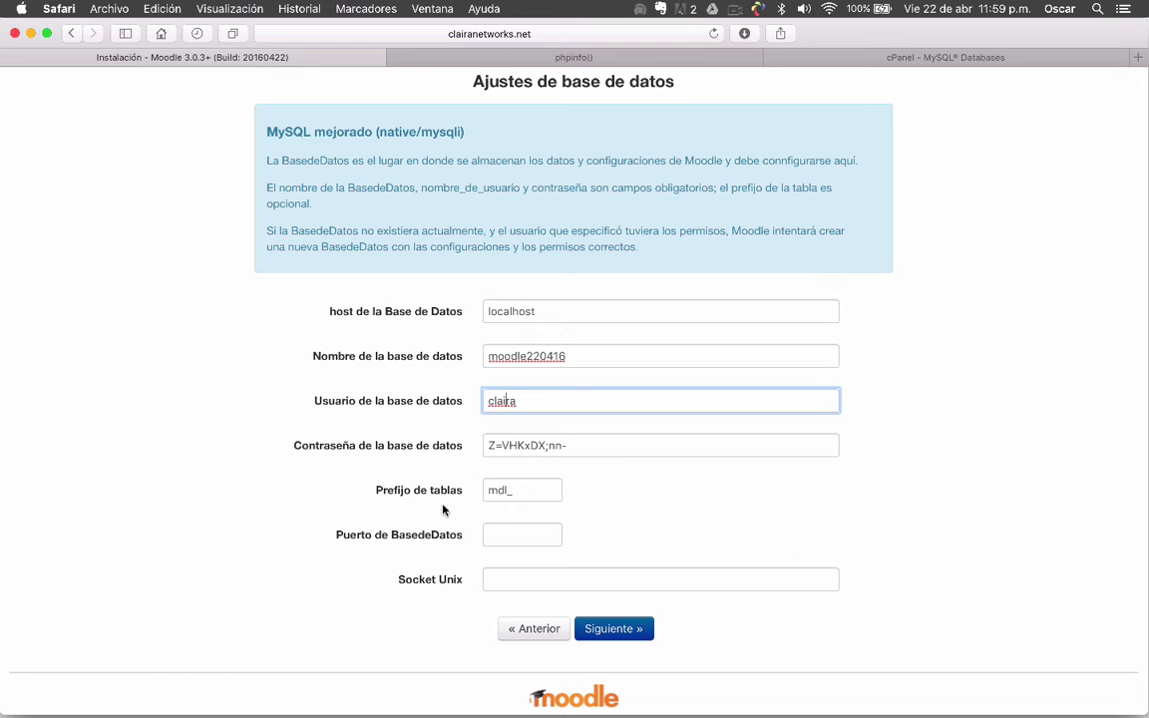
scroll(370, 516, down, 1)
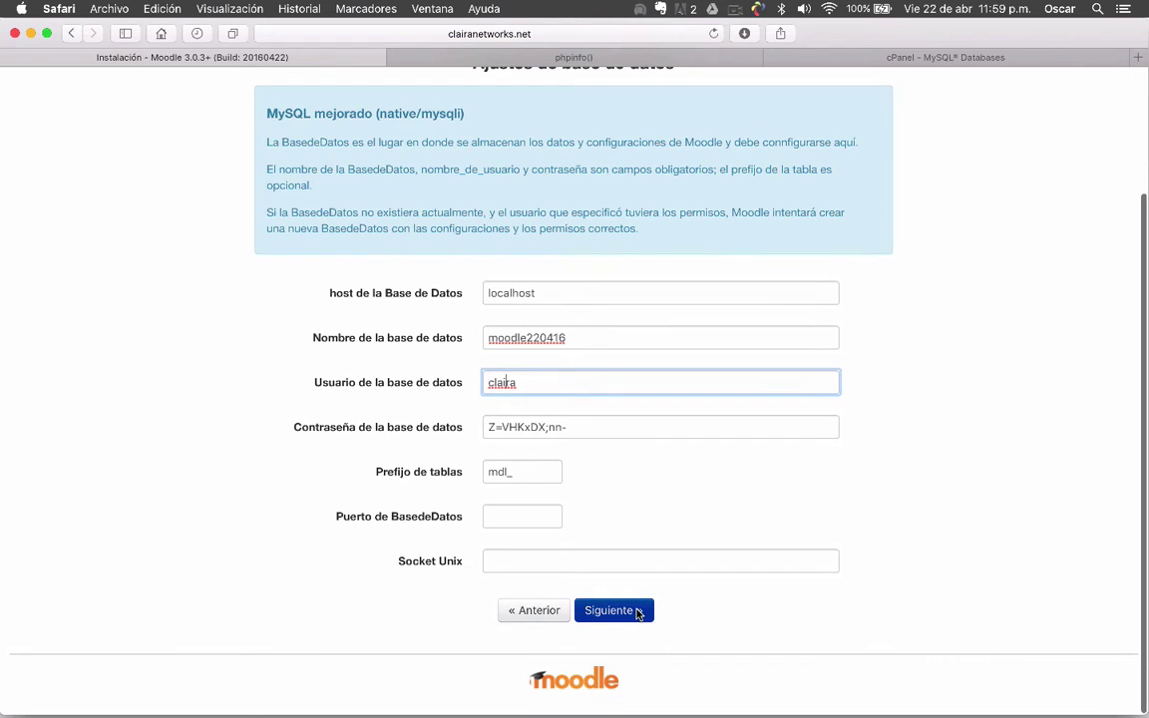
click(638, 612)
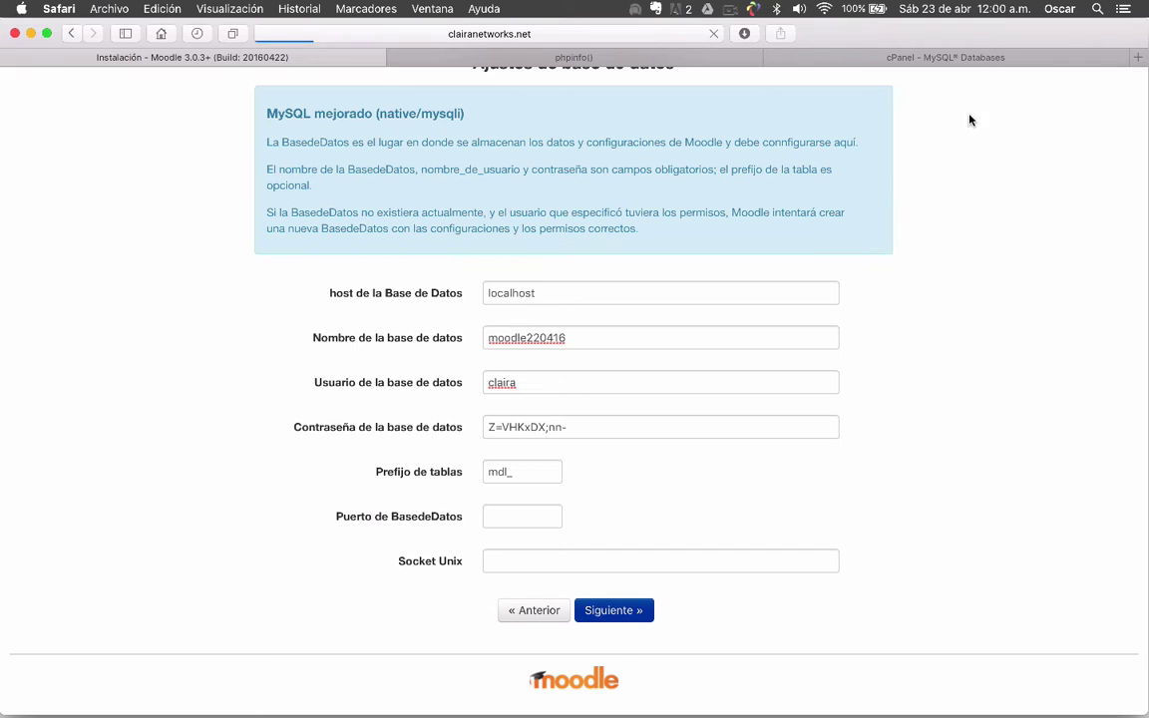
Load moodle.org in a new Safari tab from the typed address moodle
key(super+t)
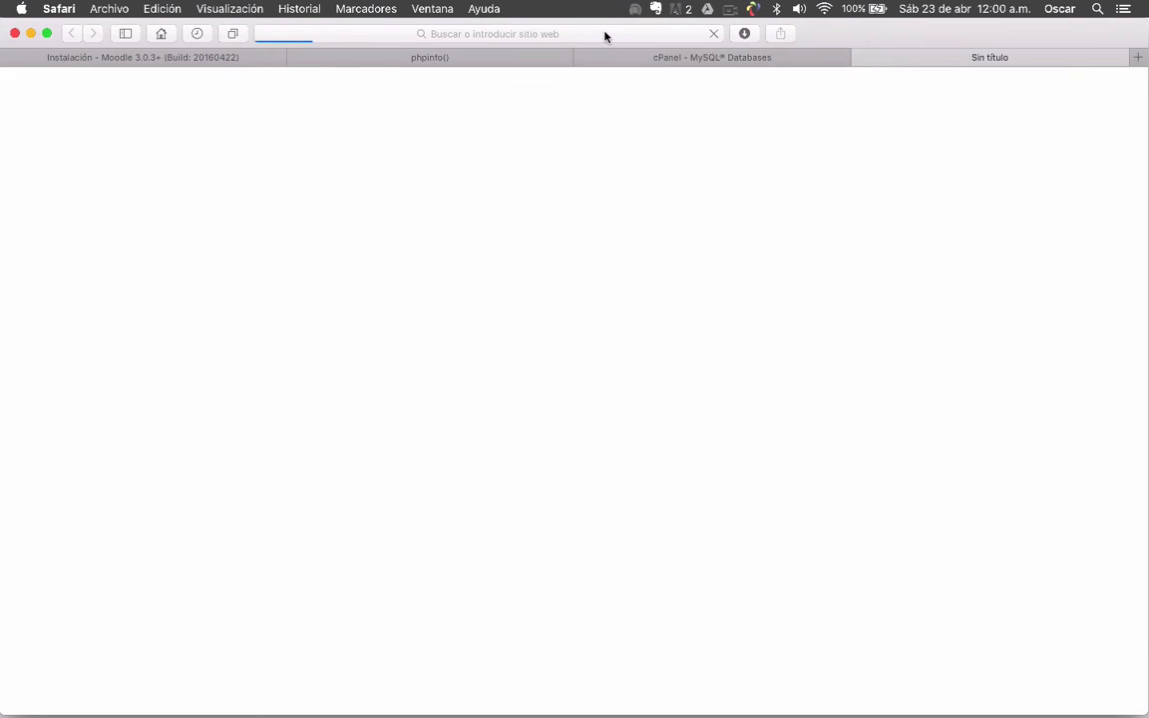
click(604, 36)
text(moodle.org)
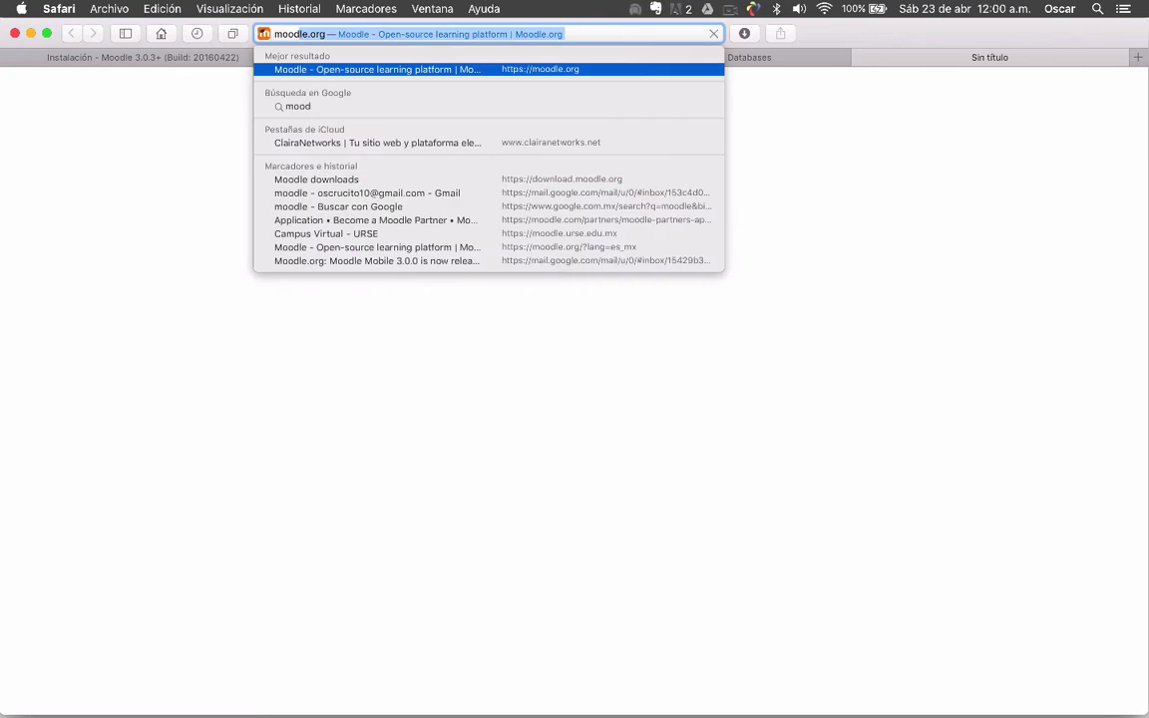
key(Return)
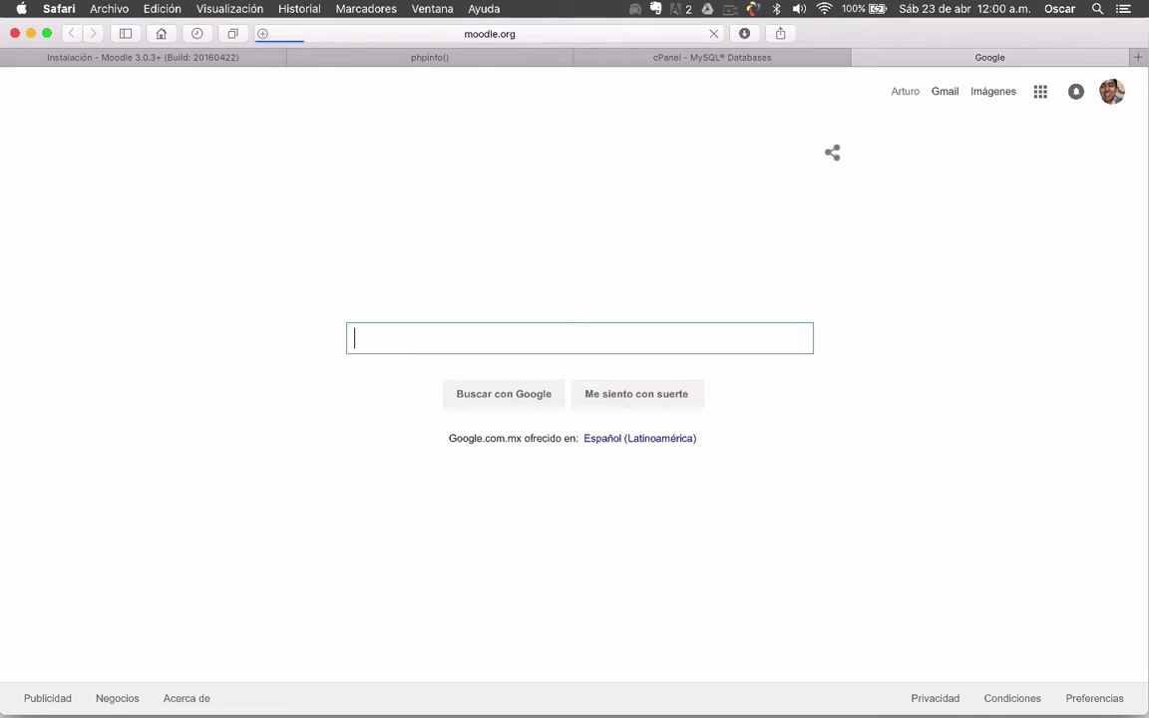
click(544, 35)
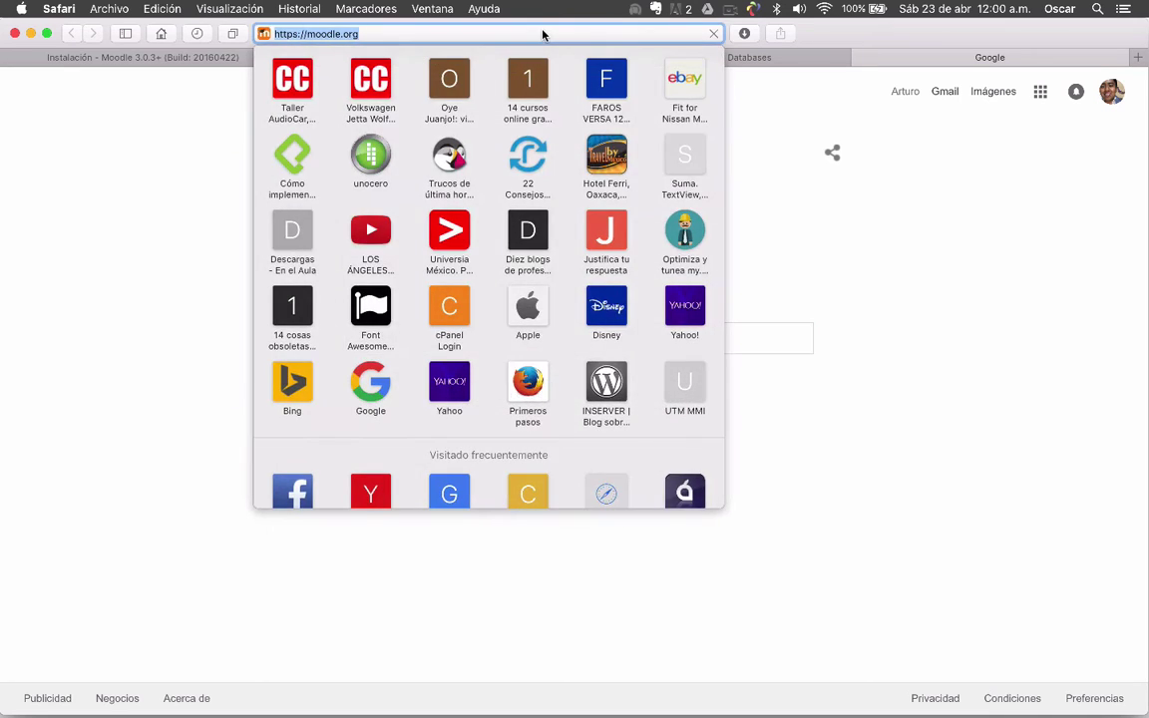
key(Return)
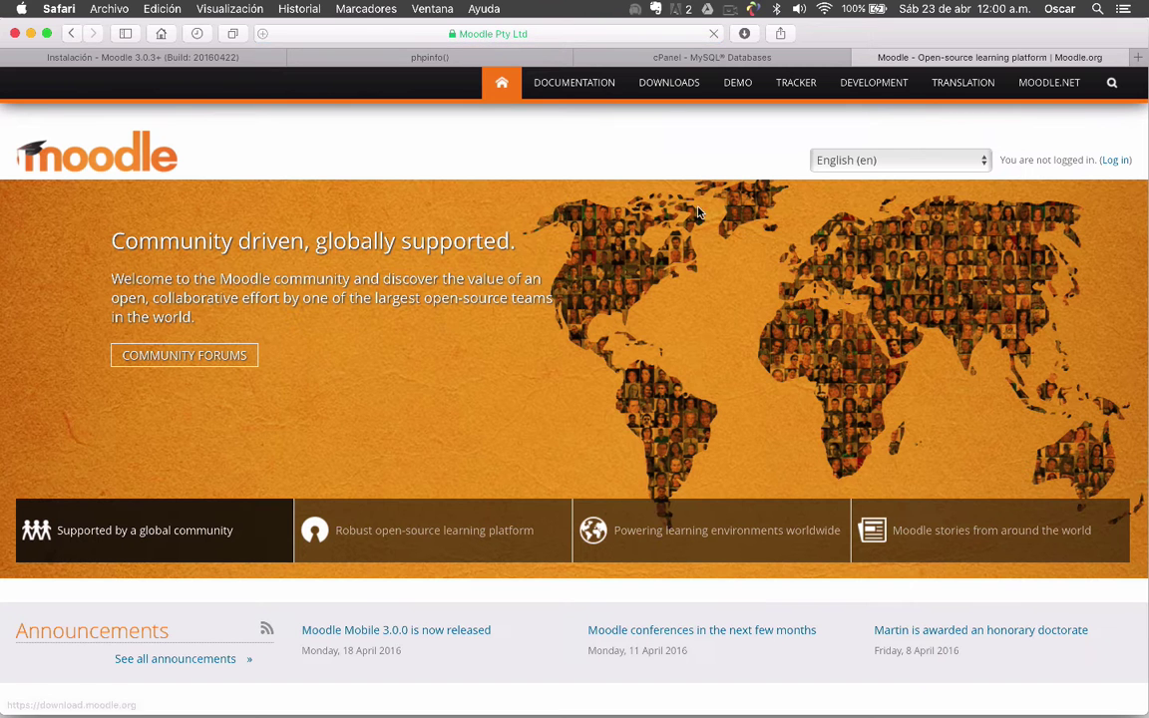
scroll(409, 507, down, 5)
scroll(410, 506, up, 5)
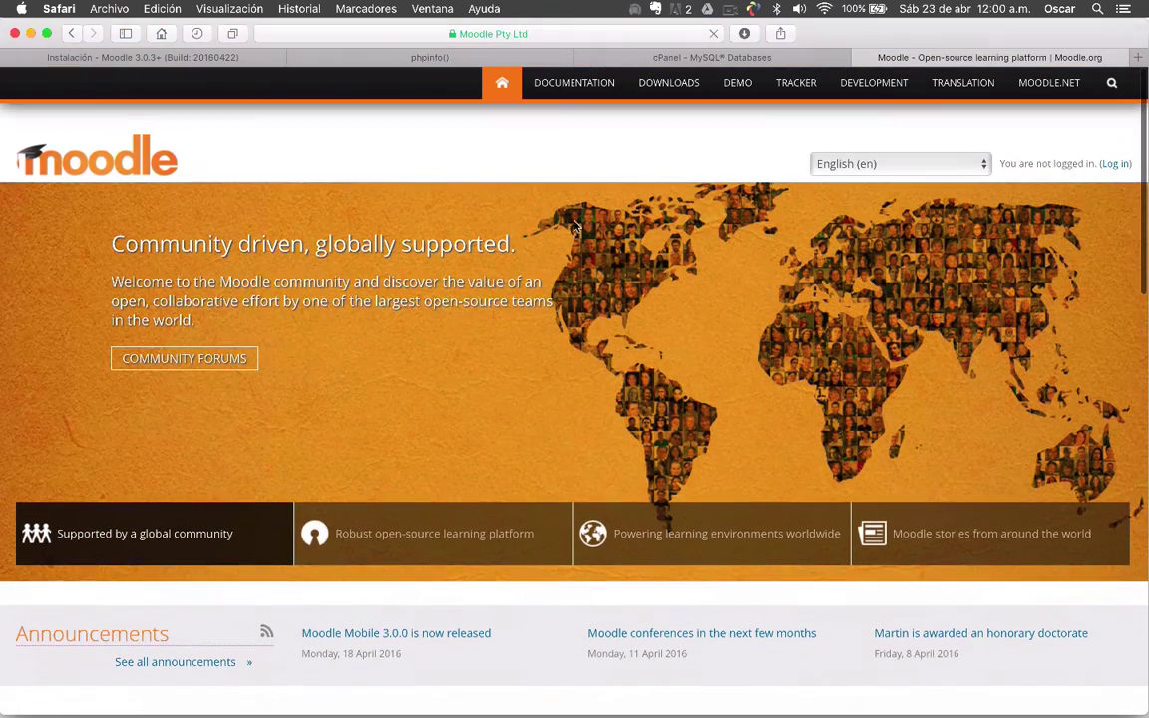
Go to Moodle.org downloads, then the Latest release page showing Moodle 3.0.3+ requirements
click(678, 82)
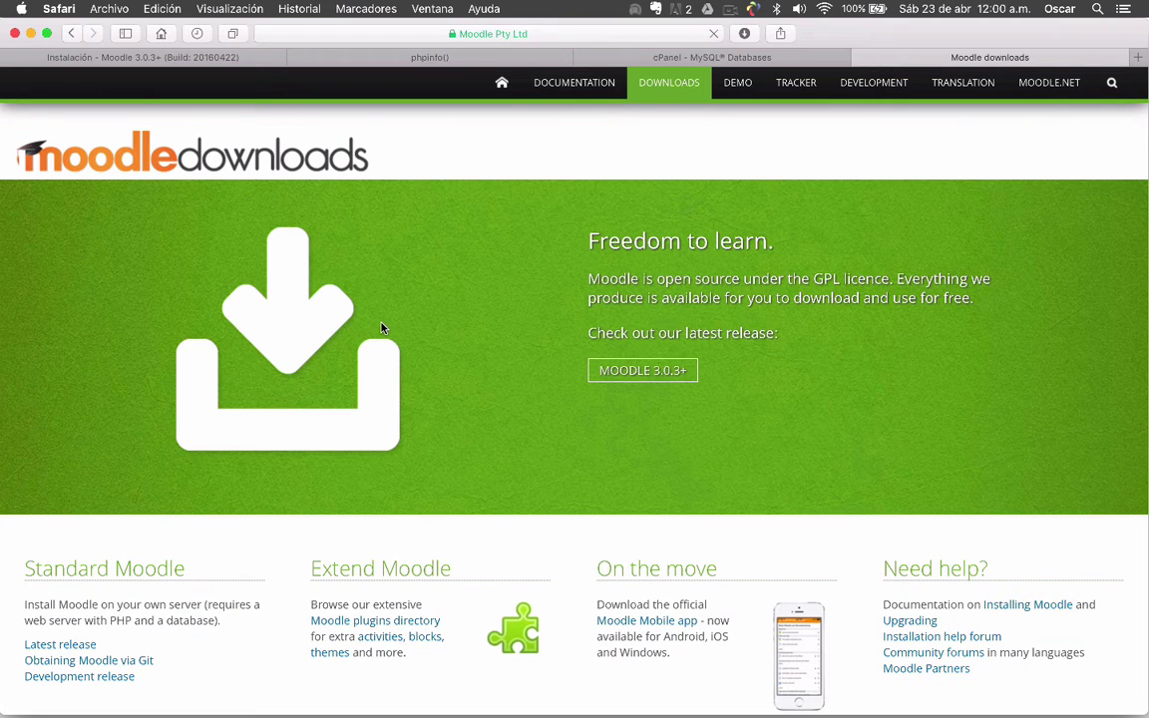
scroll(381, 328, down, 1)
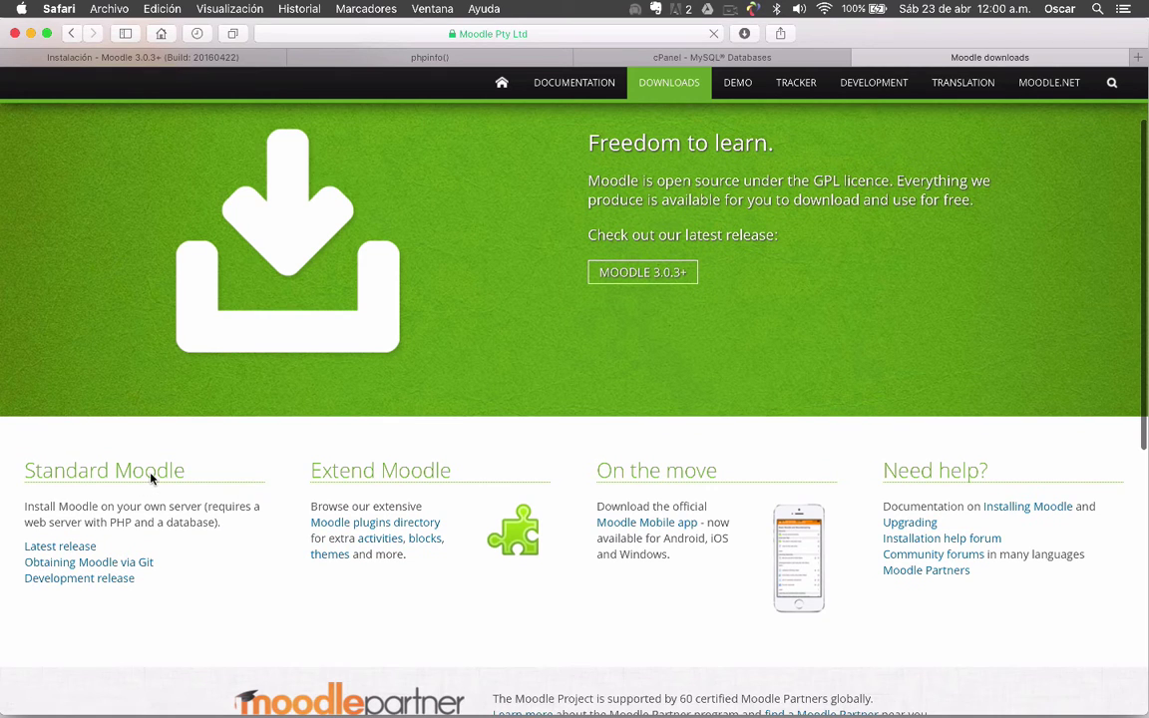
scroll(150, 479, down, 1)
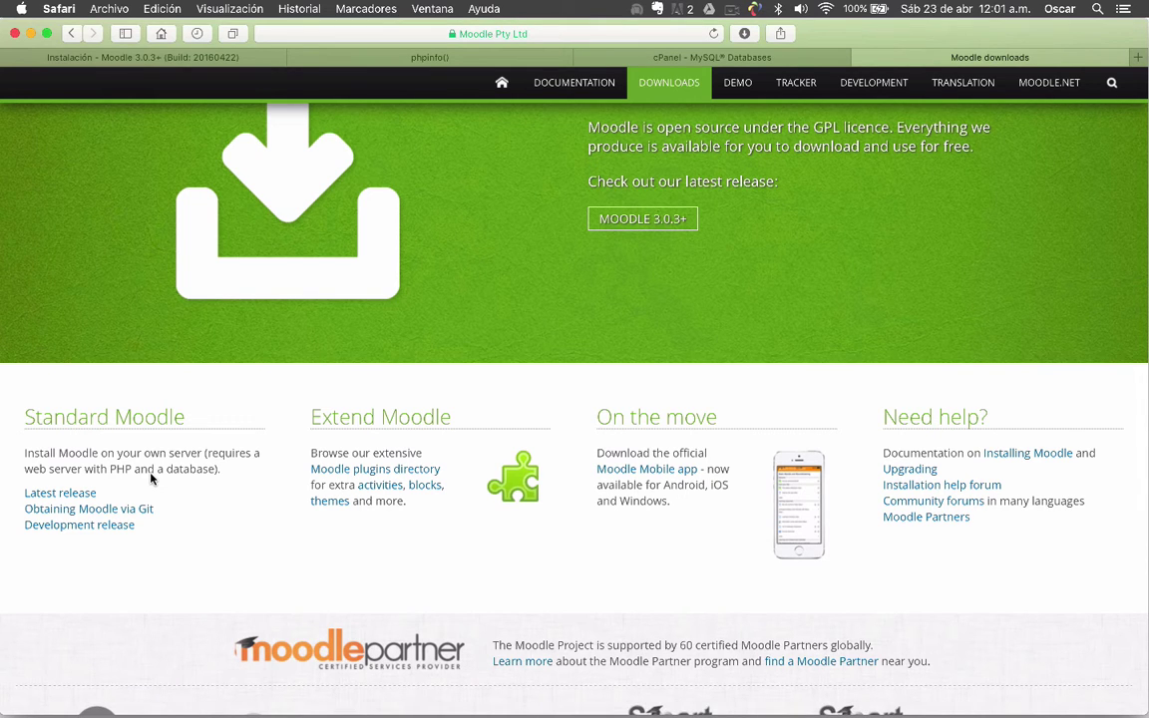
scroll(150, 479, down, 5)
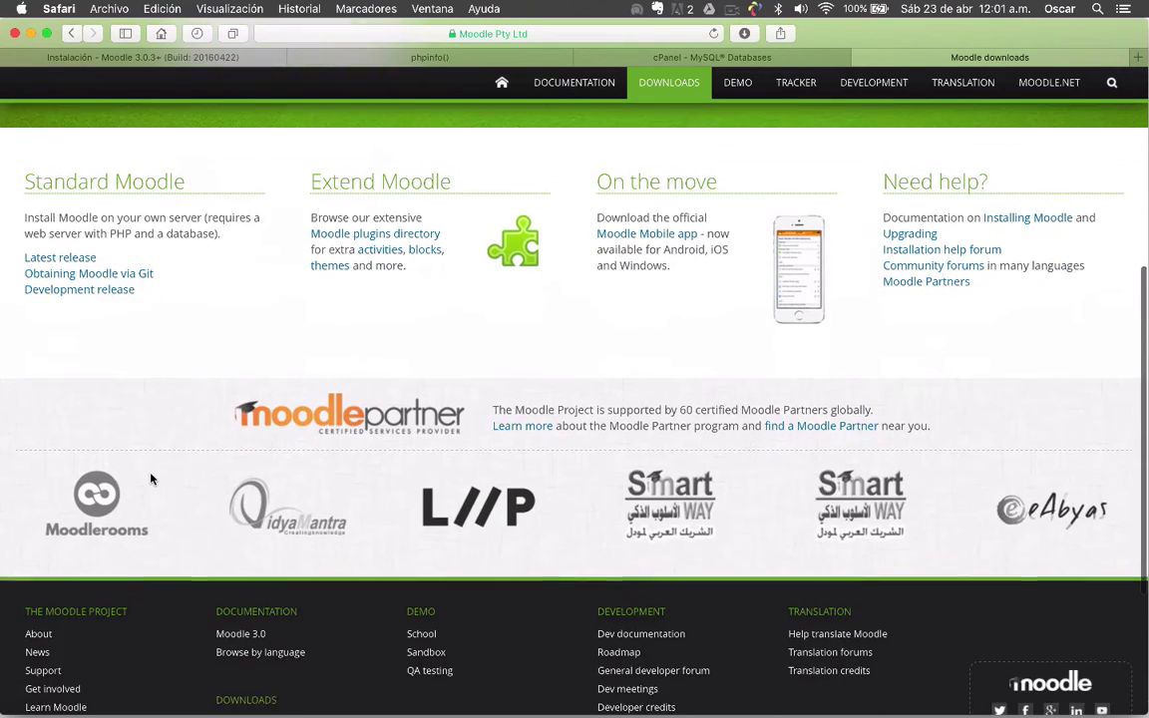
scroll(150, 479, up, 3)
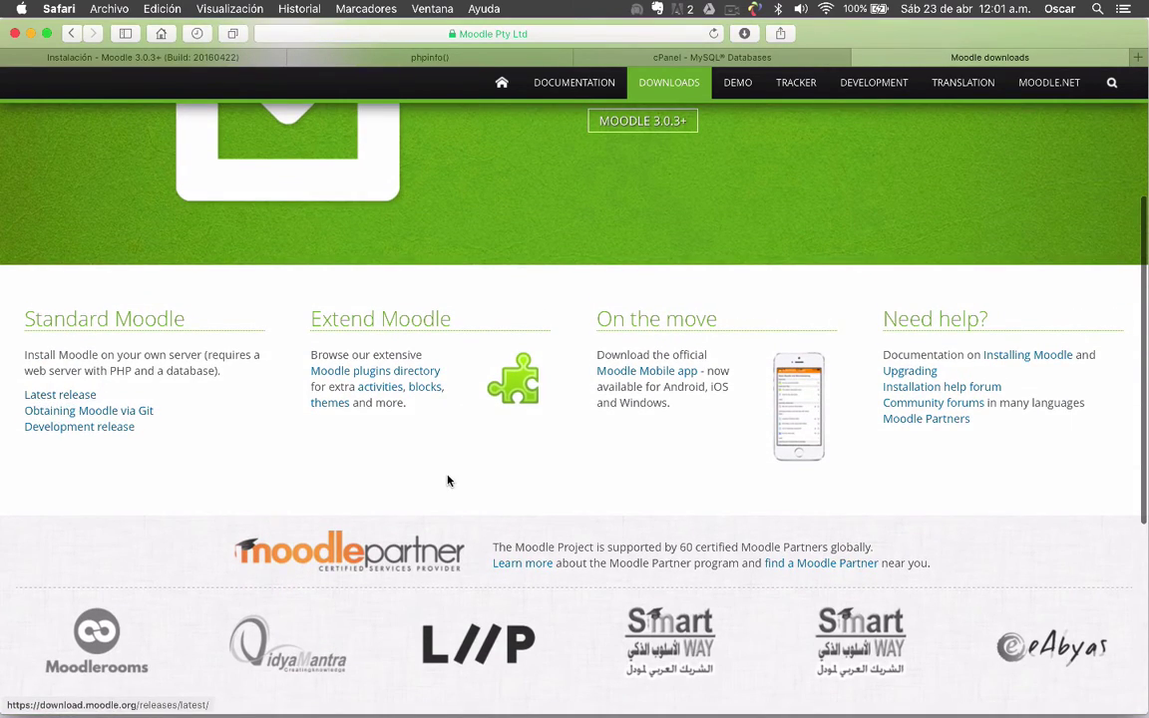
scroll(448, 480, up, 4)
click(653, 319)
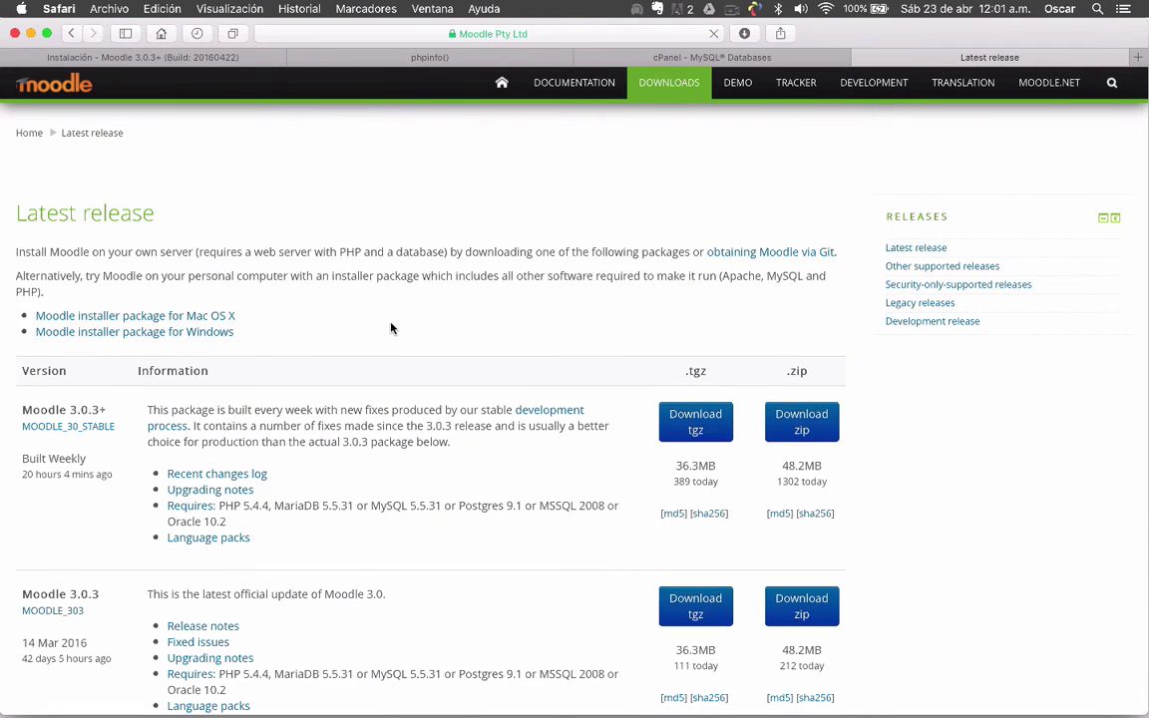
scroll(389, 327, down, 2)
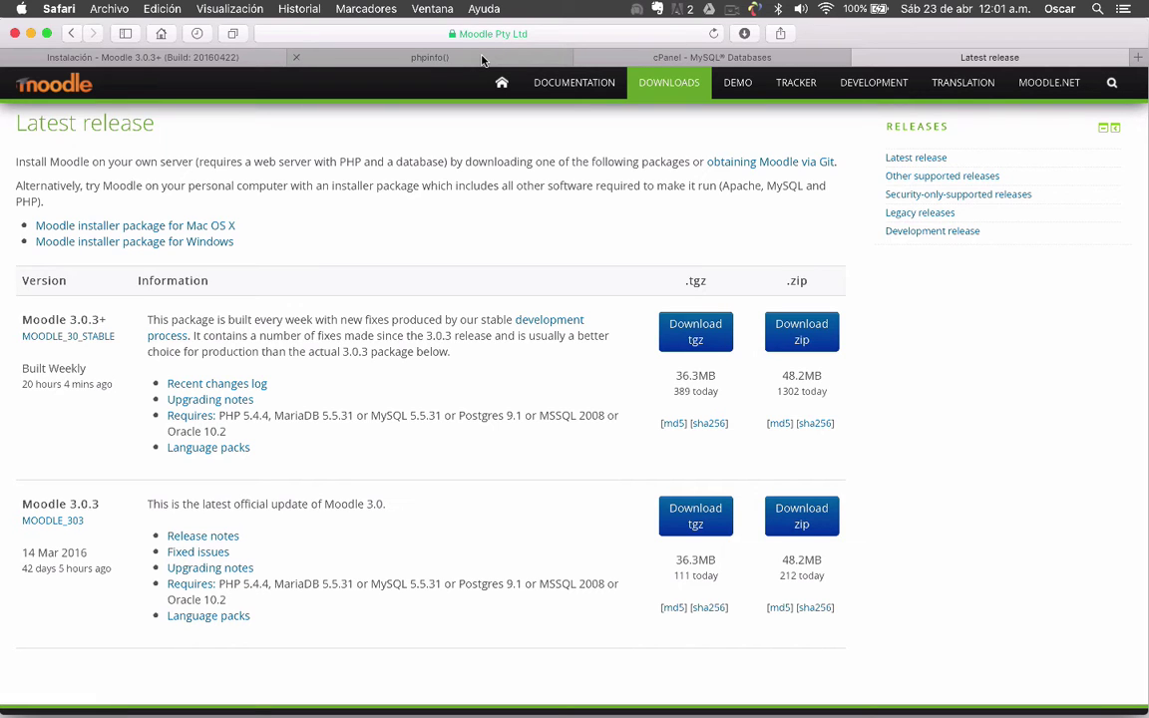
Compare the phpinfo page against the Moodle latest release requirements
click(482, 60)
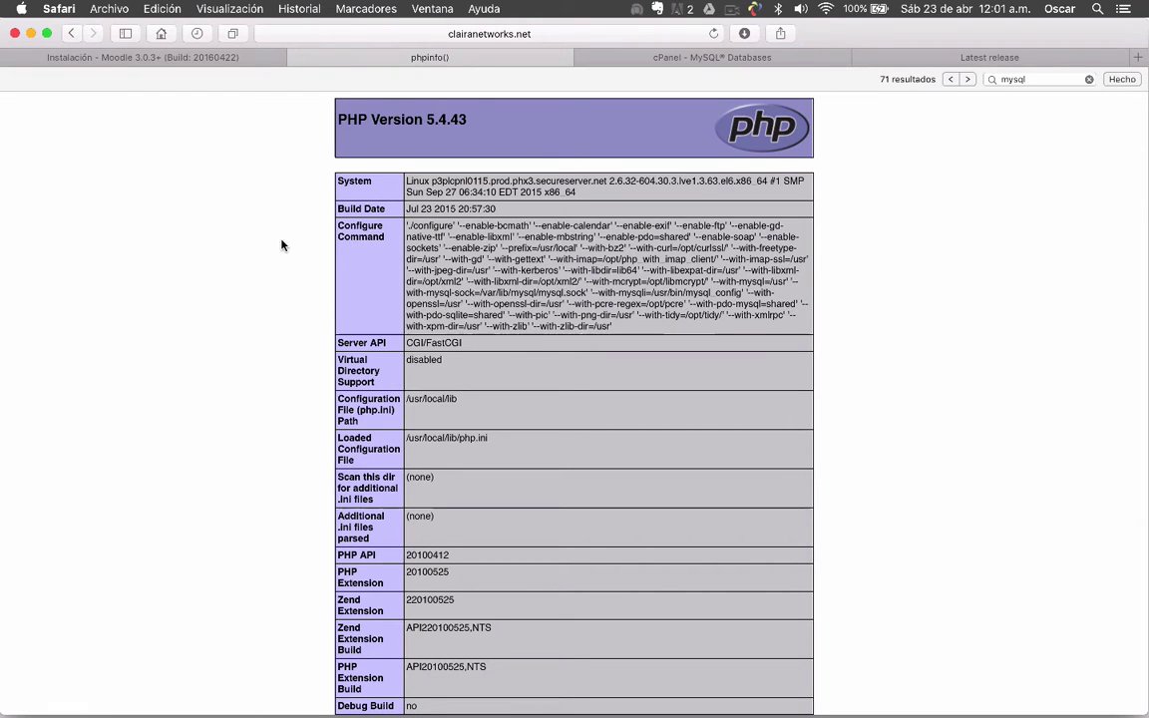
scroll(251, 287, down, 1)
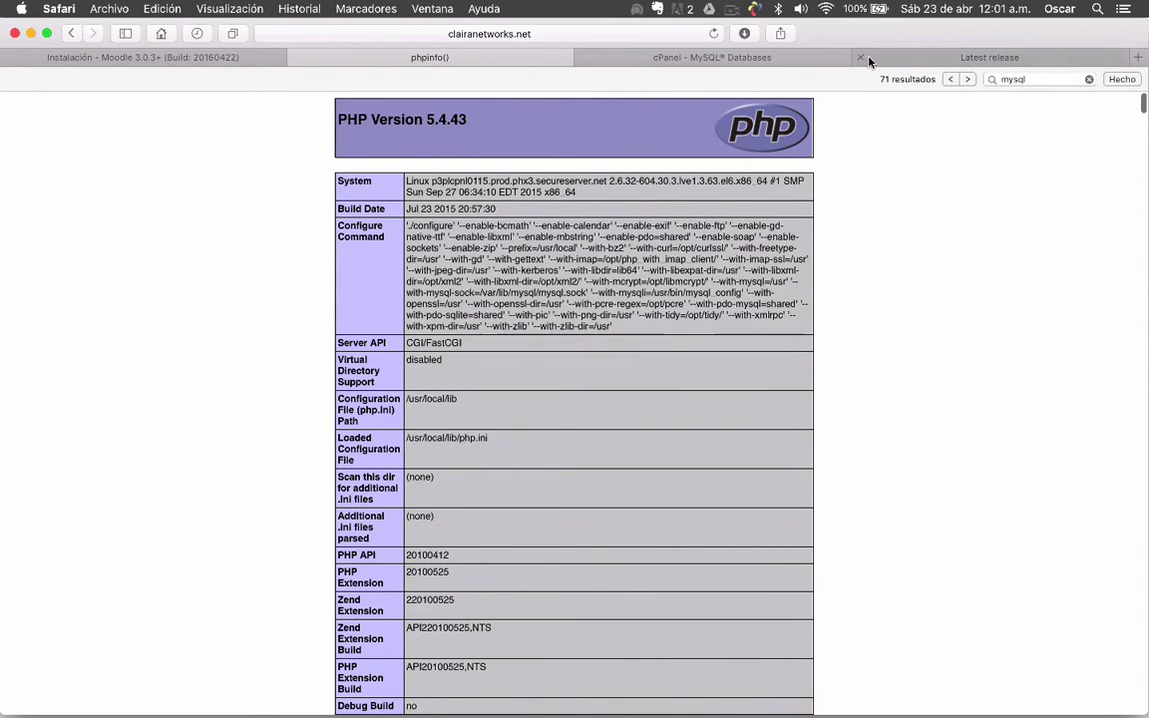
click(948, 59)
scroll(311, 415, down, 3)
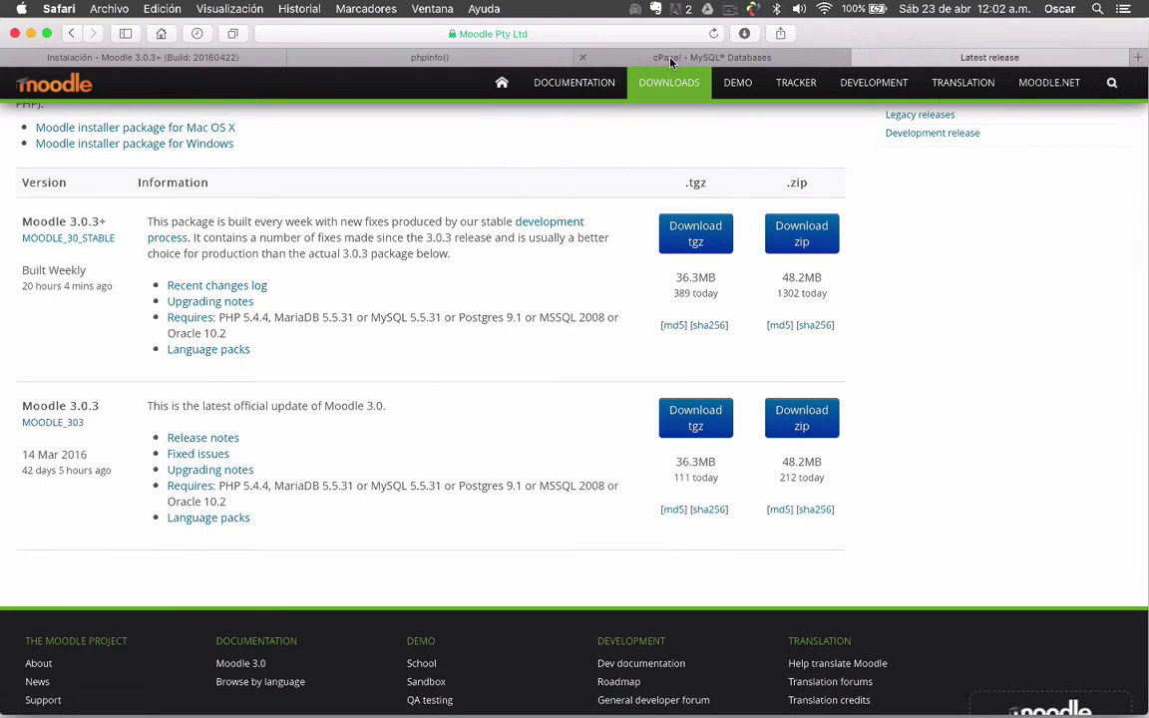
click(427, 57)
scroll(243, 405, down, 1)
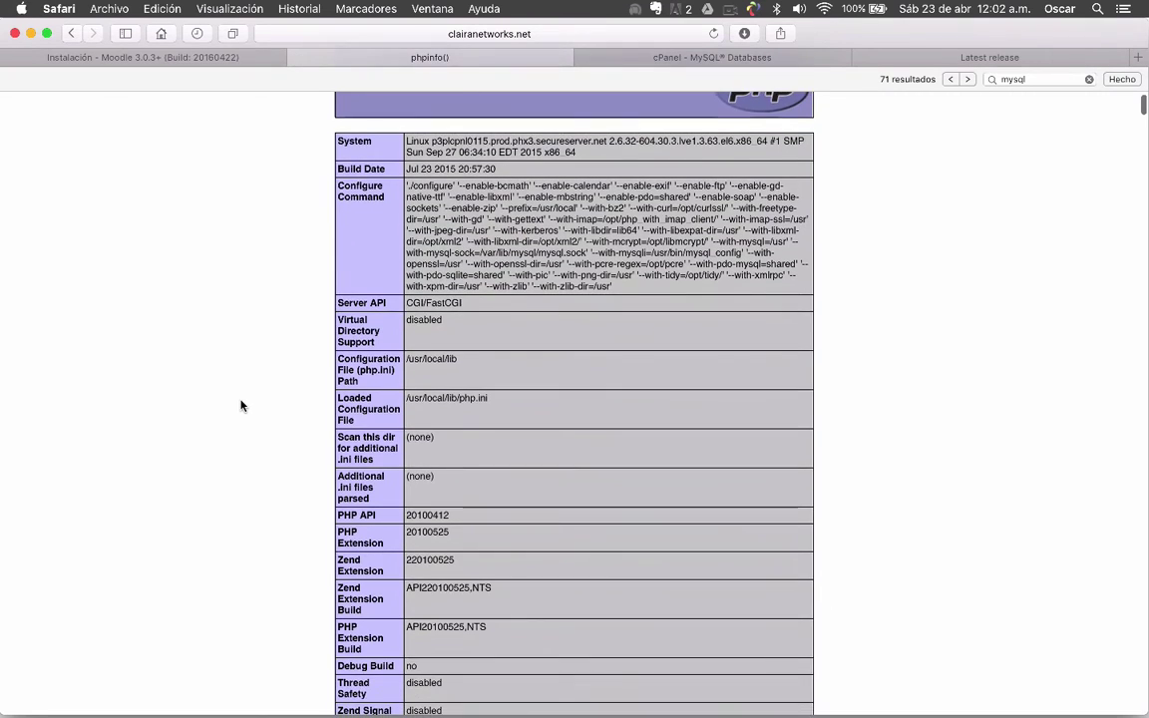
scroll(240, 405, up, 2)
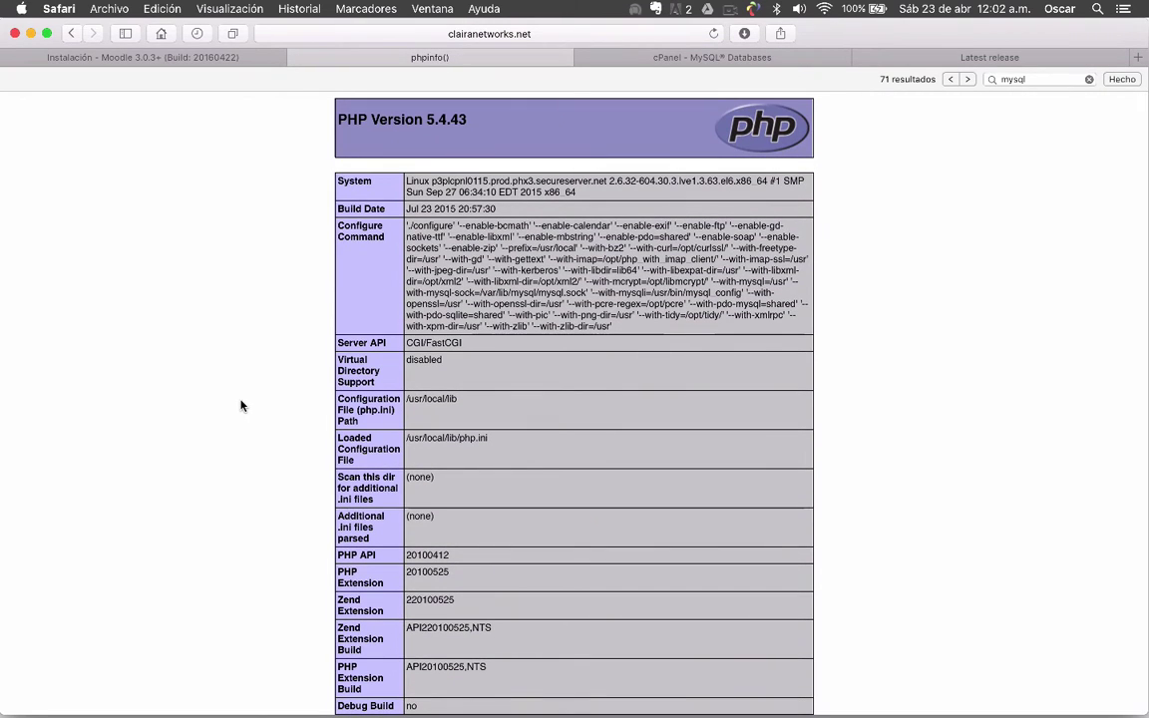
Search phpinfo for mysql until the mysql section with client API 5.5.45 is shown
key(super+f)
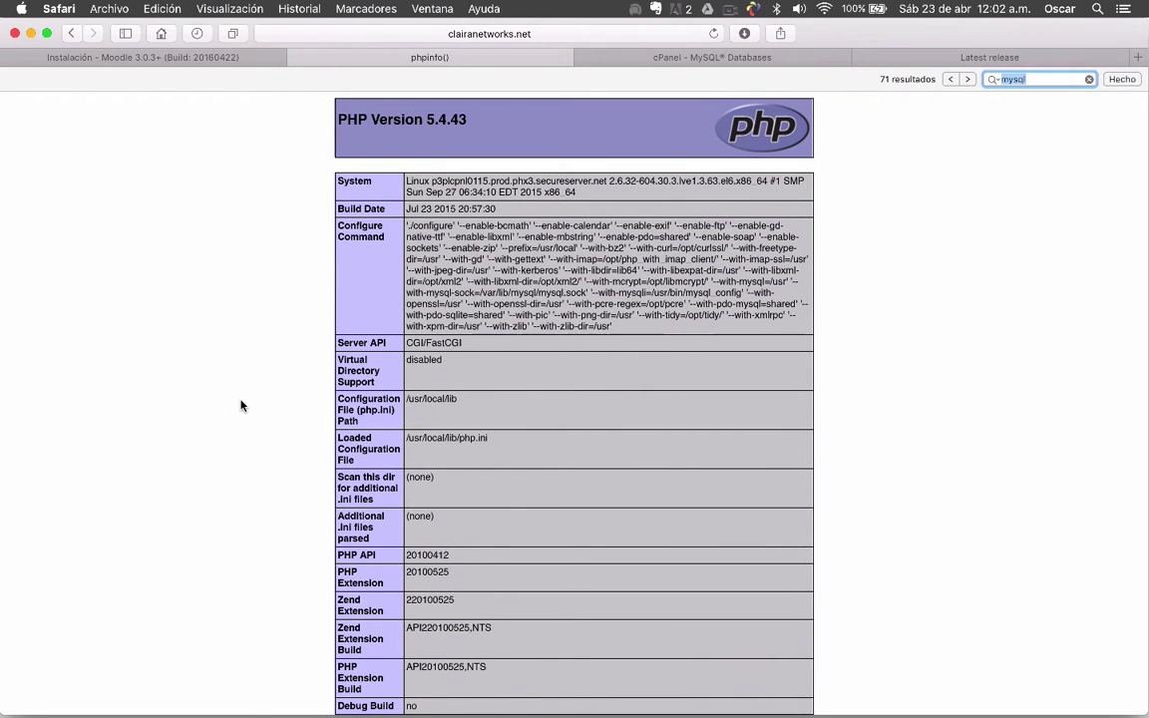
key(Return)
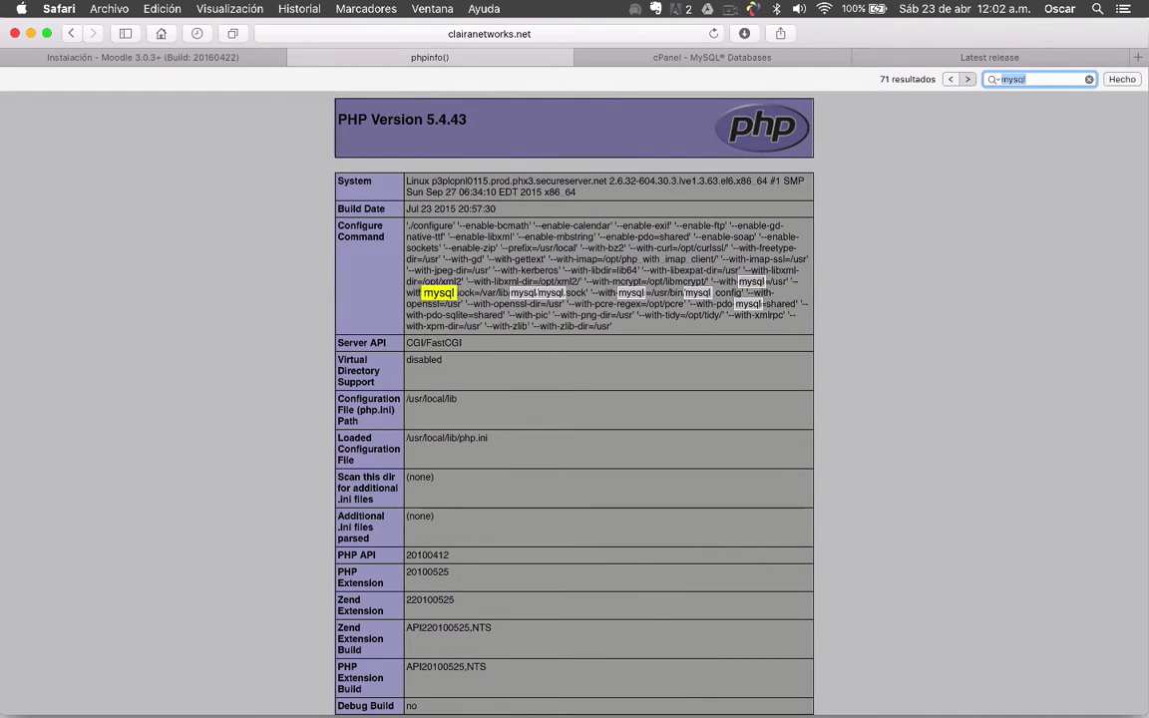
key(Return)
key(Return)
key(Return)
key(Return)
key(Return)
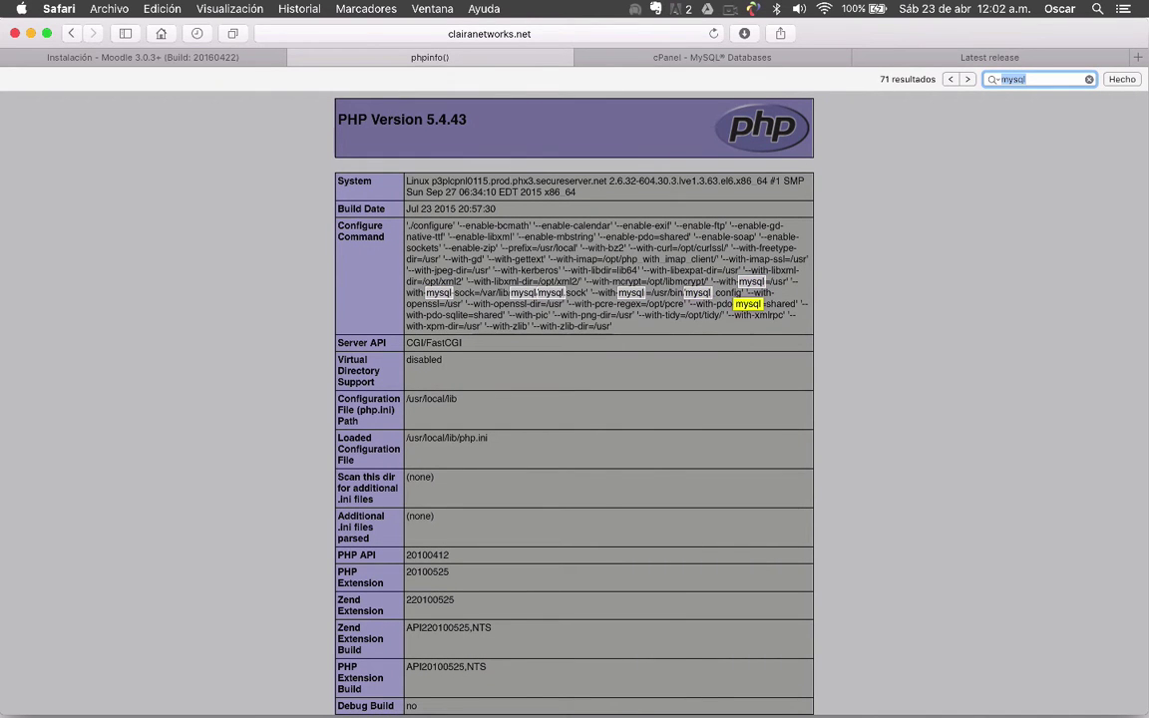
key(Return)
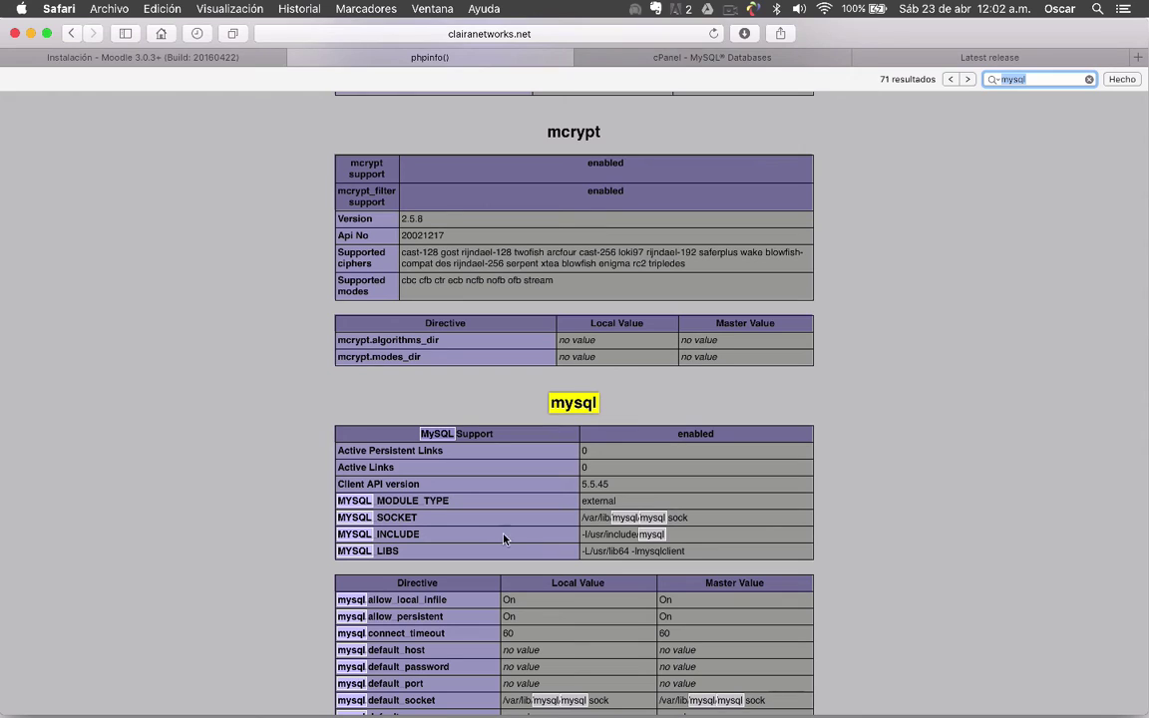
click(559, 487)
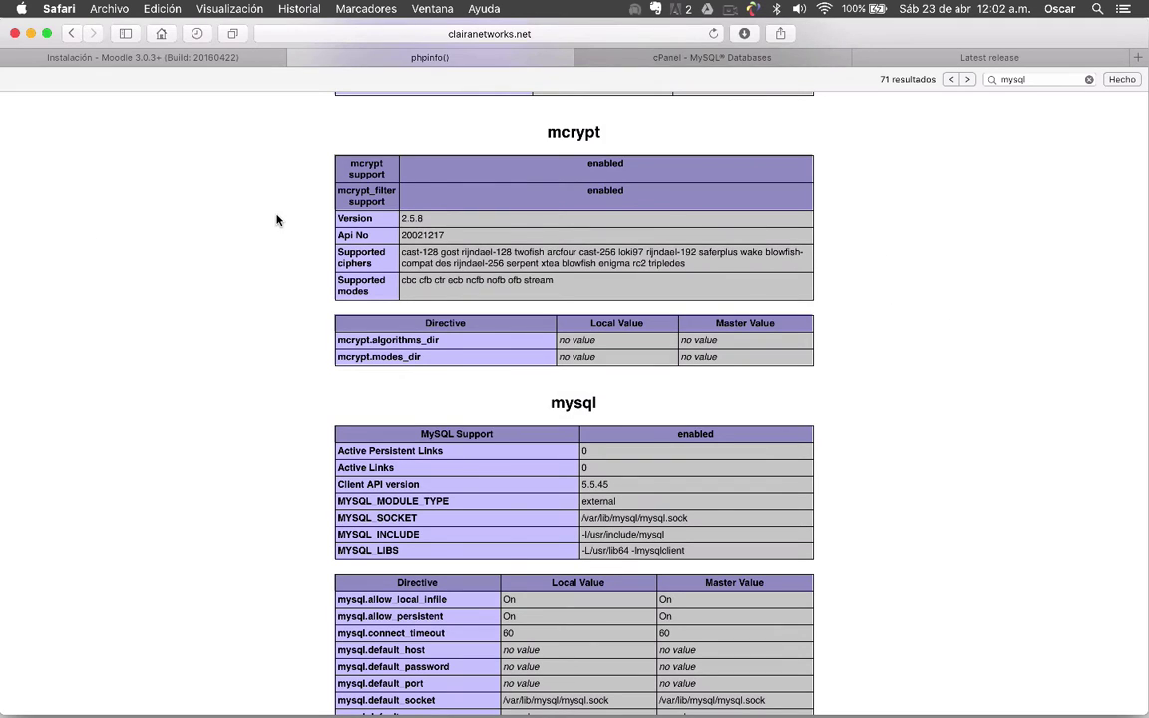
Return to the Instalación - Moodle tab and scroll to the moodle220416 cannot-be-created error
click(210, 62)
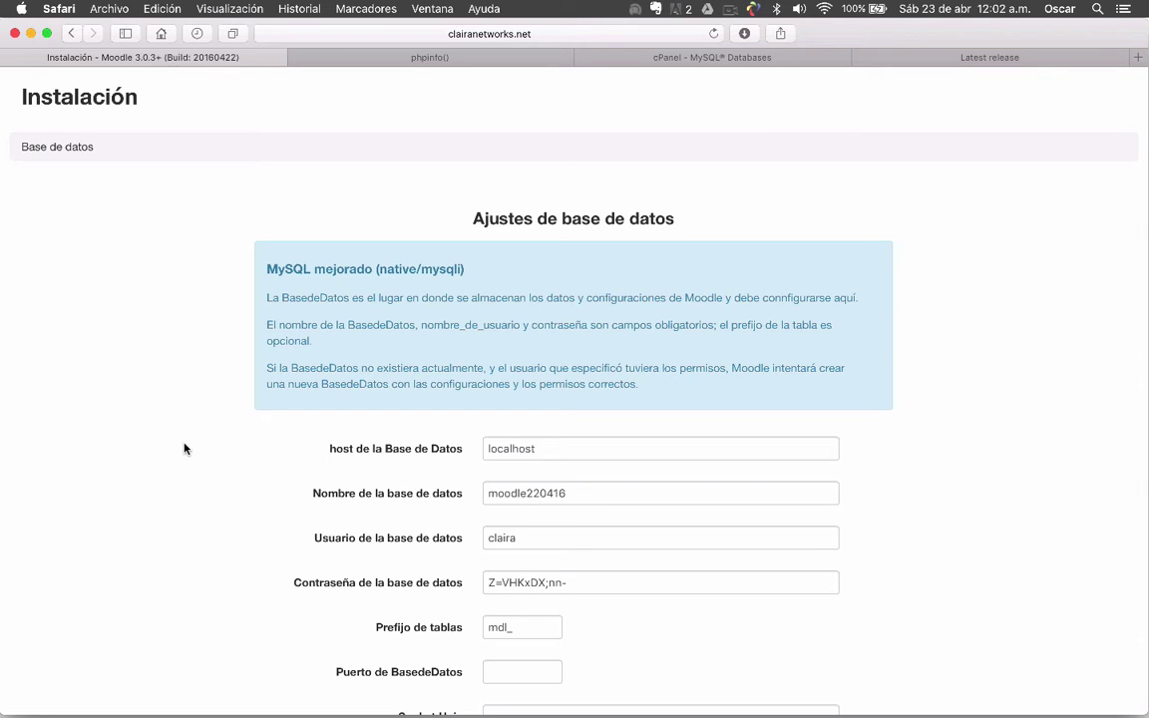
scroll(184, 449, down, 5)
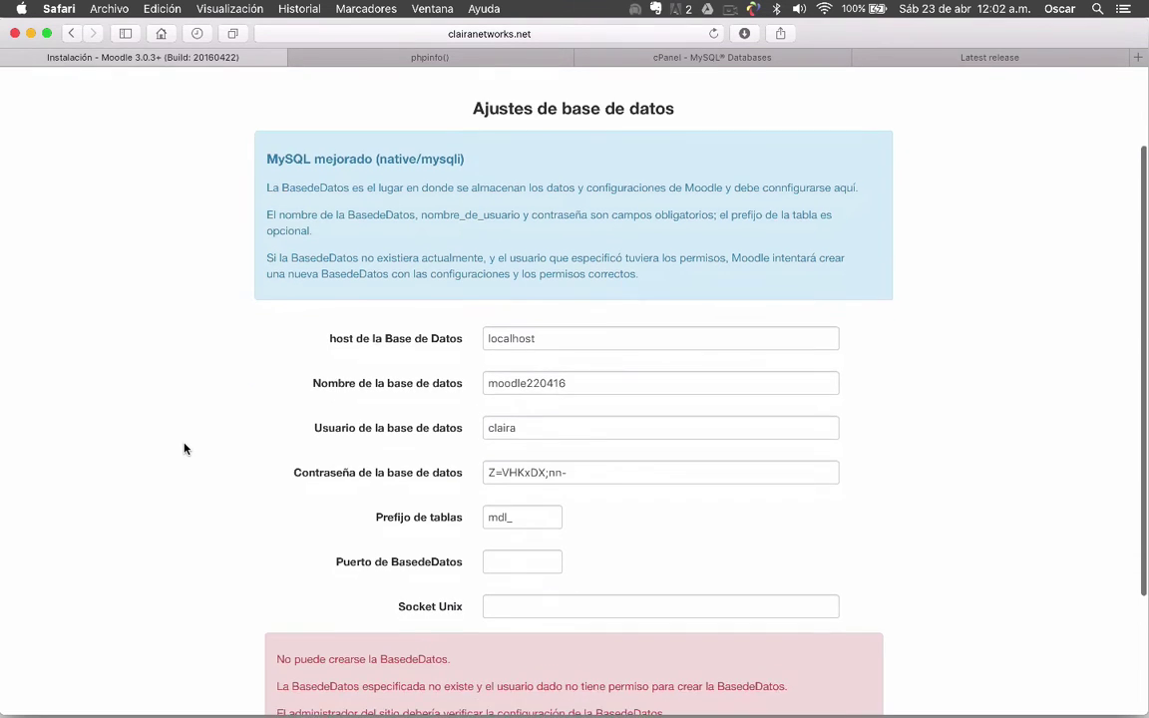
scroll(183, 449, down, 1)
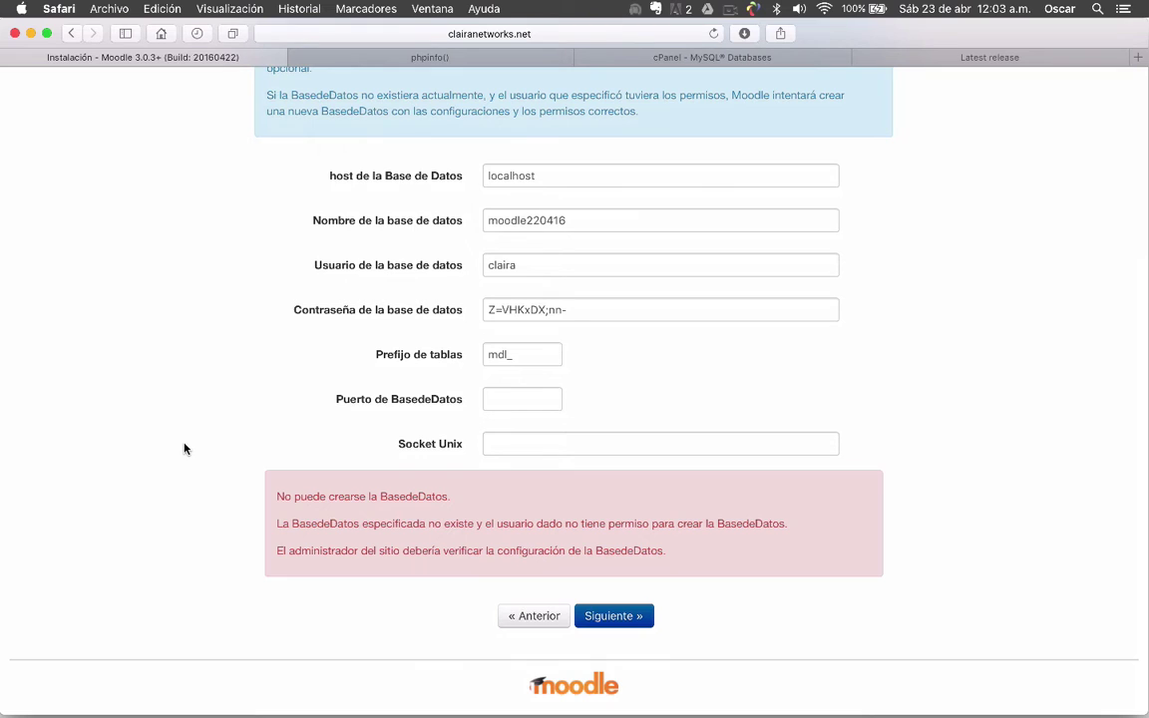
Copy the database name moodle220416 from the Moodle database settings form
click(743, 57)
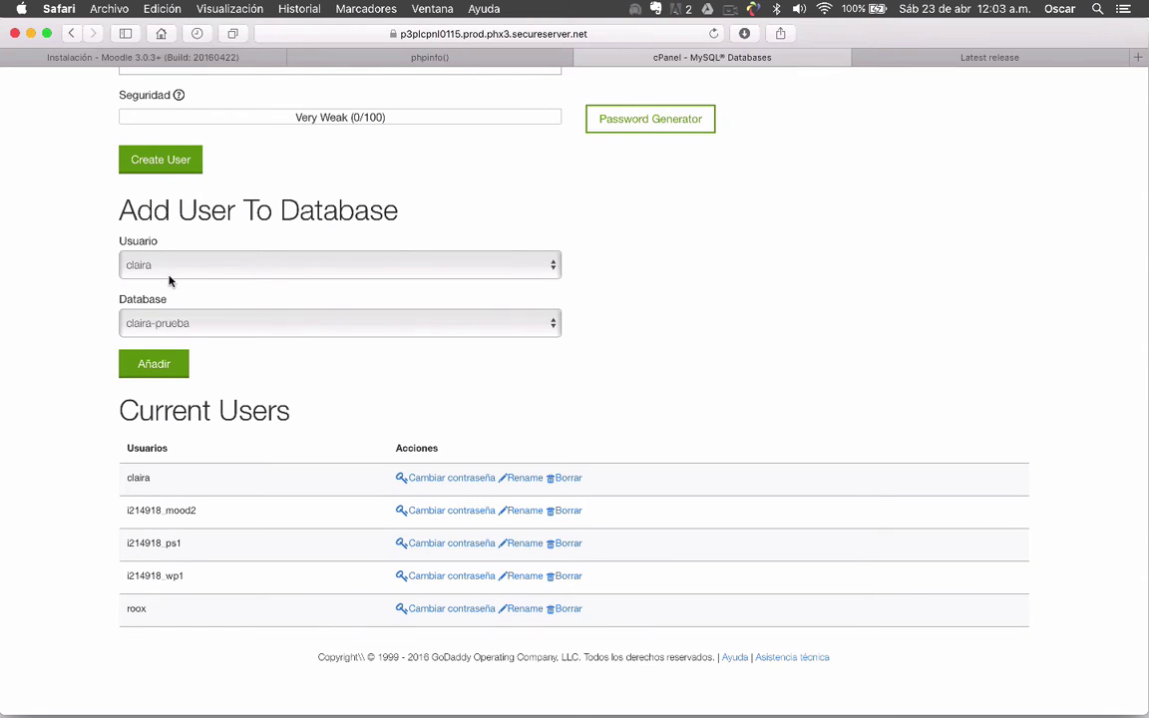
scroll(69, 336, up, 5)
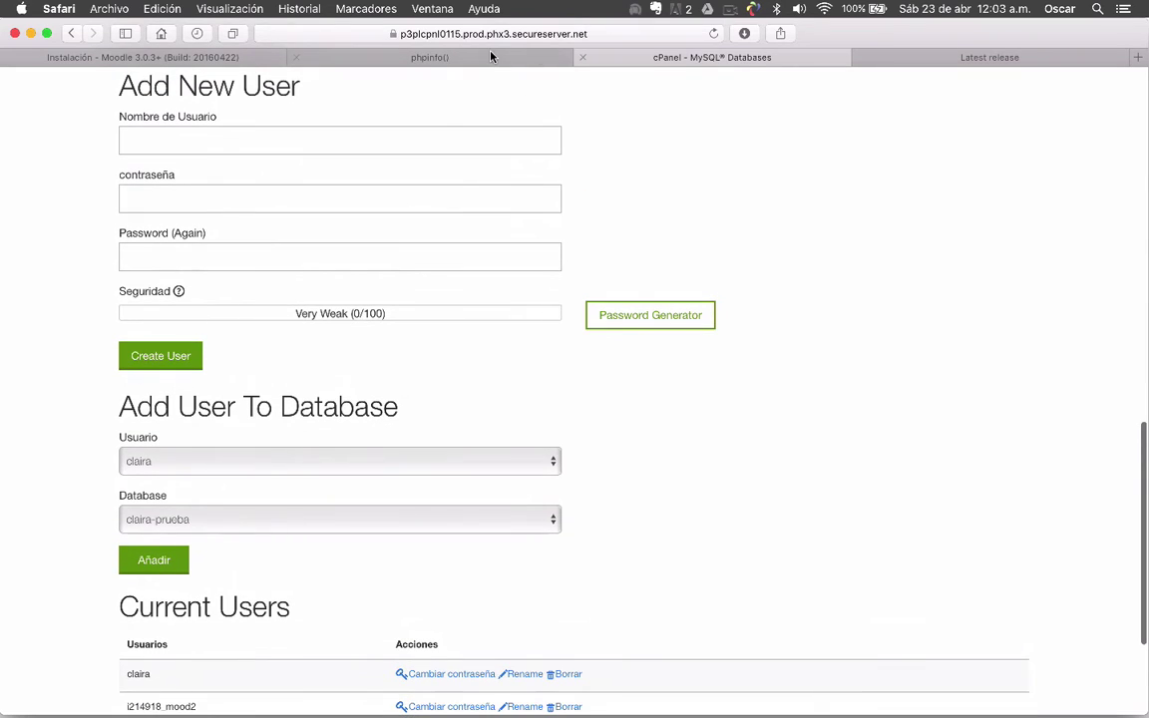
click(458, 60)
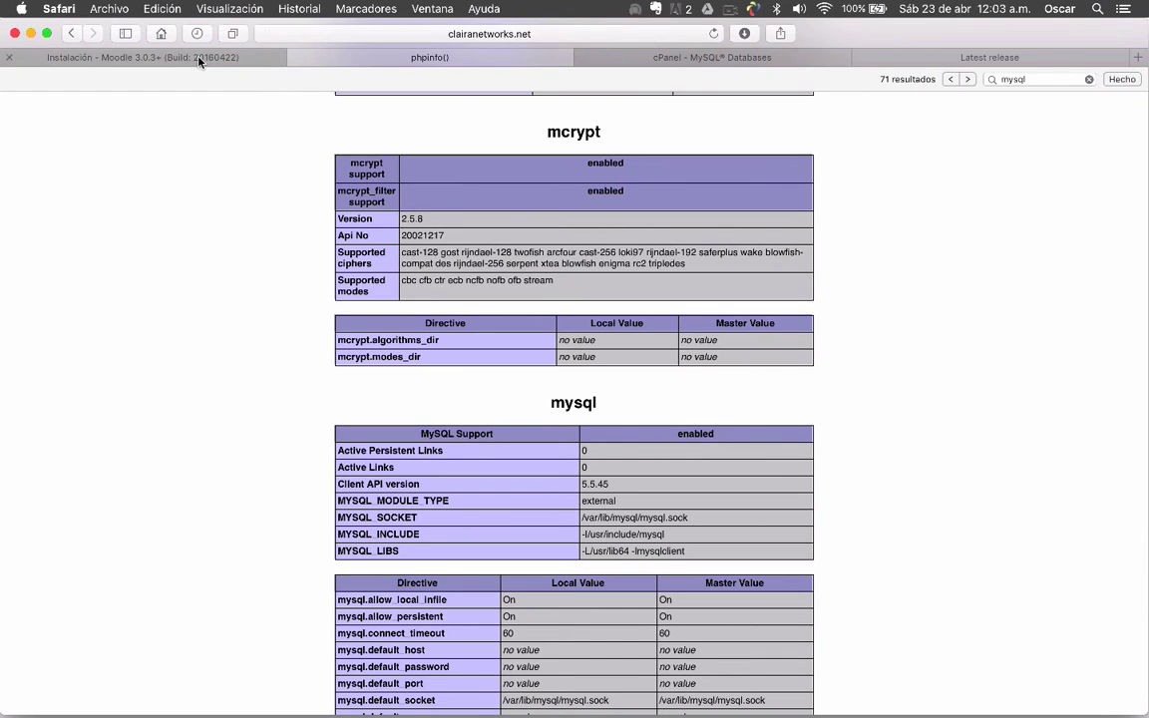
click(178, 56)
drag(569, 221, 472, 223)
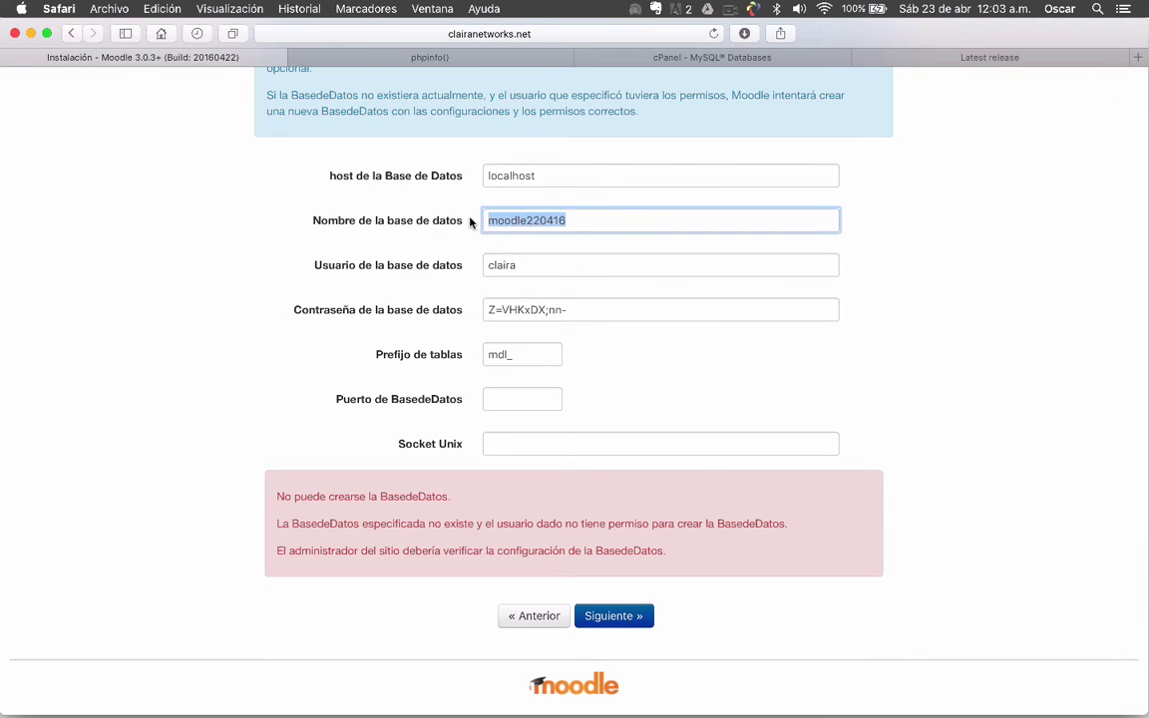
key(super+c)
Create the MySQL database moodle220416 in cPanel, then return to the Moodle installer
click(713, 57)
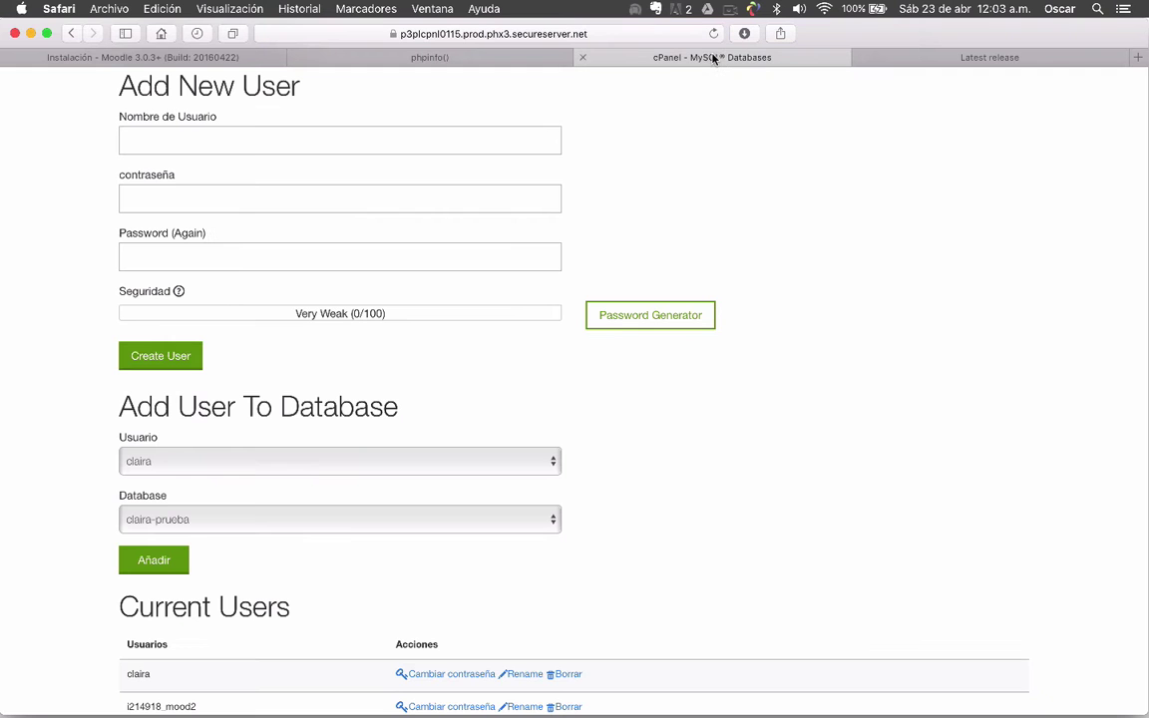
scroll(81, 209, up, 15)
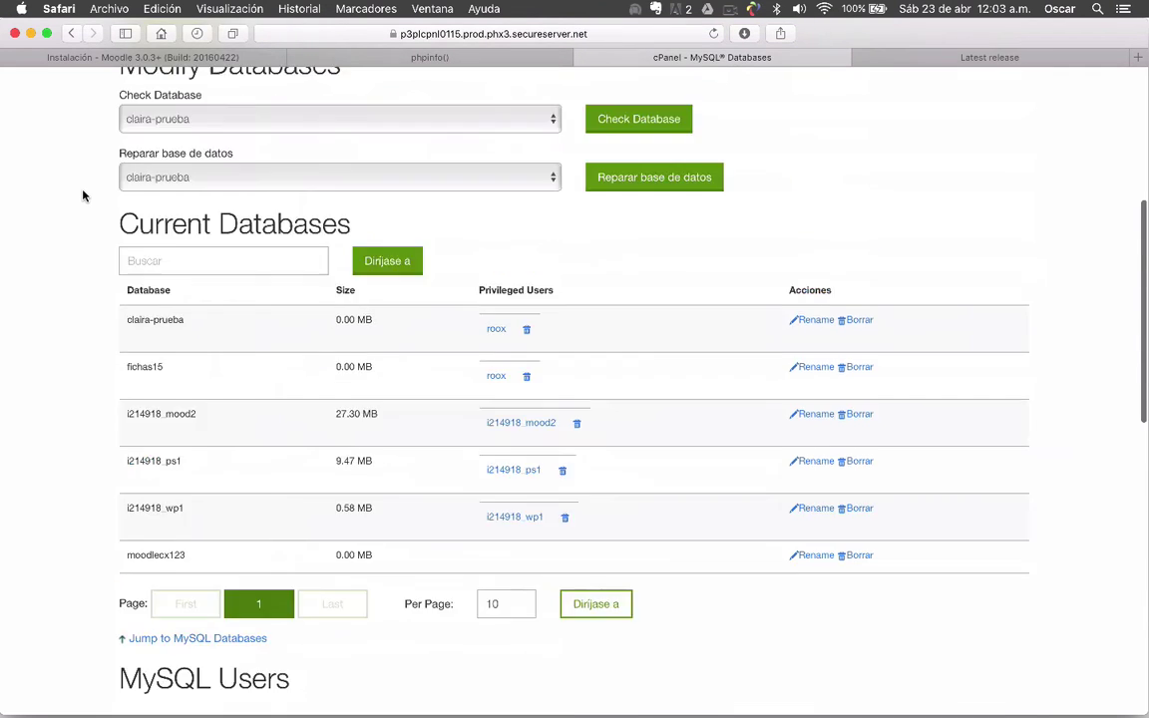
scroll(81, 209, up, 5)
click(171, 359)
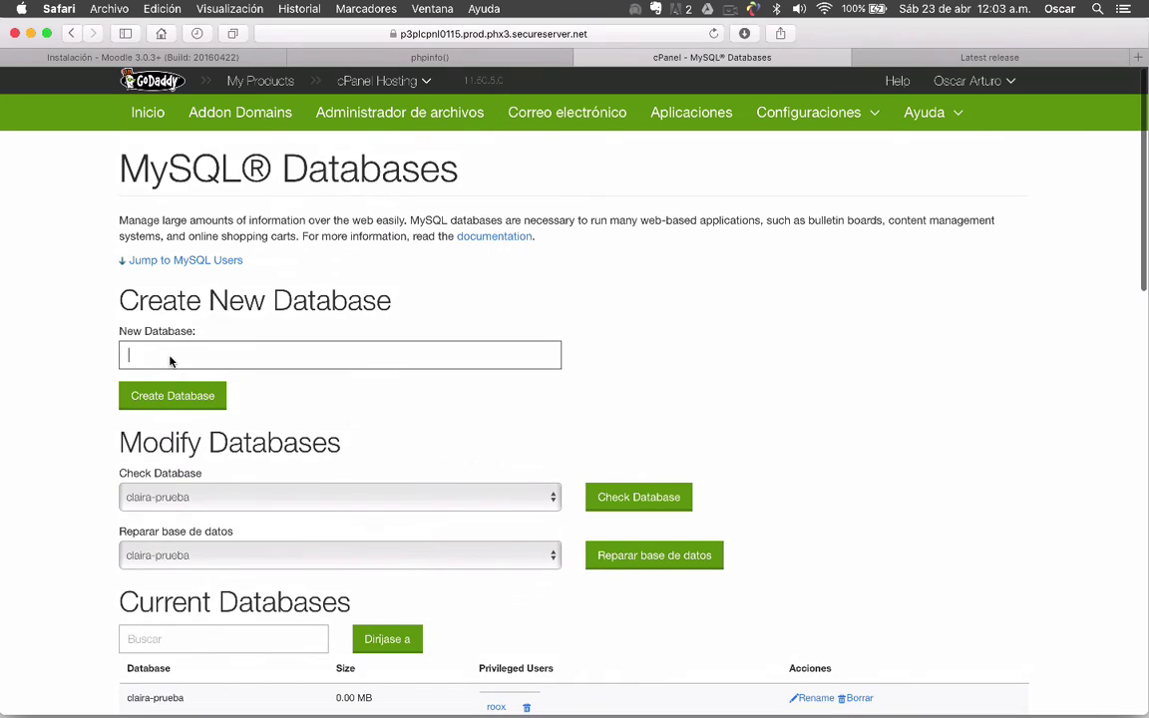
text(moodle220416)
click(194, 399)
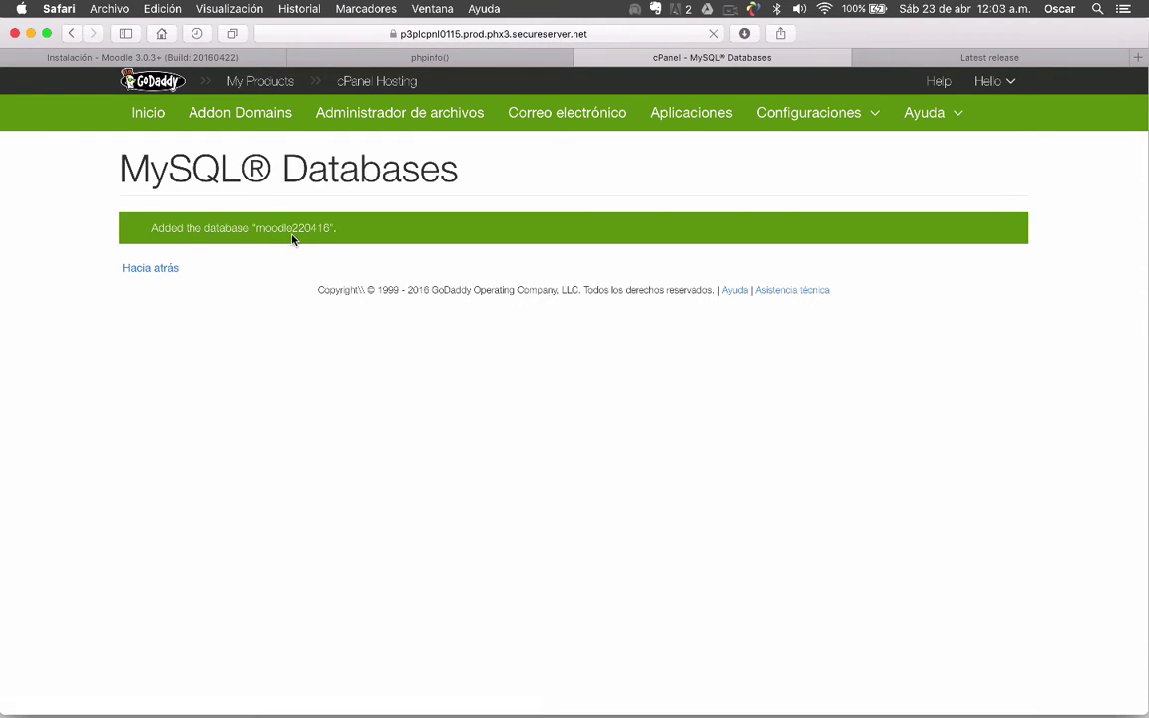
click(164, 271)
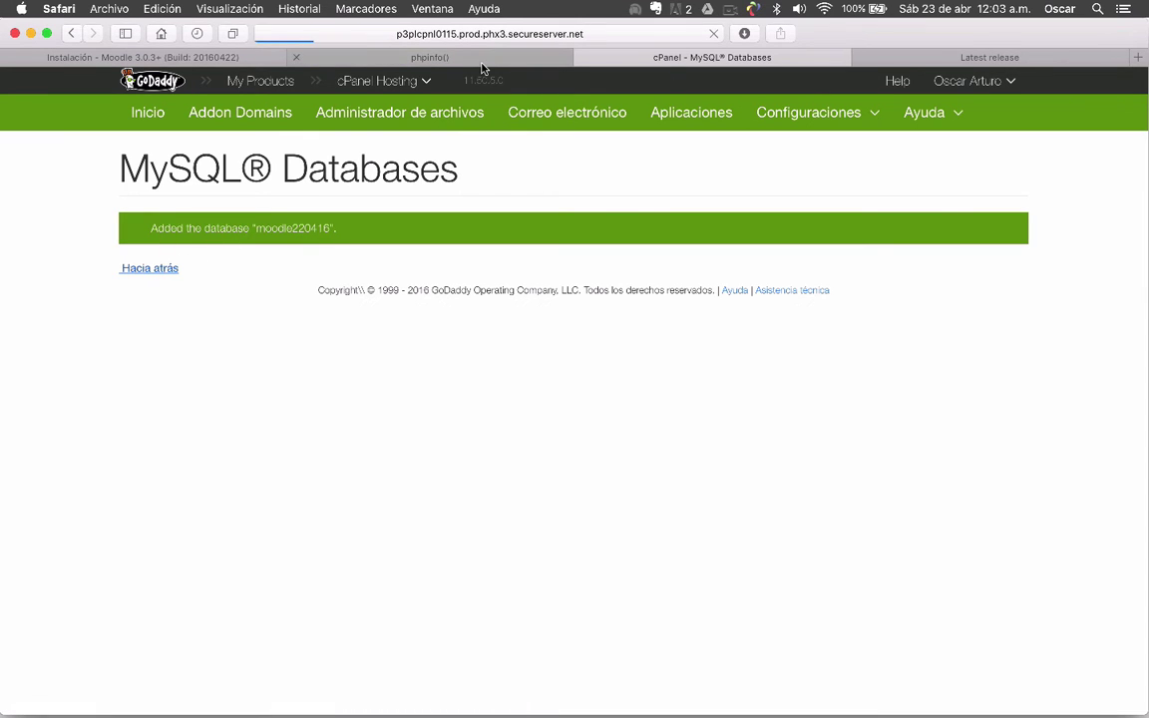
click(150, 57)
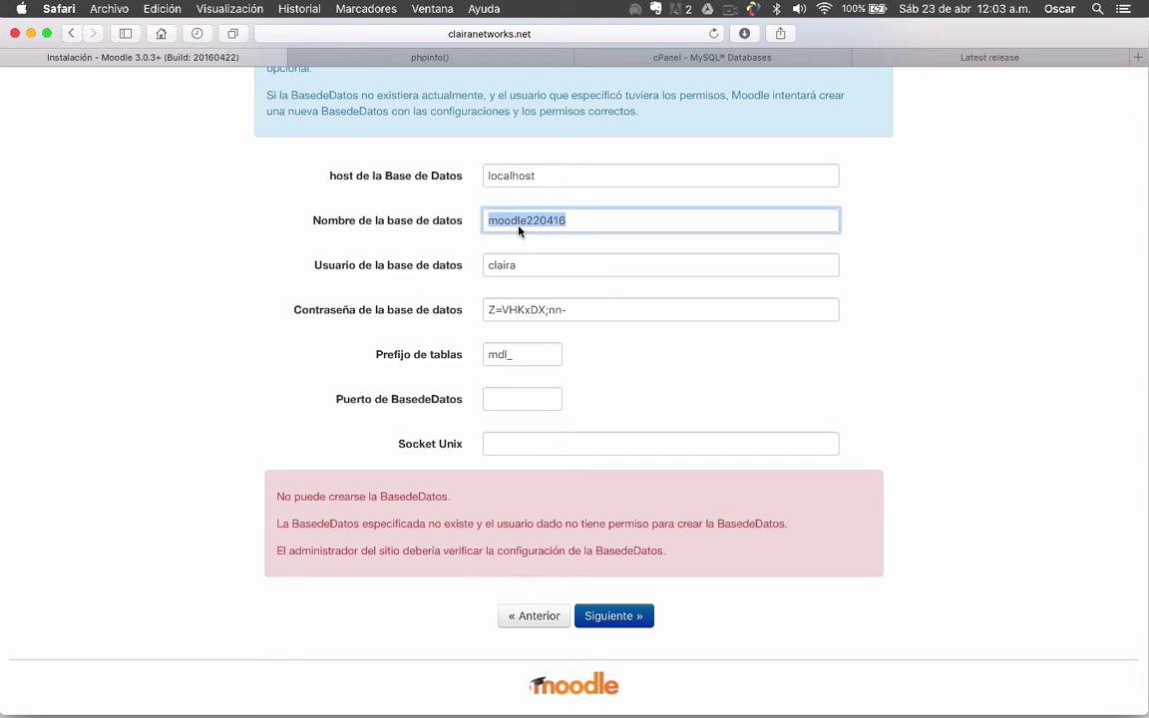
Add the existing database user to the moodle220416 database in cPanel
click(663, 57)
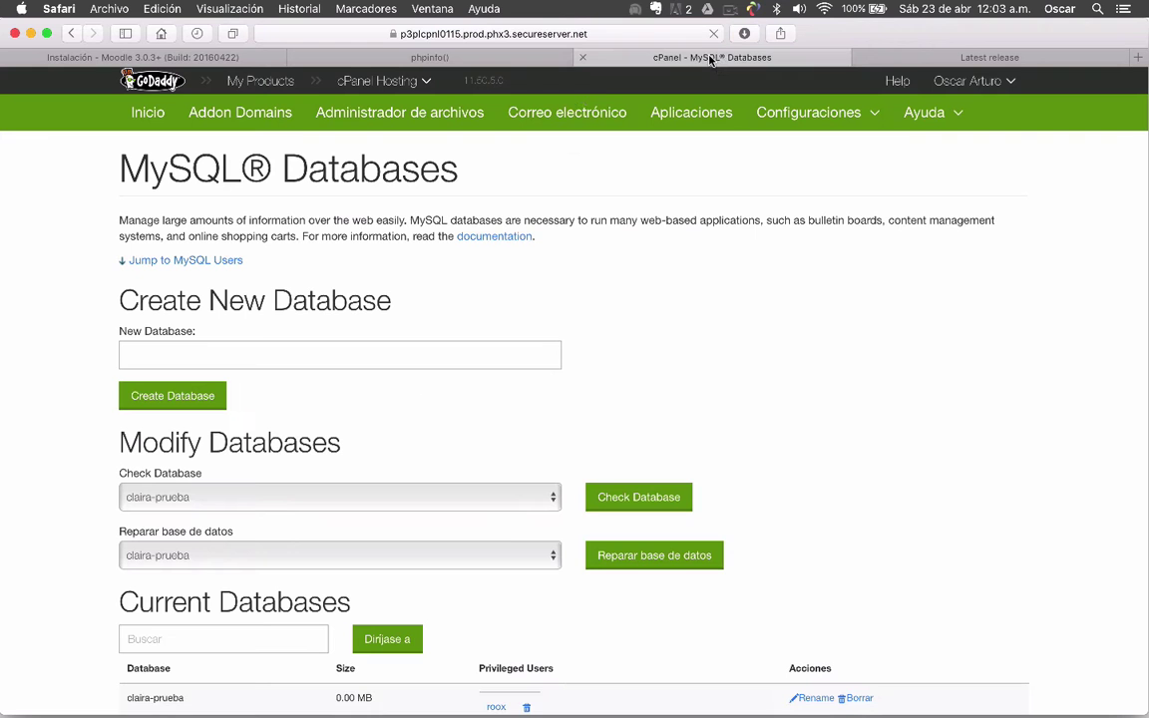
scroll(82, 389, down, 10)
scroll(82, 389, down, 5)
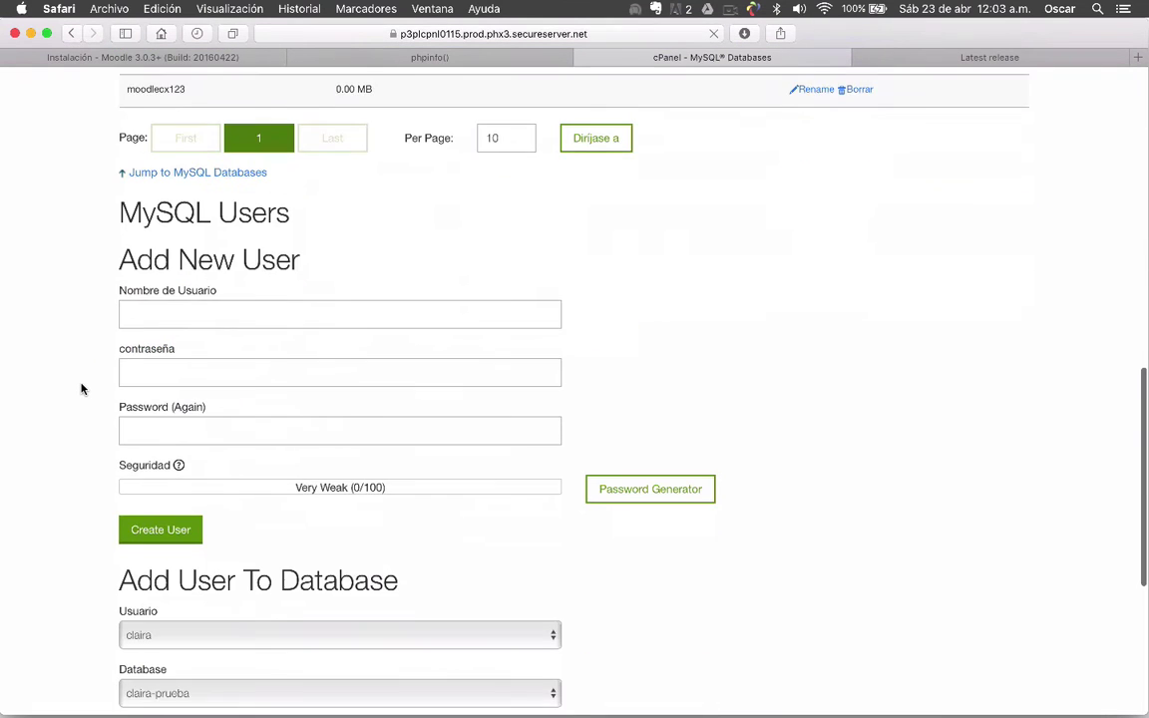
scroll(82, 389, down, 2)
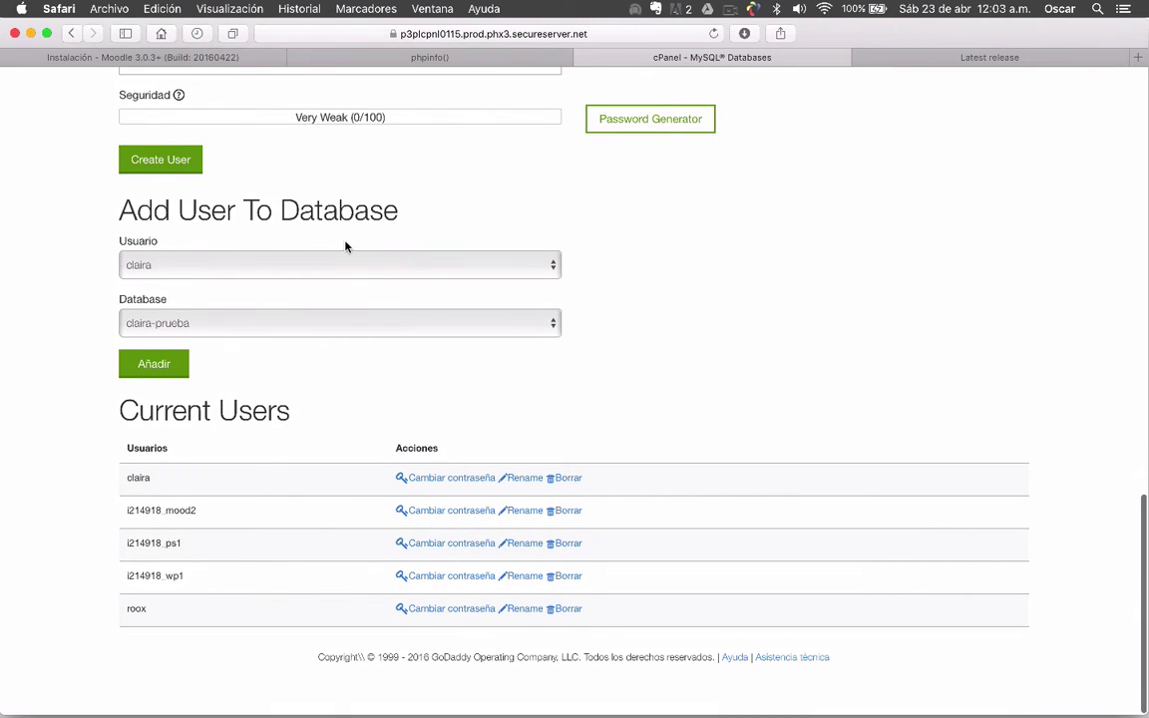
click(358, 267)
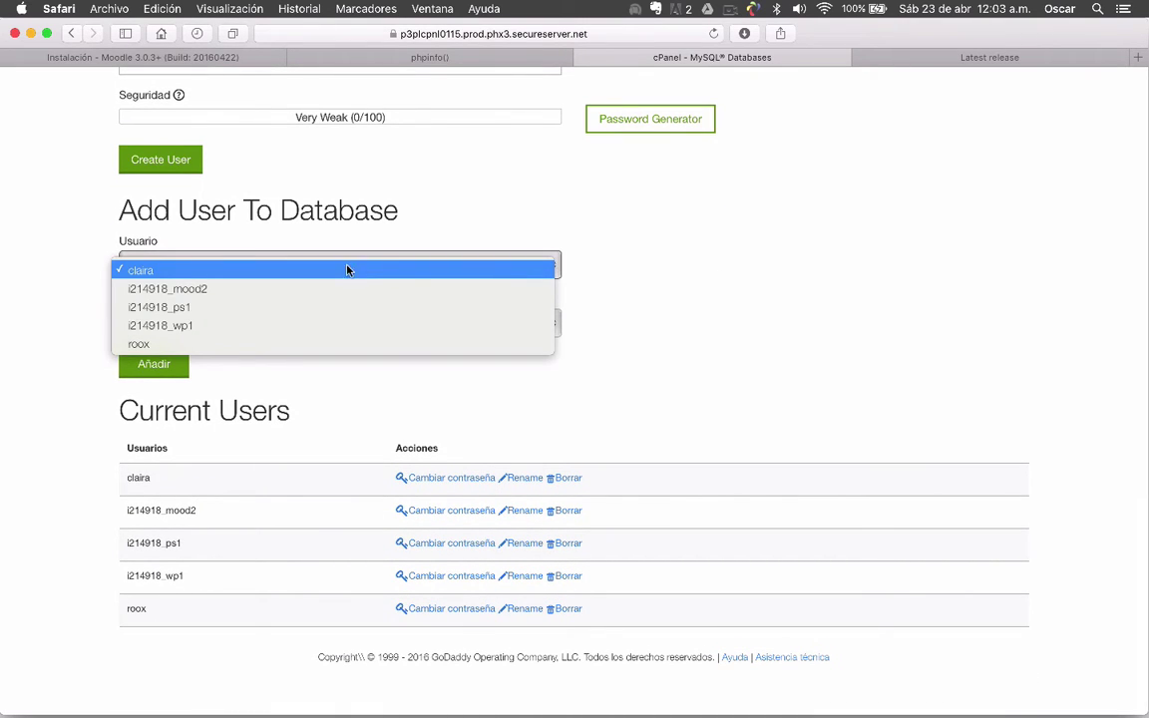
click(329, 270)
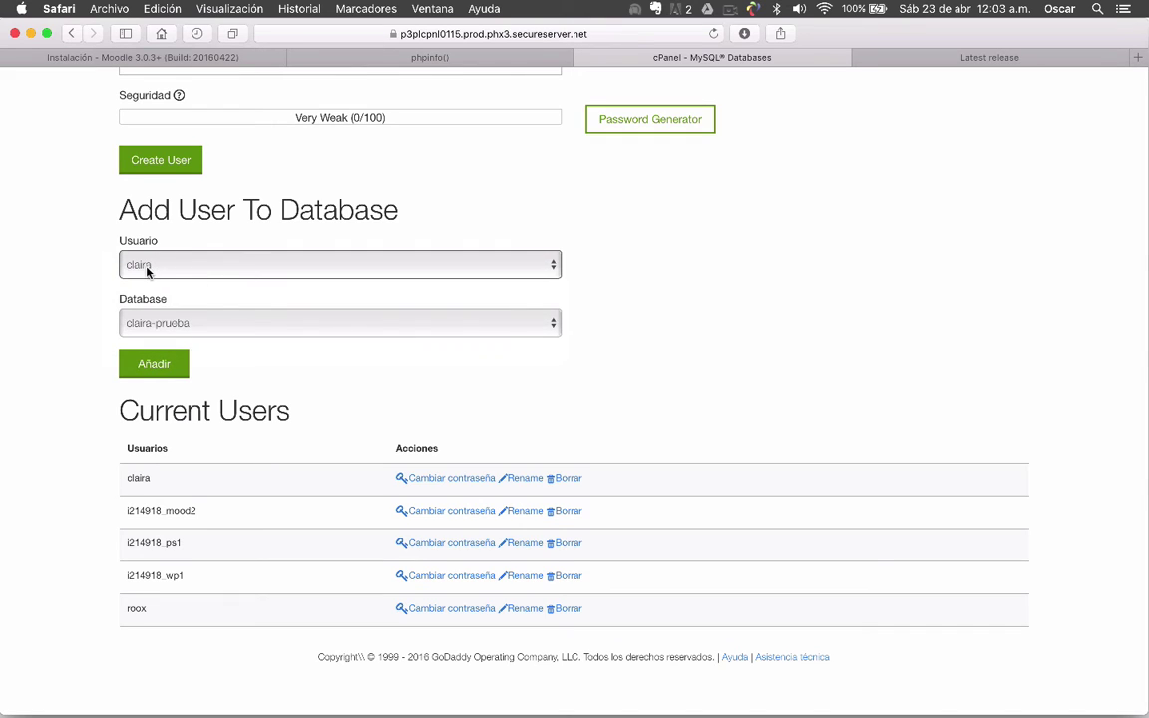
click(349, 323)
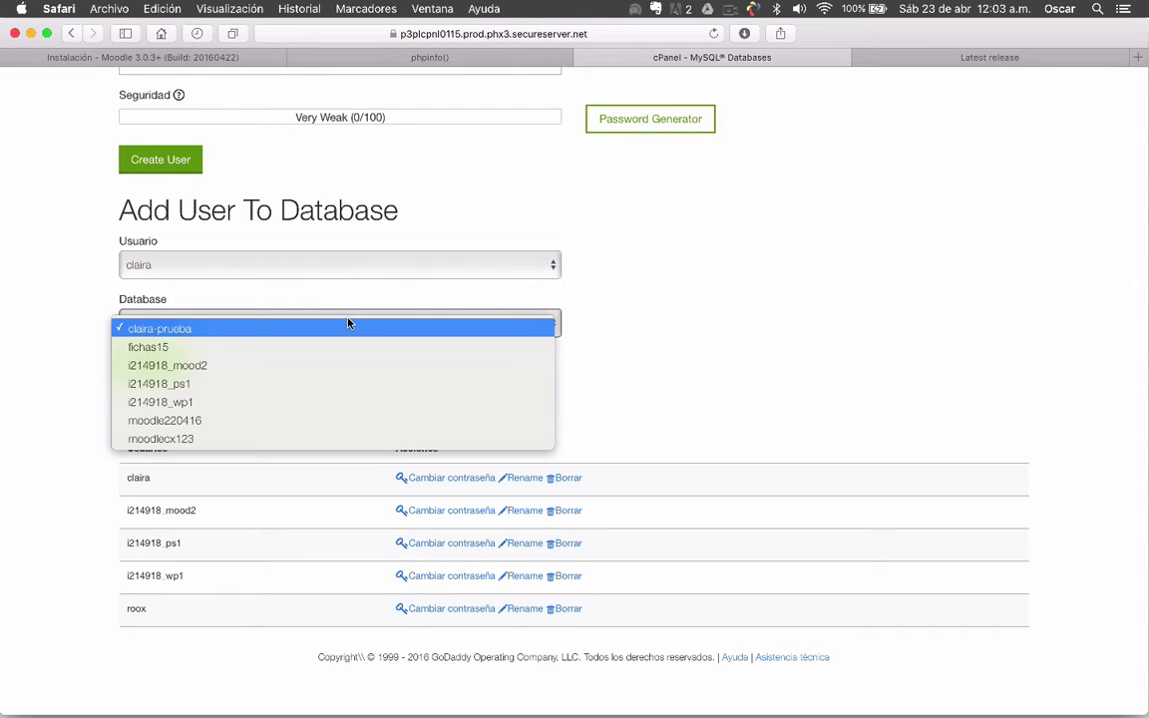
click(227, 423)
click(154, 365)
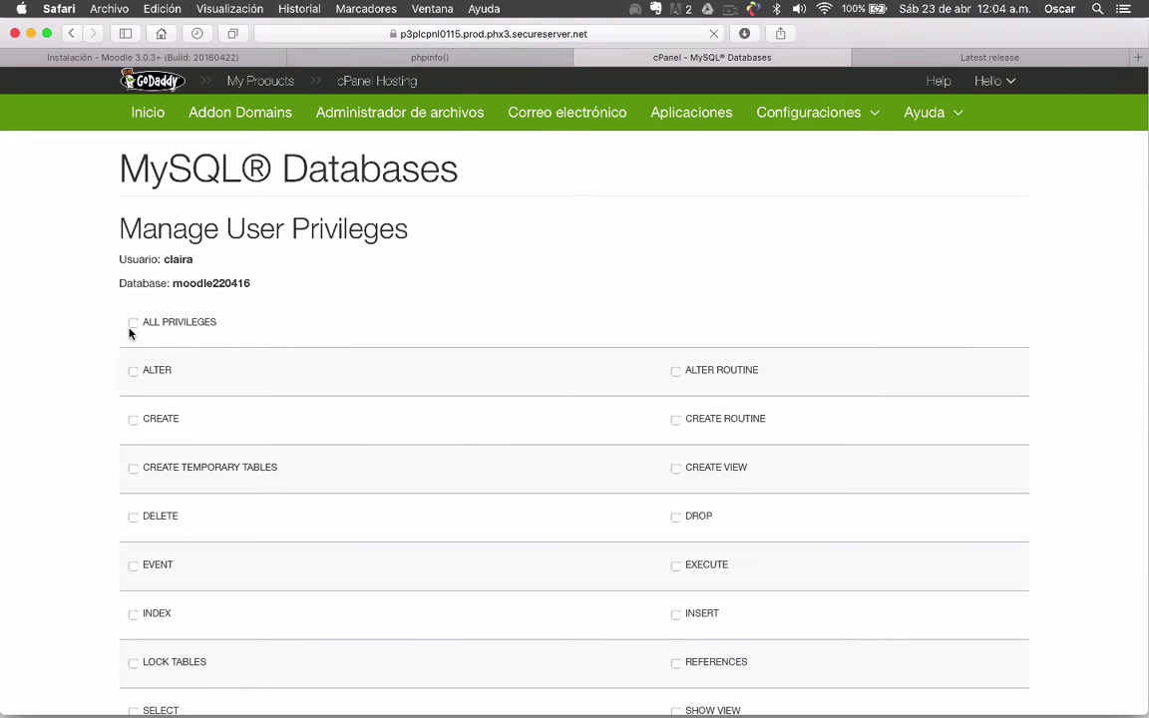
Grant the user ALL PRIVILEGES on moodle220416 and apply the changes
click(134, 323)
scroll(76, 375, down, 5)
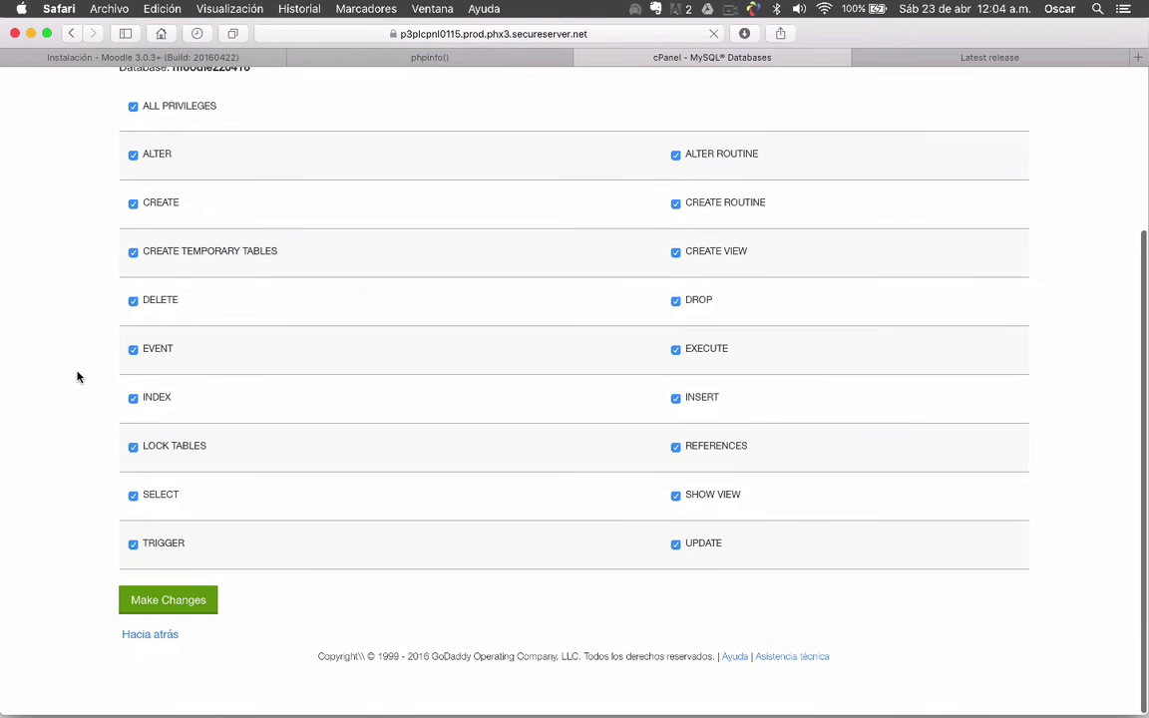
click(160, 598)
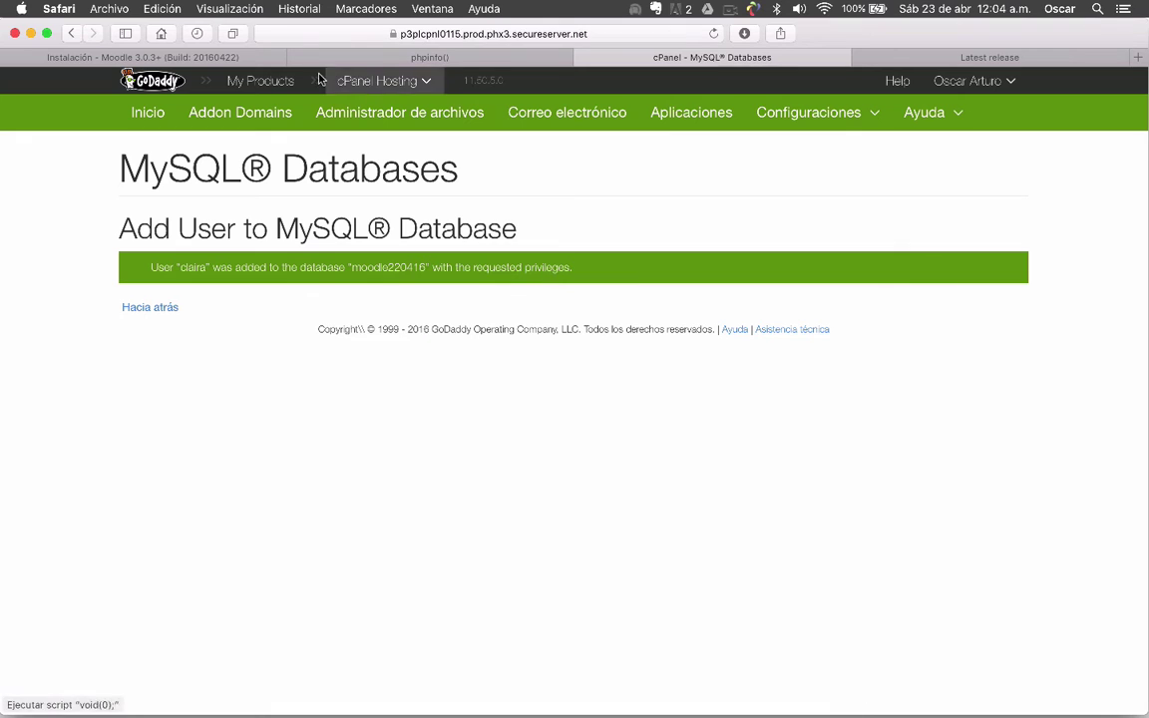
Review the Moodle database connection settings and submit them with Siguiente
click(188, 57)
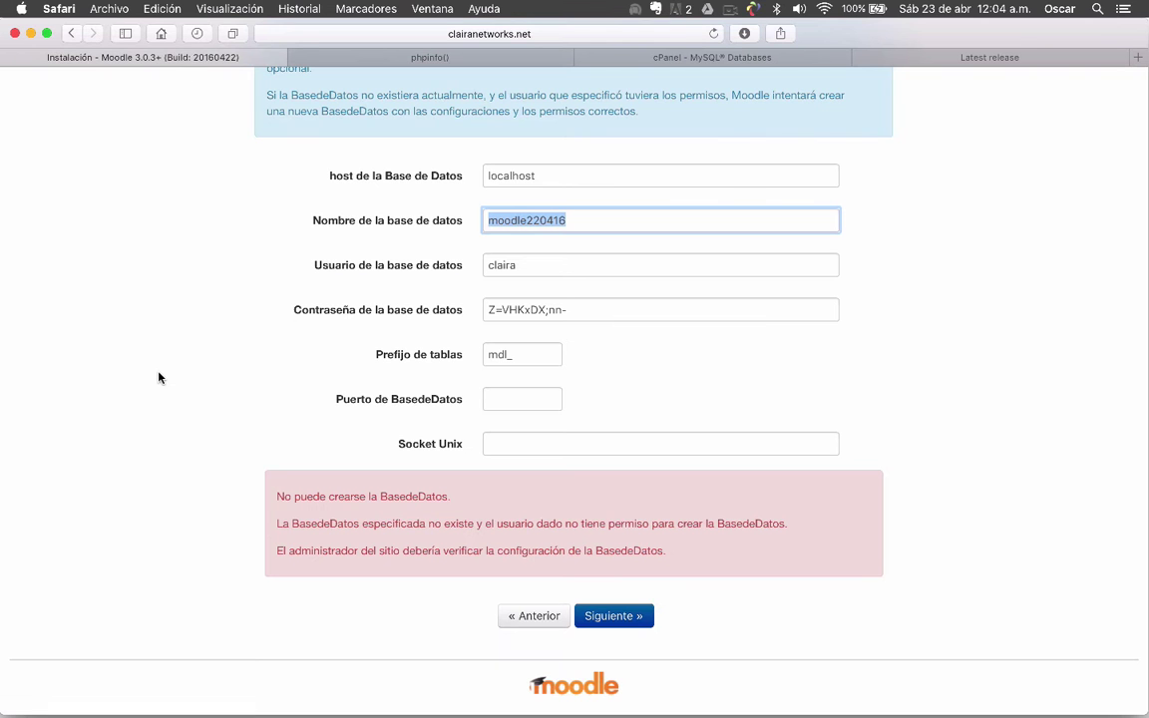
scroll(158, 377, up, 5)
scroll(158, 377, down, 5)
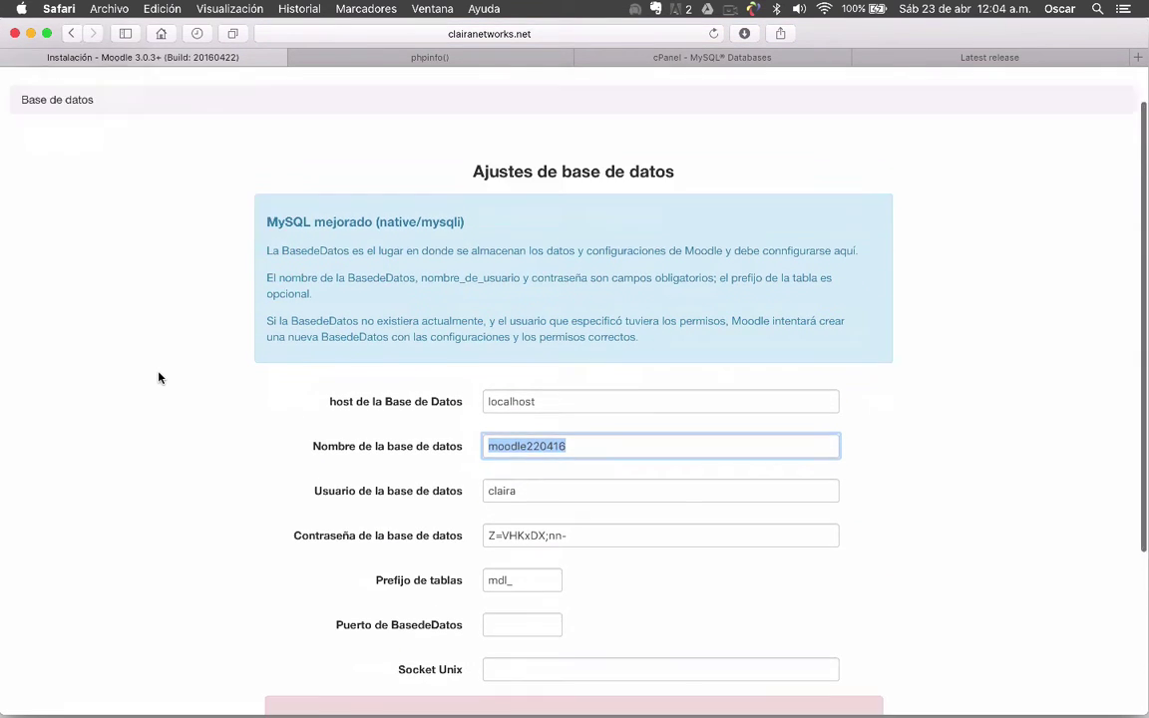
scroll(158, 377, up, 1)
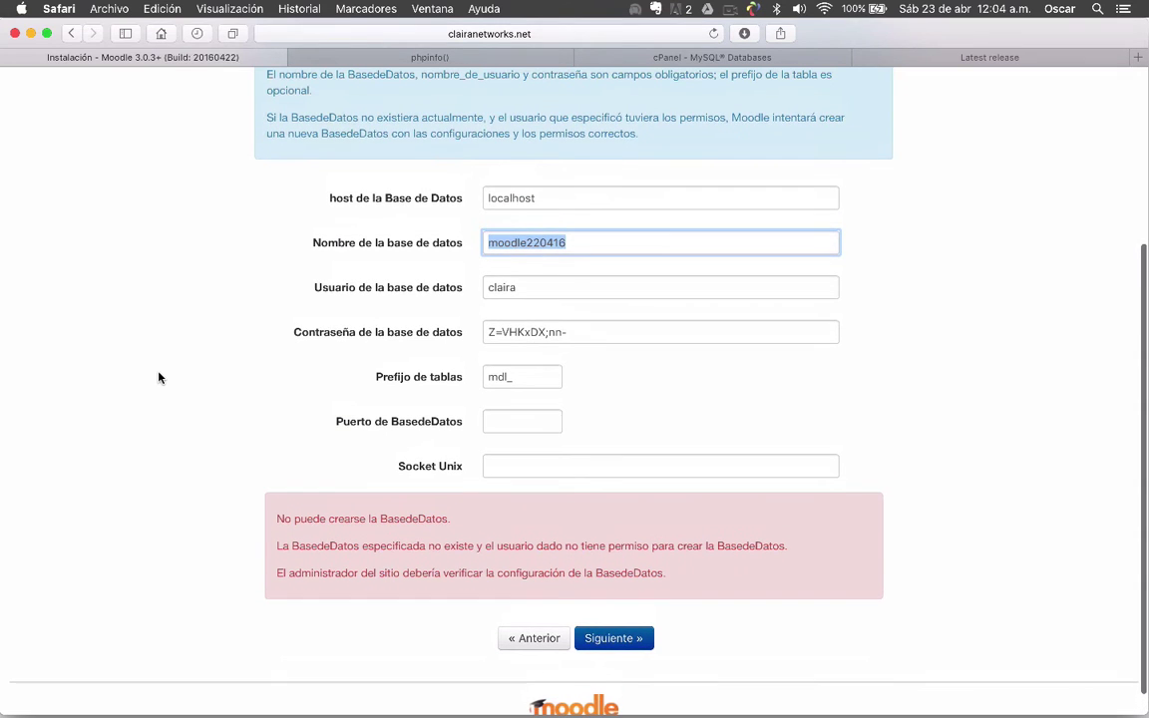
key(Right)
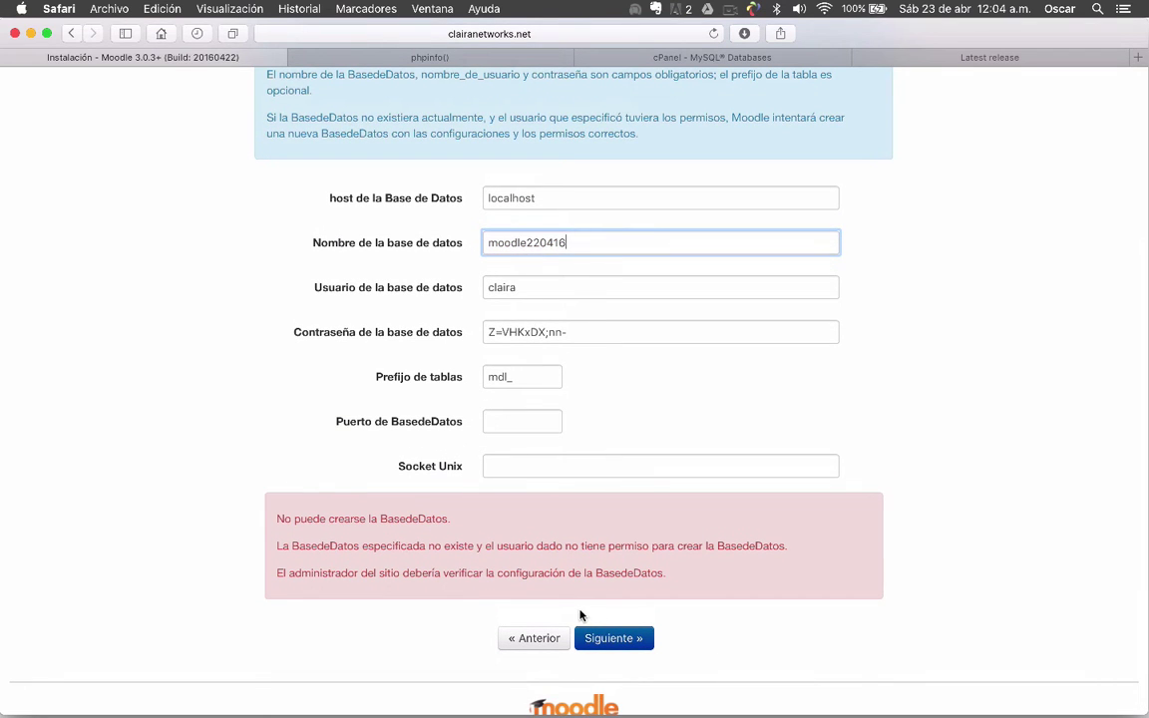
click(609, 637)
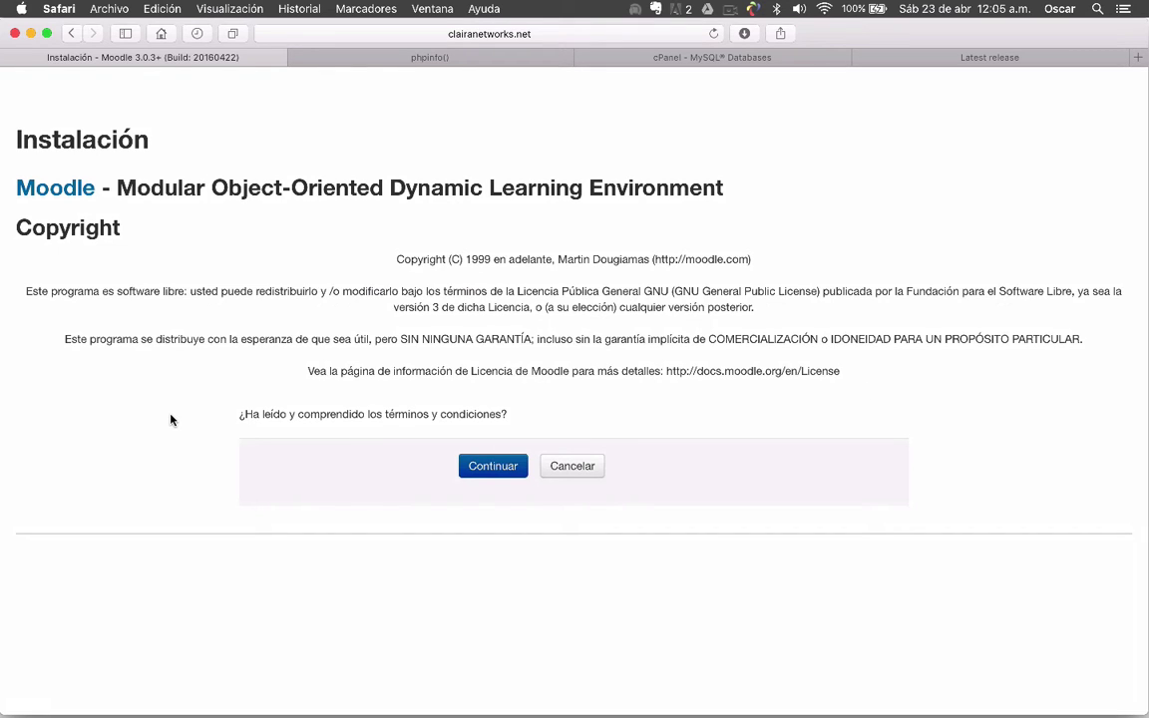
Accept the GNU GPL licence terms with Continuar
click(489, 470)
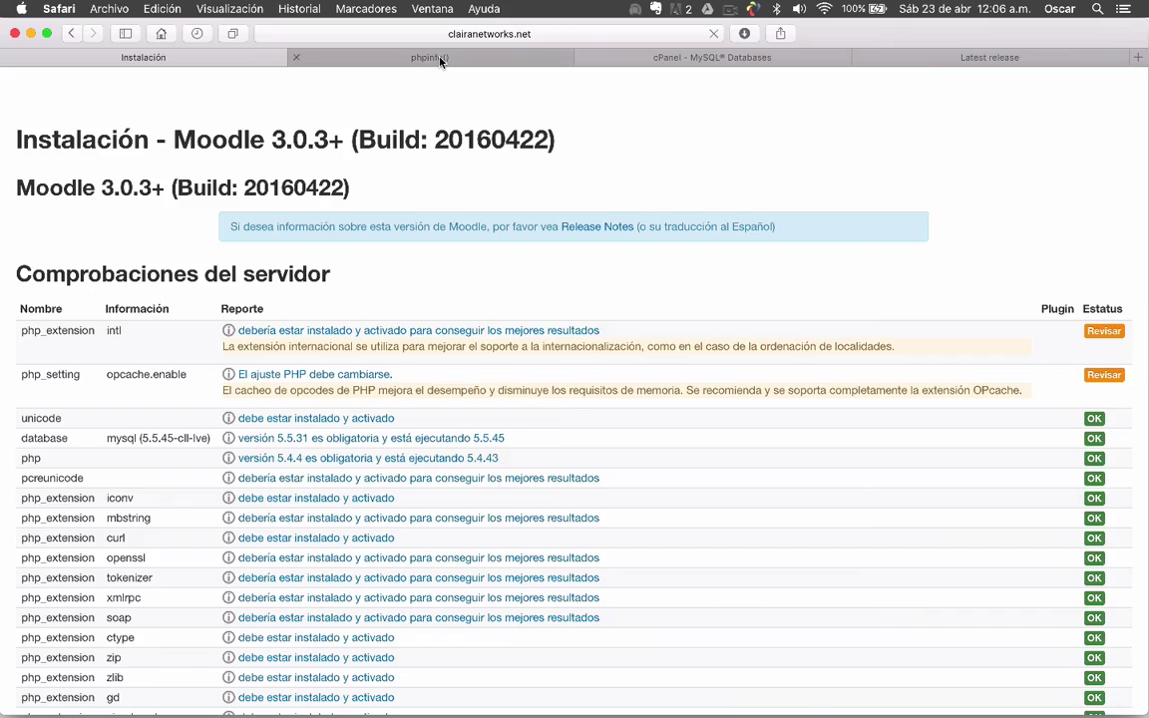
click(399, 56)
scroll(226, 310, up, 15)
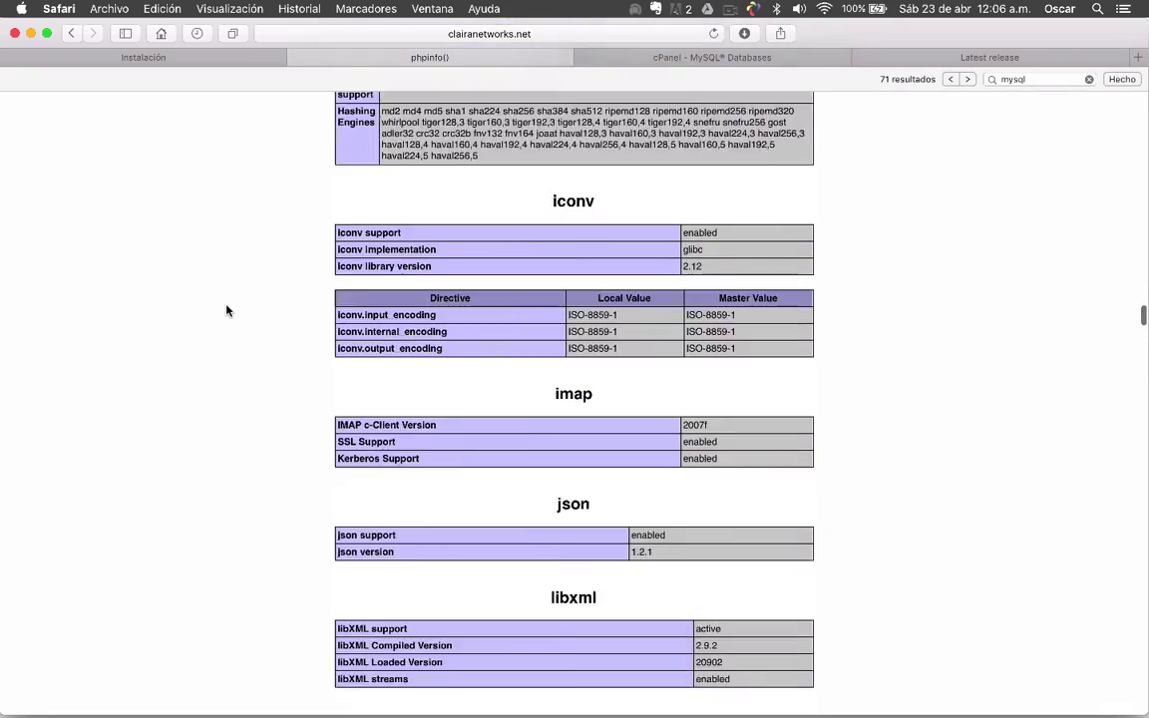
scroll(225, 310, up, 20)
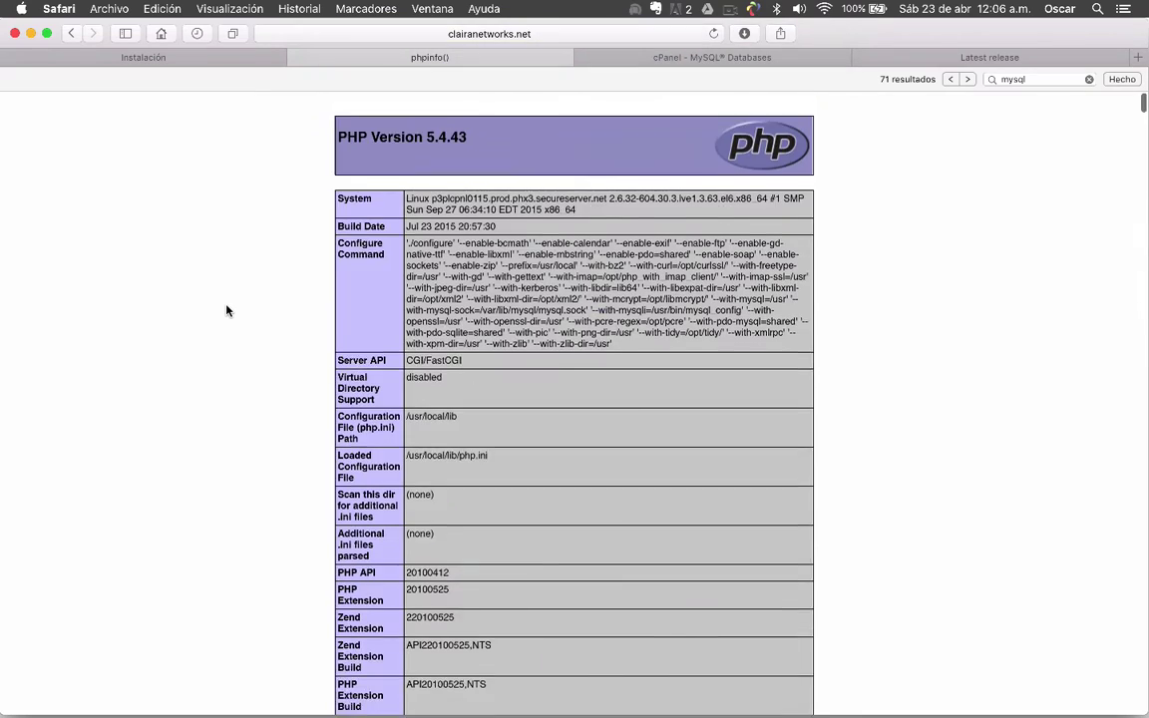
scroll(220, 275, down, 15)
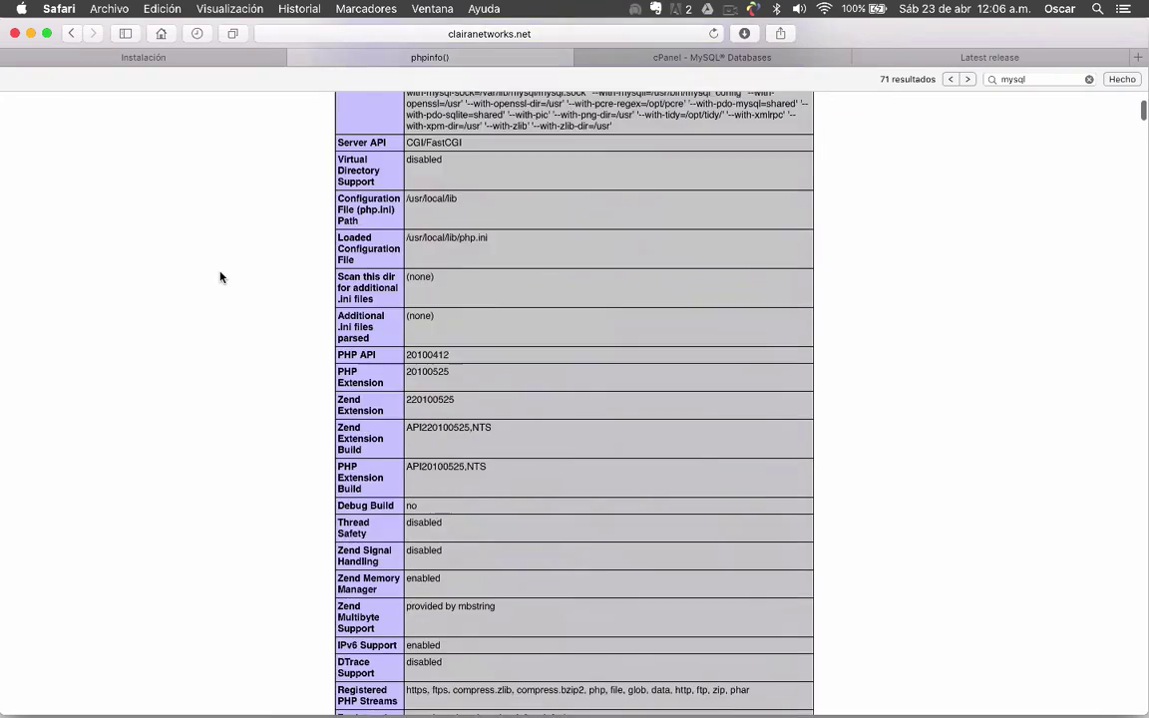
scroll(221, 276, down, 15)
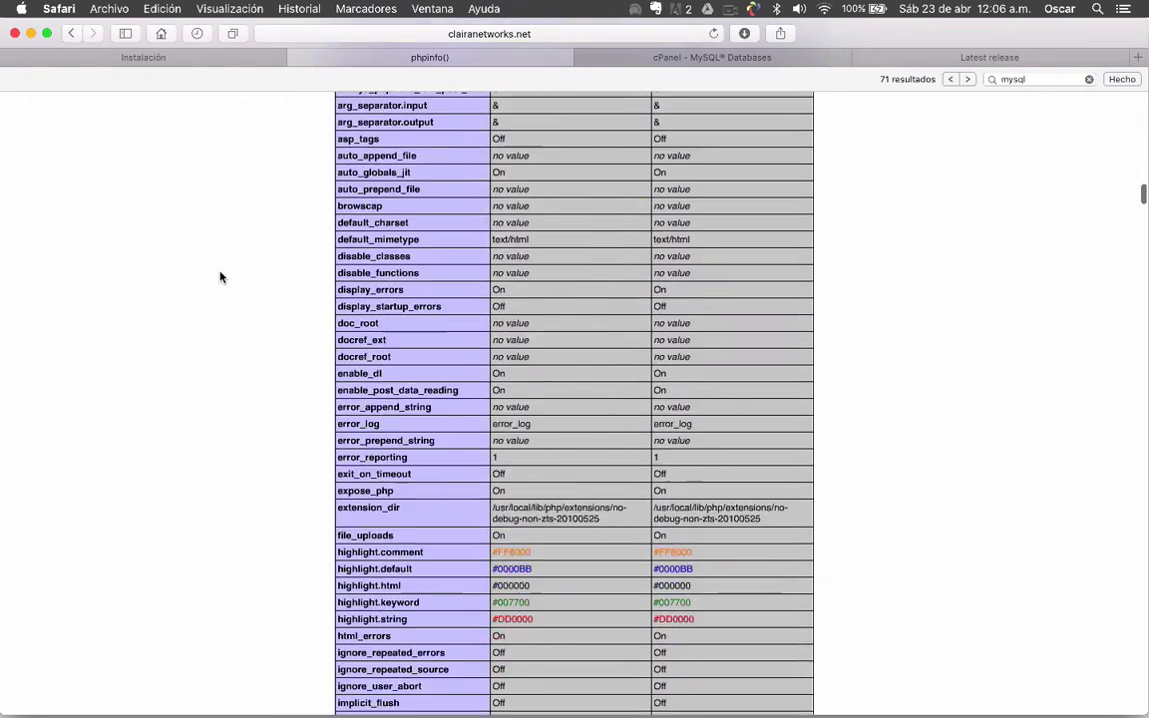
scroll(220, 276, up, 20)
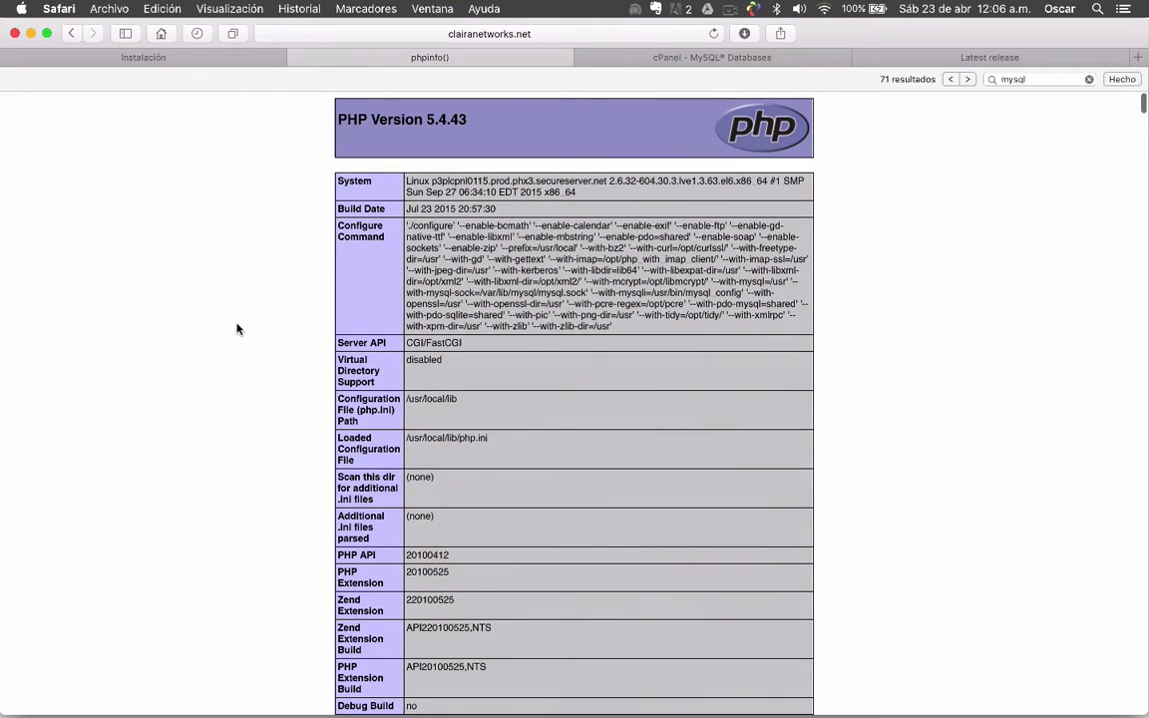
scroll(237, 329, down, 15)
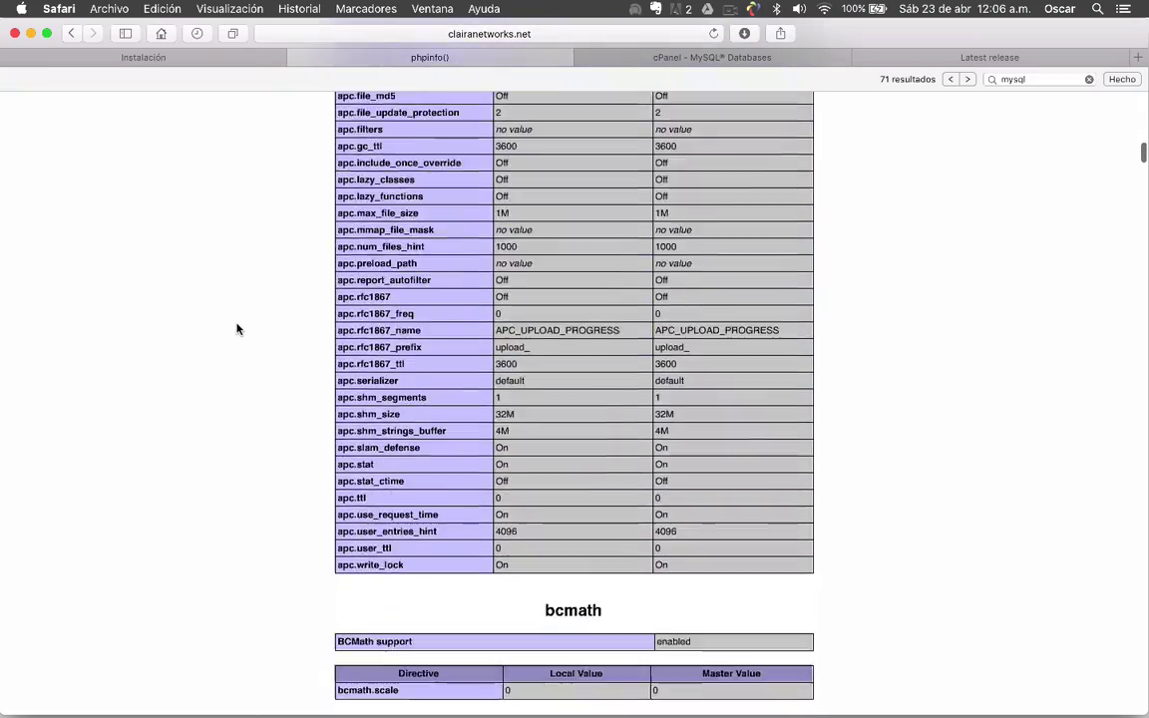
scroll(237, 329, down, 20)
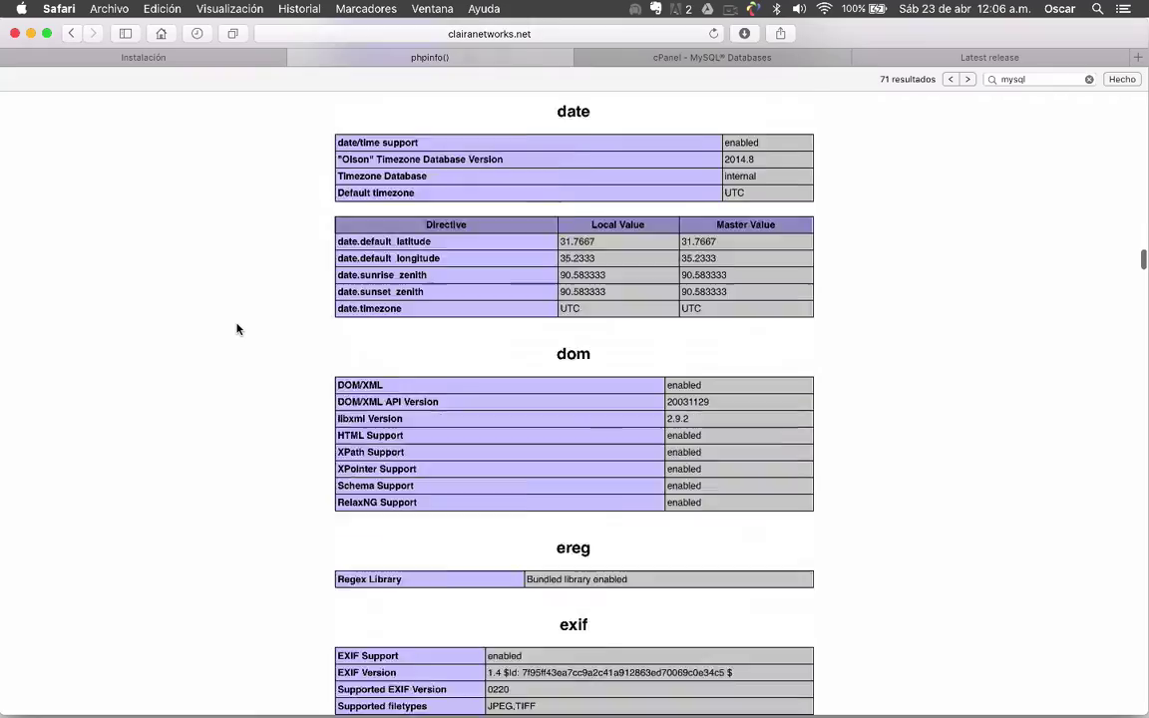
scroll(238, 329, down, 20)
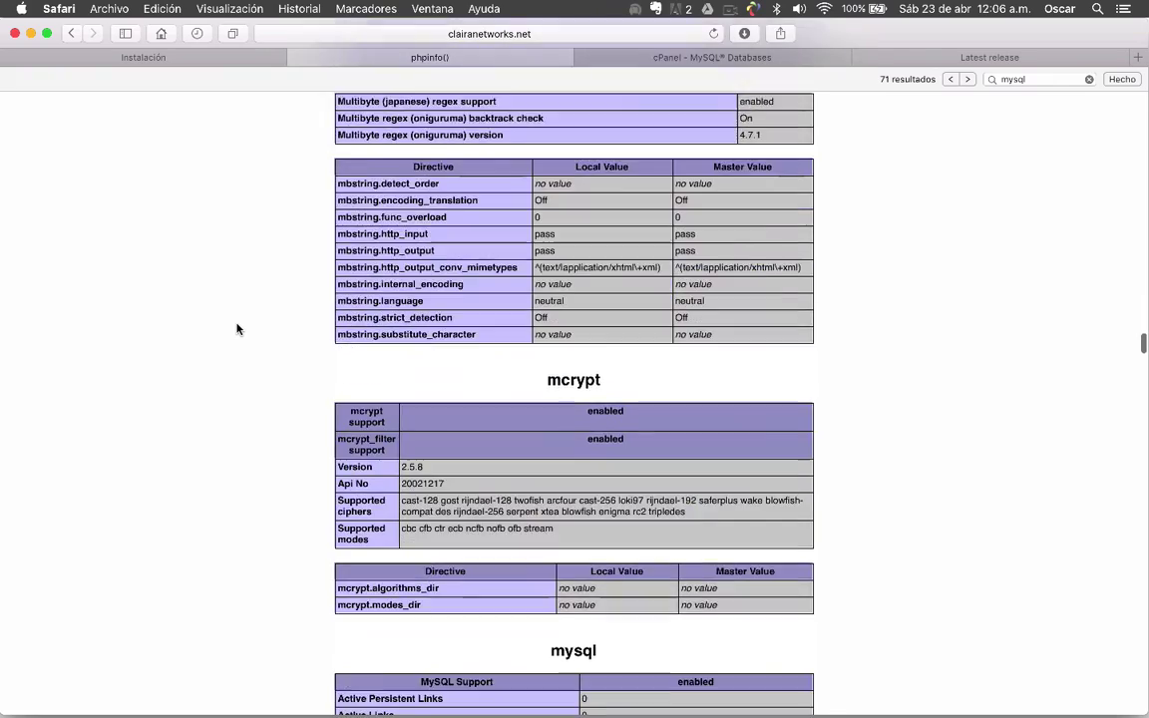
scroll(237, 330, down, 15)
scroll(237, 329, up, 20)
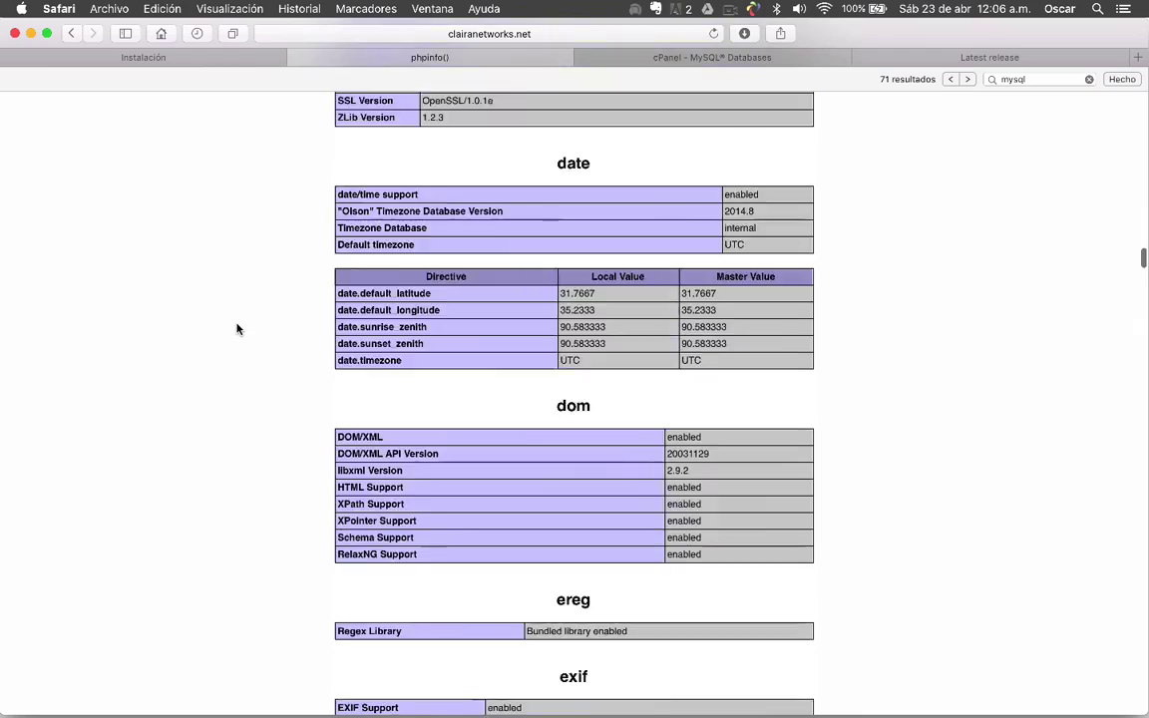
scroll(238, 329, up, 20)
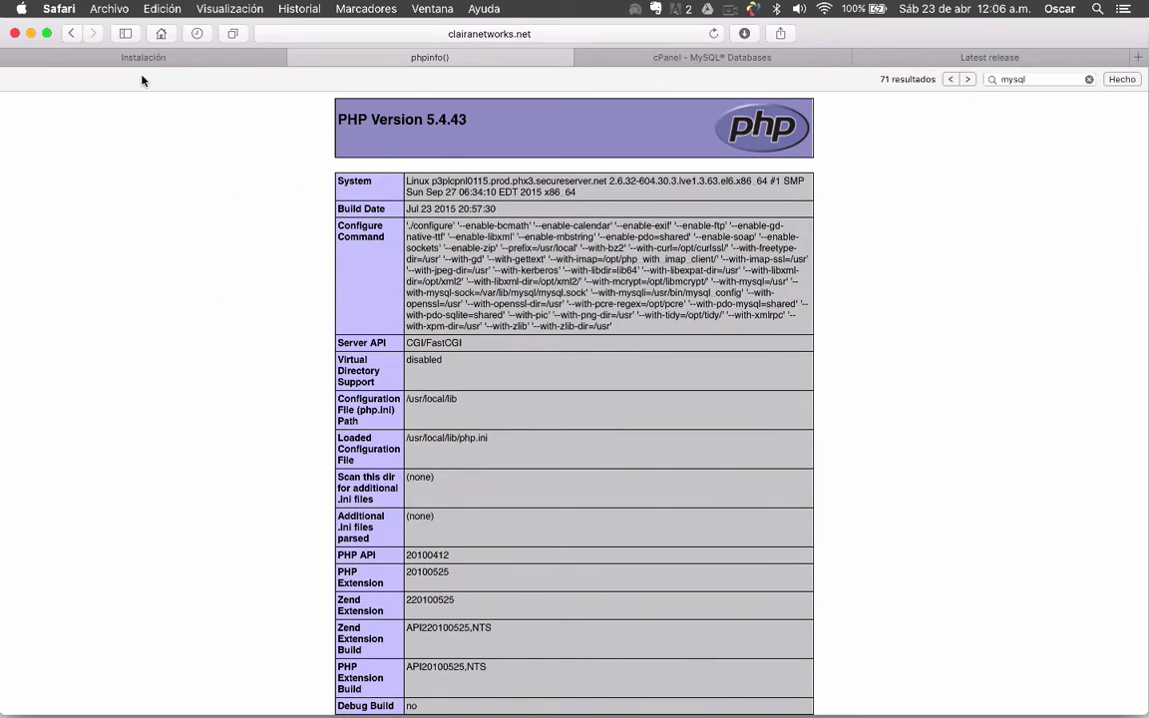
click(187, 60)
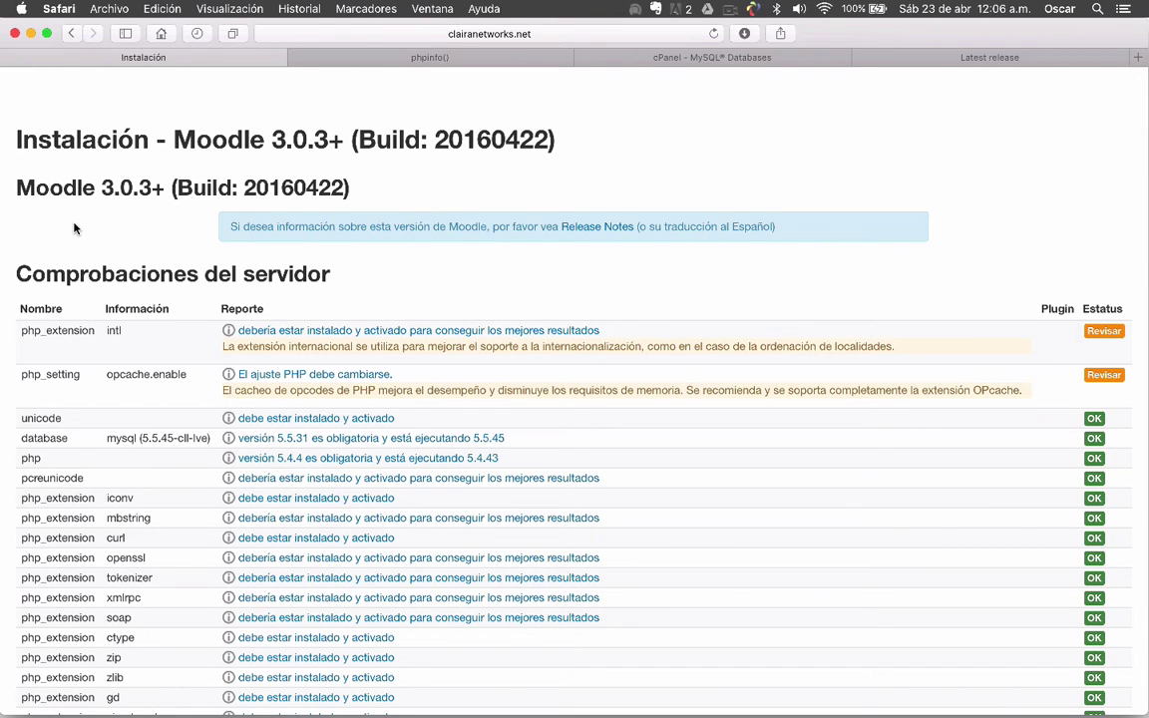
scroll(74, 229, down, 1)
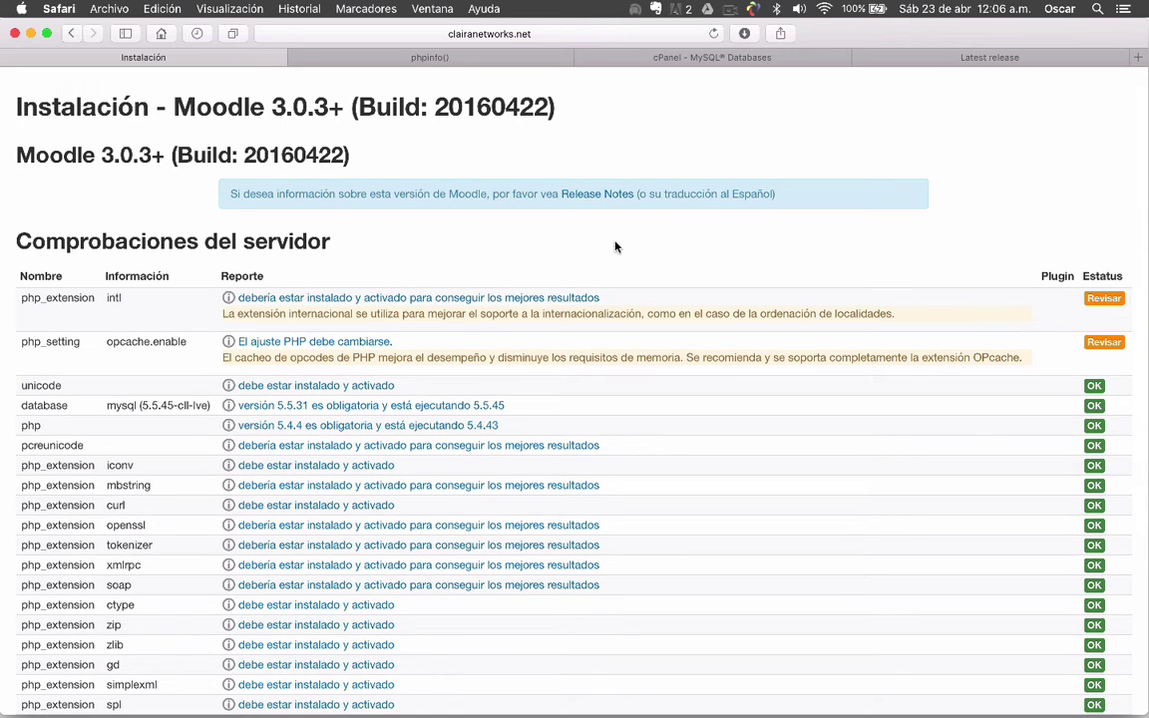
scroll(614, 246, down, 1)
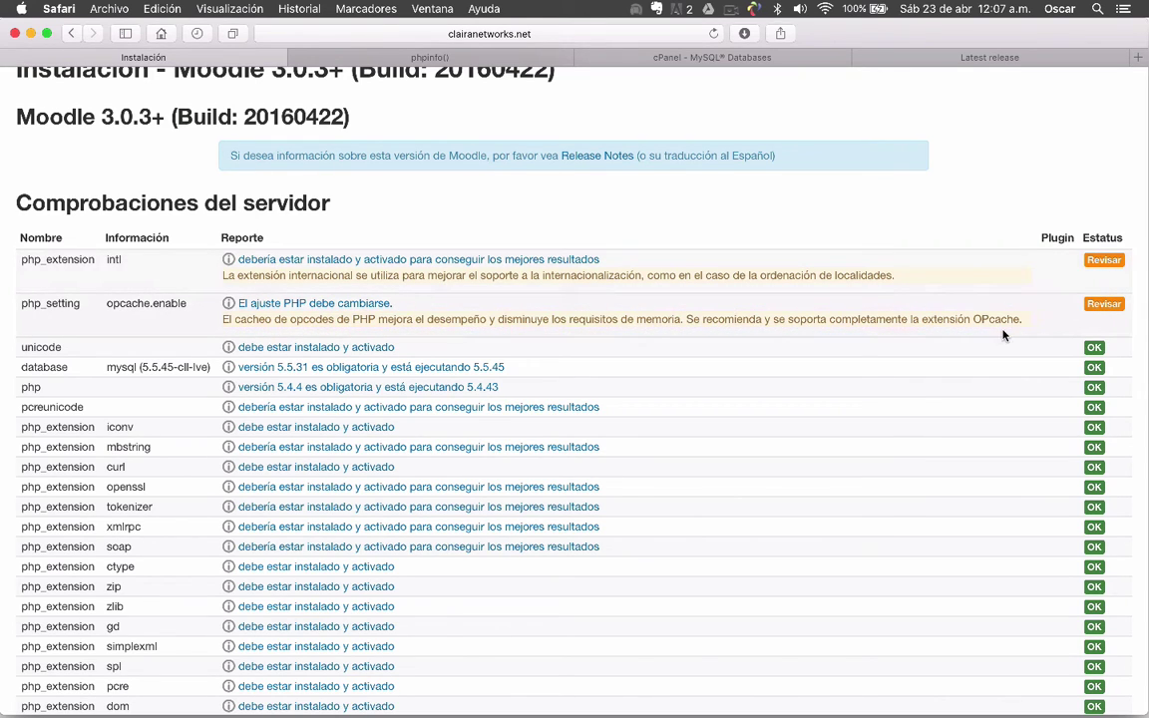
scroll(1004, 335, down, 10)
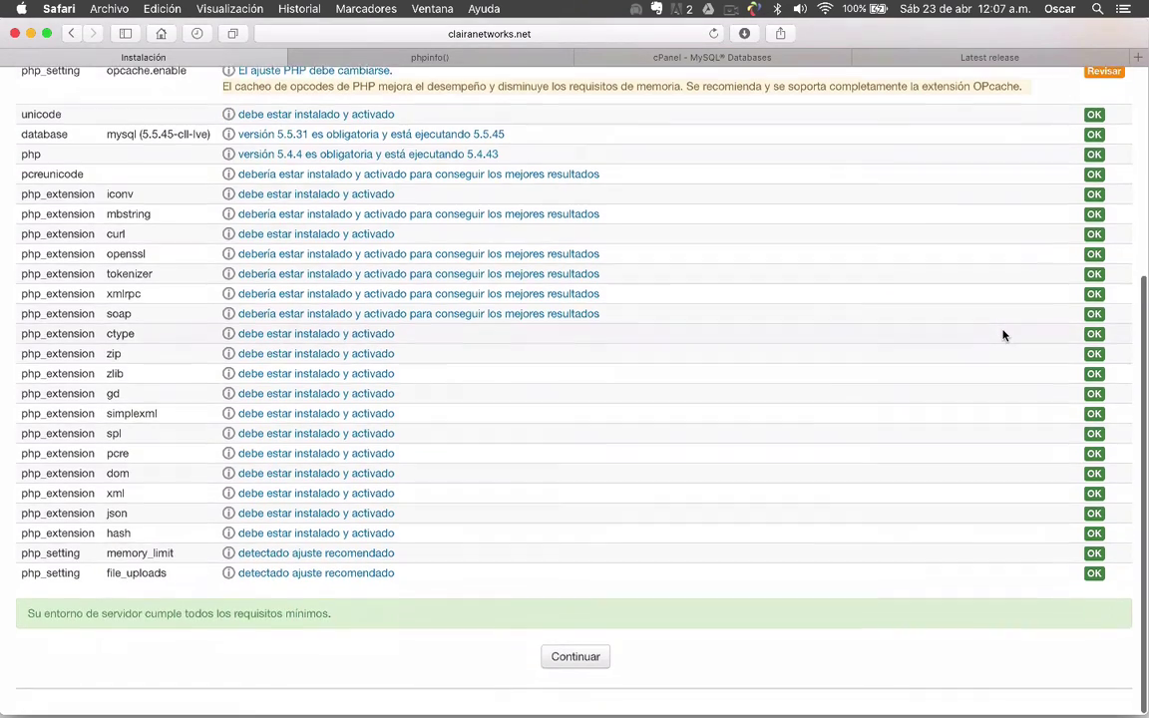
scroll(1004, 335, up, 10)
scroll(1004, 335, down, 2)
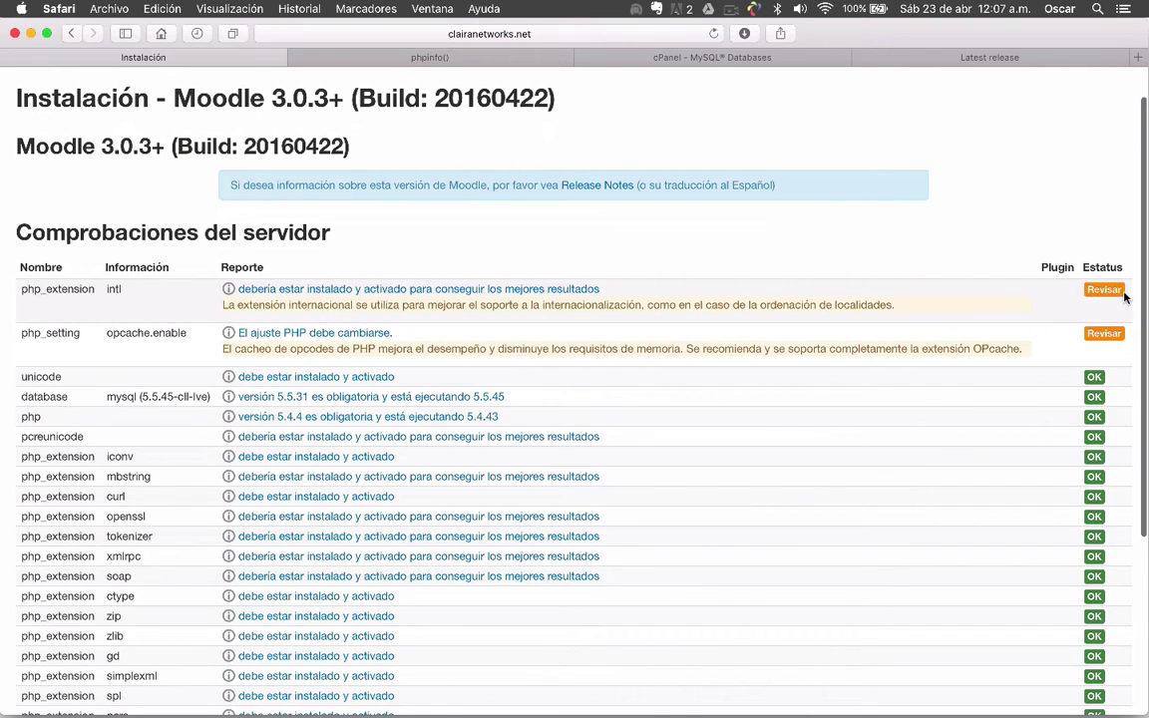
scroll(1077, 290, down, 1)
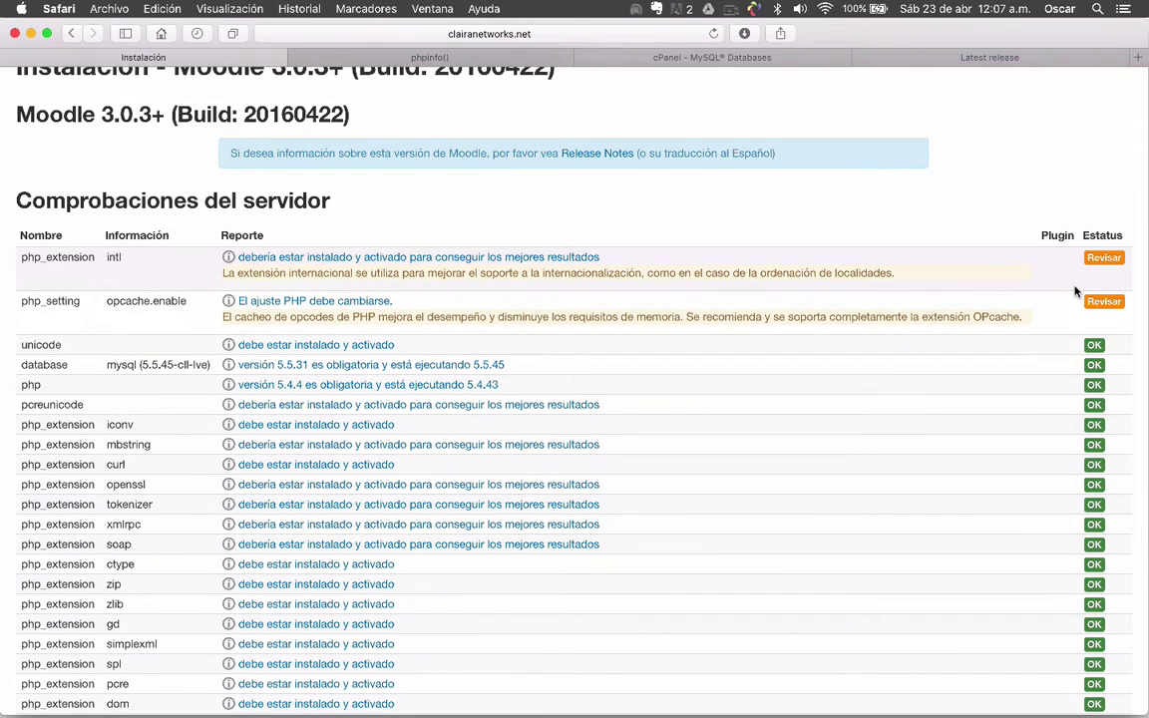
scroll(1076, 290, down, 1)
scroll(1075, 290, down, 4)
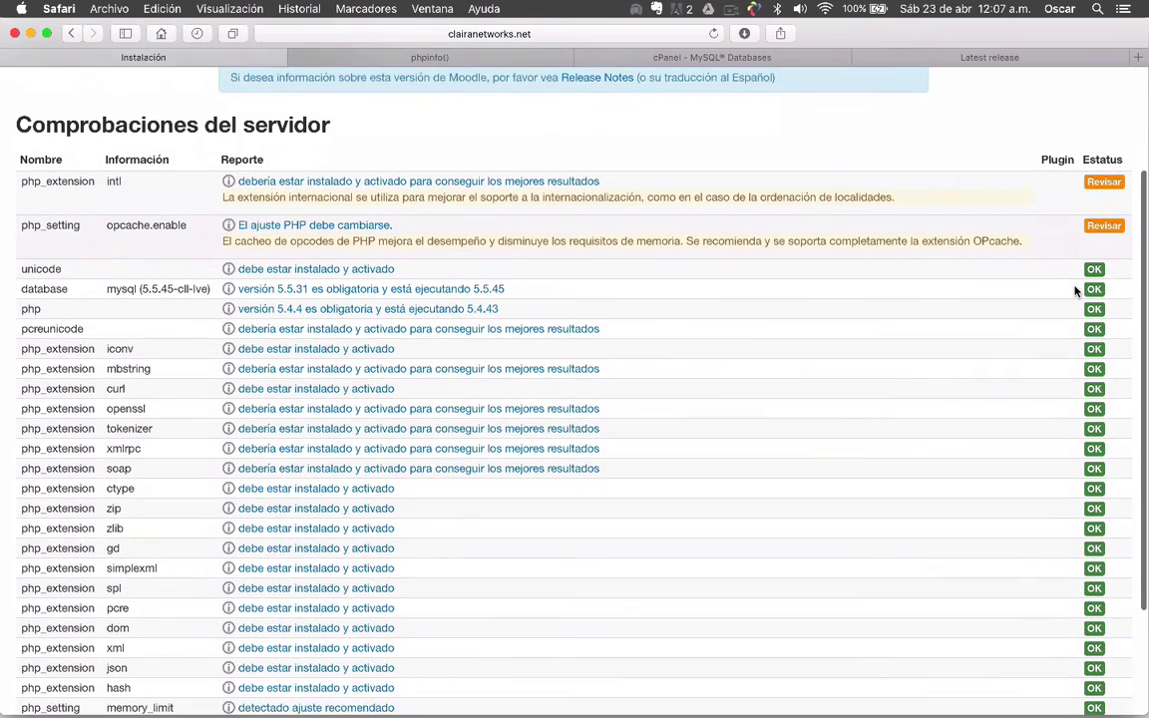
scroll(1075, 290, up, 5)
scroll(1075, 290, up, 2)
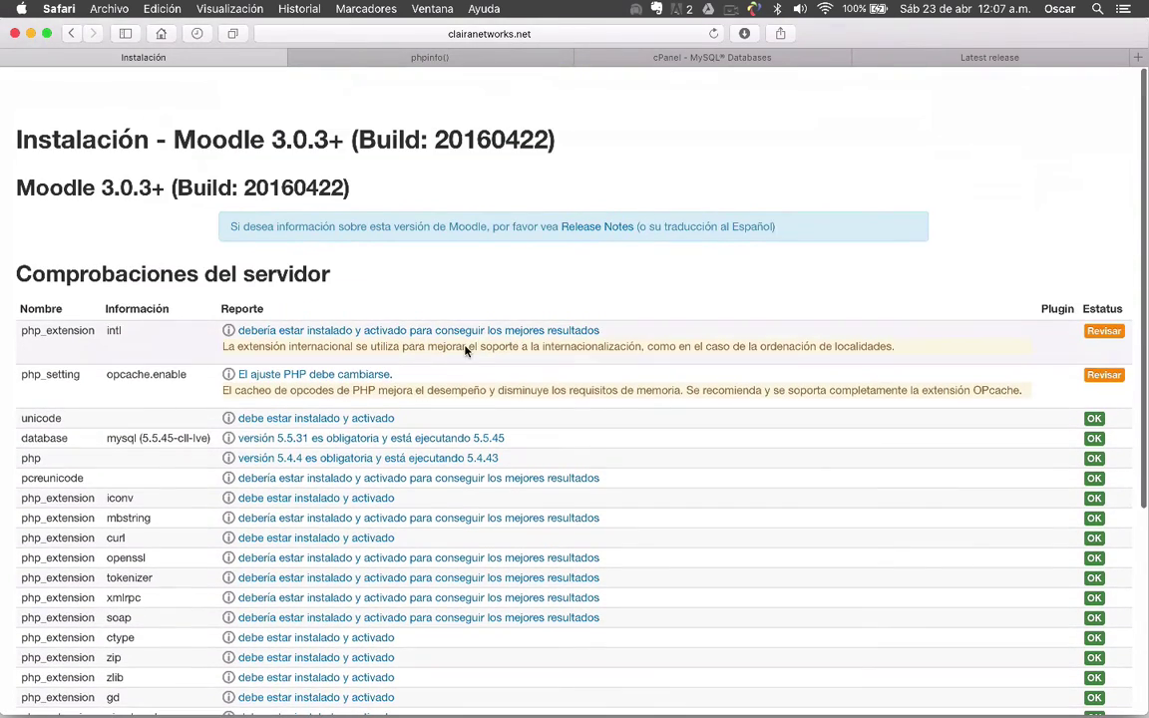
scroll(300, 310, down, 3)
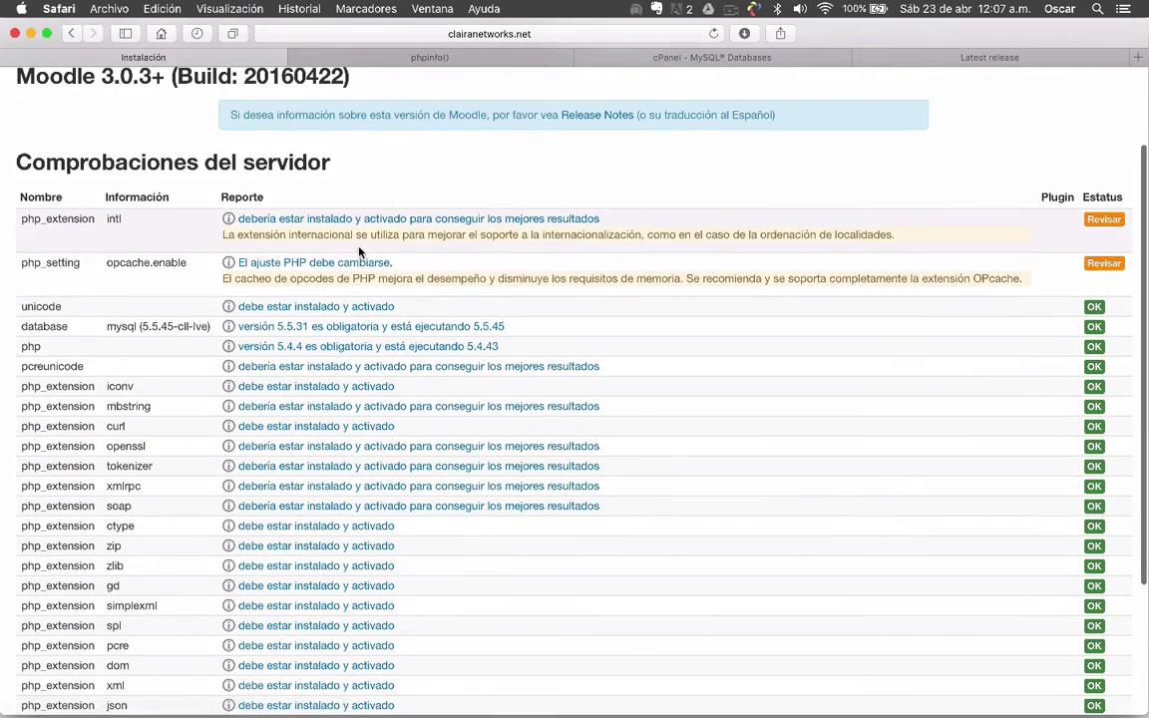
scroll(360, 252, down, 2)
scroll(359, 252, down, 4)
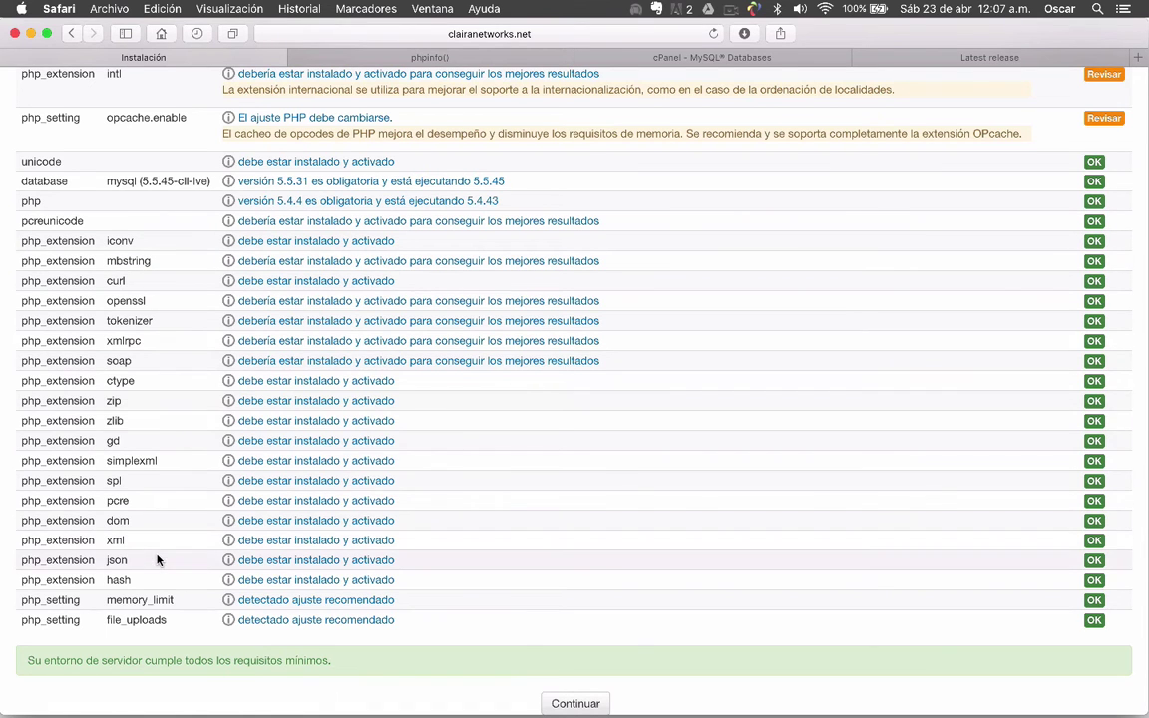
scroll(157, 560, up, 2)
scroll(154, 344, down, 3)
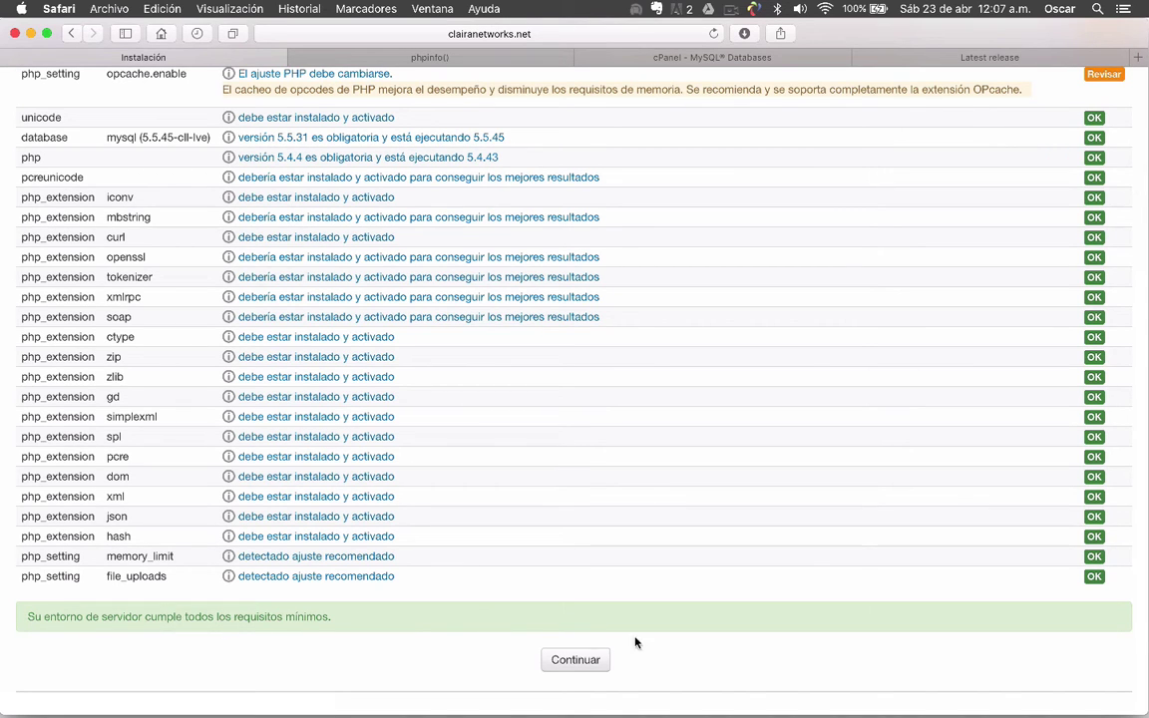
scroll(638, 648, up, 15)
scroll(641, 665, down, 15)
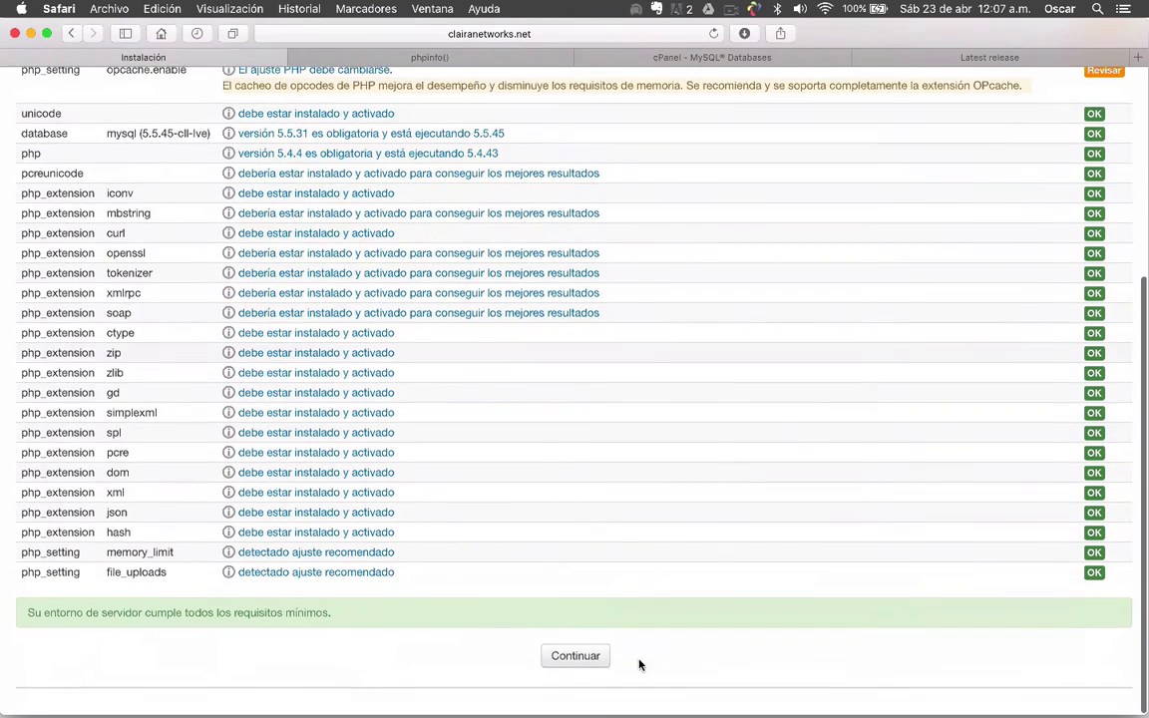
Continue past the server checks list to start the installation
click(596, 659)
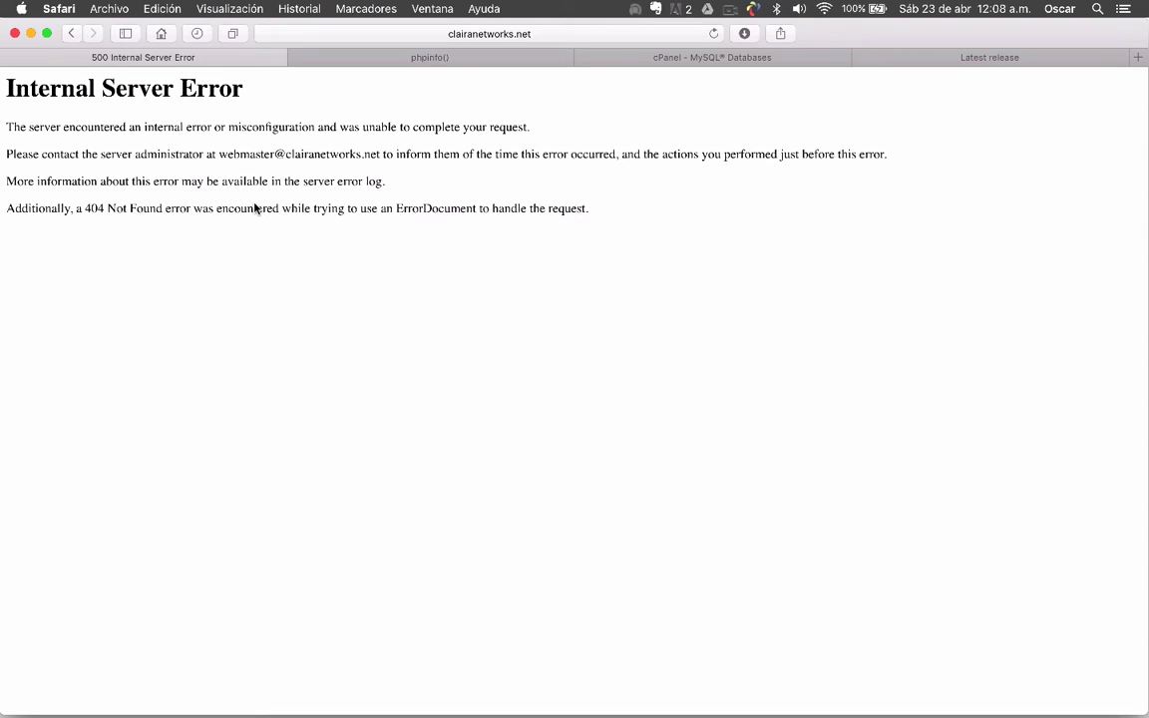
Reload the Internal Server Error page in Safari to retry the installation
triple_click(36, 90)
click(38, 92)
click(716, 34)
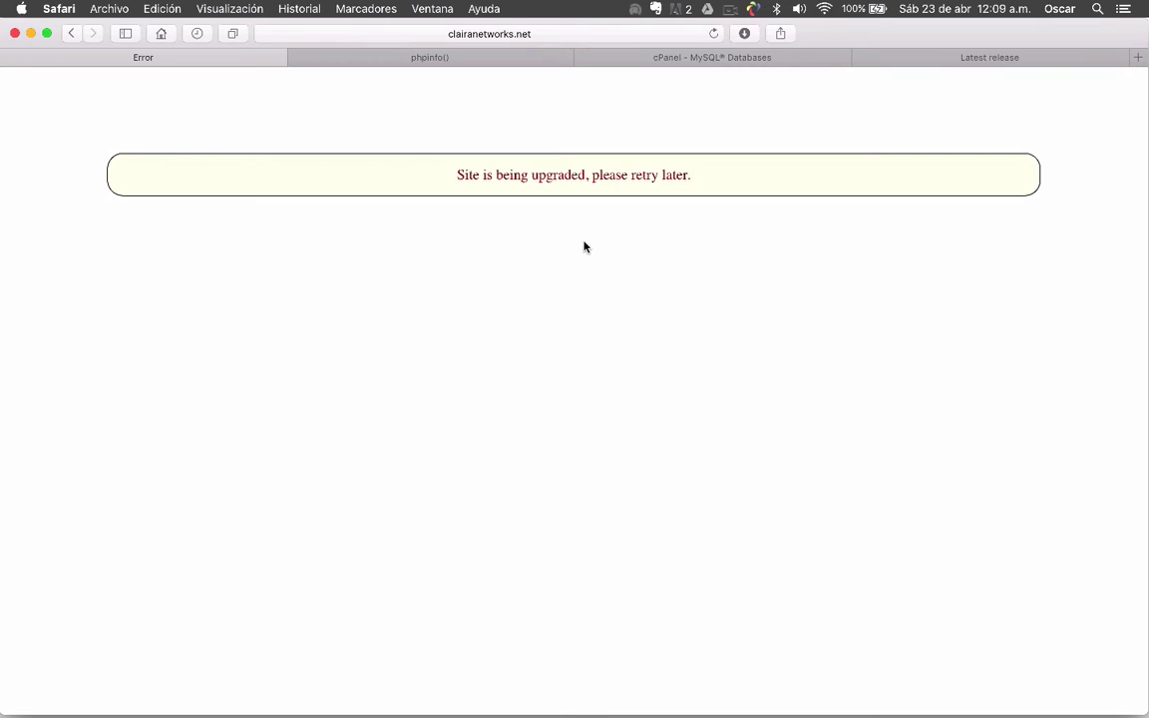
Reload the site repeatedly until 'Comprobación de plugins' replaces the upgrade error
key(F2)
key(F2)
click(713, 33)
click(713, 34)
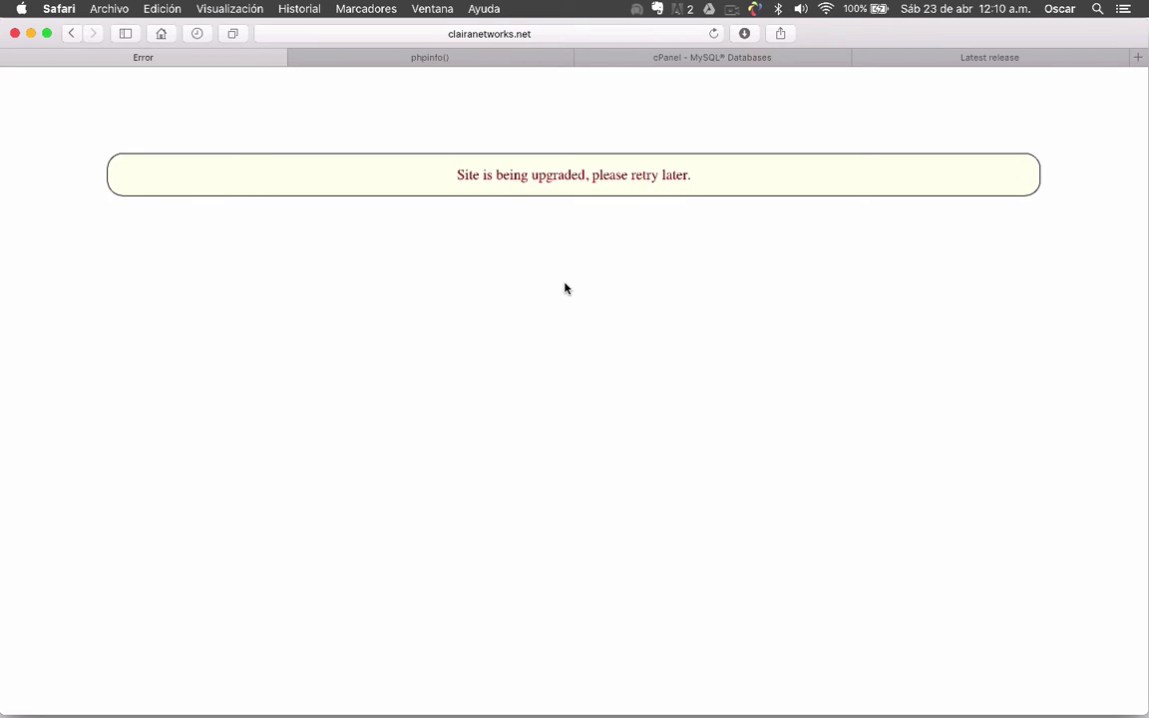
click(713, 34)
click(732, 9)
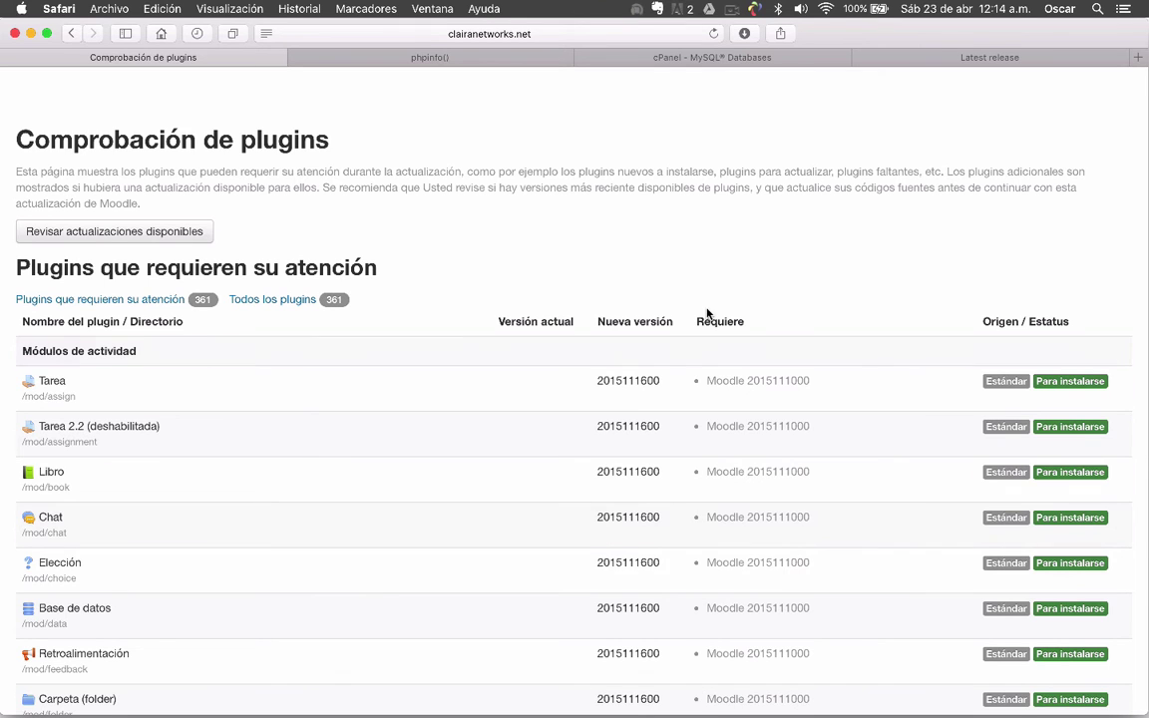
scroll(708, 314, down, 5)
scroll(707, 313, down, 20)
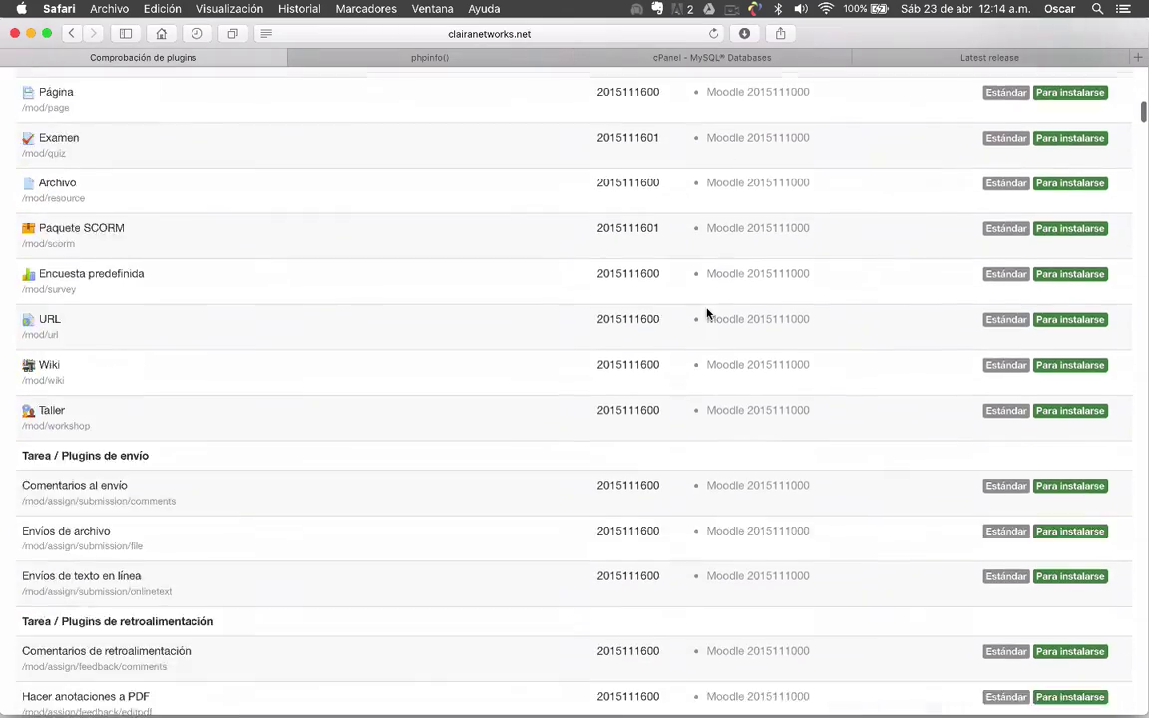
scroll(707, 313, down, 20)
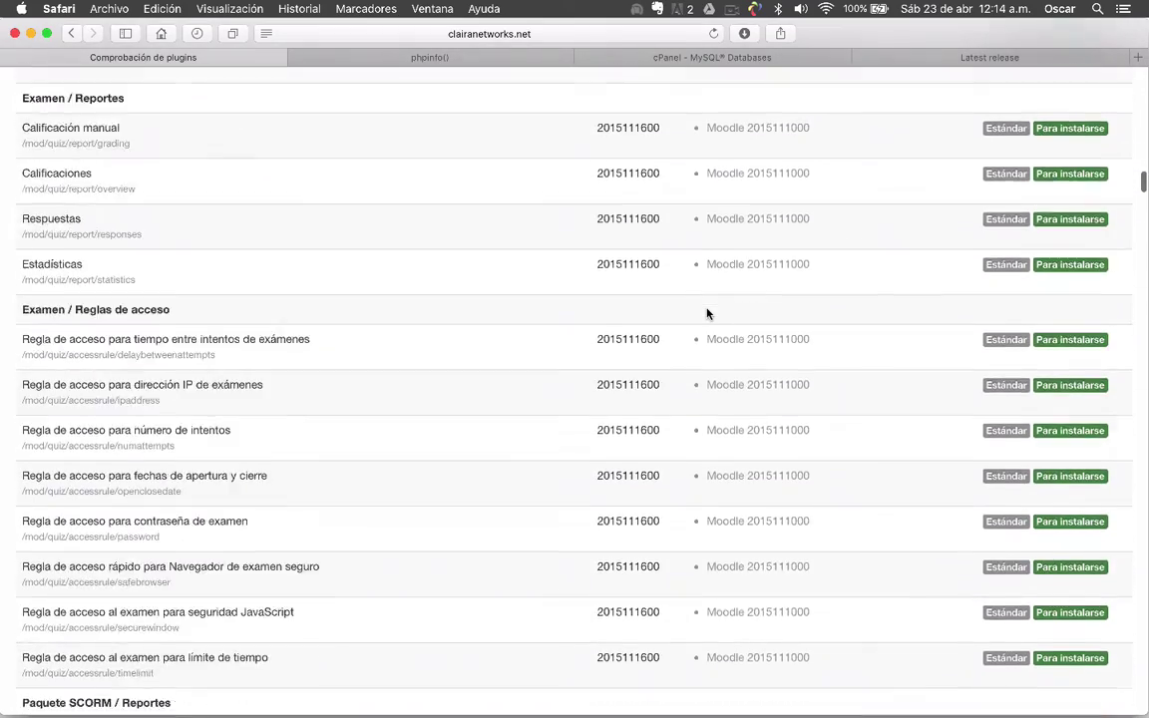
scroll(707, 313, down, 20)
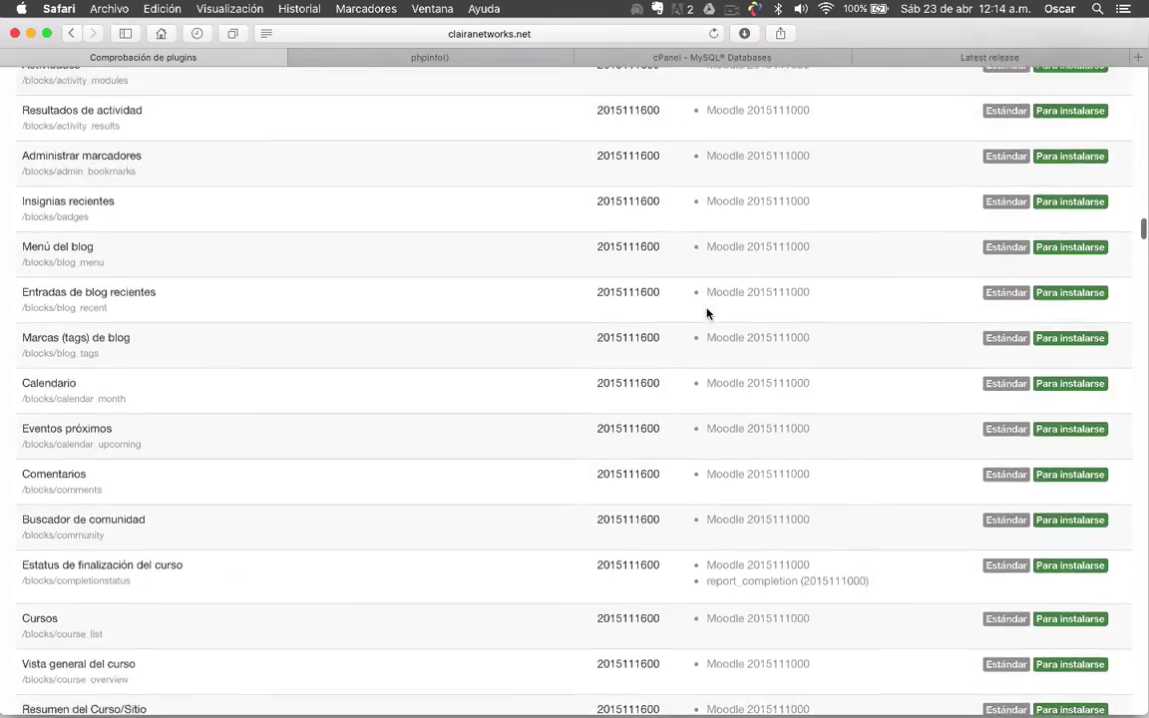
scroll(708, 314, down, 20)
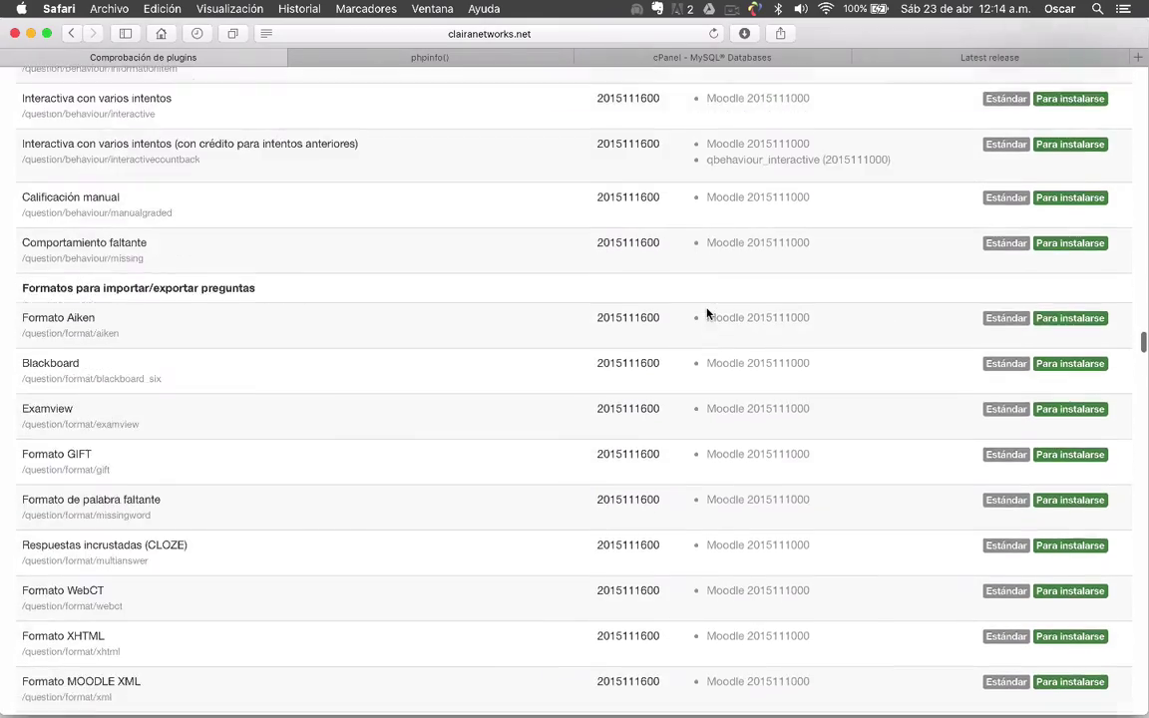
scroll(707, 313, down, 20)
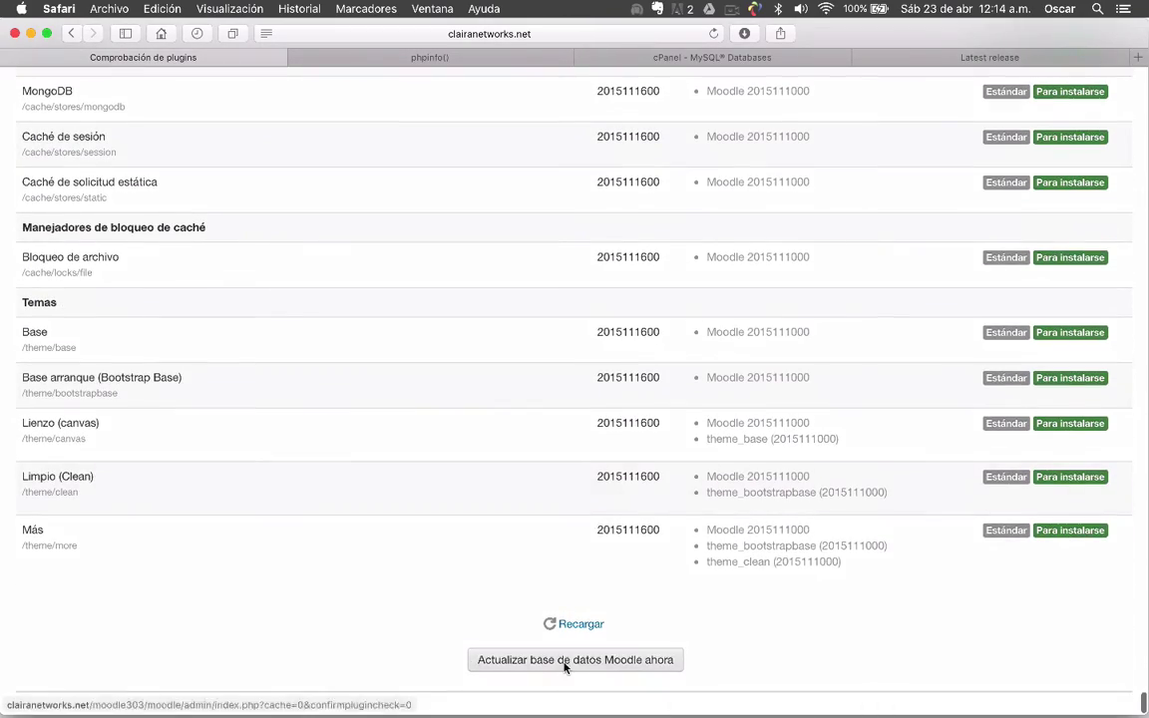
scroll(736, 616, up, 20)
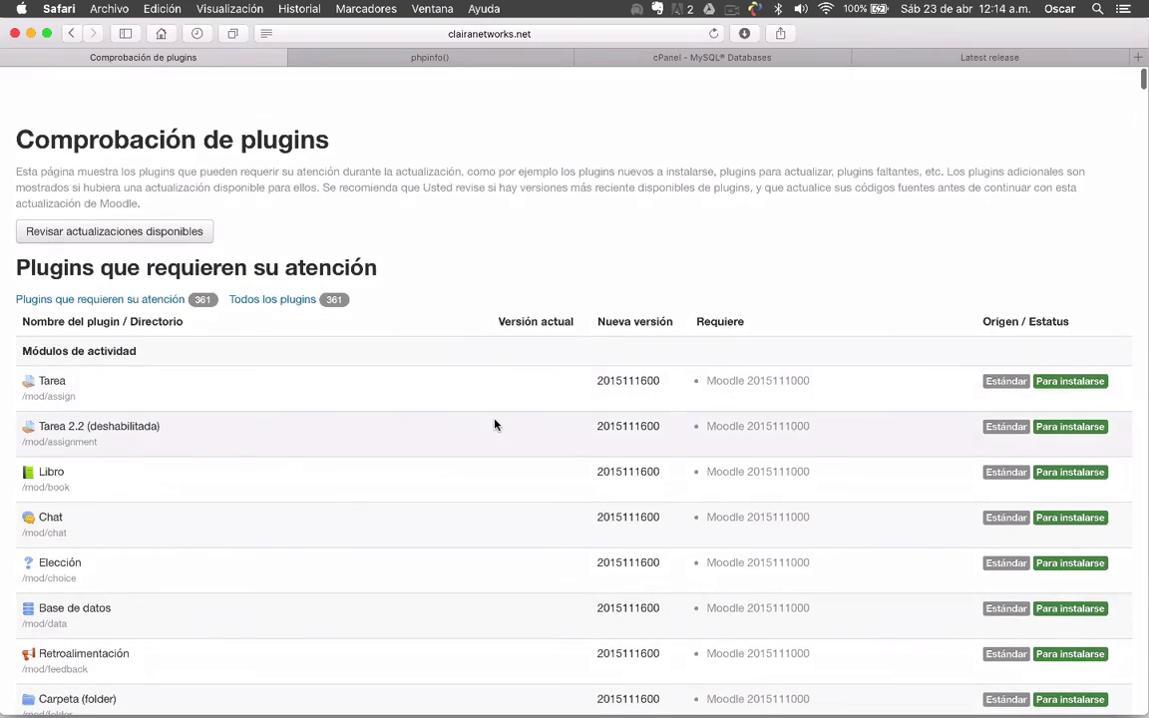
scroll(497, 424, down, 20)
scroll(494, 424, down, 20)
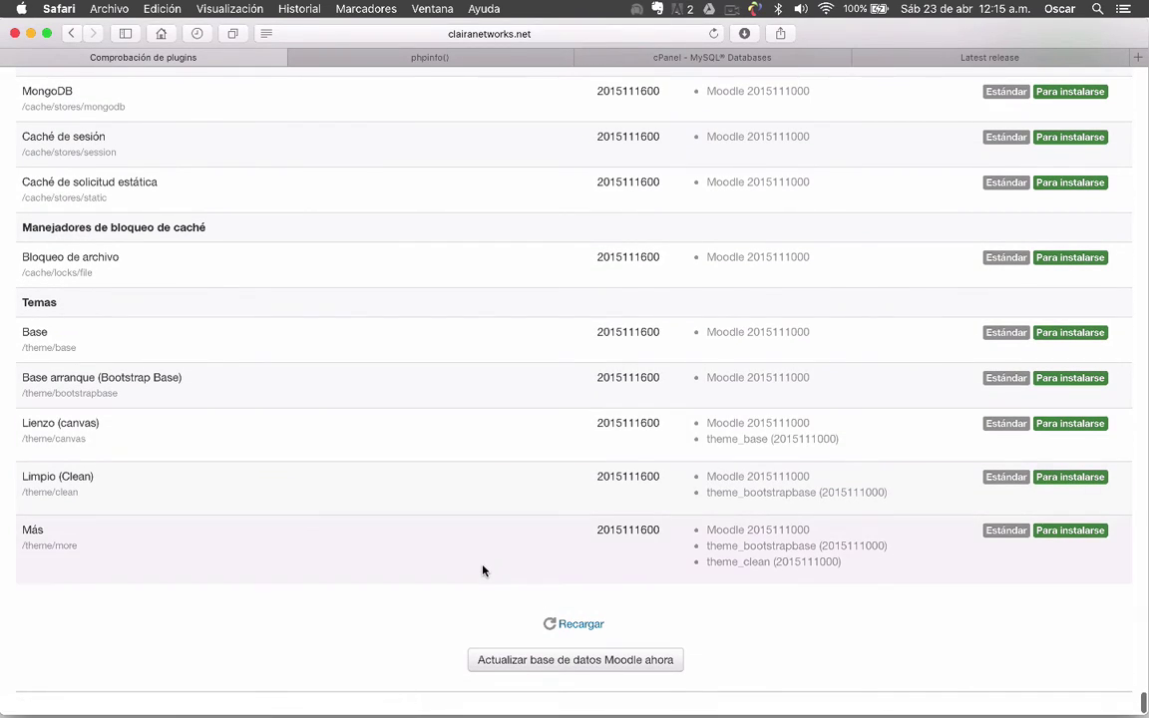
scroll(483, 570, up, 10)
scroll(483, 571, up, 20)
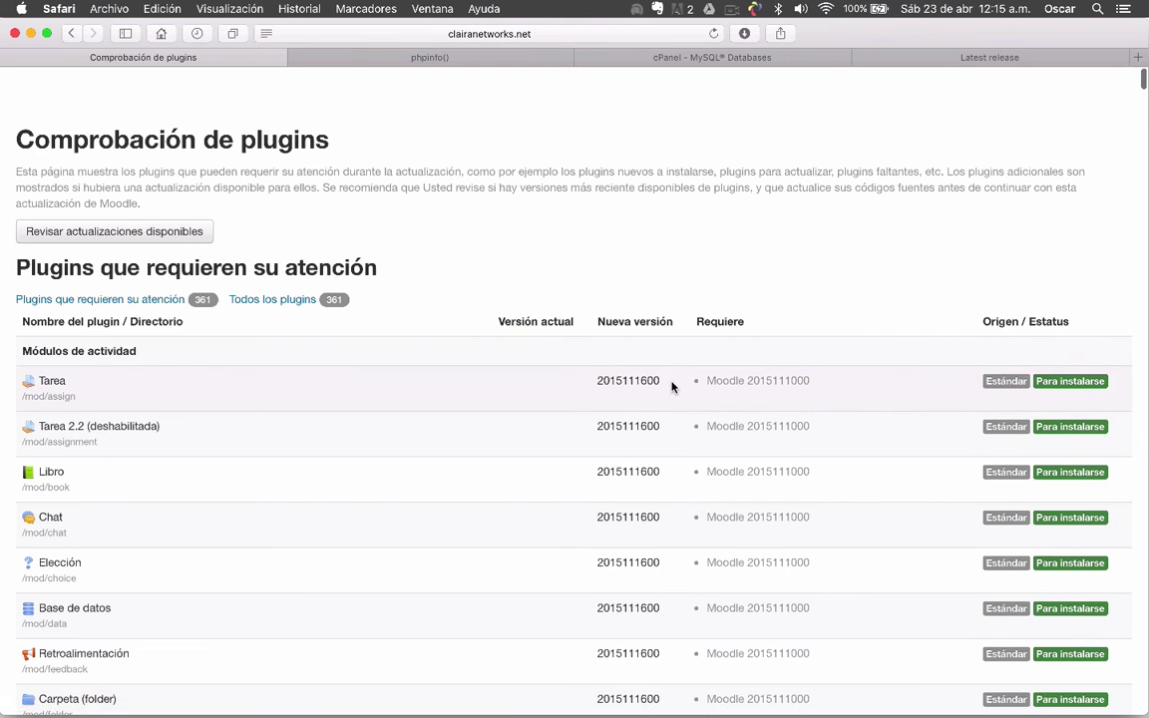
scroll(673, 387, down, 4)
scroll(672, 387, down, 20)
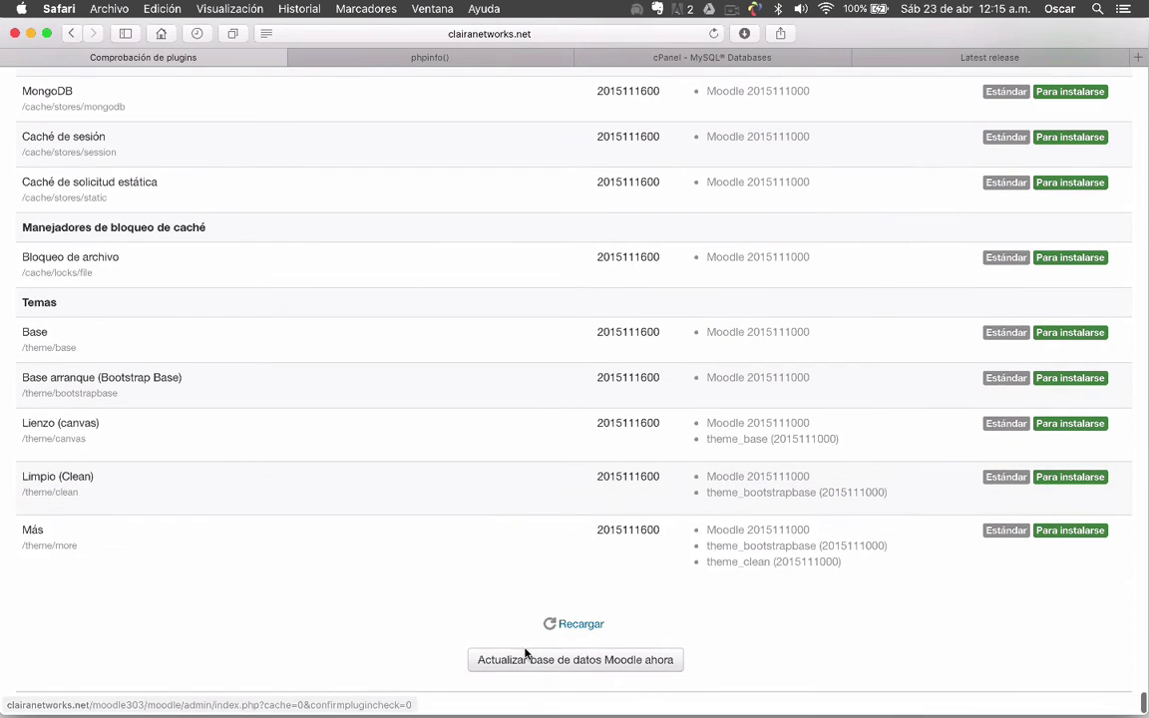
Launch 'Actualizar base de datos Moodle ahora' and browse the plugin list while it loads
click(569, 660)
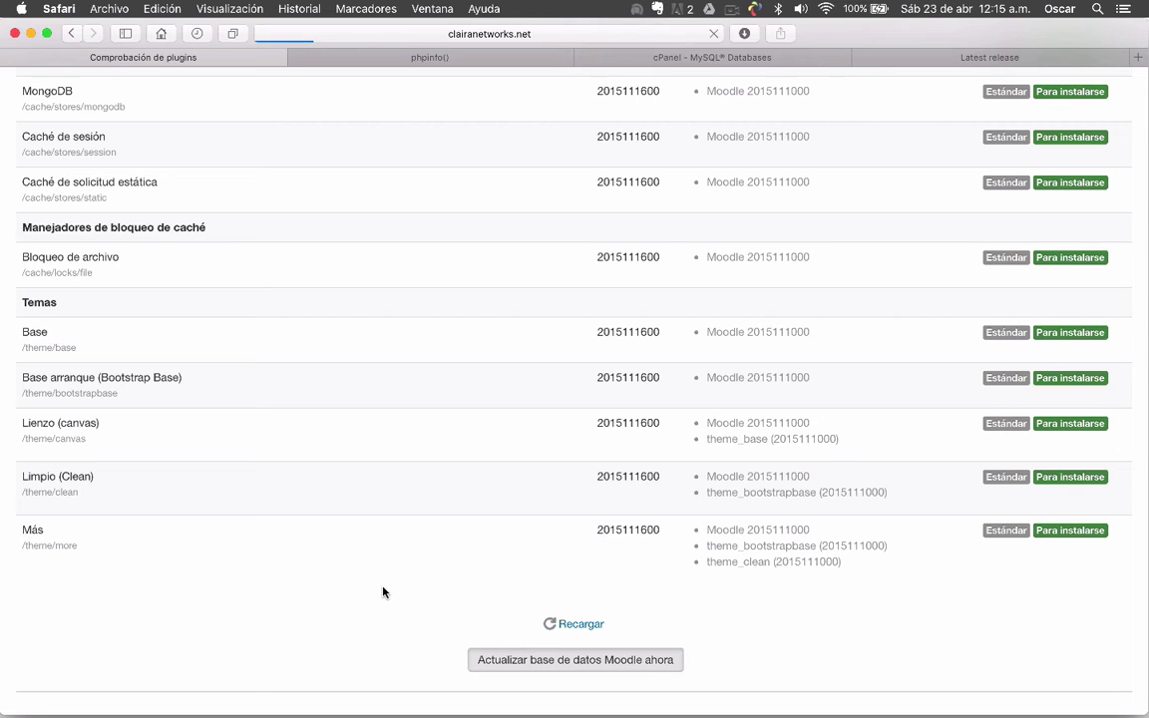
key(ctrl+Up)
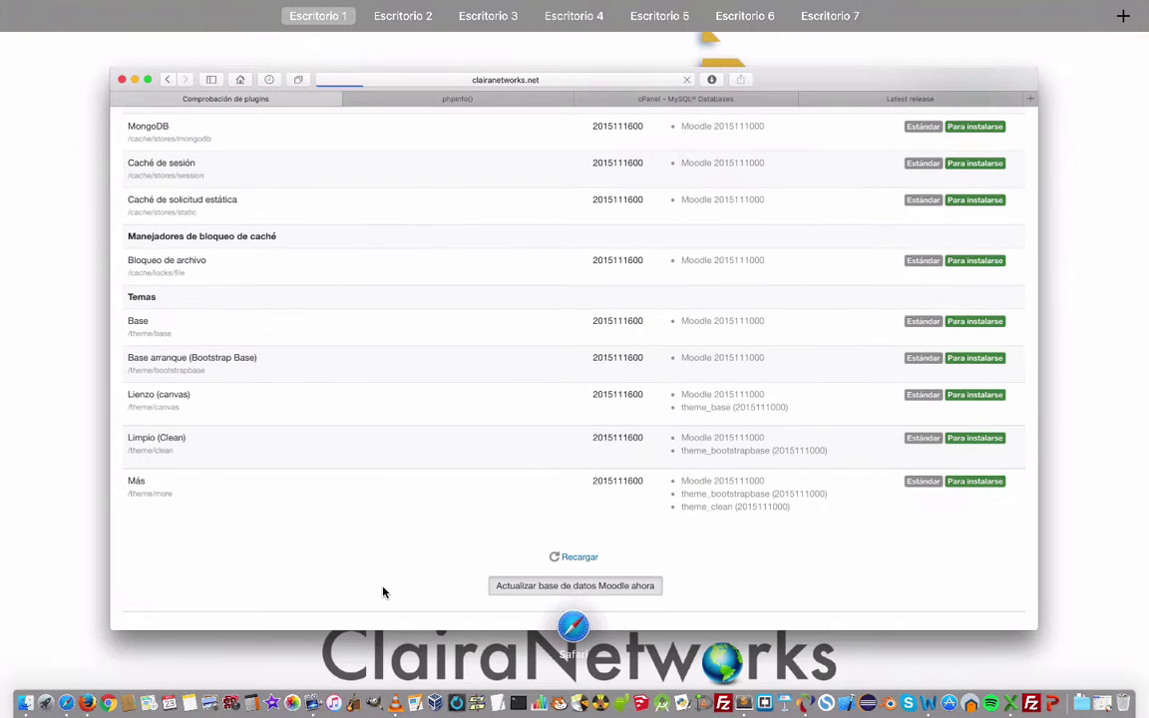
click(383, 592)
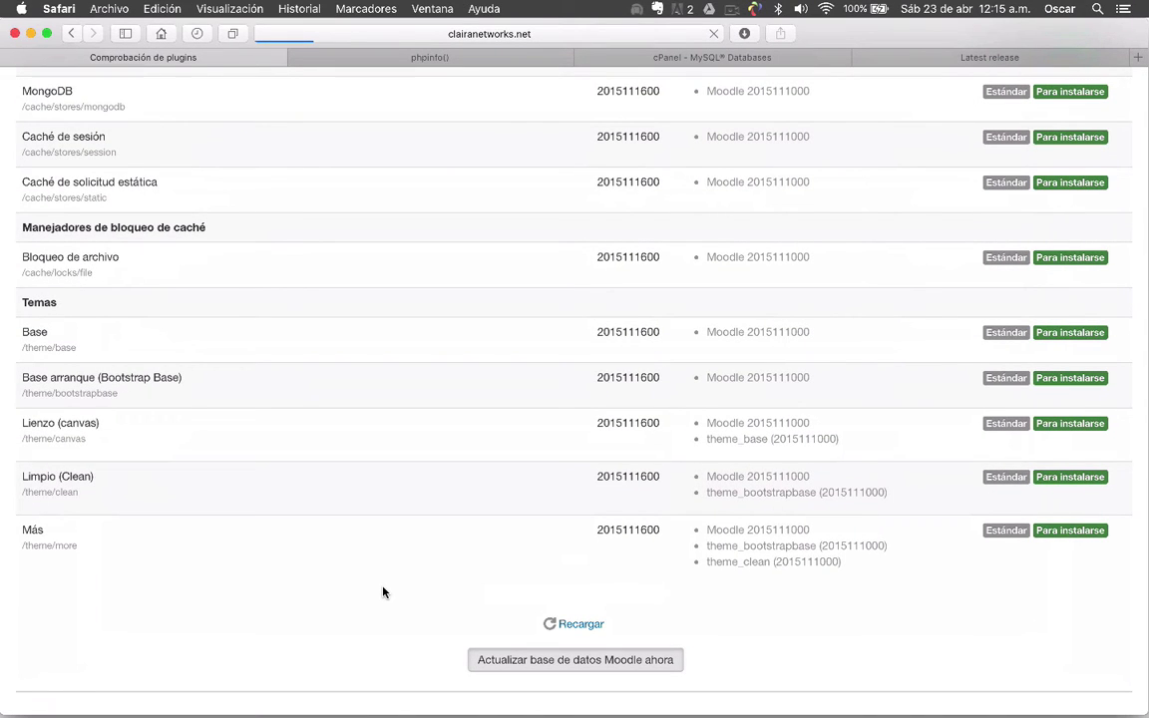
scroll(383, 592, up, 20)
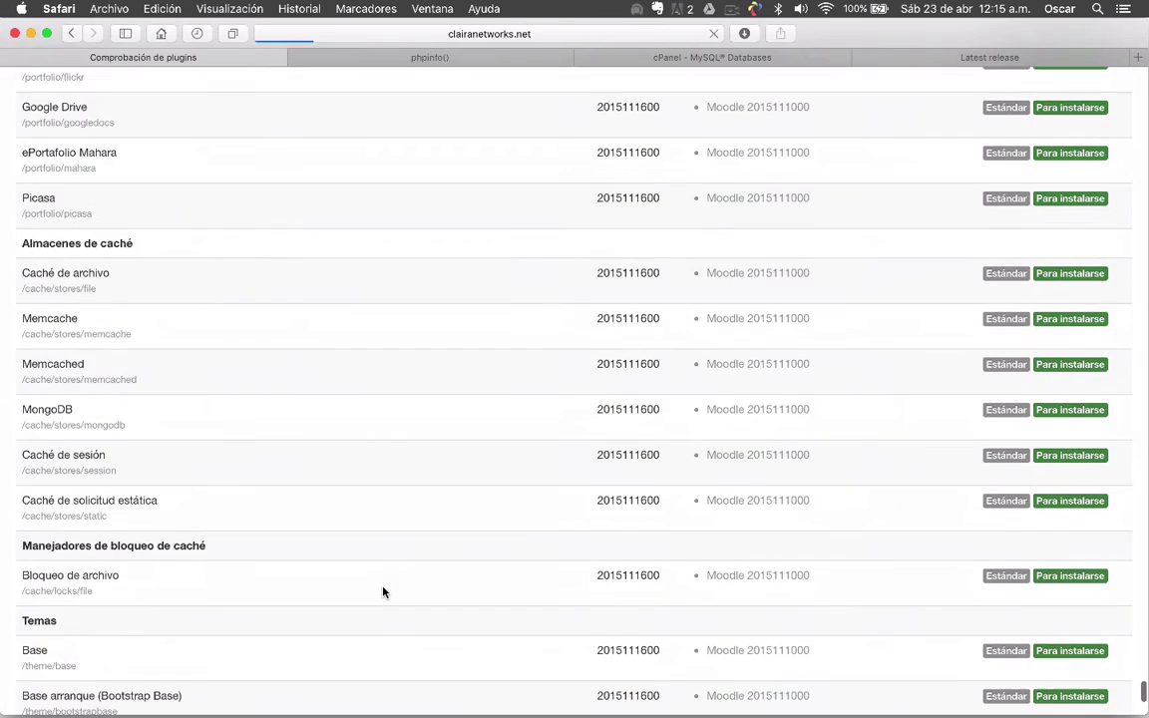
scroll(383, 593, up, 10)
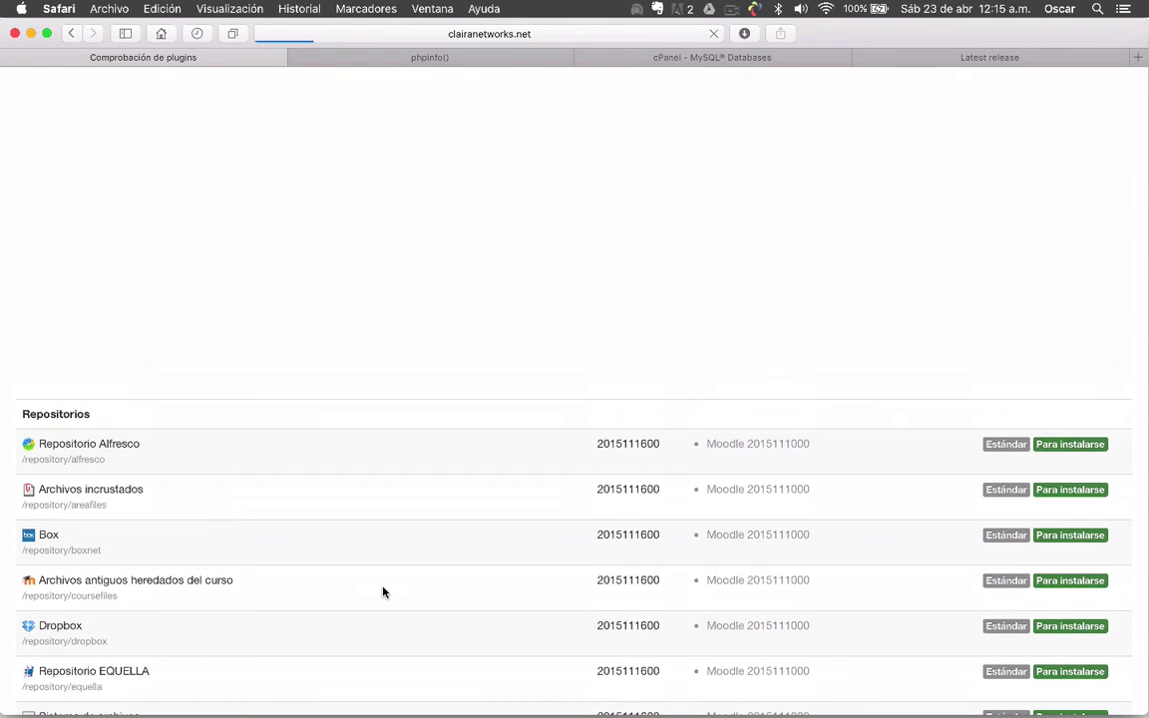
scroll(383, 592, down, 10)
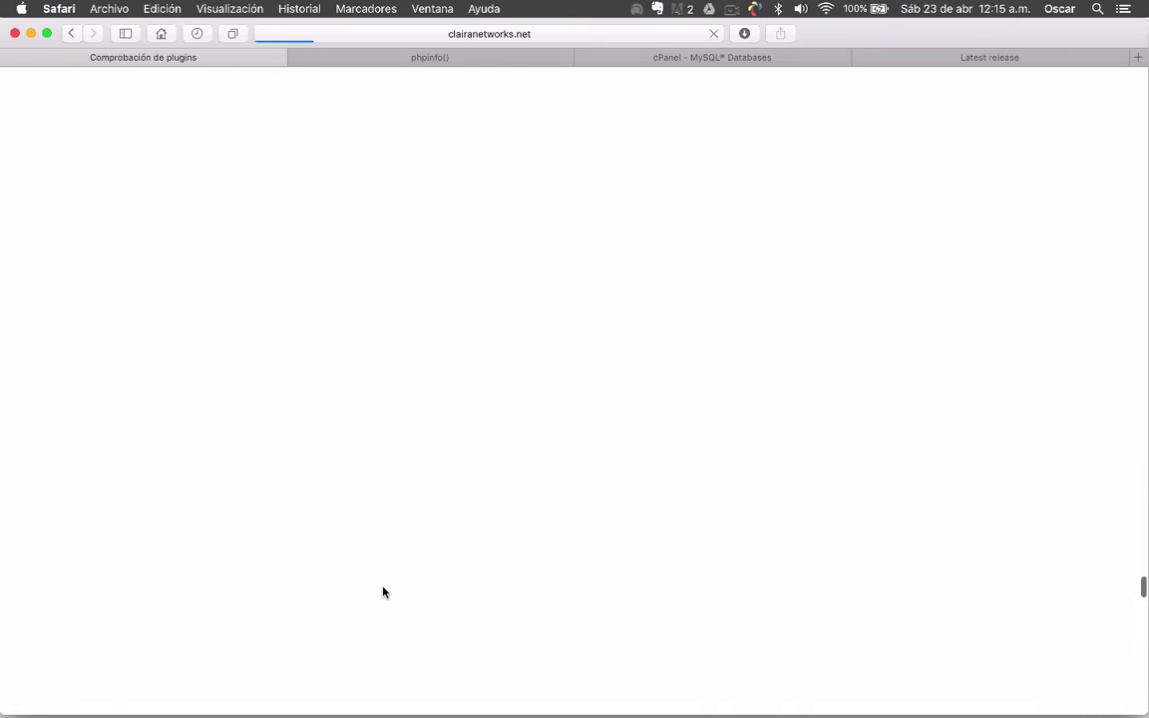
scroll(383, 593, down, 10)
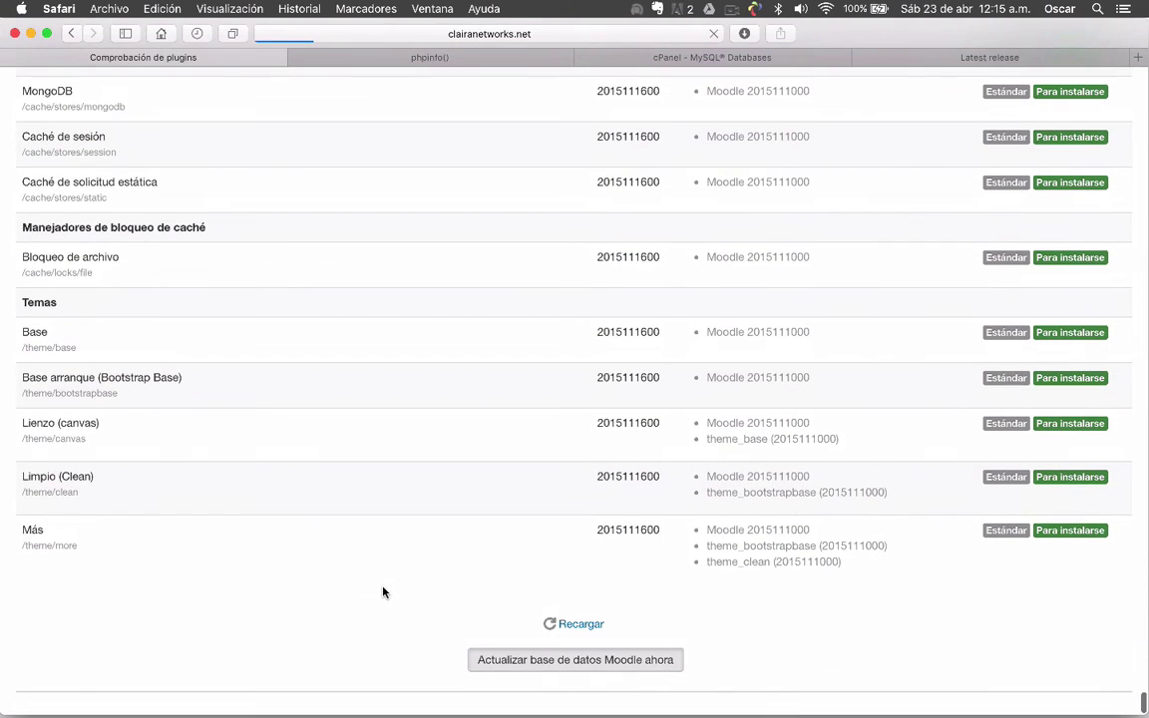
scroll(383, 592, up, 10)
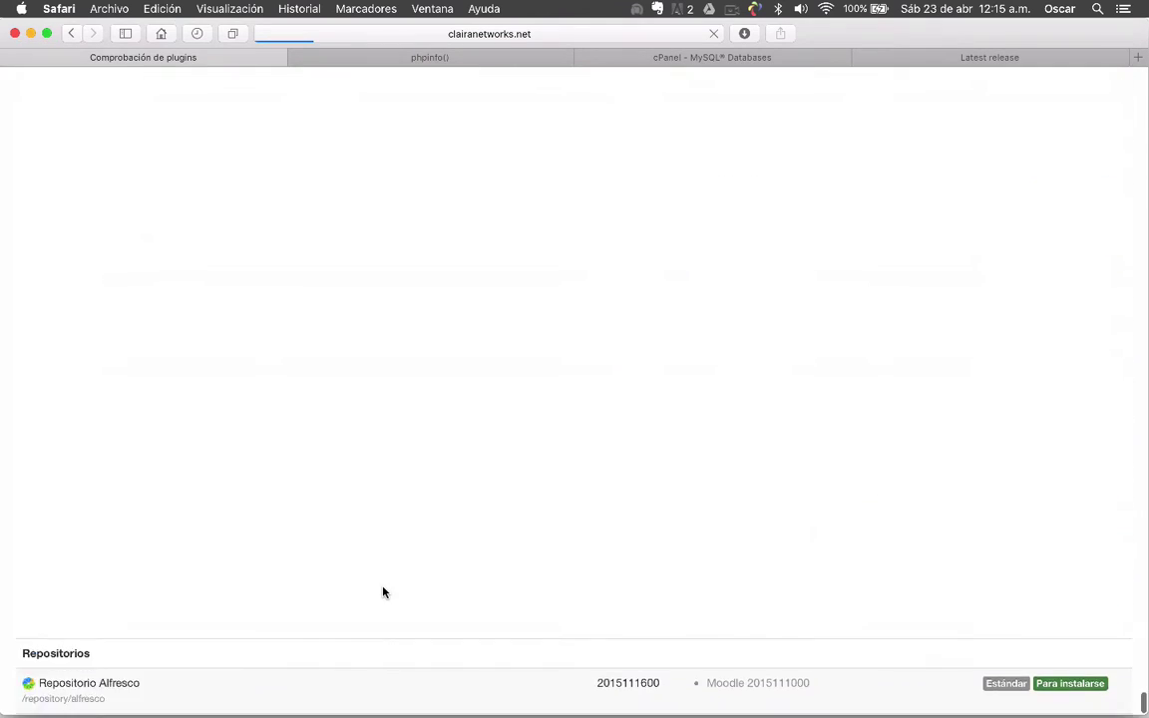
scroll(383, 592, up, 15)
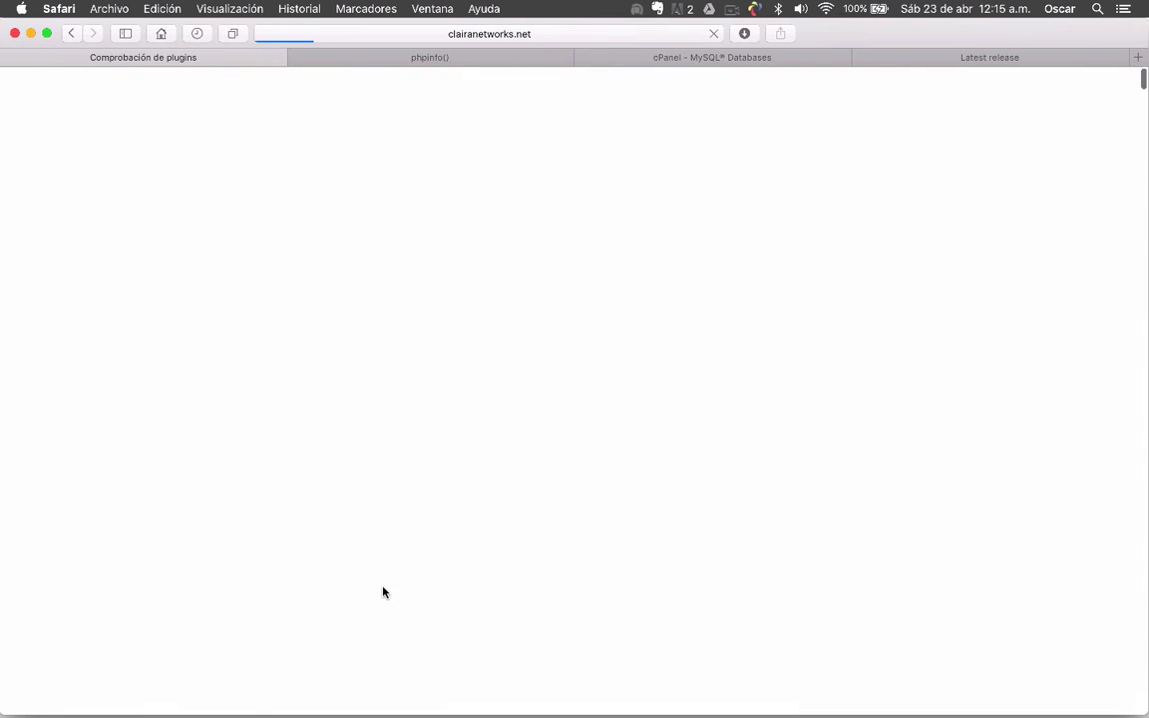
scroll(383, 592, down, 15)
scroll(383, 593, up, 5)
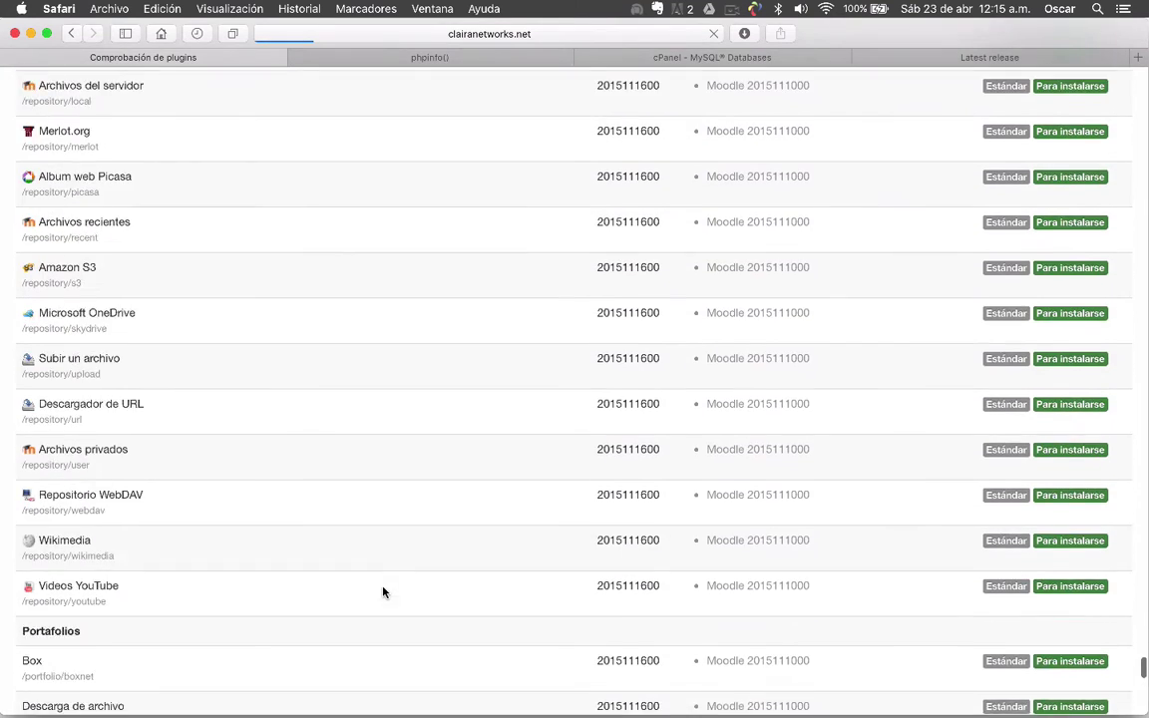
scroll(383, 592, up, 5)
scroll(383, 593, down, 4)
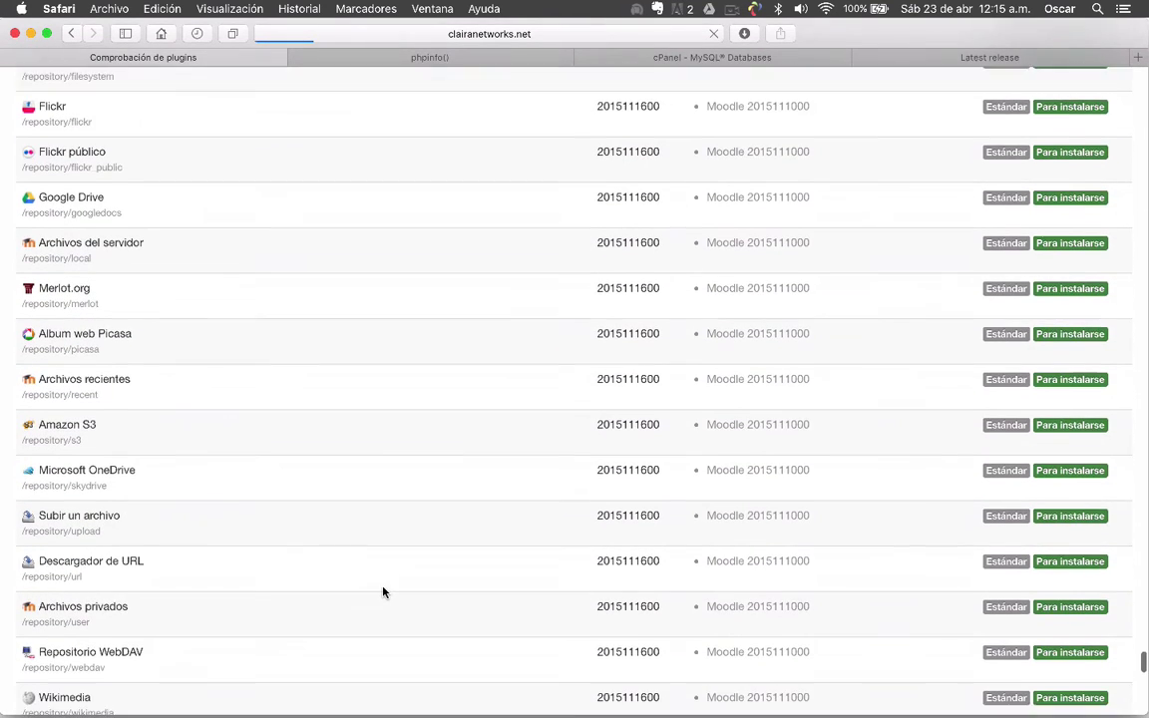
scroll(383, 592, down, 1)
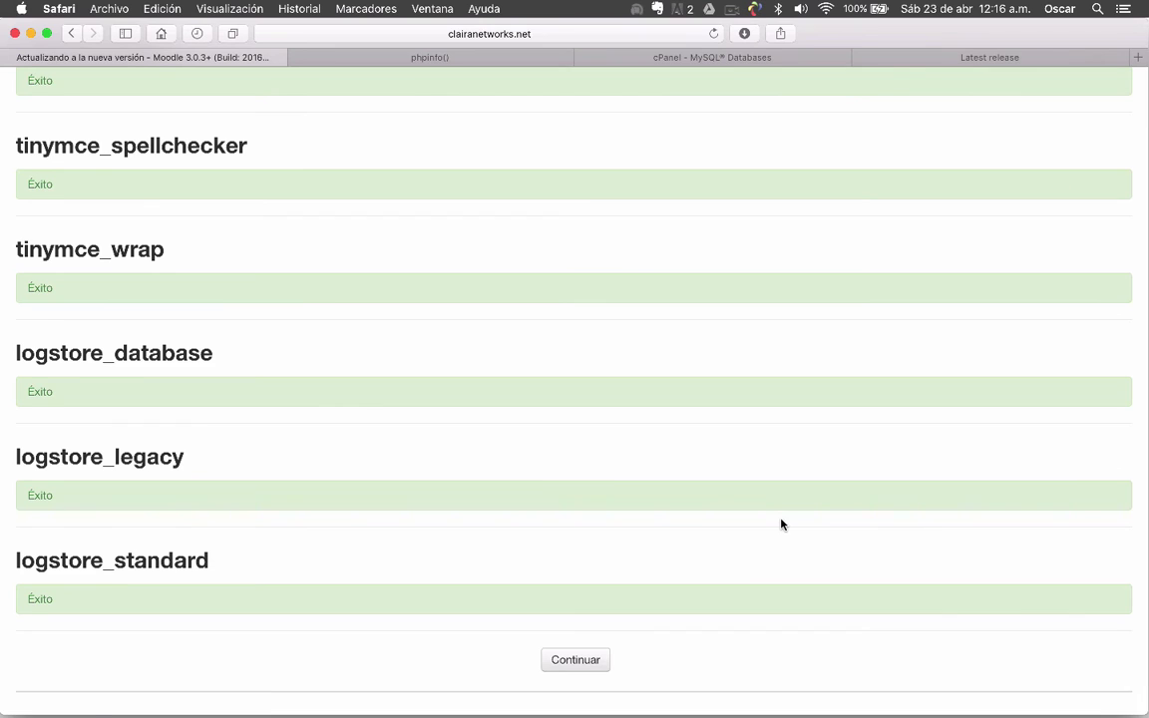
Review the 'Éxito' upgrade results and continue to the administrator account form
scroll(782, 523, up, 15)
scroll(782, 524, up, 20)
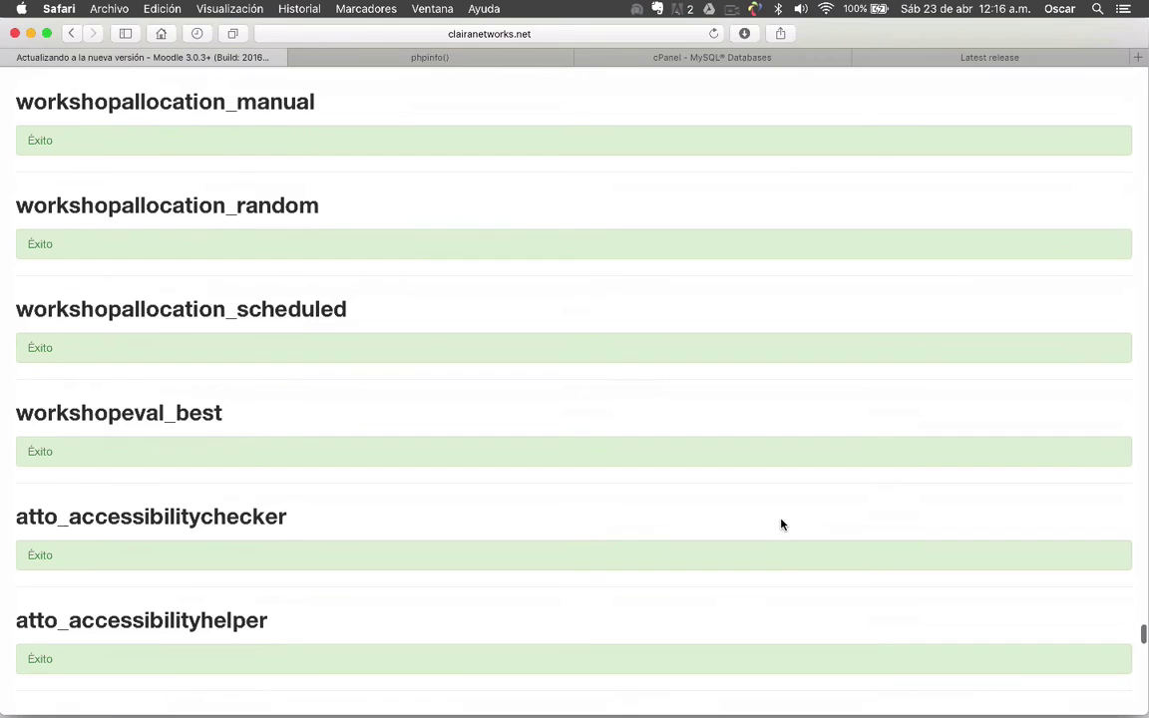
scroll(782, 524, up, 20)
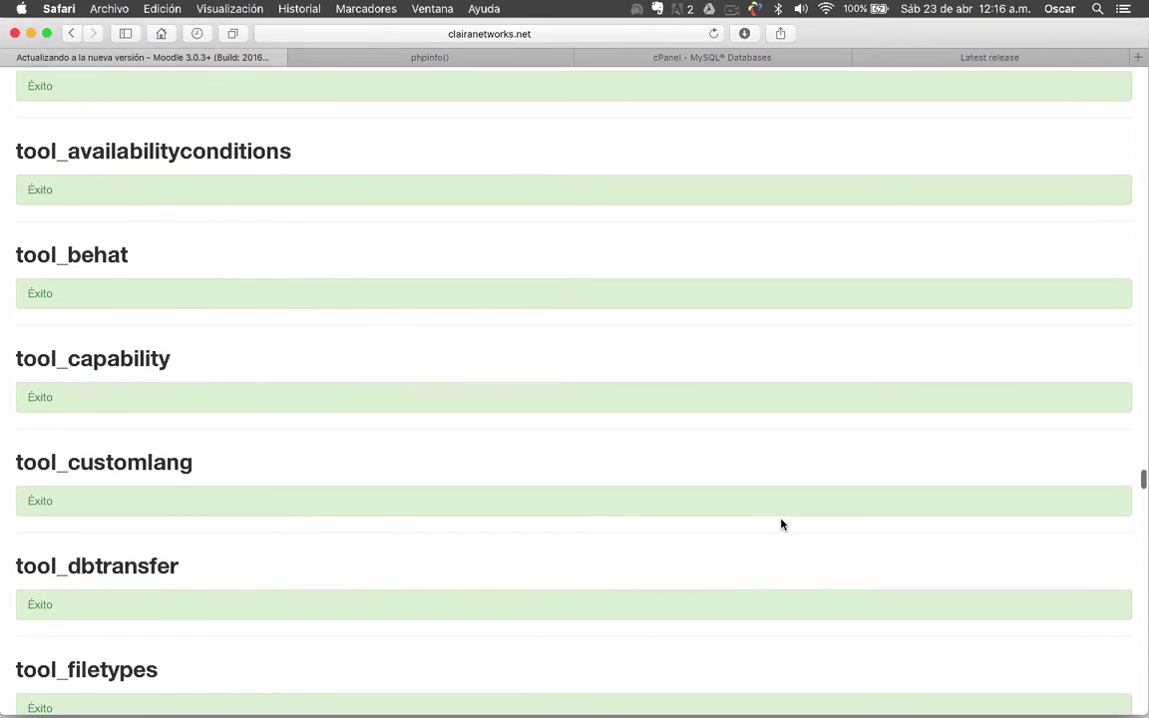
scroll(782, 523, up, 20)
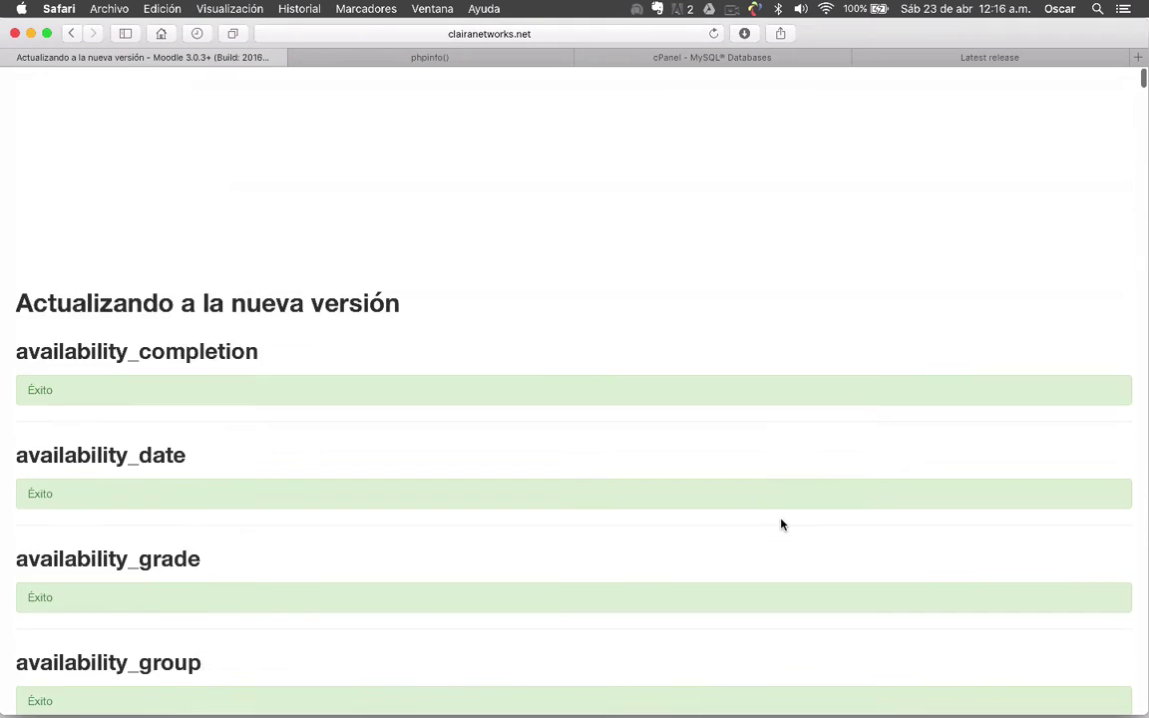
scroll(451, 250, down, 20)
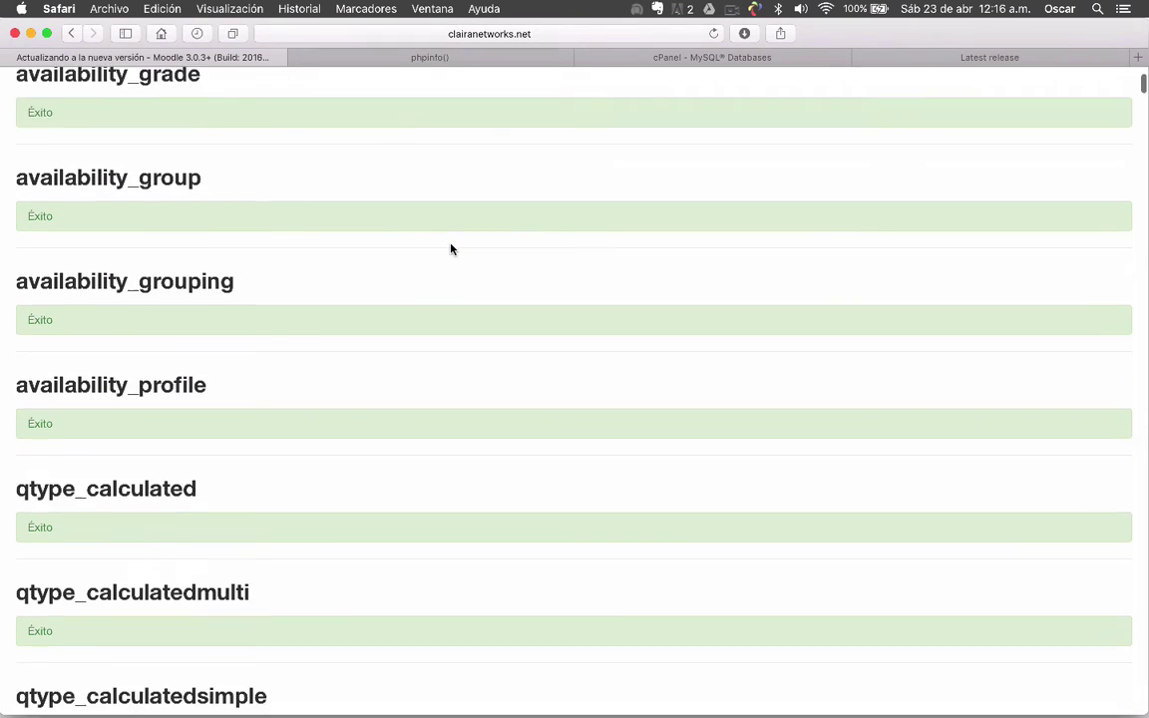
scroll(451, 249, down, 15)
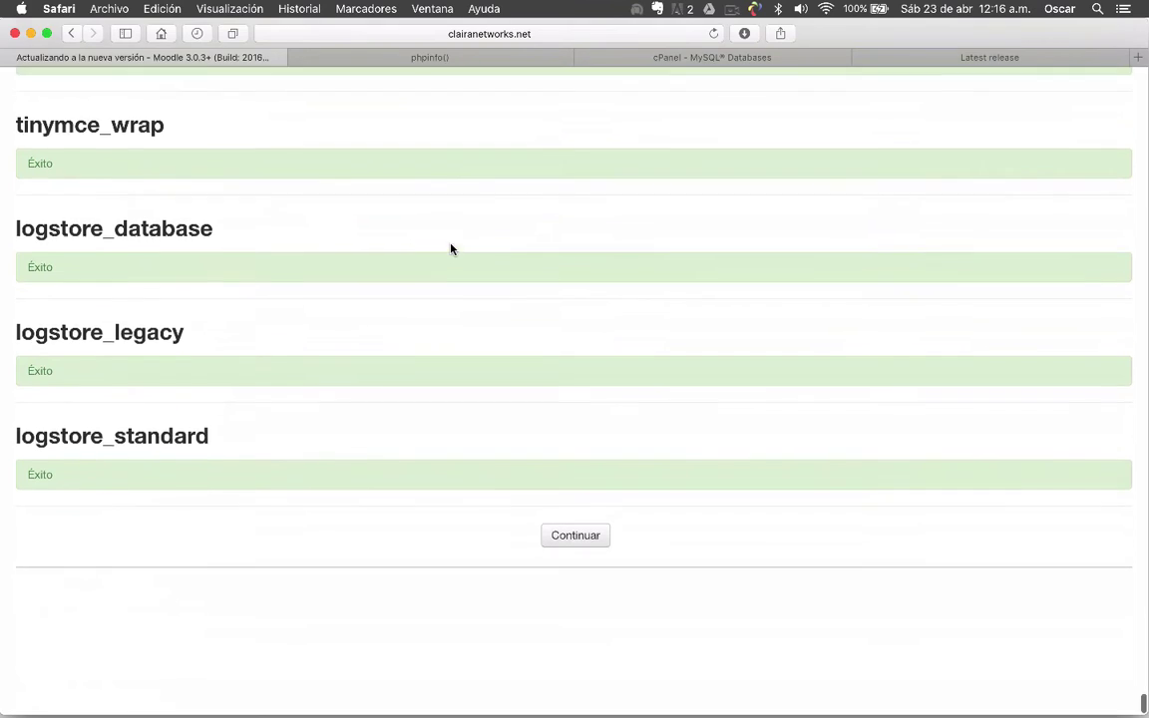
click(584, 662)
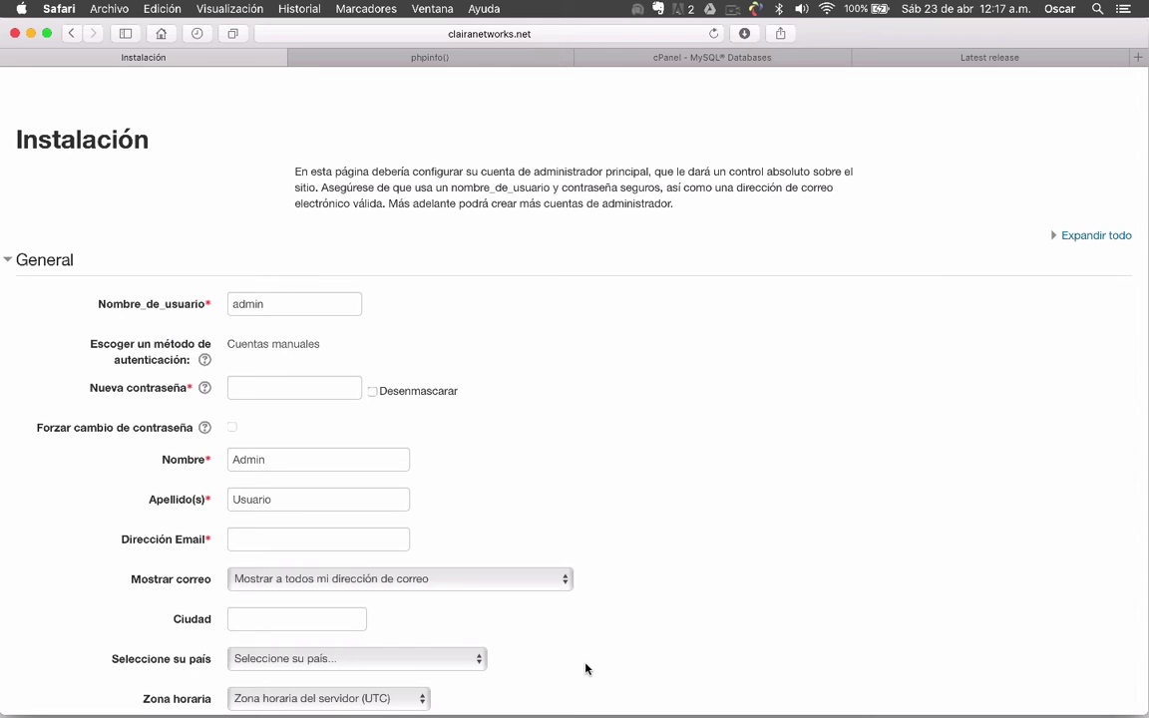
Paste the new password from the text editor into the Nueva contraseña field
scroll(731, 332, down, 5)
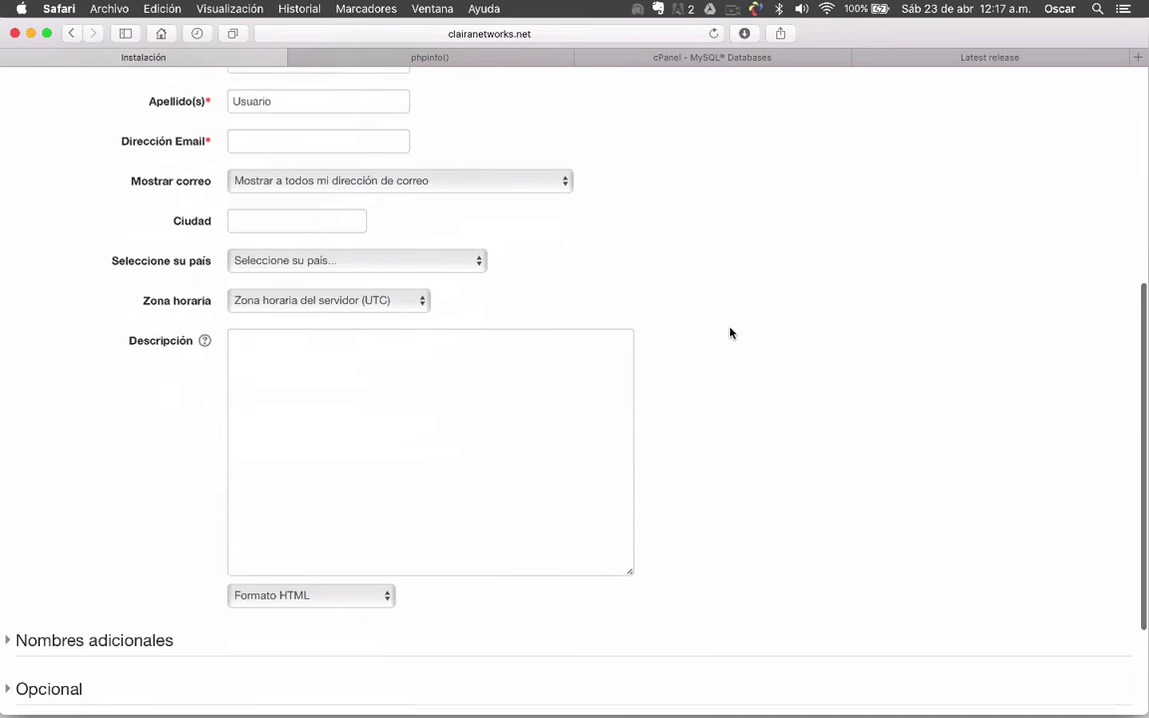
scroll(731, 332, up, 5)
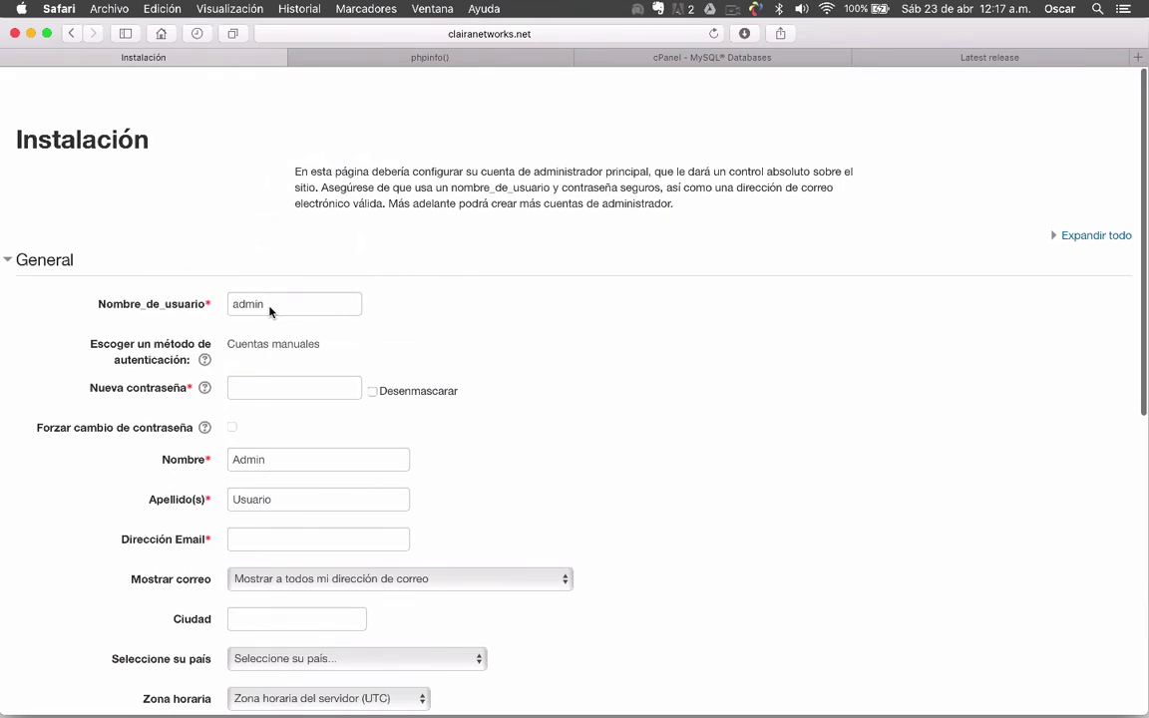
click(283, 305)
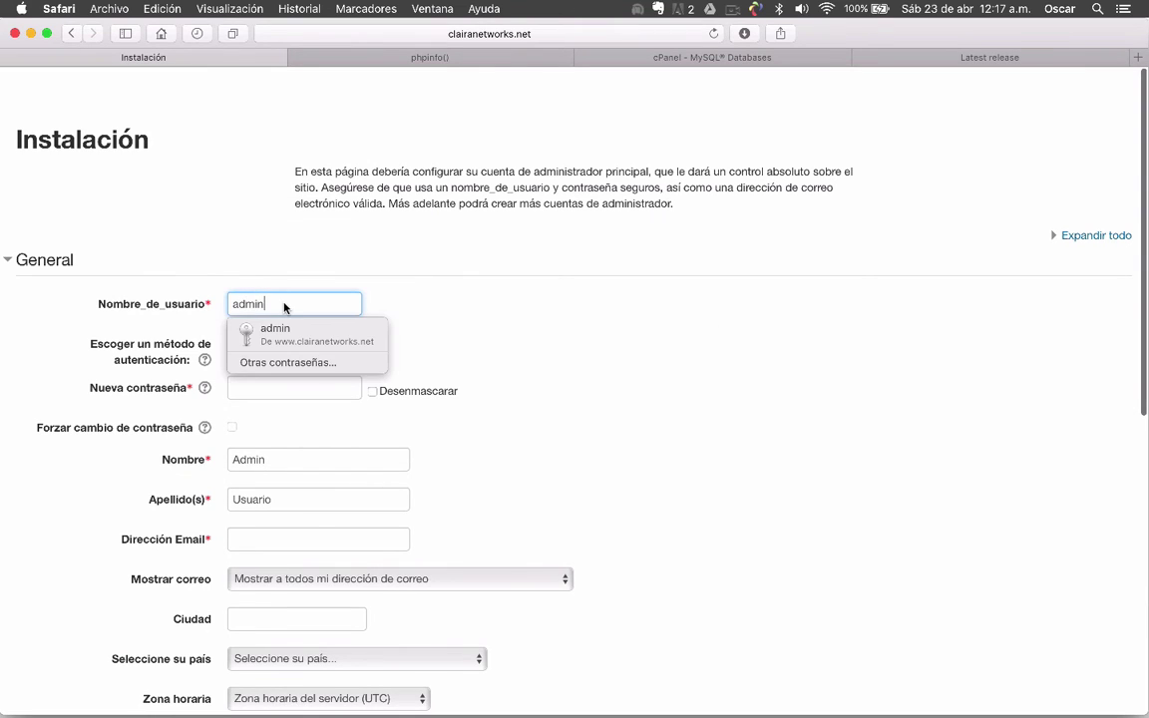
click(437, 289)
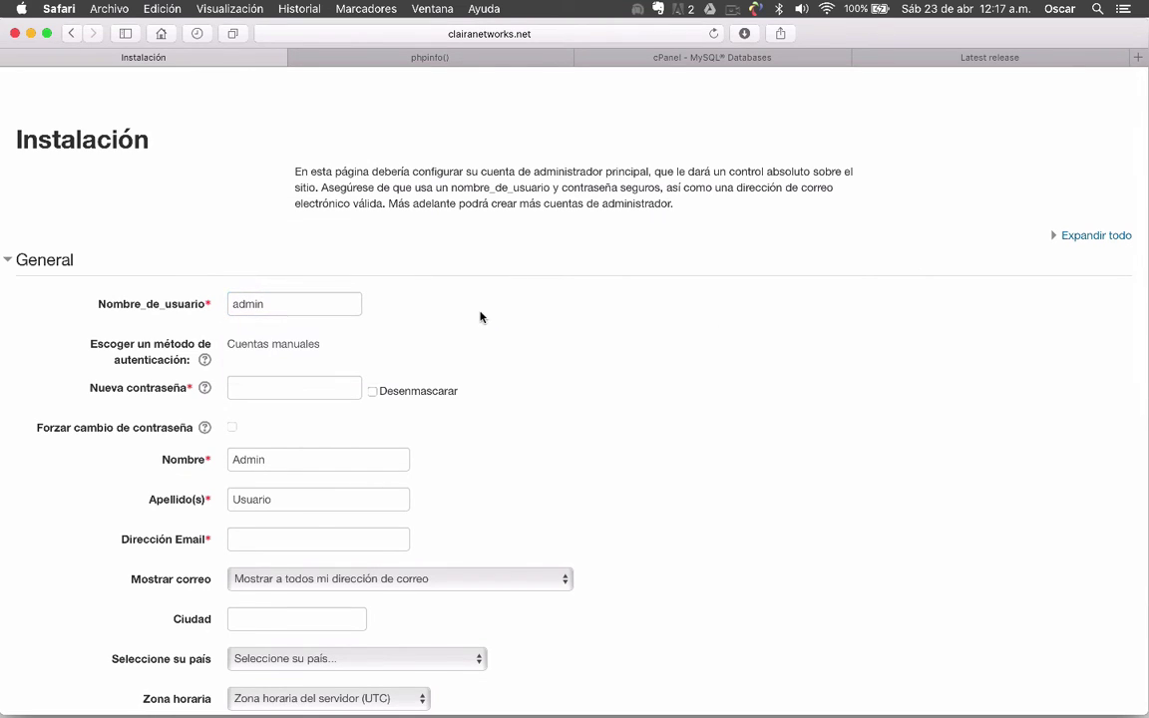
click(329, 389)
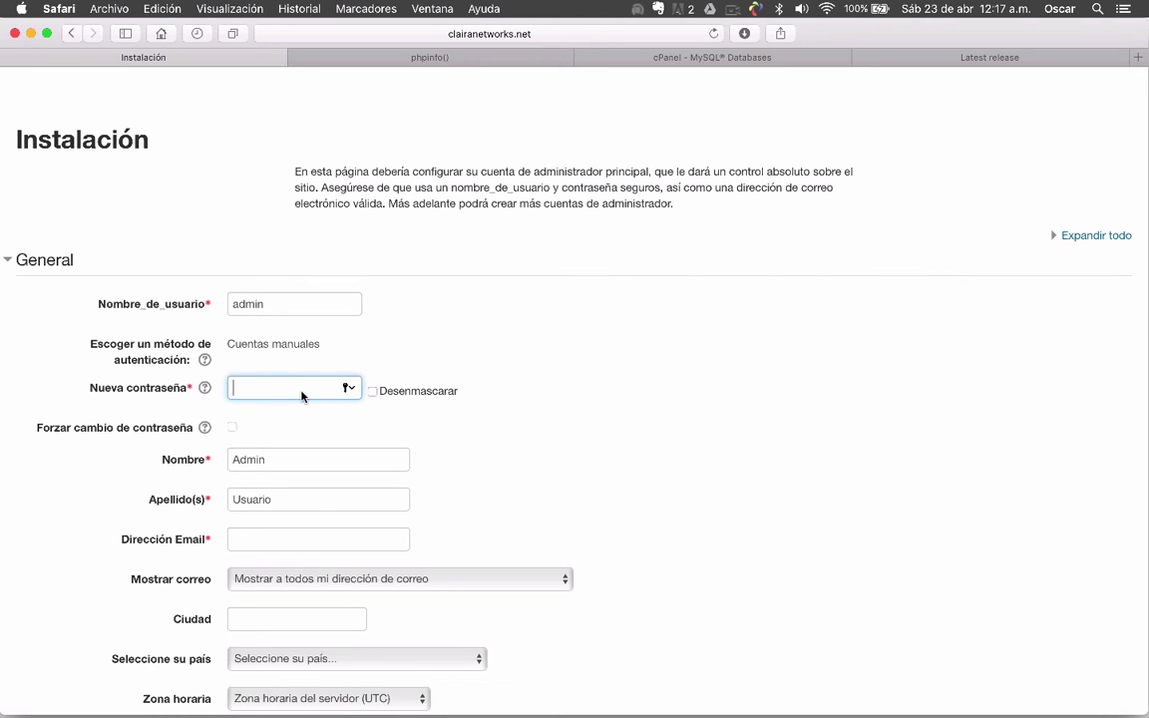
key(ctrl+Up)
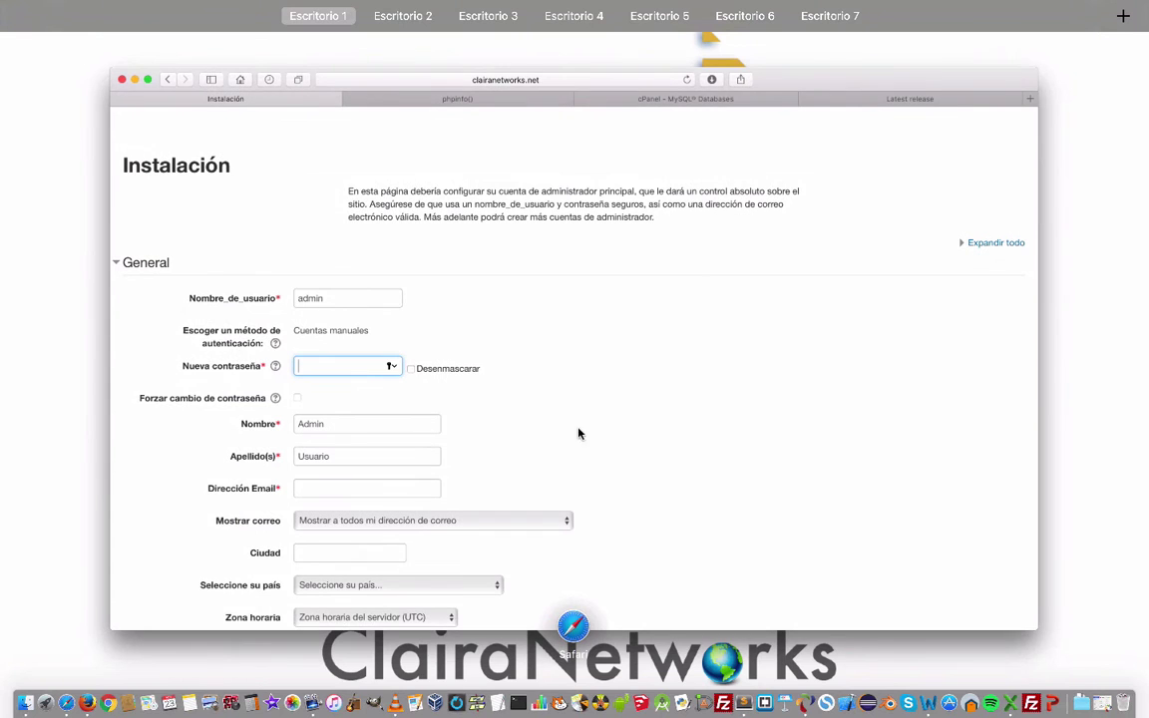
click(509, 699)
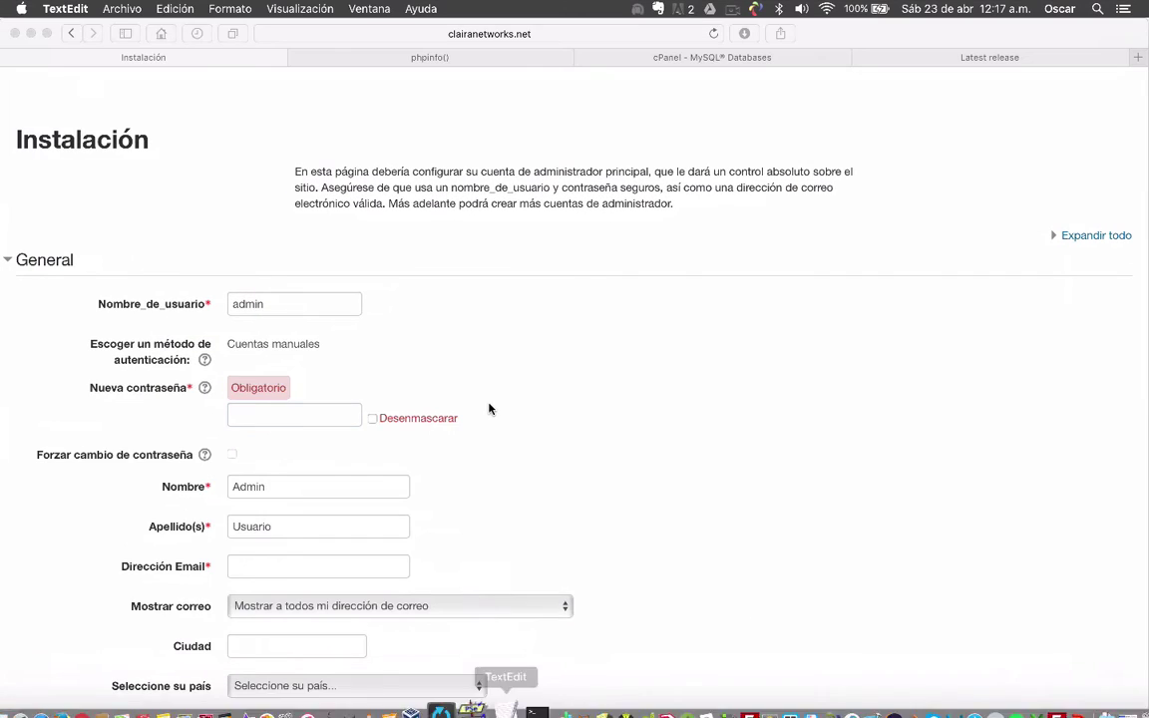
key(Escape)
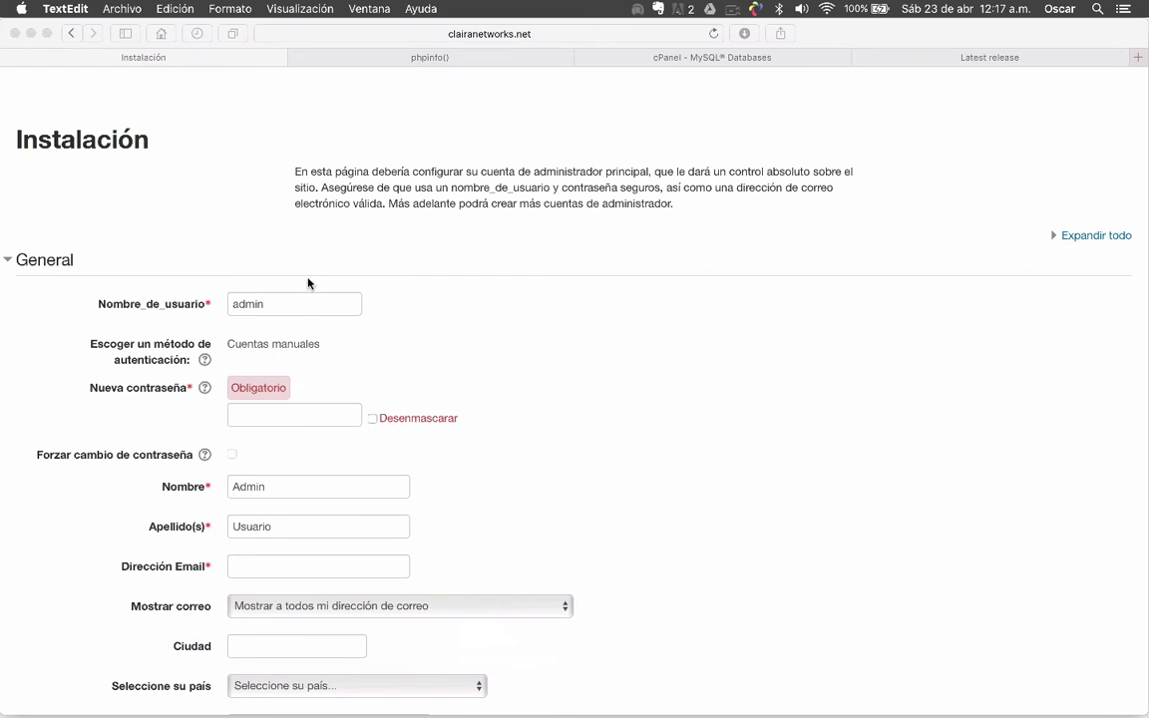
click(266, 420)
click(264, 419)
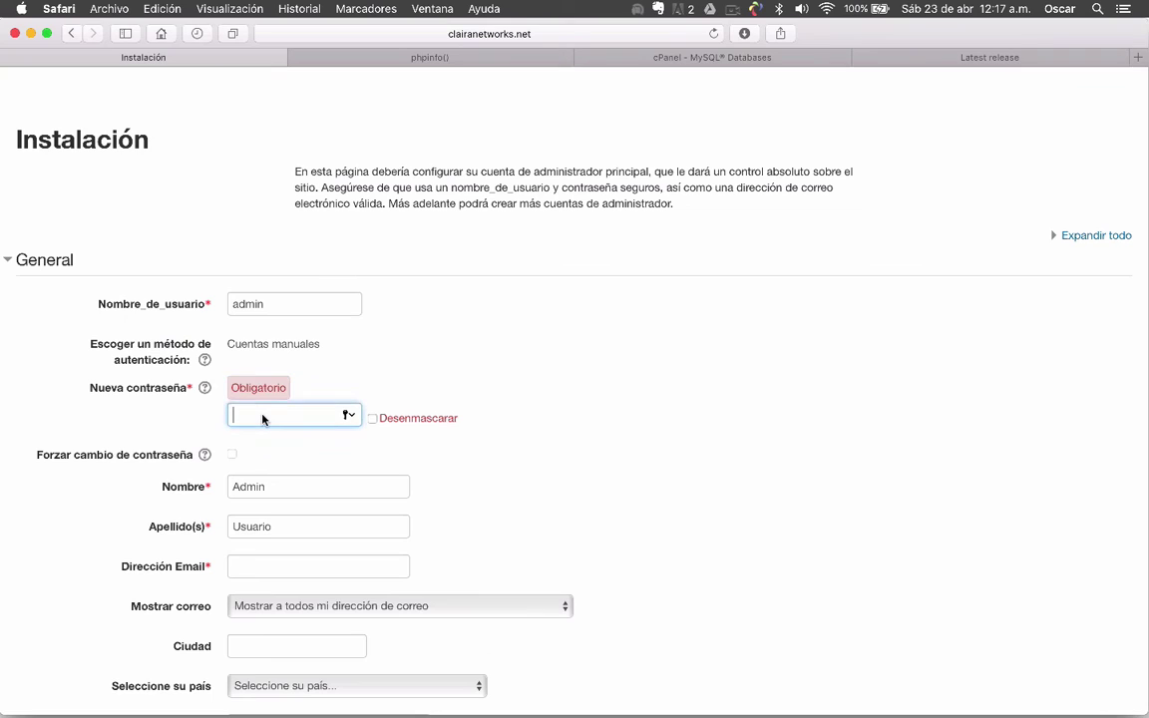
key(super+v)
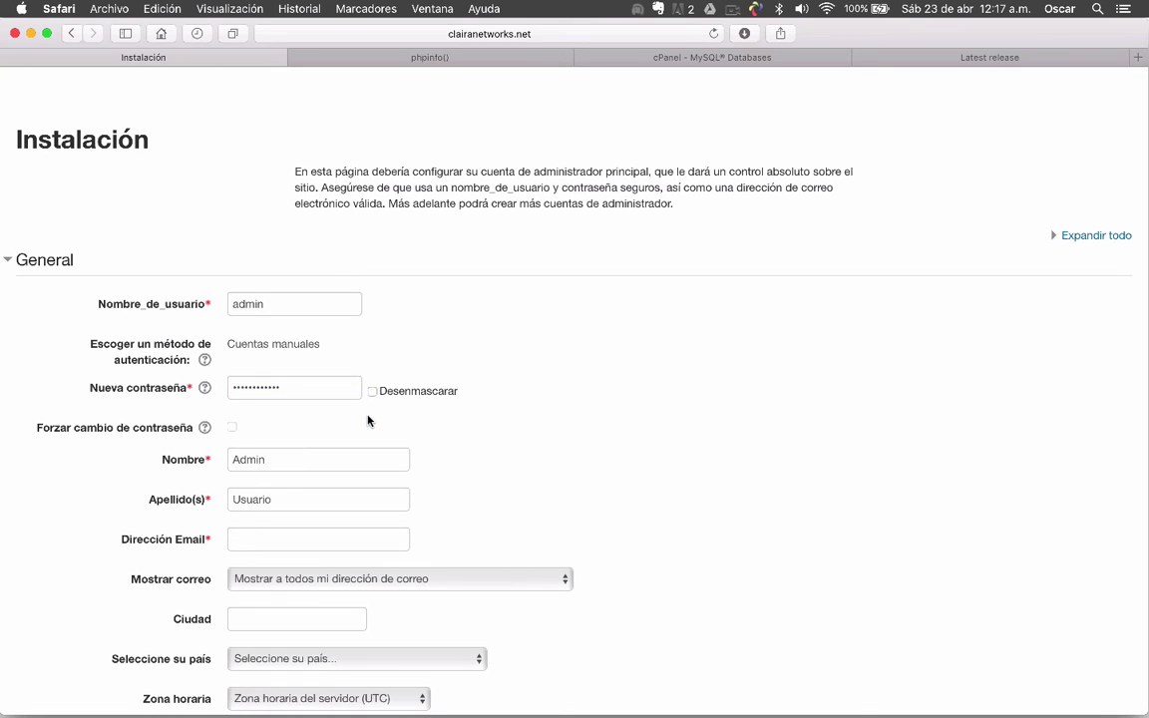
Verify the password with Desenmascarar, then replace it by typing a new admin password
click(374, 392)
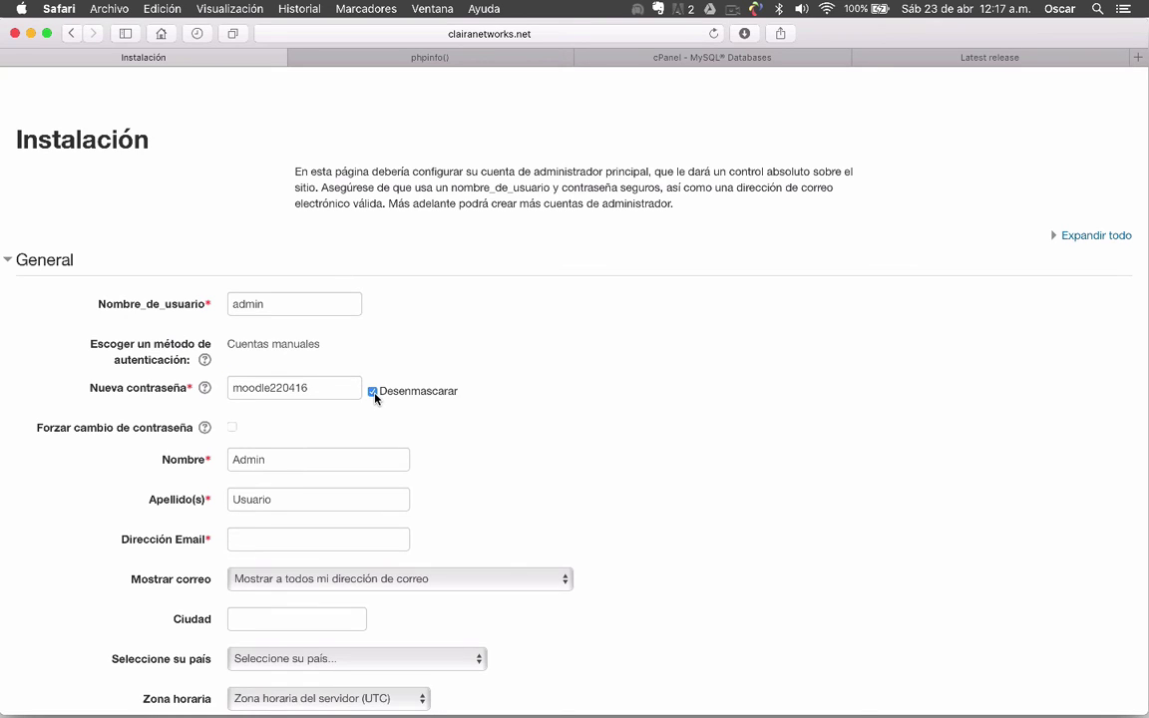
click(373, 392)
click(346, 387)
key(super+a)
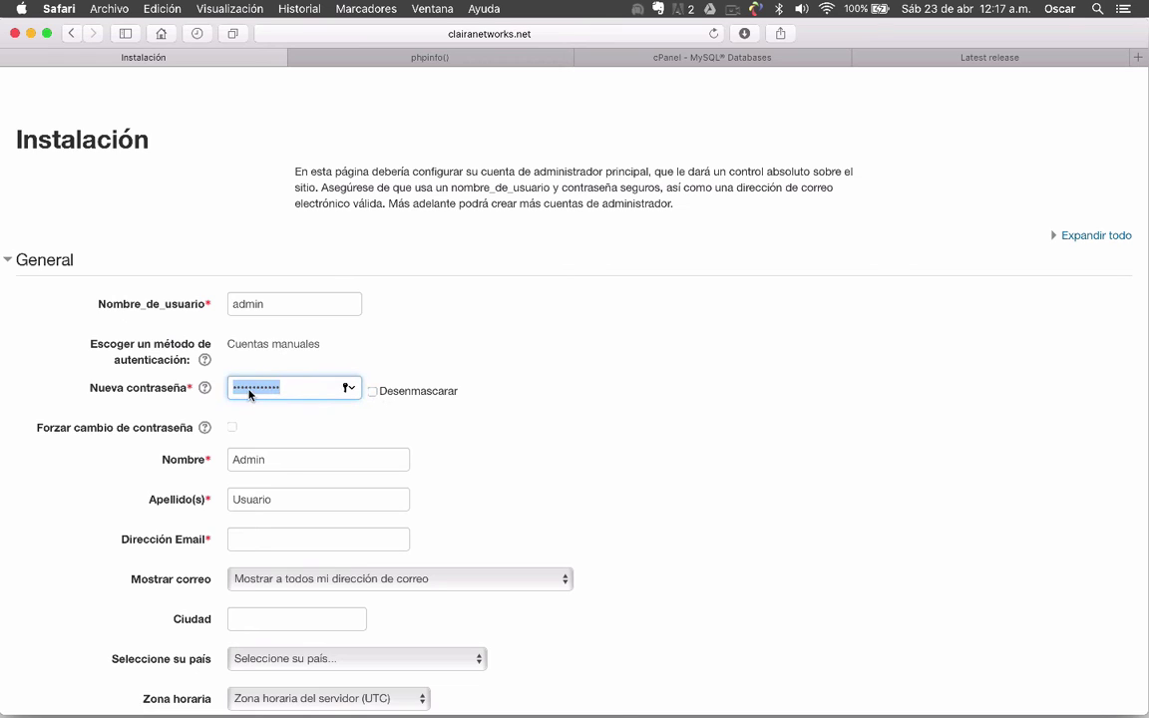
click(205, 388)
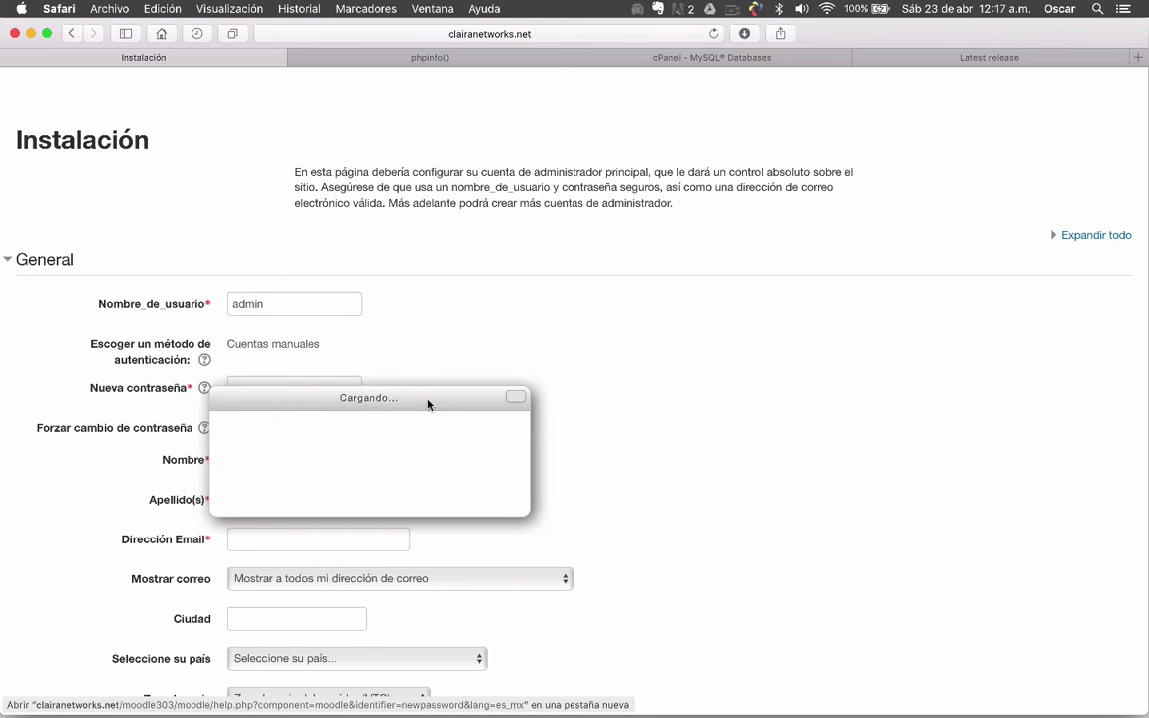
click(515, 397)
double_click(264, 390)
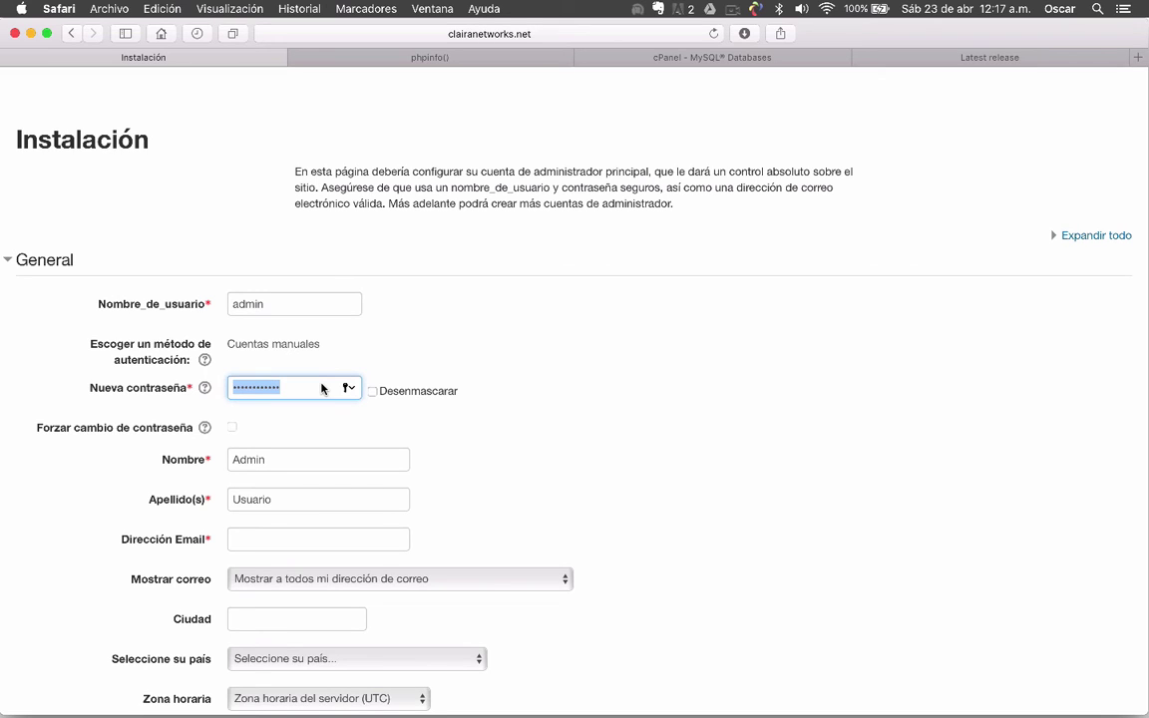
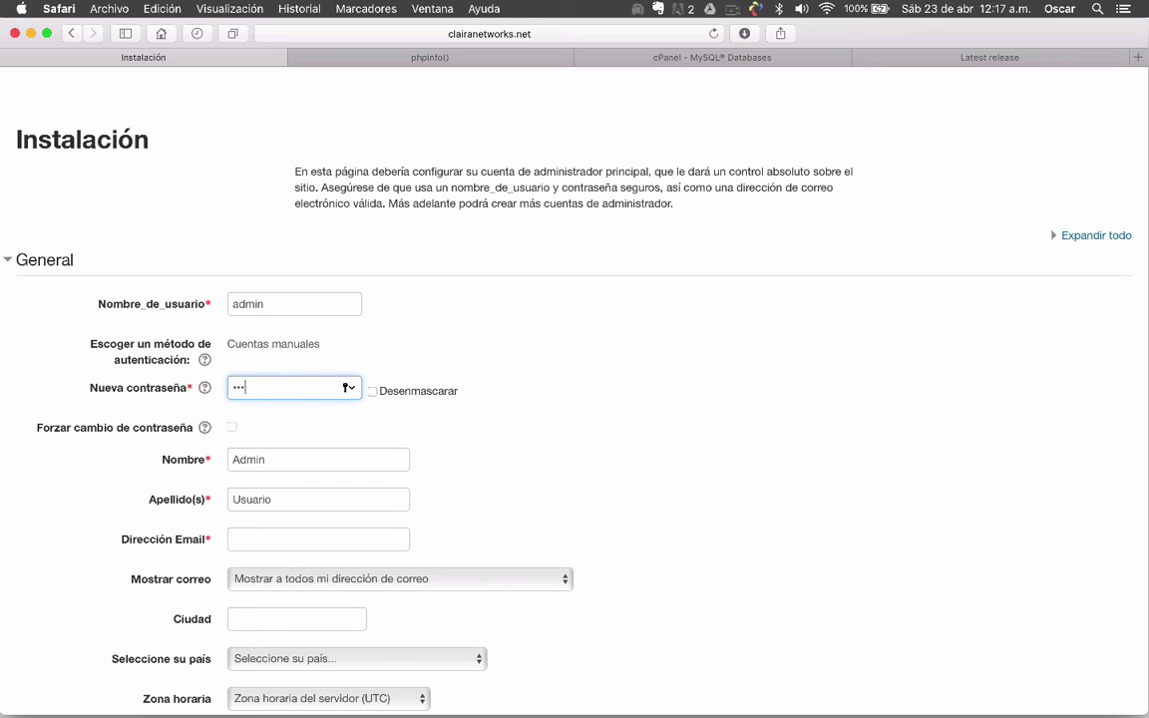
Begin editing the administrator's first name field
mouse_move(476, 699)
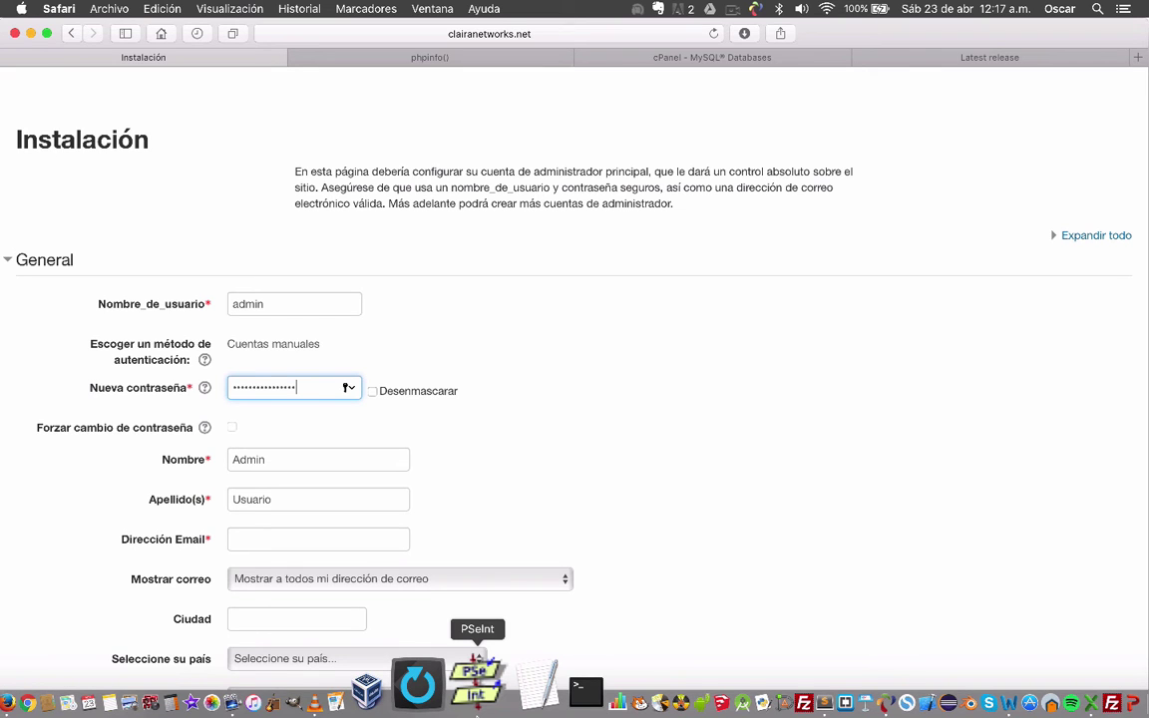
scroll(568, 429, down, 3)
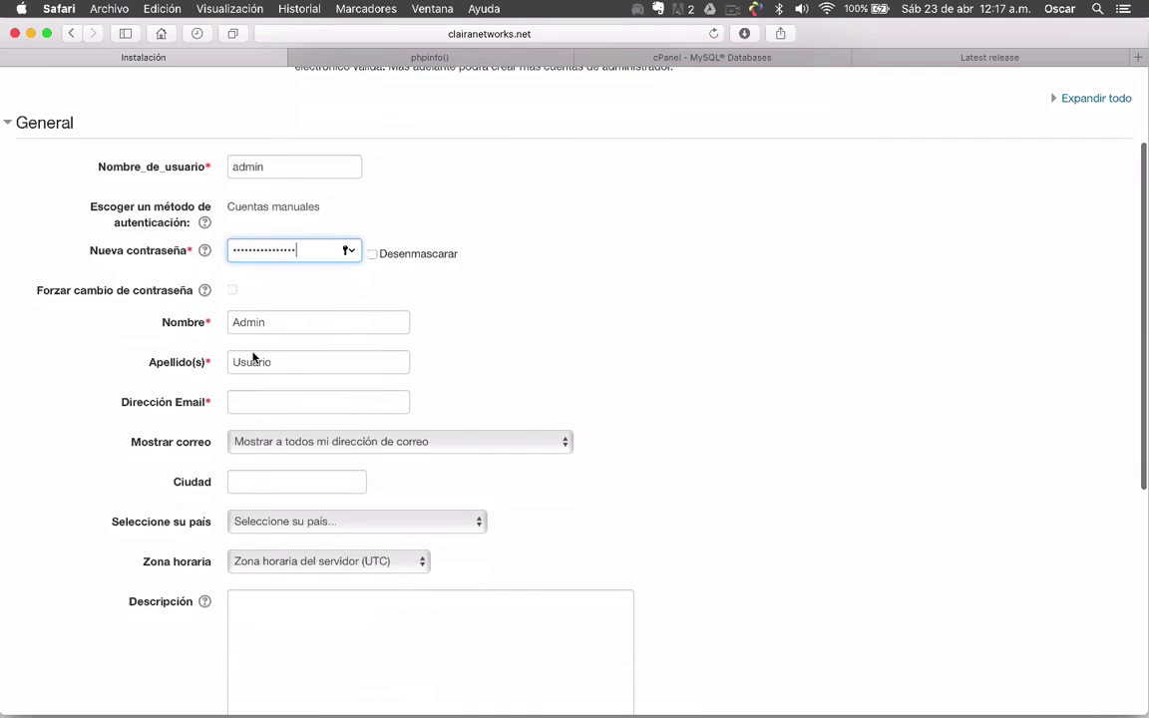
click(253, 331)
Replace 'Admin' with the administrator's first name and surname, enter their e-mail, and review e-mail visibility options
double_click(252, 331)
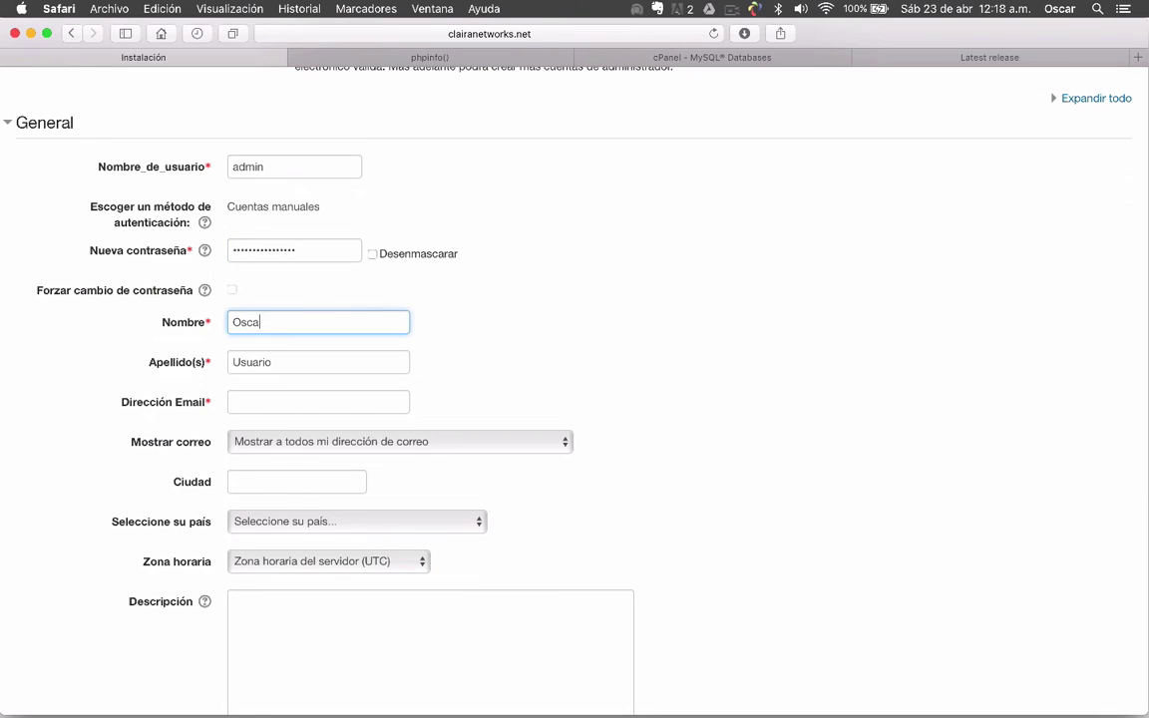
key(Tab)
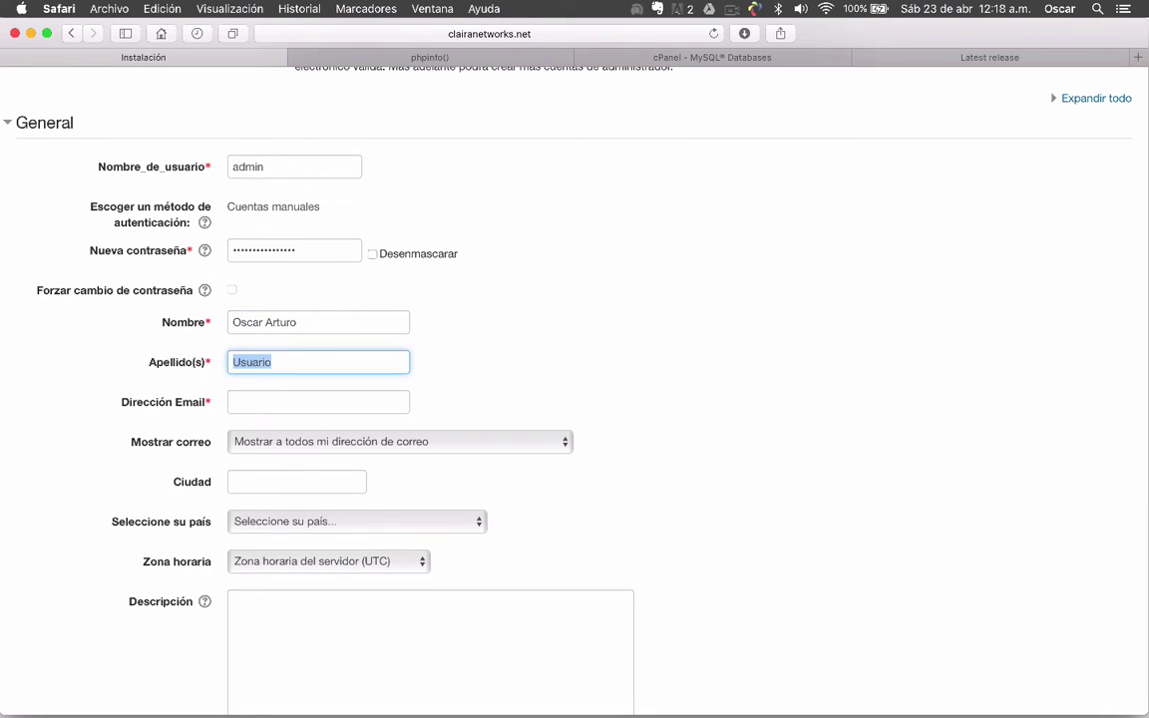
key(Tab)
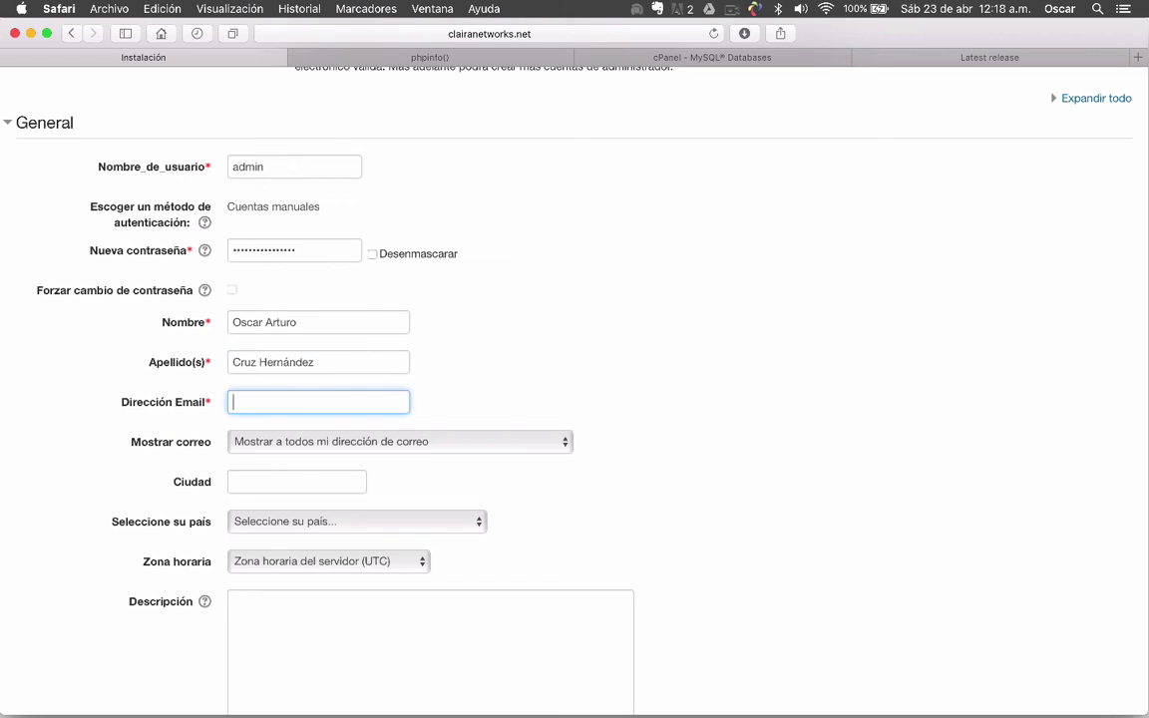
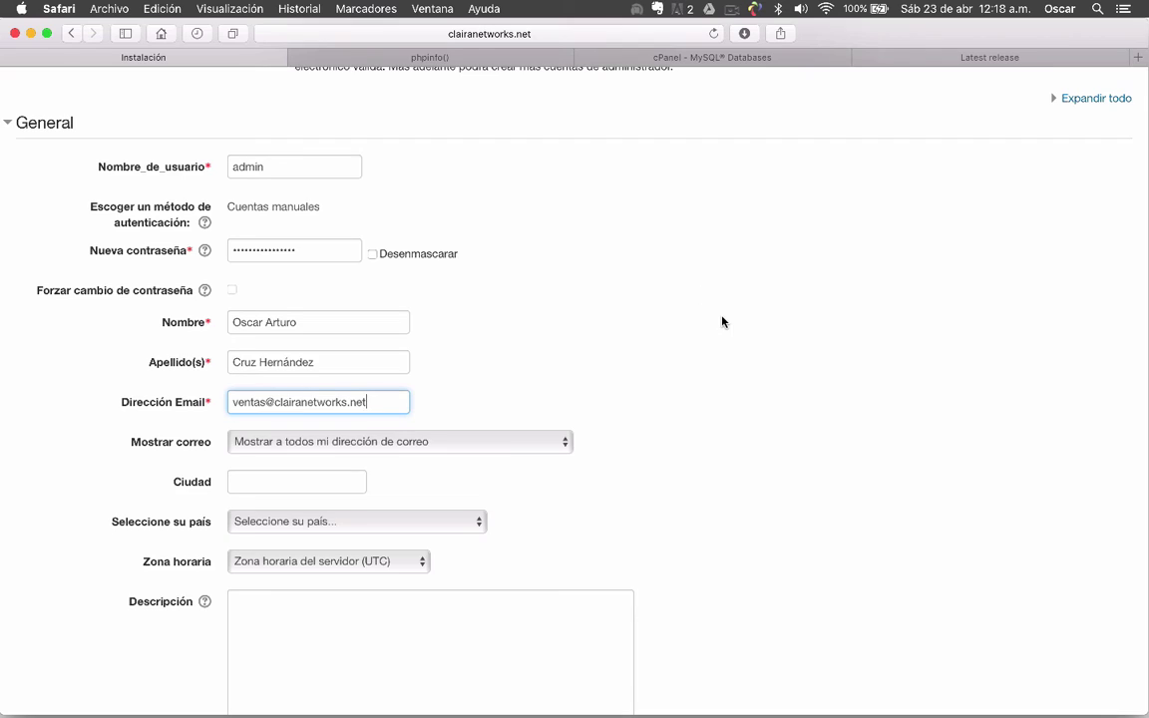
scroll(720, 320, down, 3)
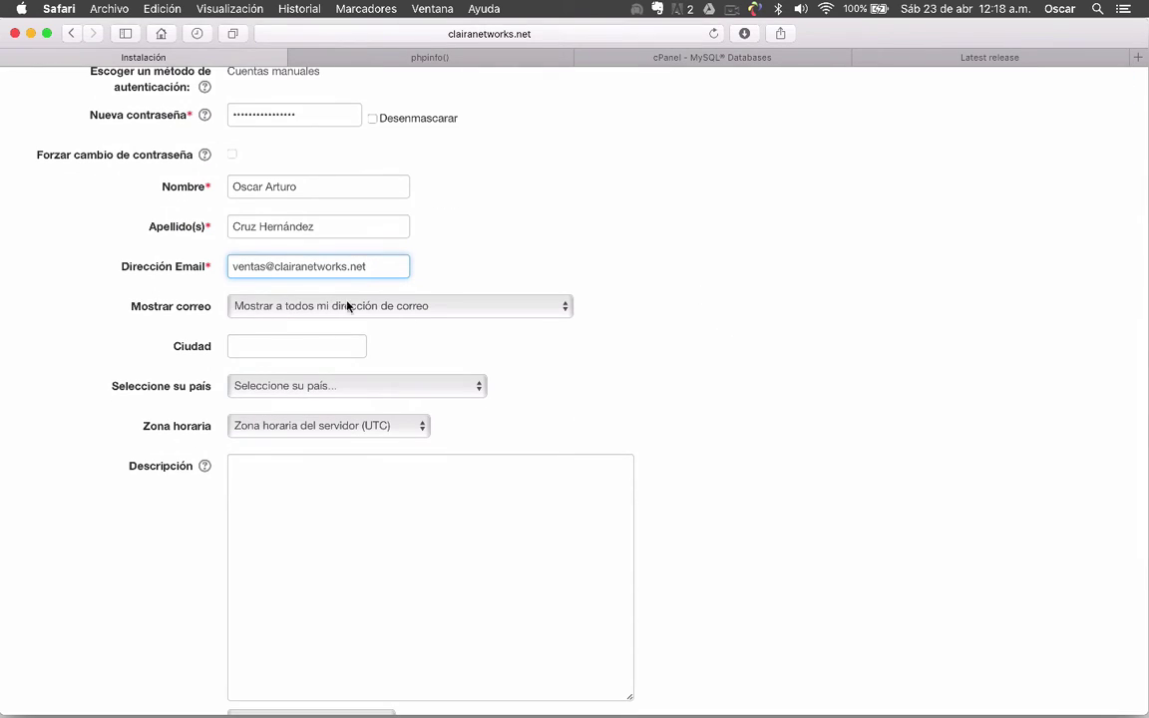
click(489, 309)
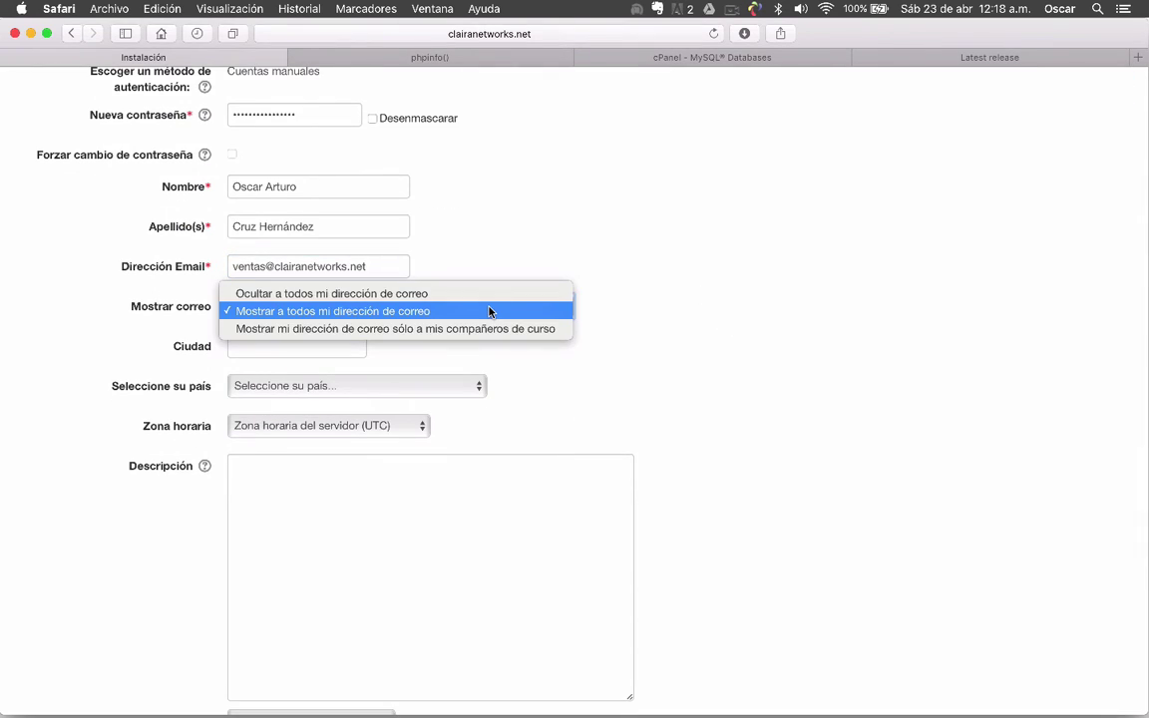
Keep e-mail shown to everyone and set the city to 'Santiago Juxtlahuaca, Oaxaca'
click(403, 311)
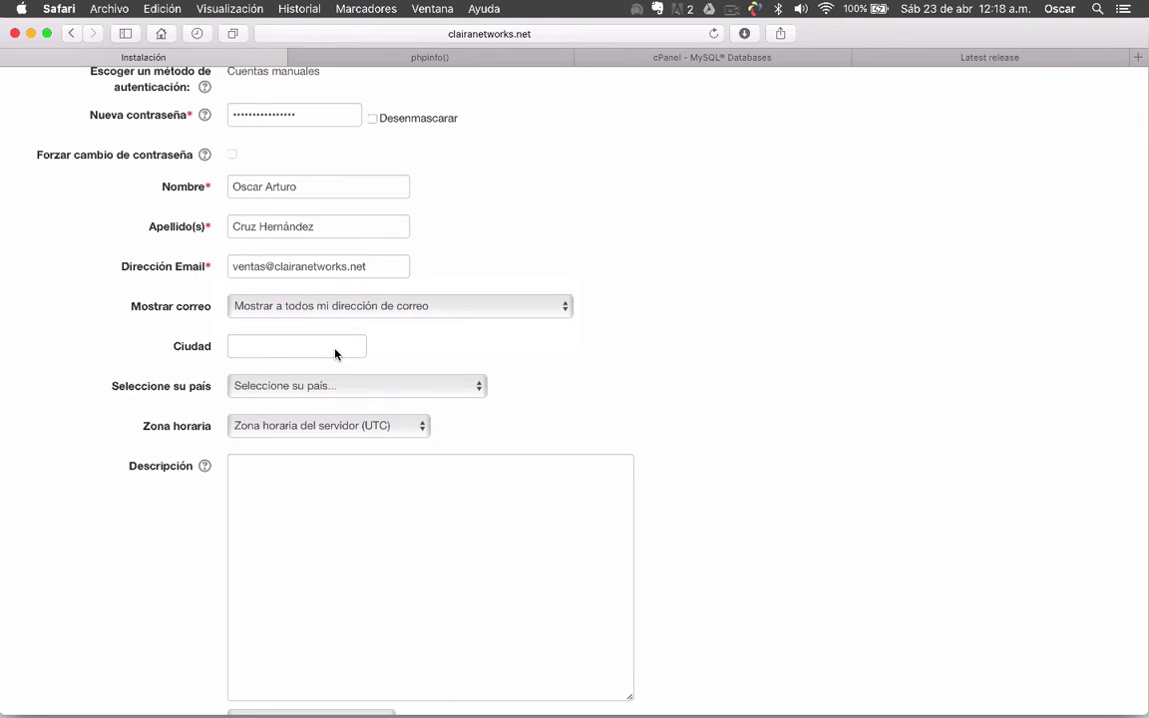
click(301, 347)
text(Santiago)
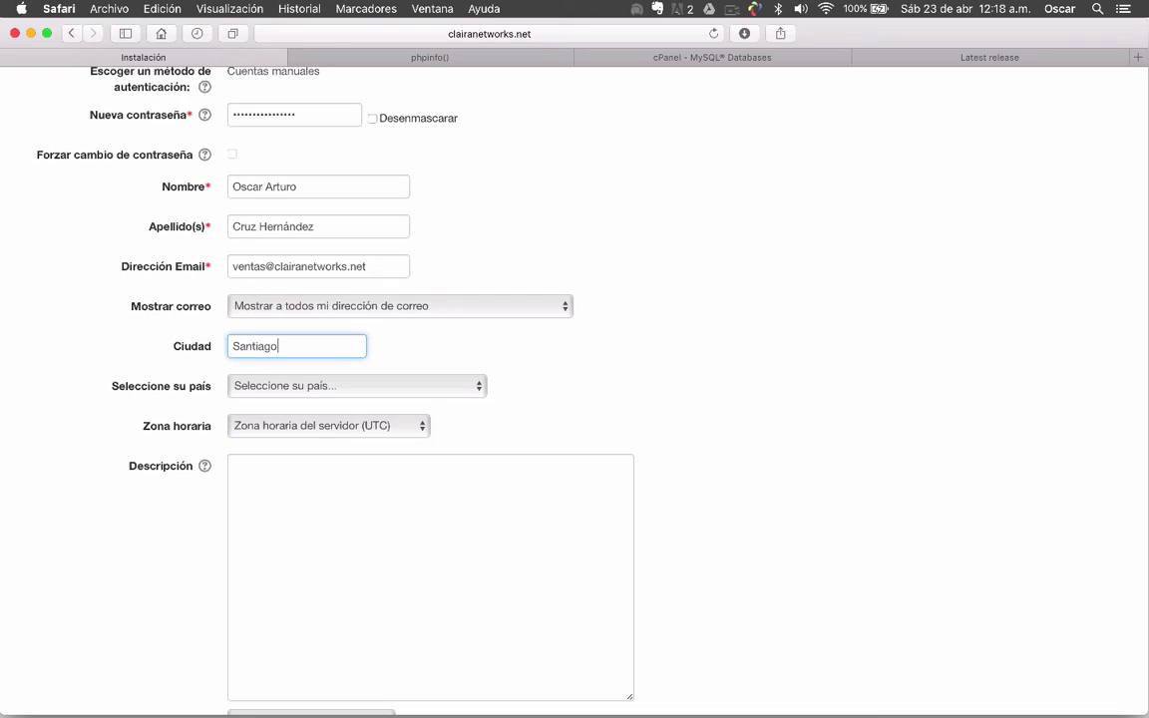
text( Juxtlahuaca)
click(504, 382)
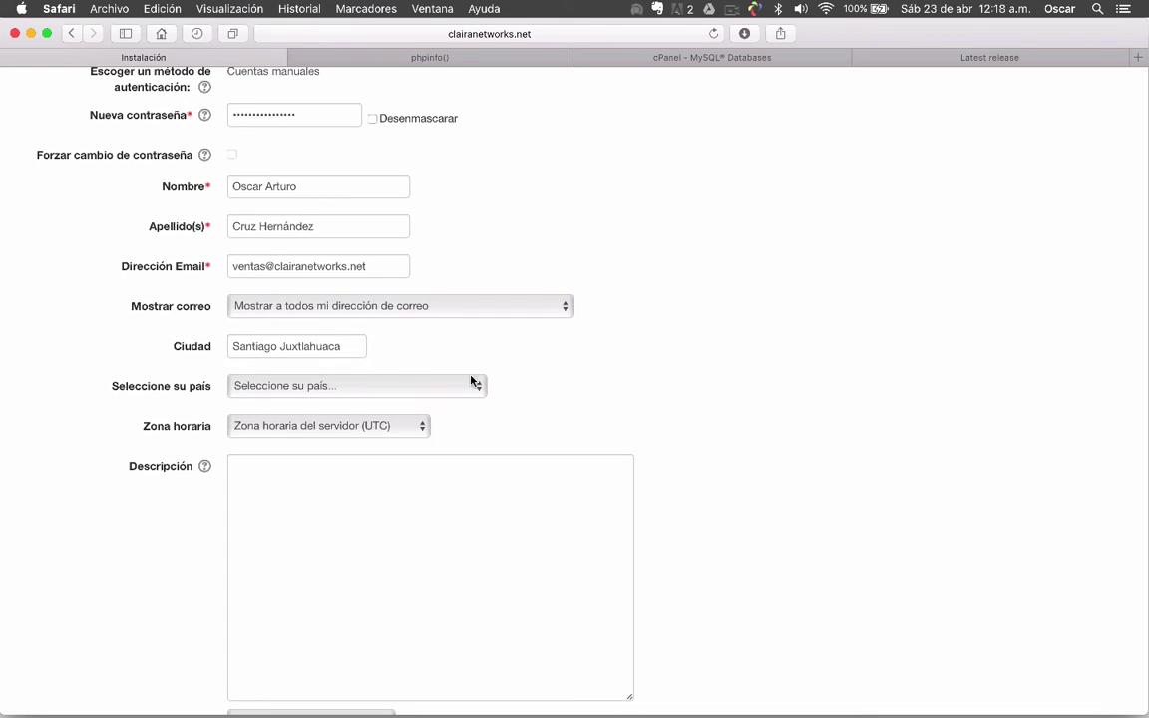
double_click(362, 353)
key(Right)
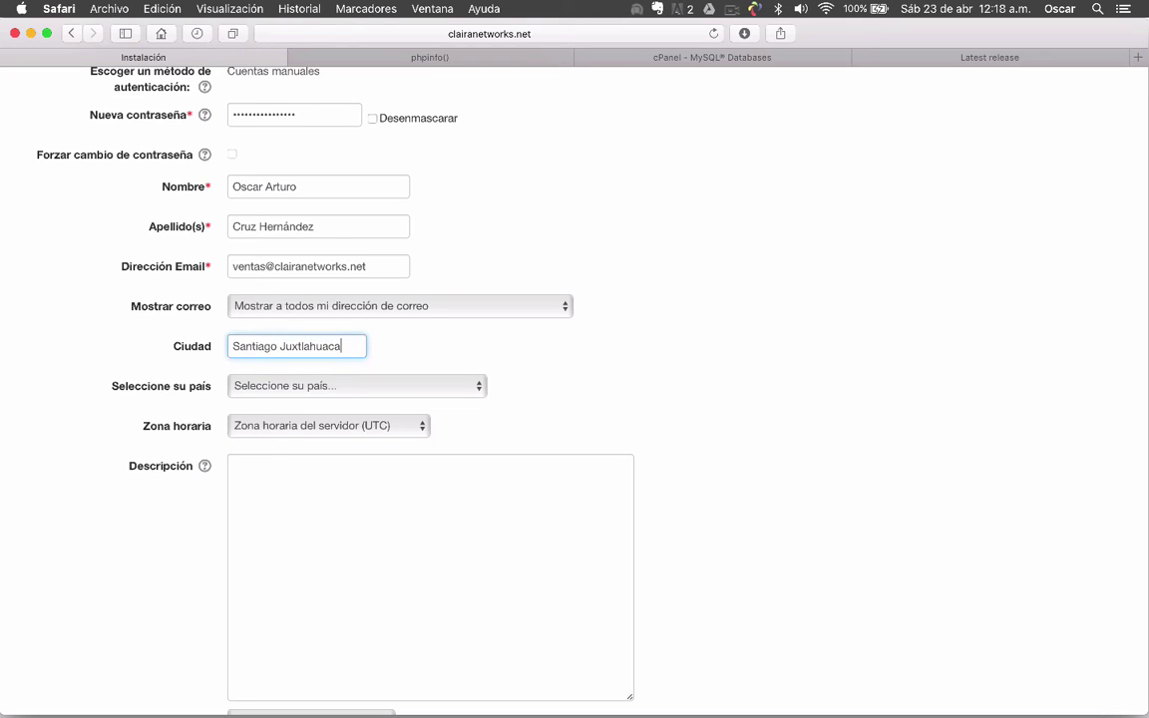
text(, Oaxaca)
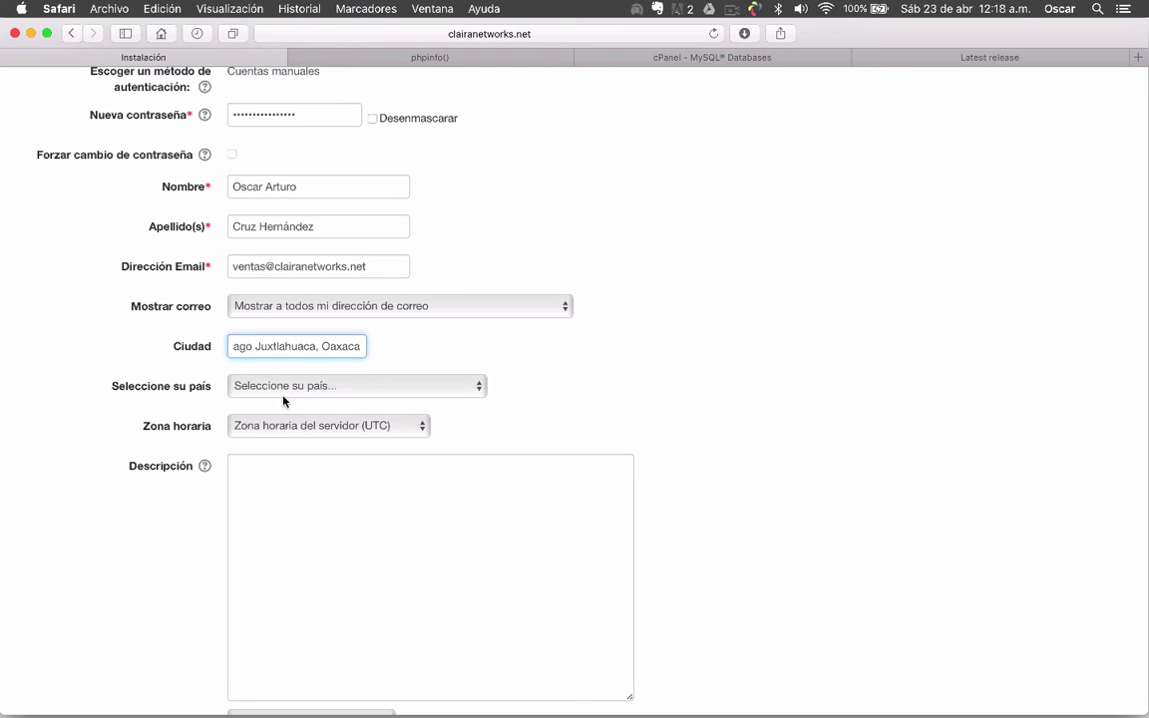
Choose México as the country
click(284, 395)
key(m)
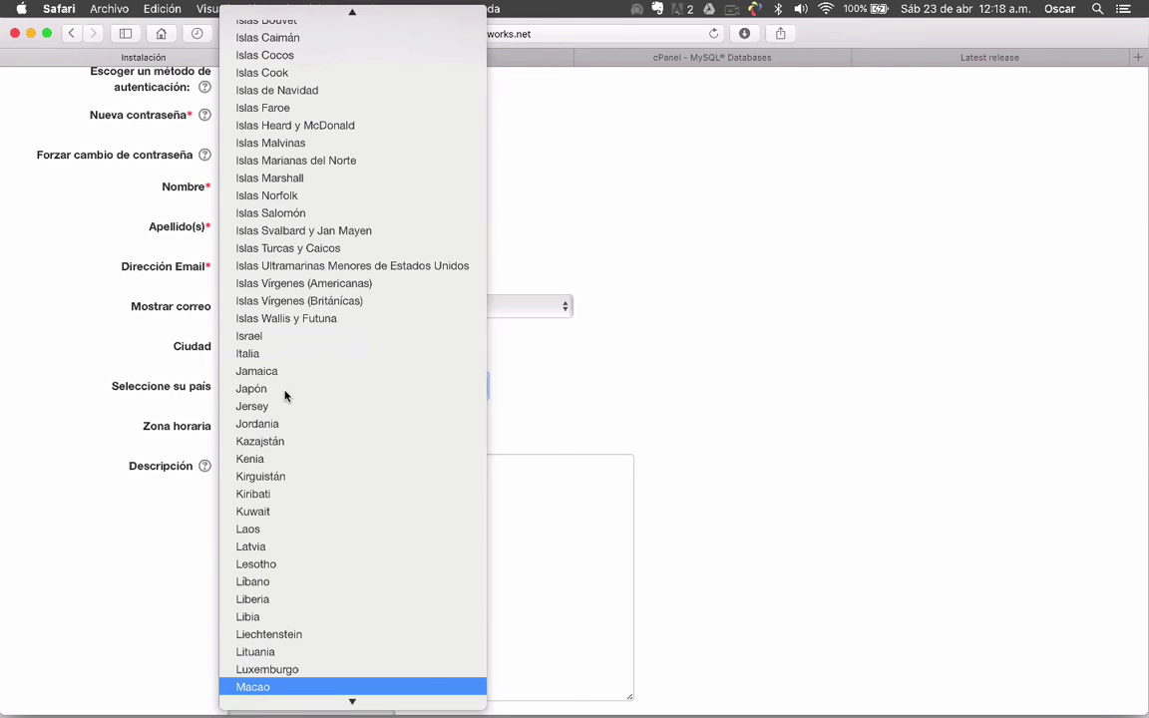
key(Down)
key(Down)
key(Down)
key(Down)
key(Down)
key(Down)
key(Down)
key(Down)
key(Down)
key(Down)
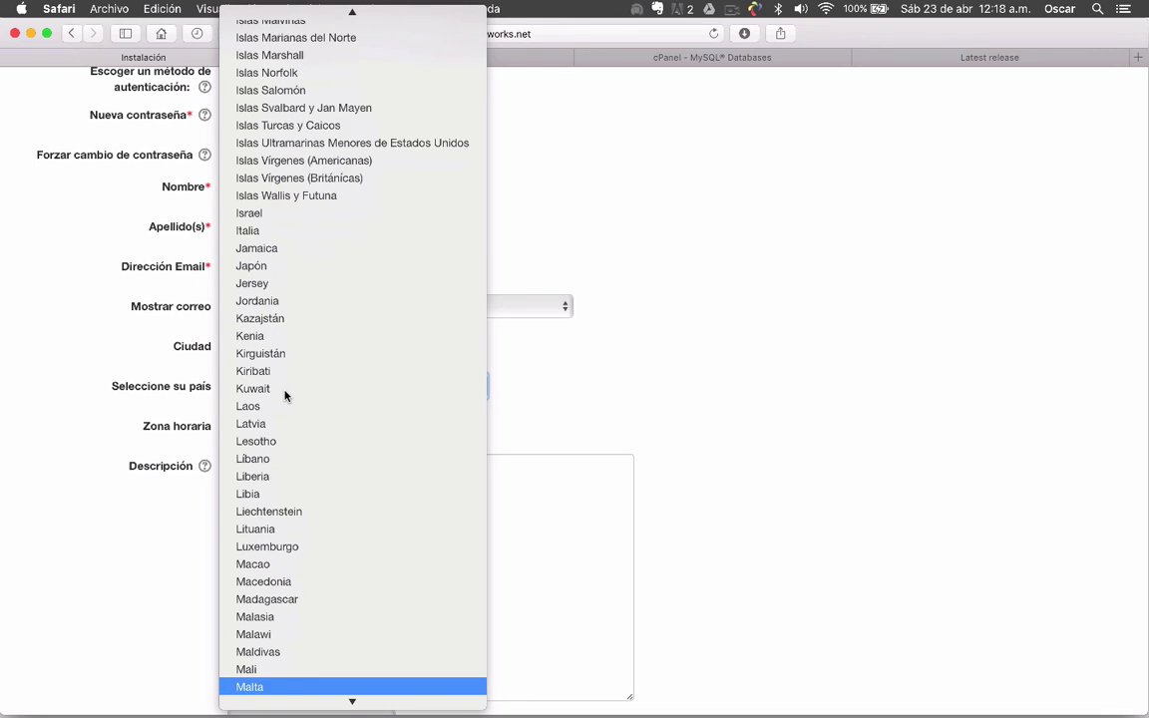
key(Down)
key(Down)
key(Down)
key(Return)
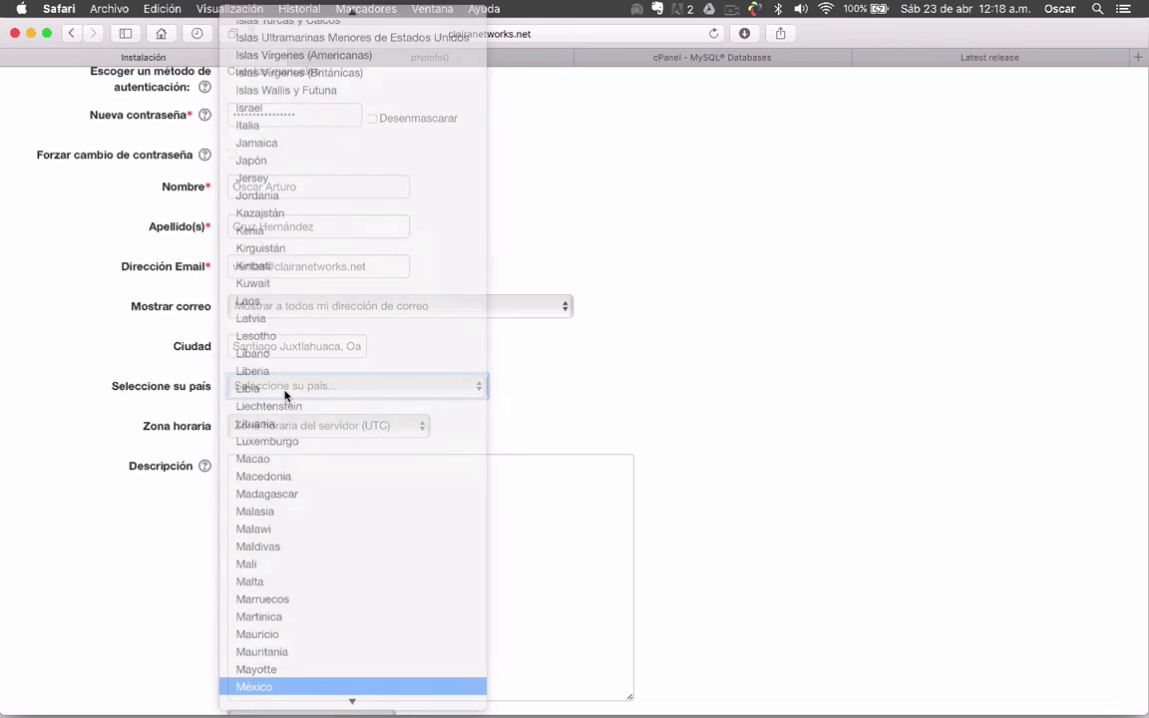
click(821, 416)
scroll(118, 470, down, 2)
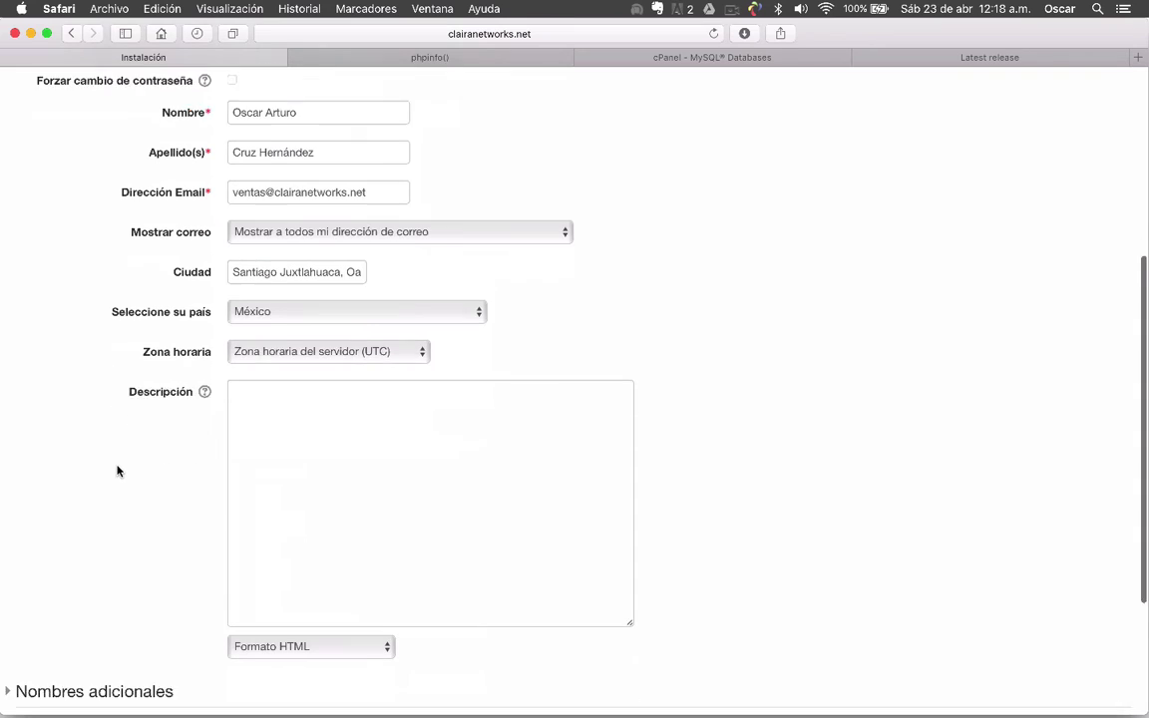
Pick América/México_DF from the Zona horaria list
click(427, 319)
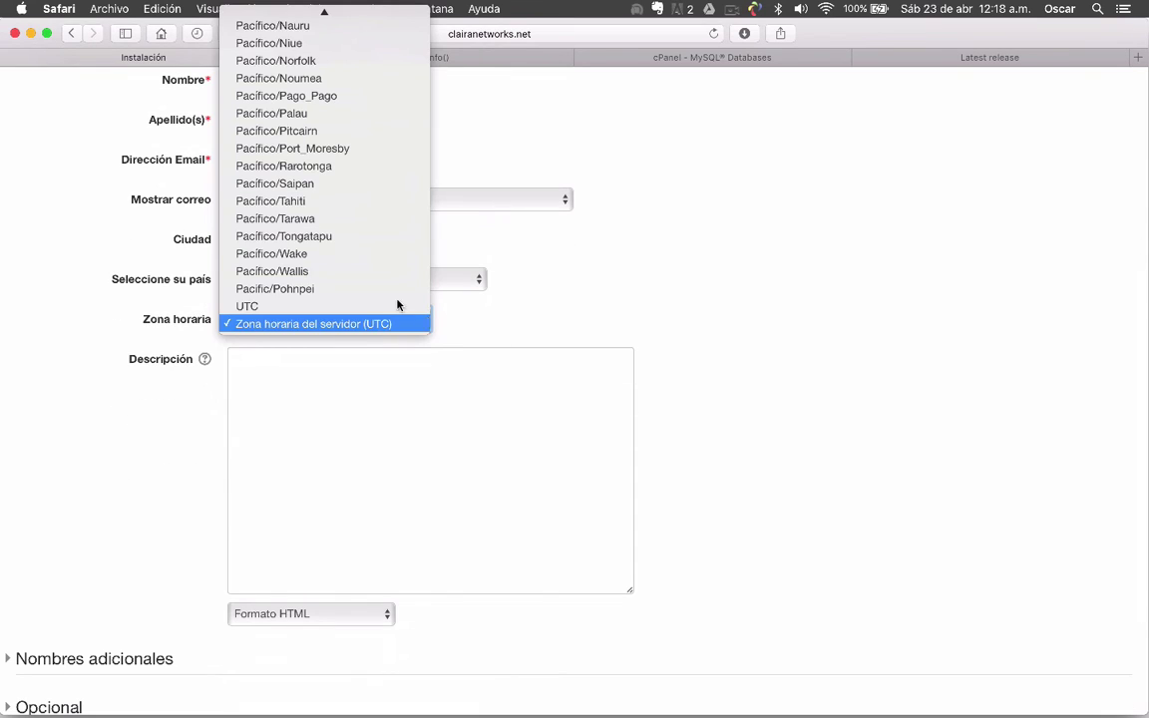
scroll(379, 224, up, 5)
scroll(377, 224, up, 15)
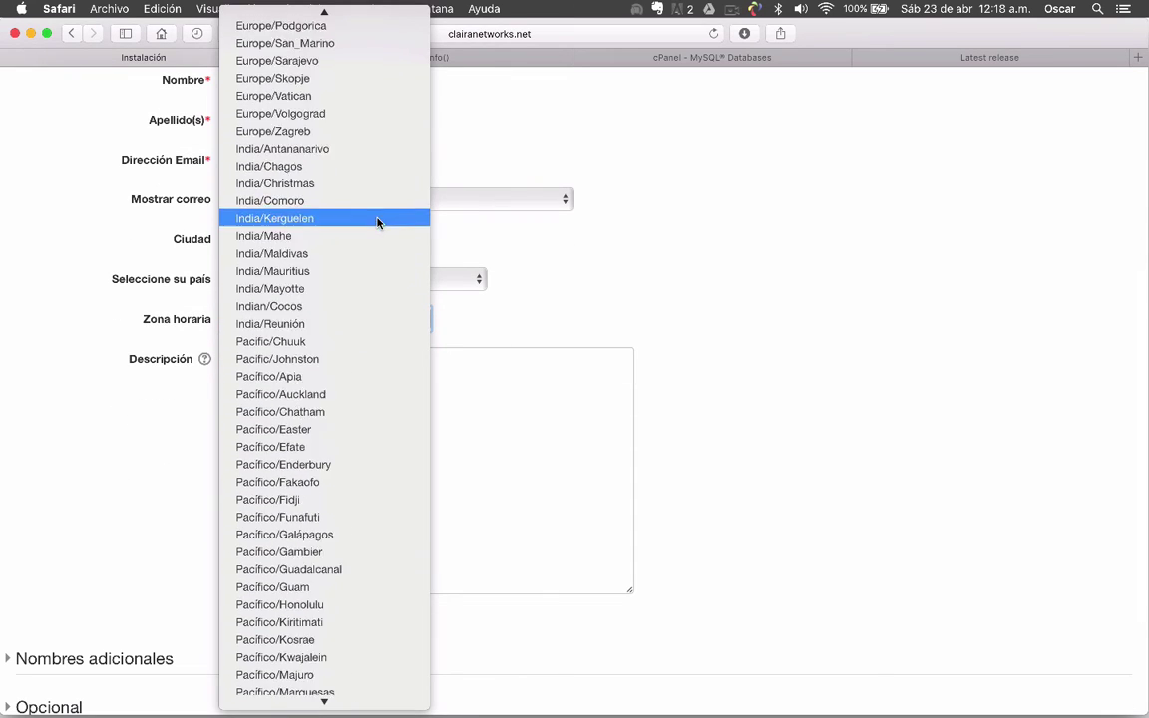
scroll(377, 224, up, 20)
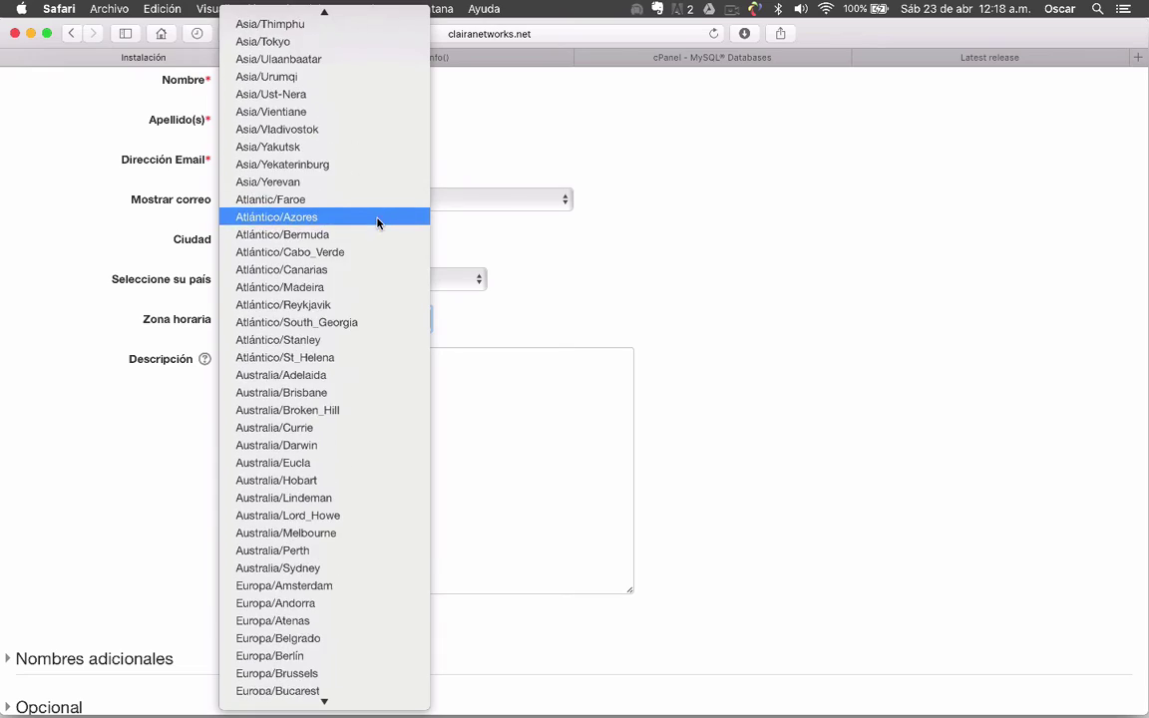
scroll(377, 224, up, 10)
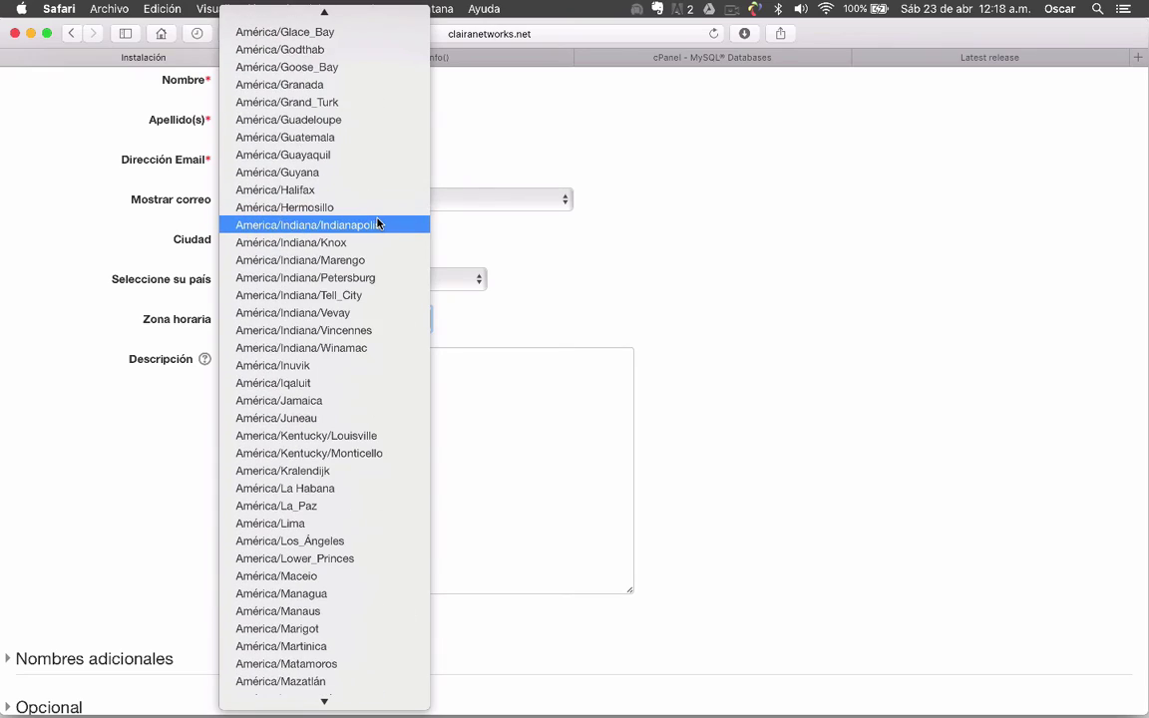
scroll(377, 223, up, 15)
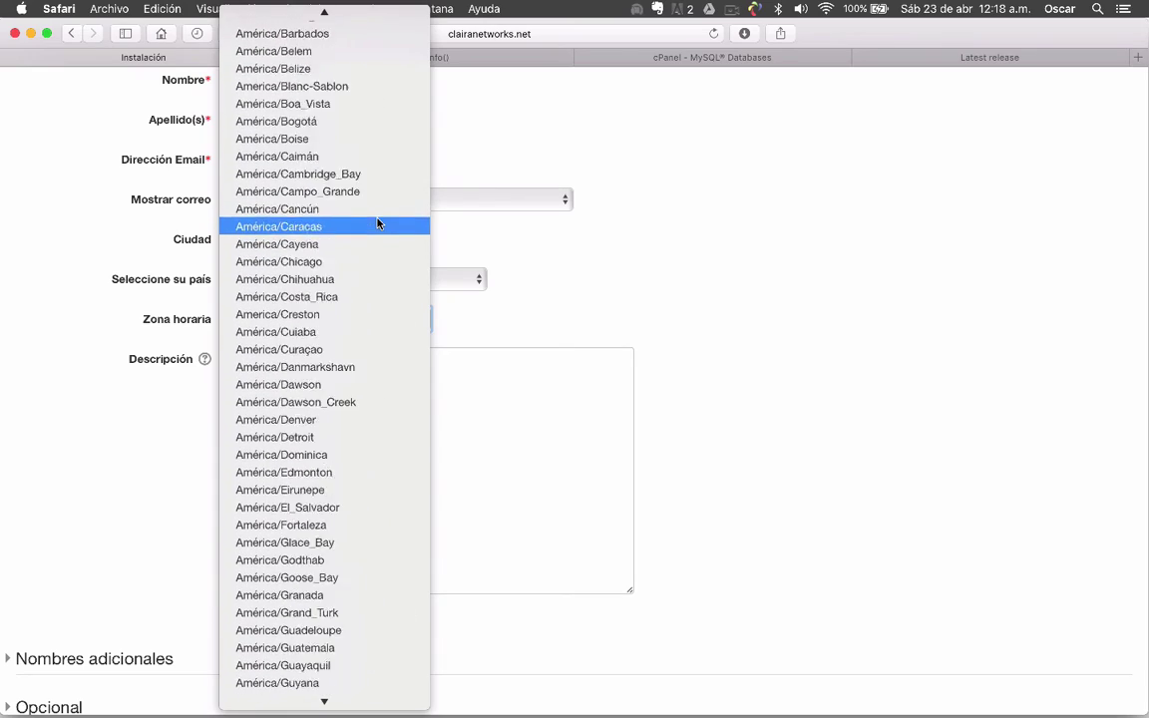
scroll(377, 224, up, 10)
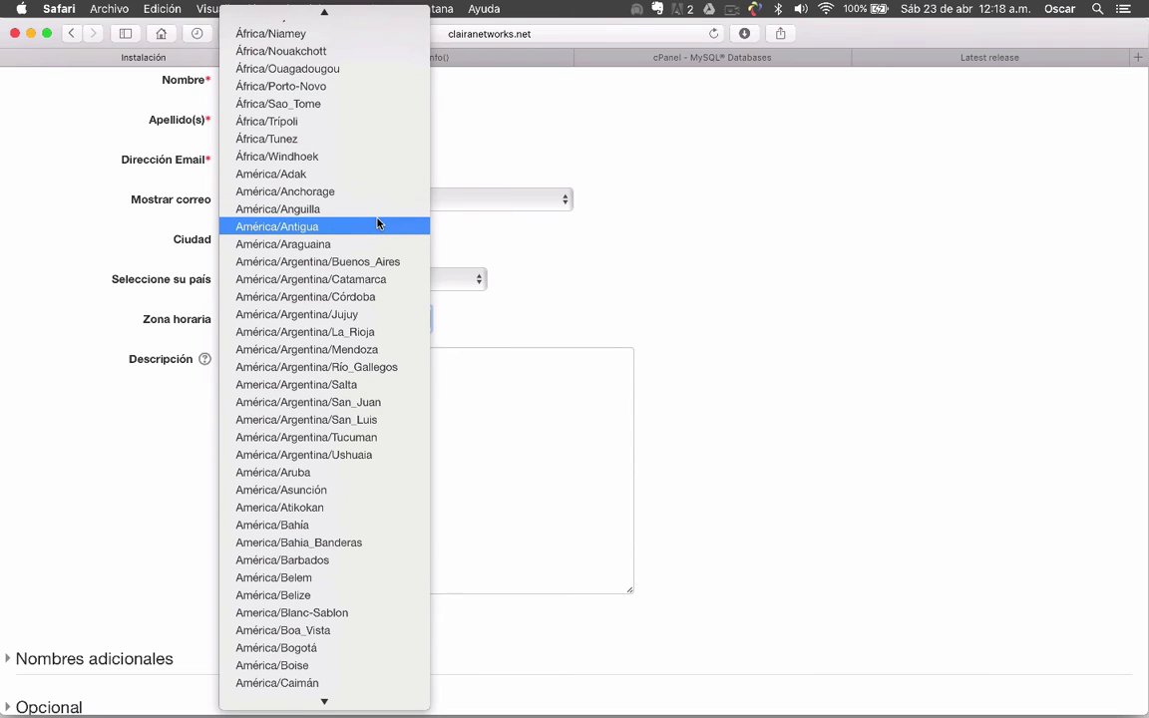
scroll(377, 223, up, 6)
scroll(378, 224, up, 9)
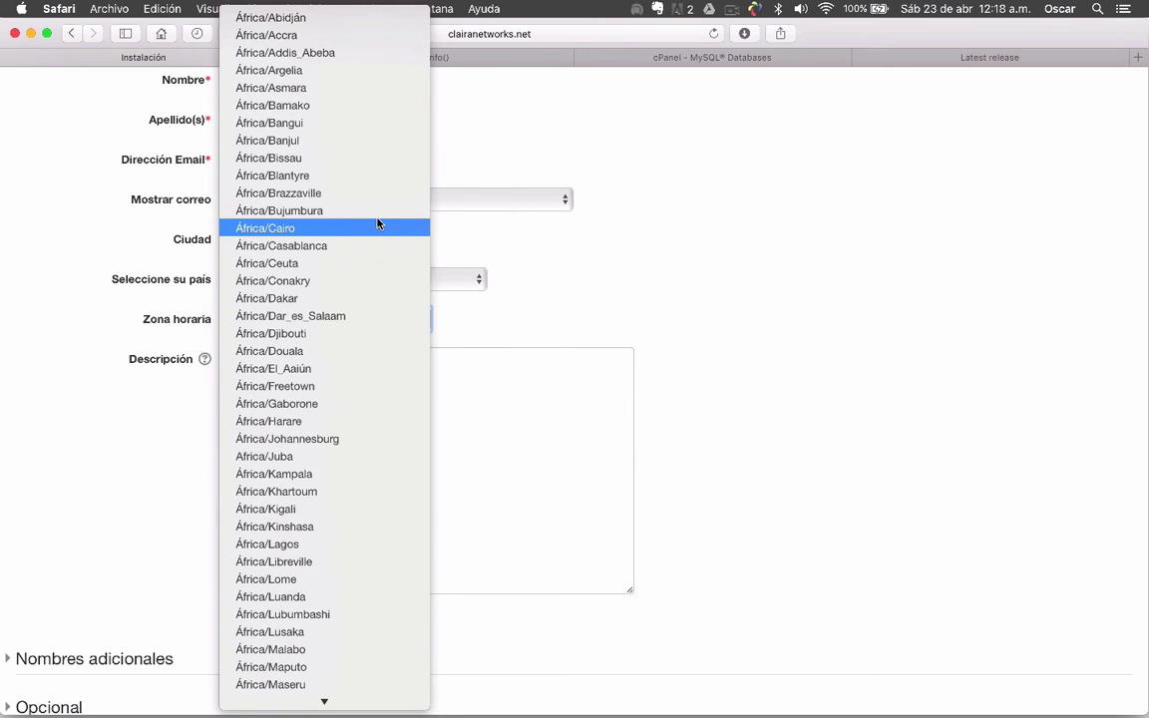
scroll(377, 223, down, 13)
scroll(377, 224, down, 8)
scroll(377, 224, up, 1)
scroll(377, 223, down, 4)
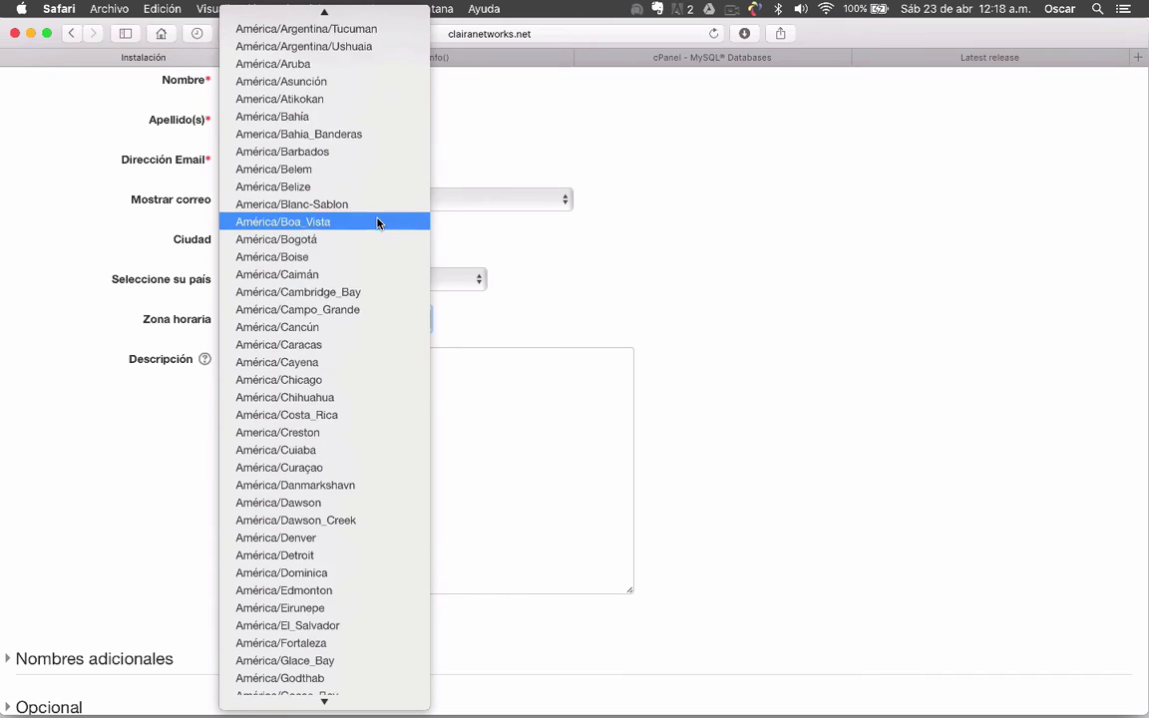
scroll(377, 224, down, 7)
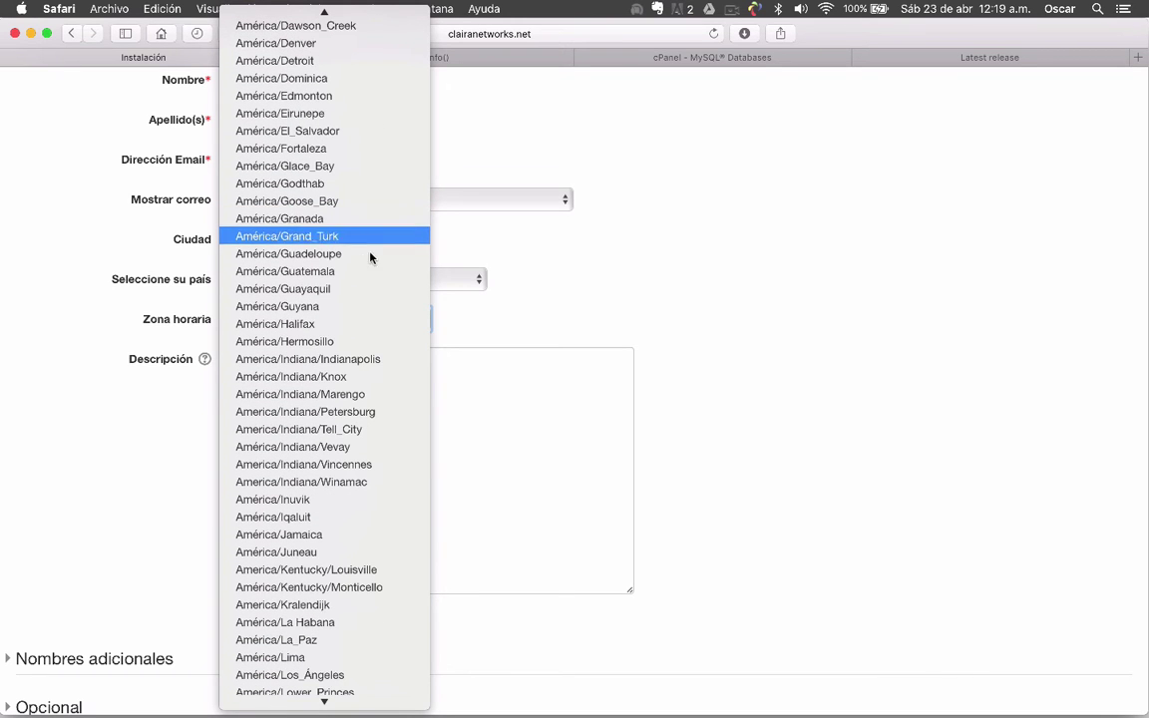
scroll(353, 392, down, 5)
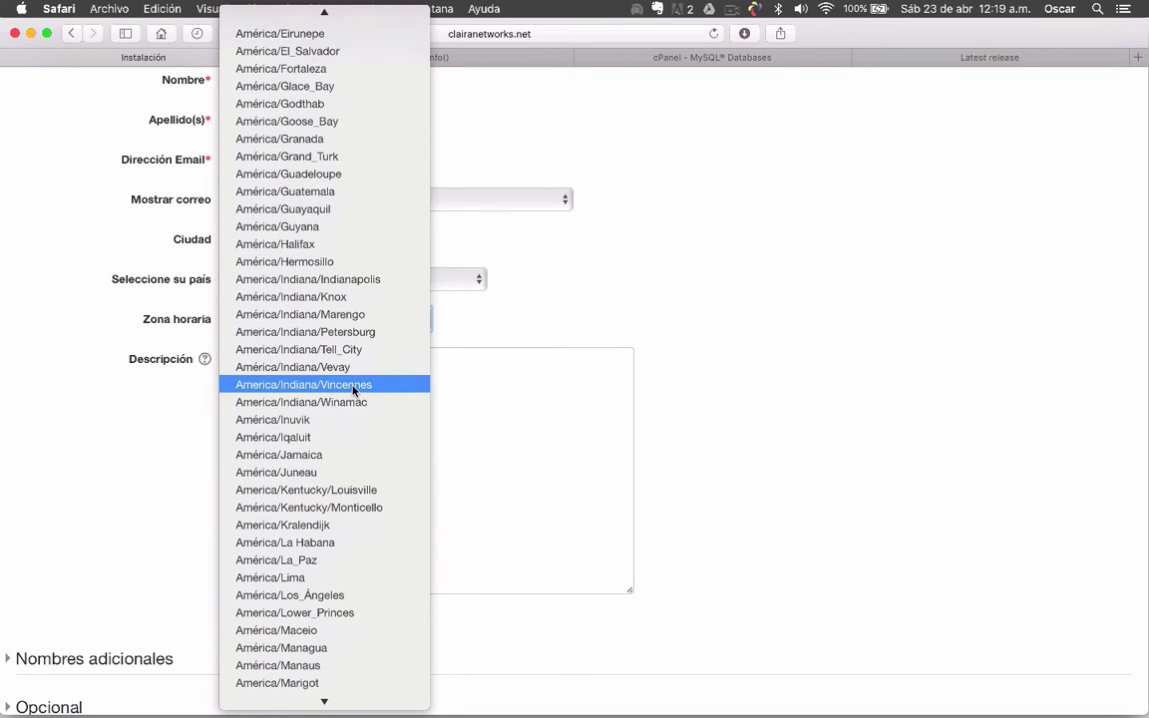
scroll(353, 390, down, 2)
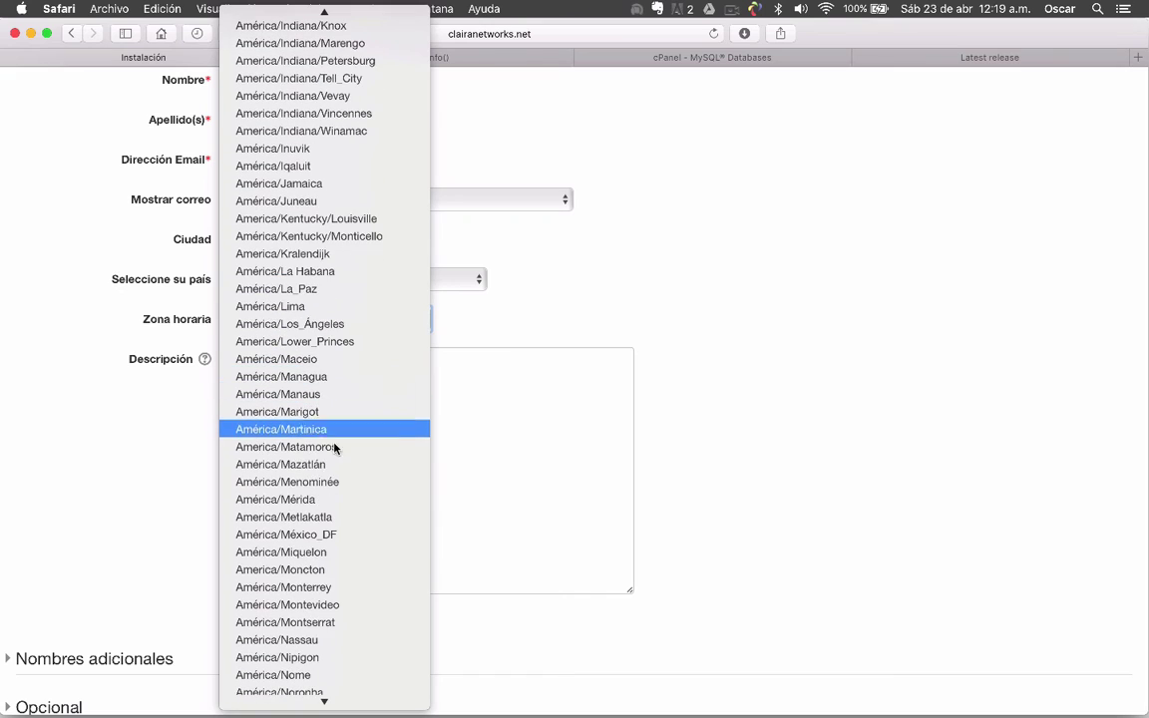
click(331, 540)
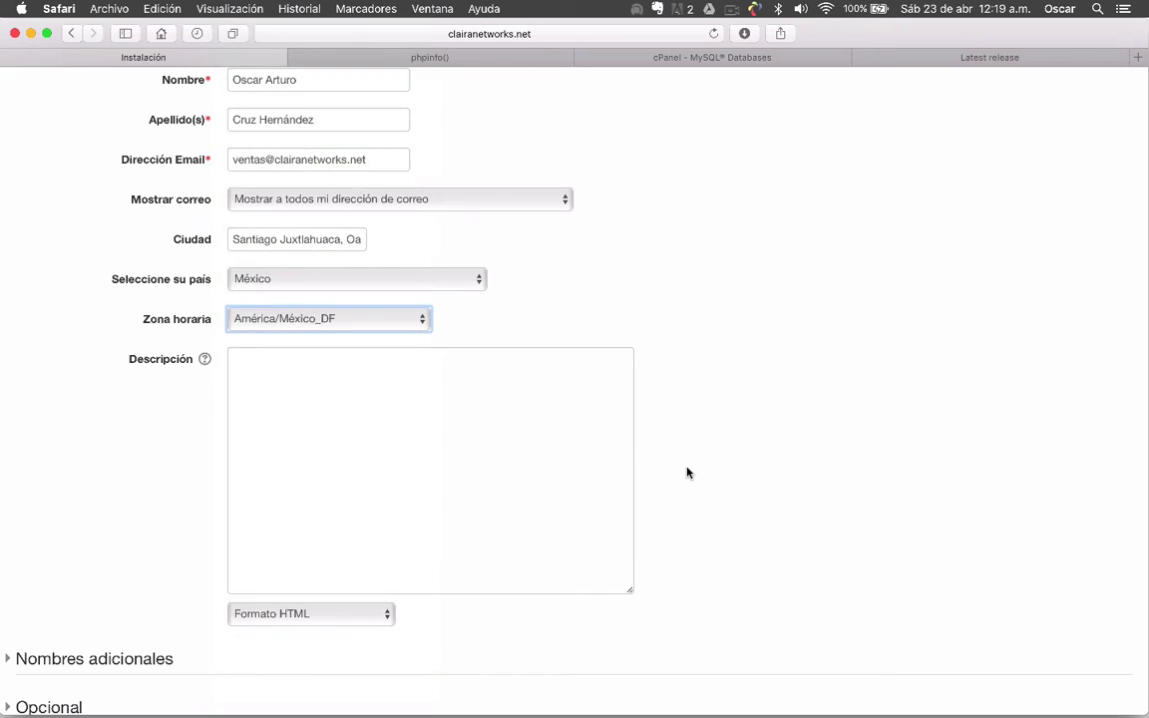
Type 'Este usuario es el administrado de la plataforma moodle' into the Descripción area
click(378, 398)
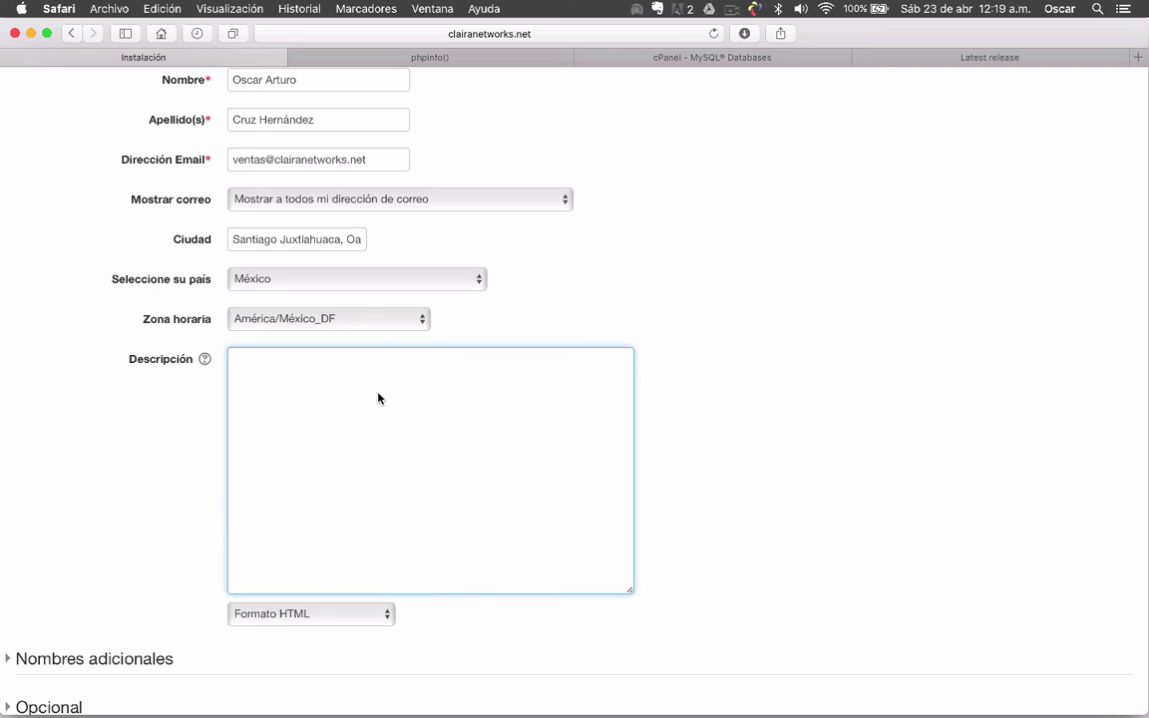
scroll(331, 423, up, 6)
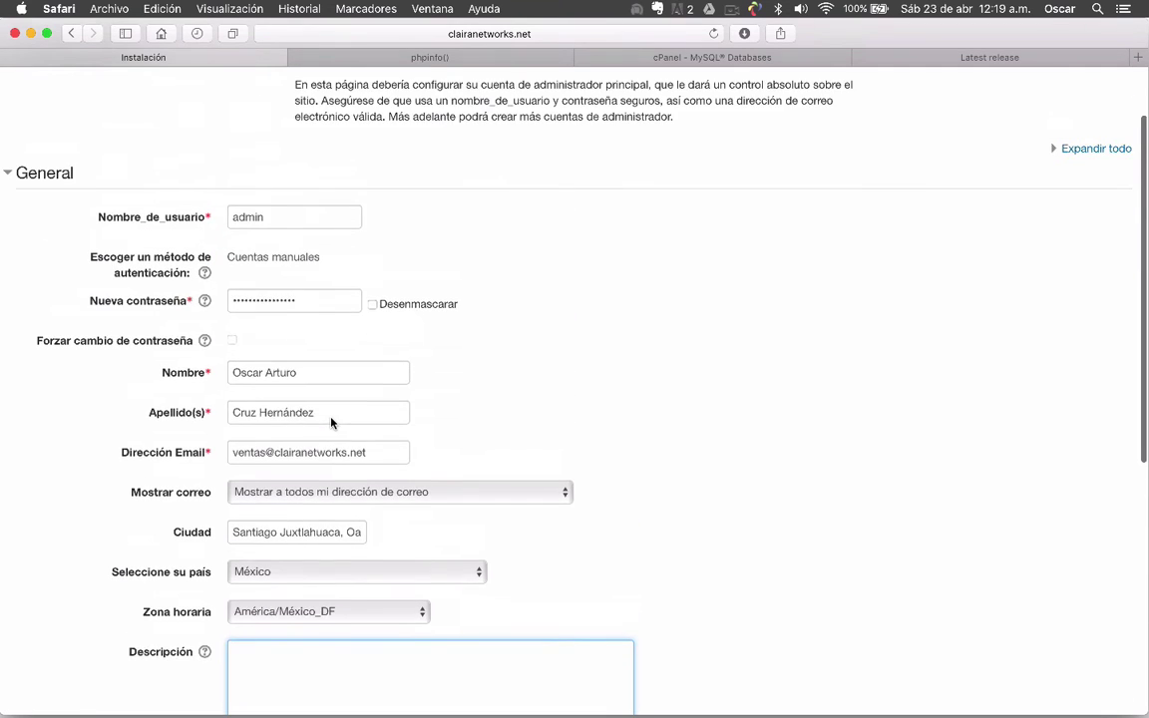
scroll(331, 420, down, 8)
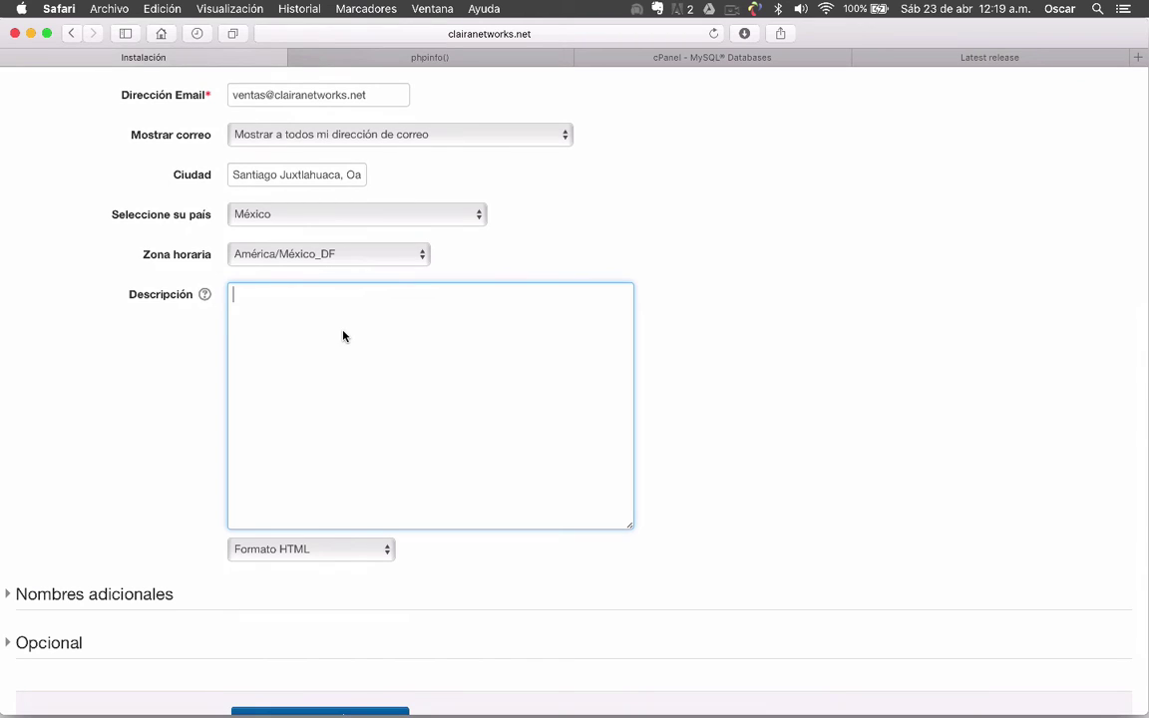
text(Este usuario es el ad)
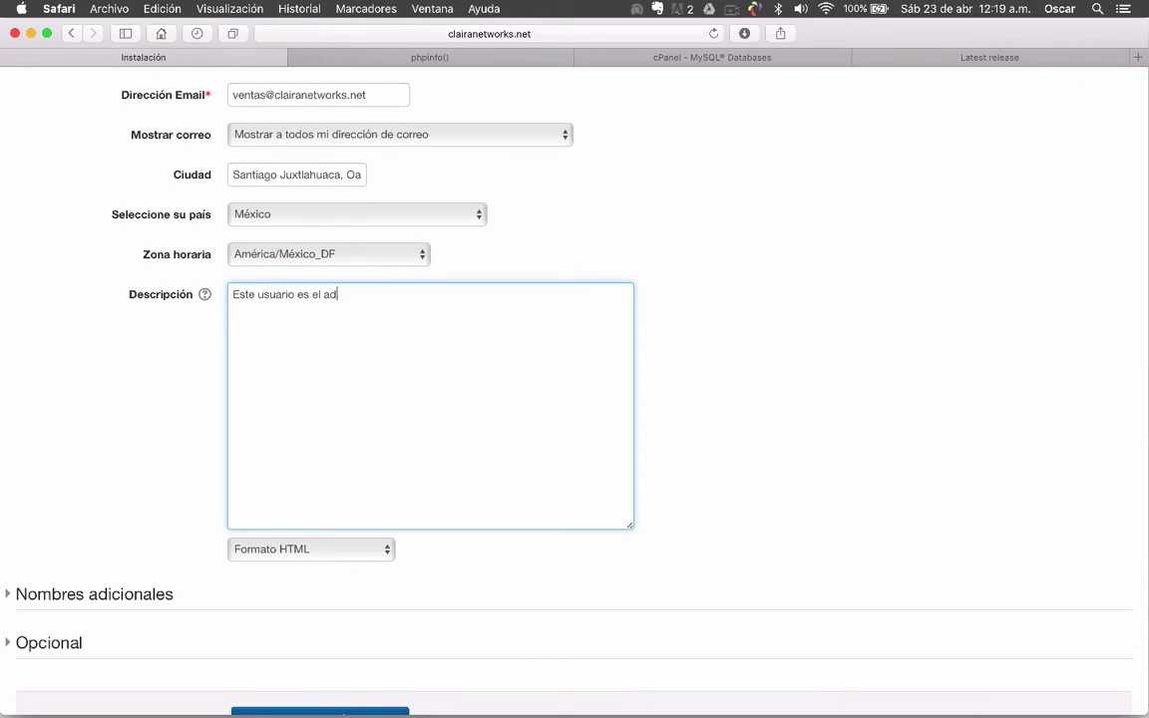
text(ministrado de la plataforma)
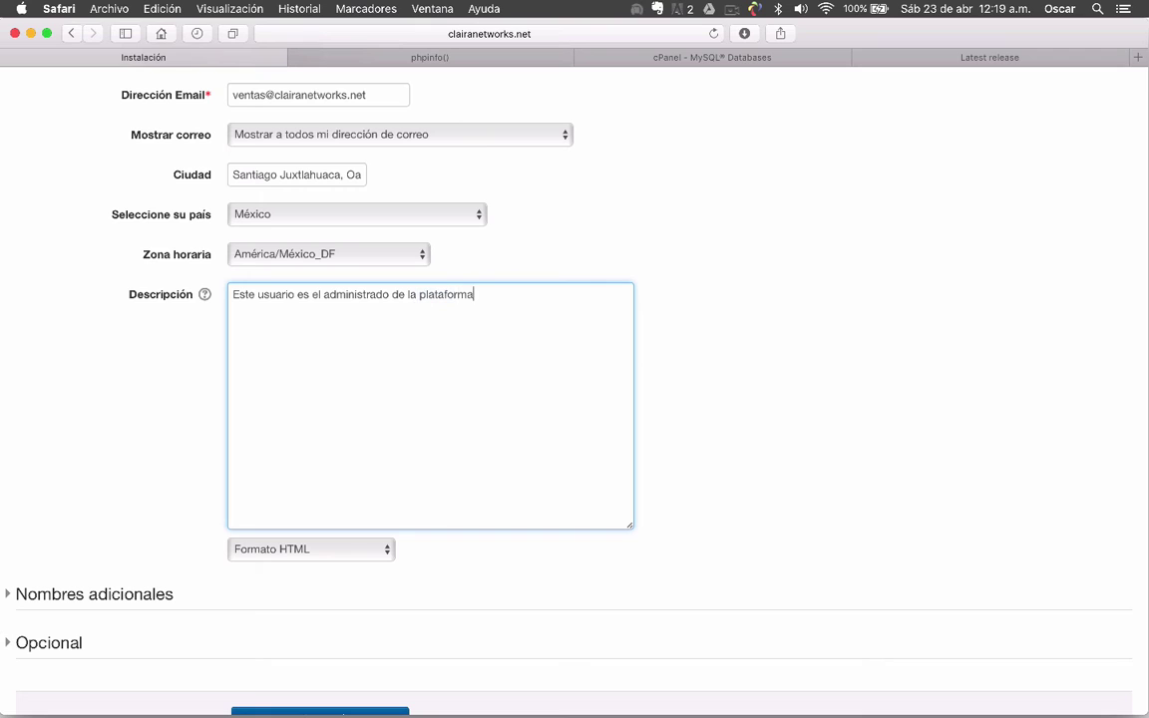
text( moodle)
click(762, 325)
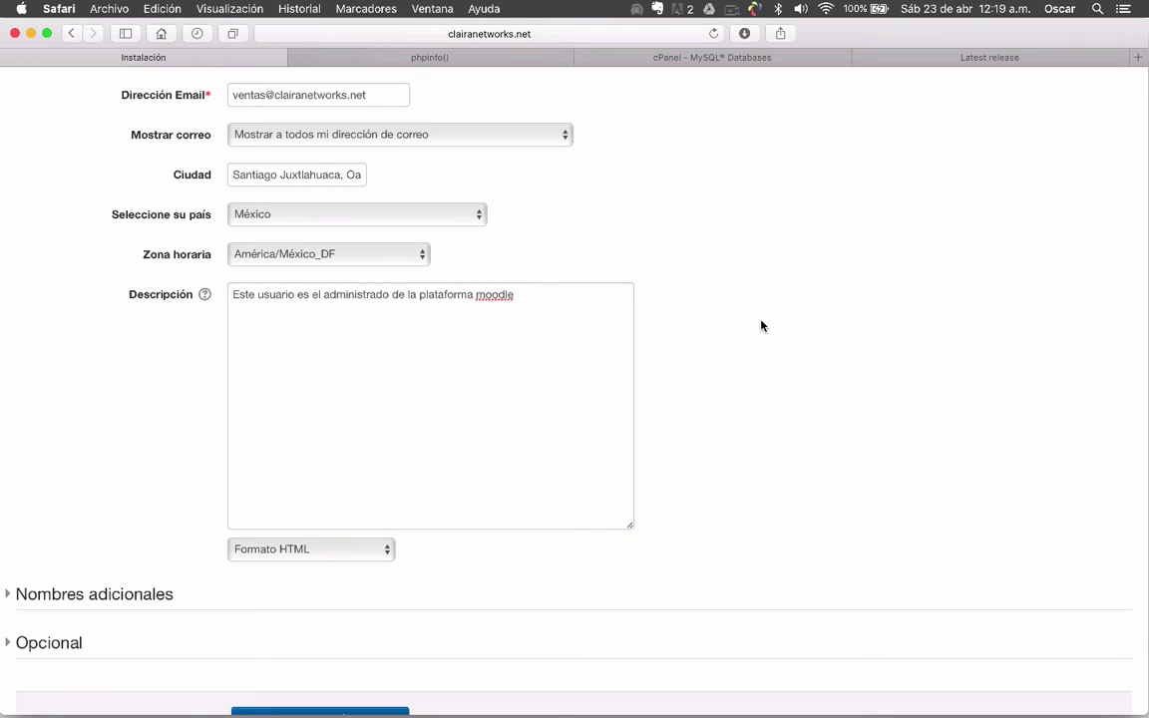
scroll(762, 325, down, 2)
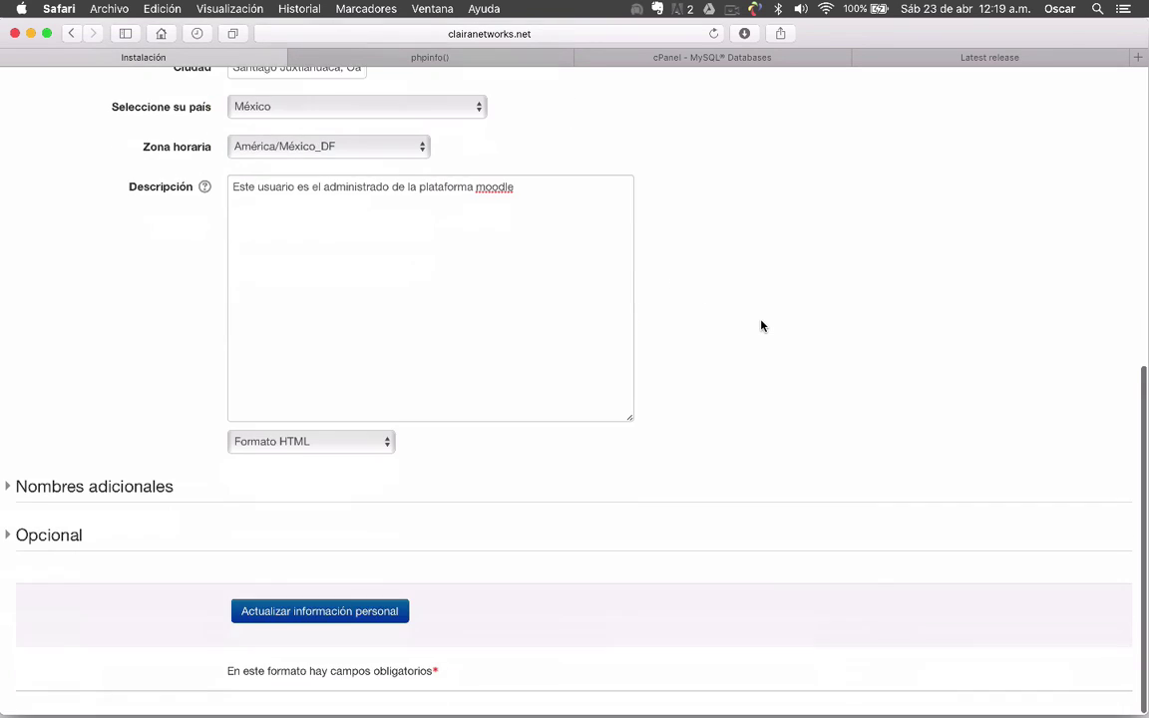
Expand the Nombres adicionales and Opcional sections of the form
click(22, 487)
scroll(59, 399, down, 3)
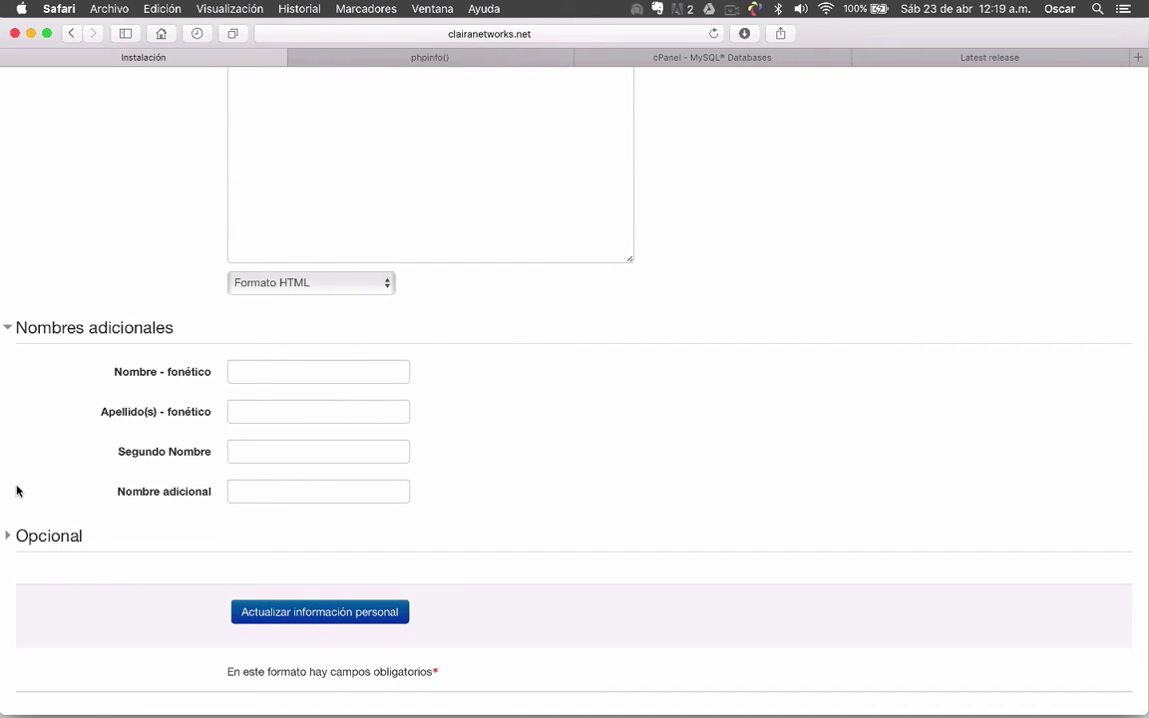
click(15, 539)
scroll(724, 490, down, 5)
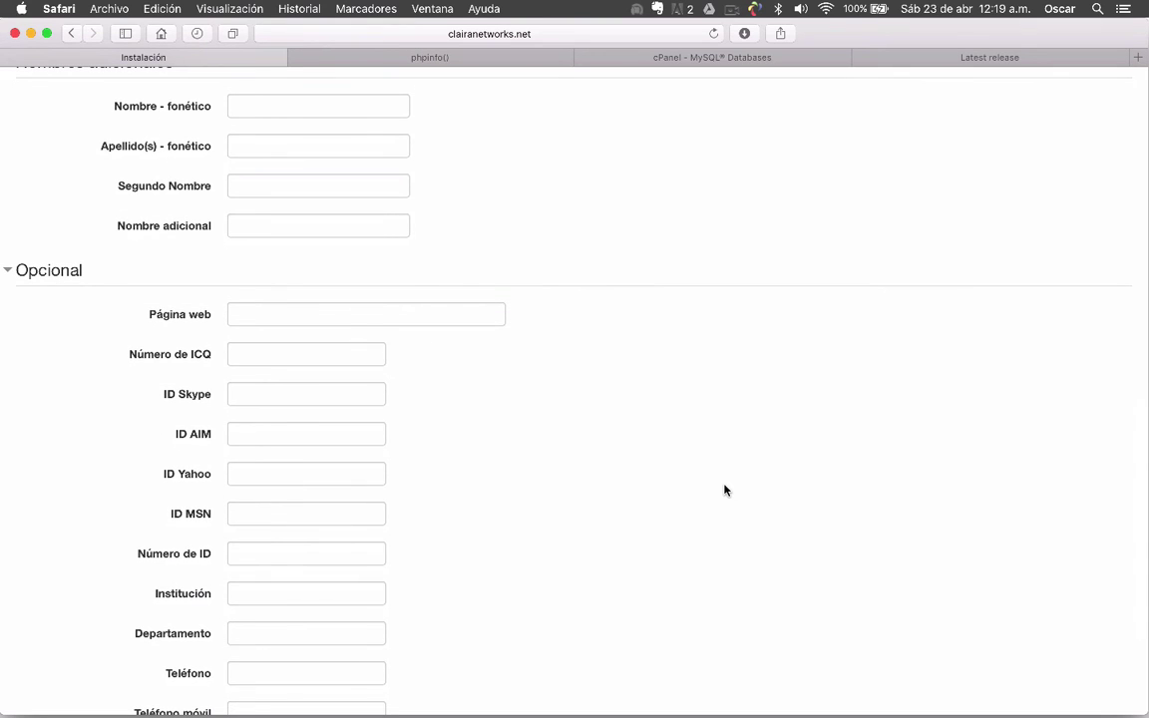
scroll(724, 490, down, 4)
scroll(724, 490, up, 6)
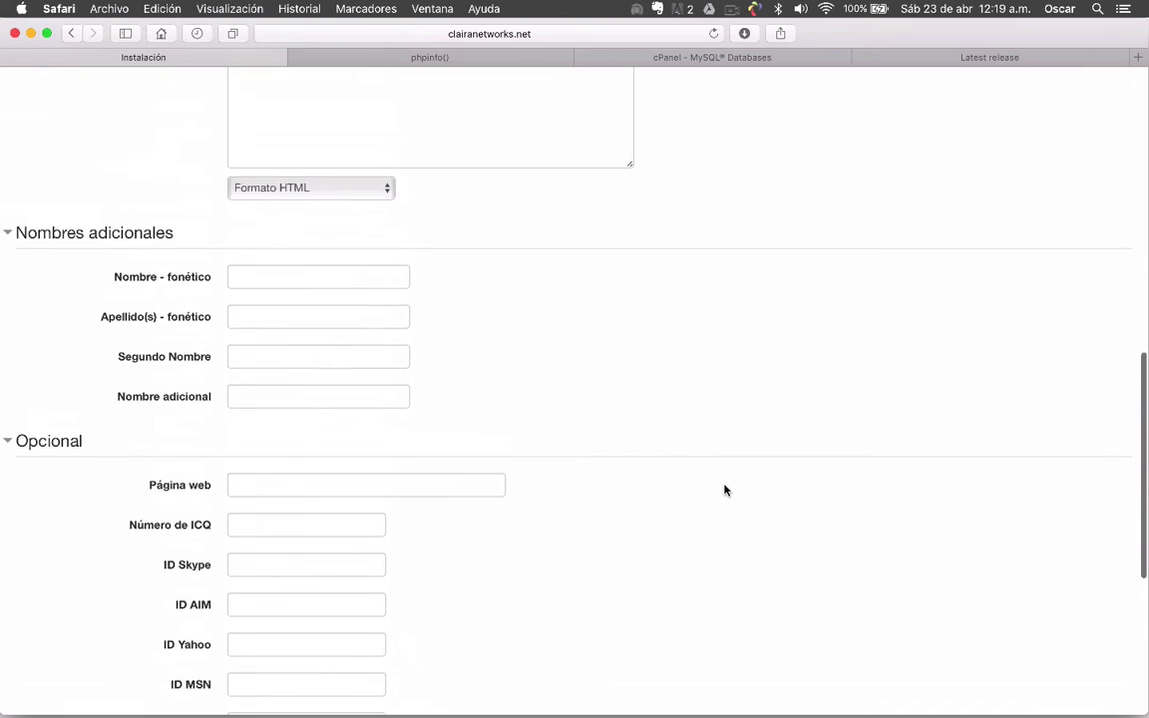
scroll(724, 490, down, 4)
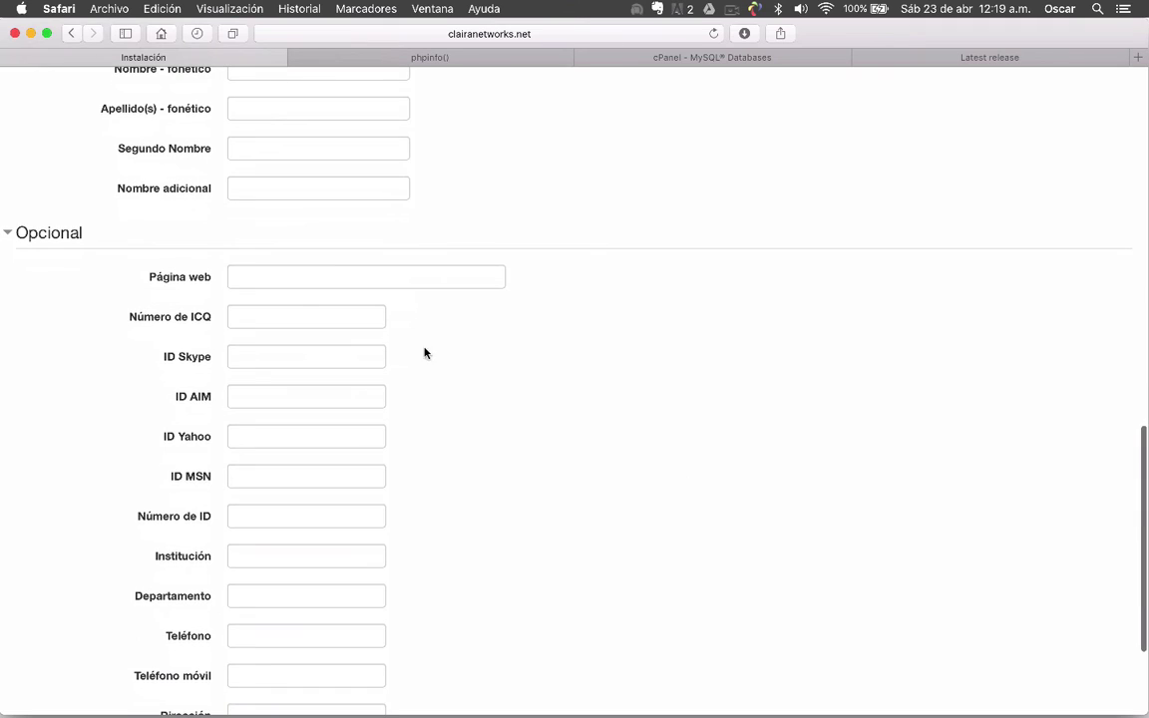
click(287, 275)
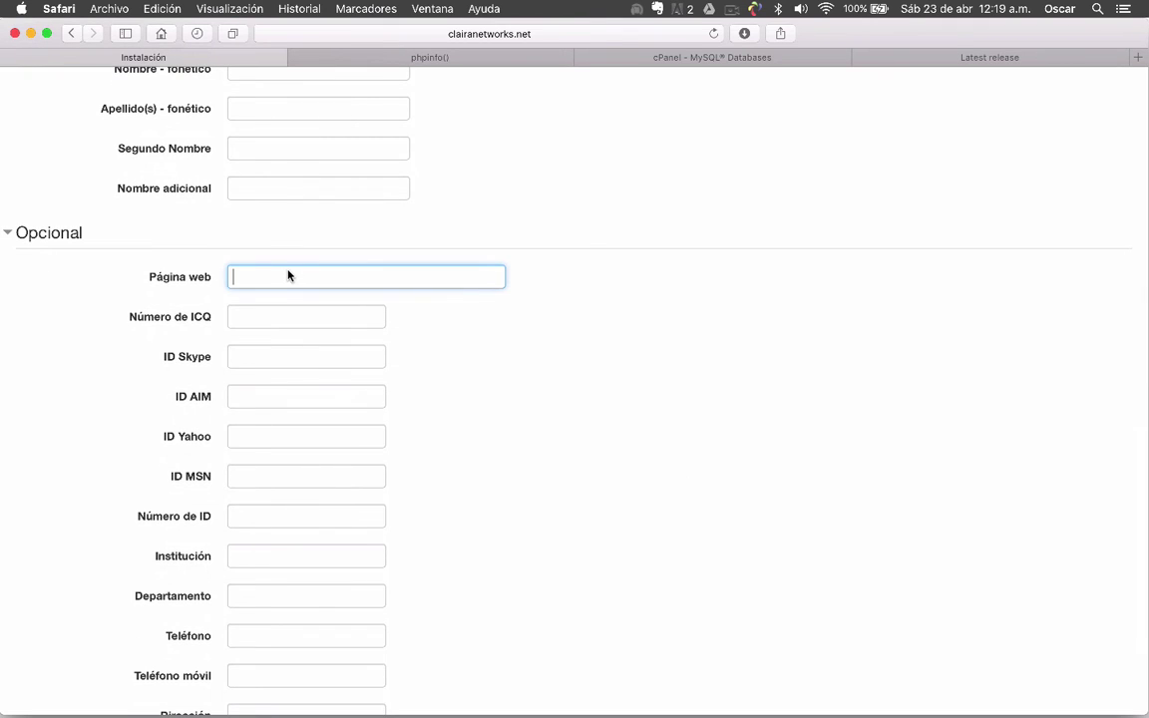
text(http://www.clairanetsorks)
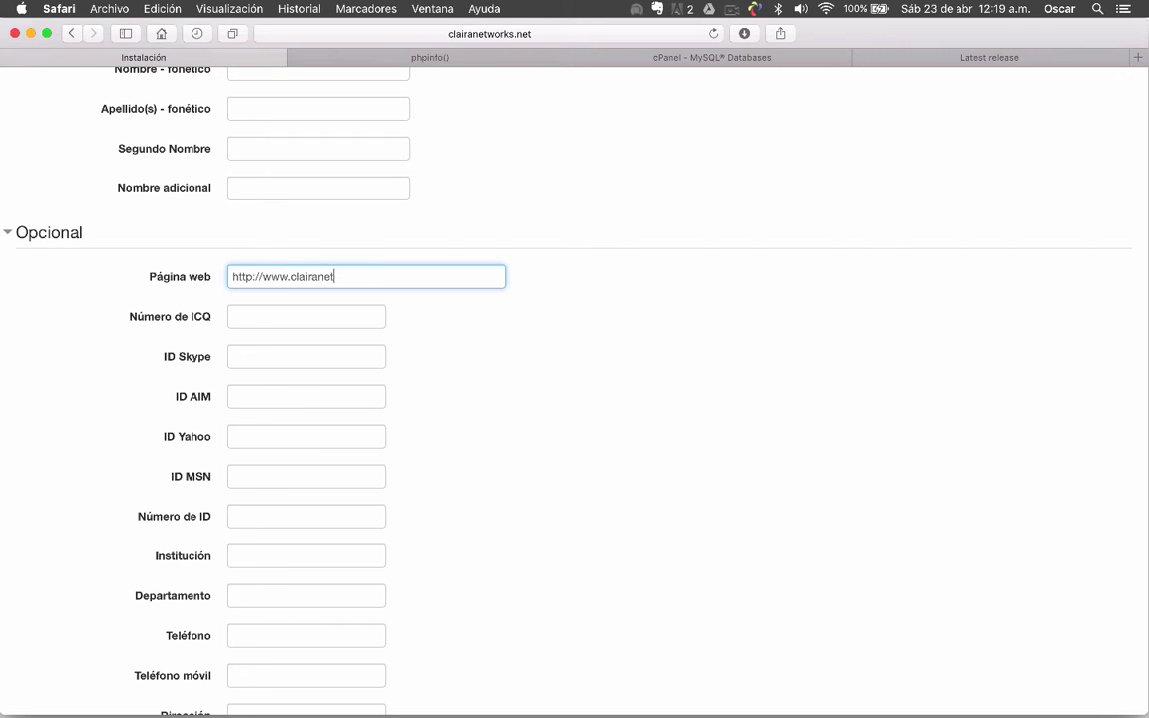
key(BackSpace)
key(BackSpace)
key(BackSpace)
key(BackSpace)
key(BackSpace)
text(works)
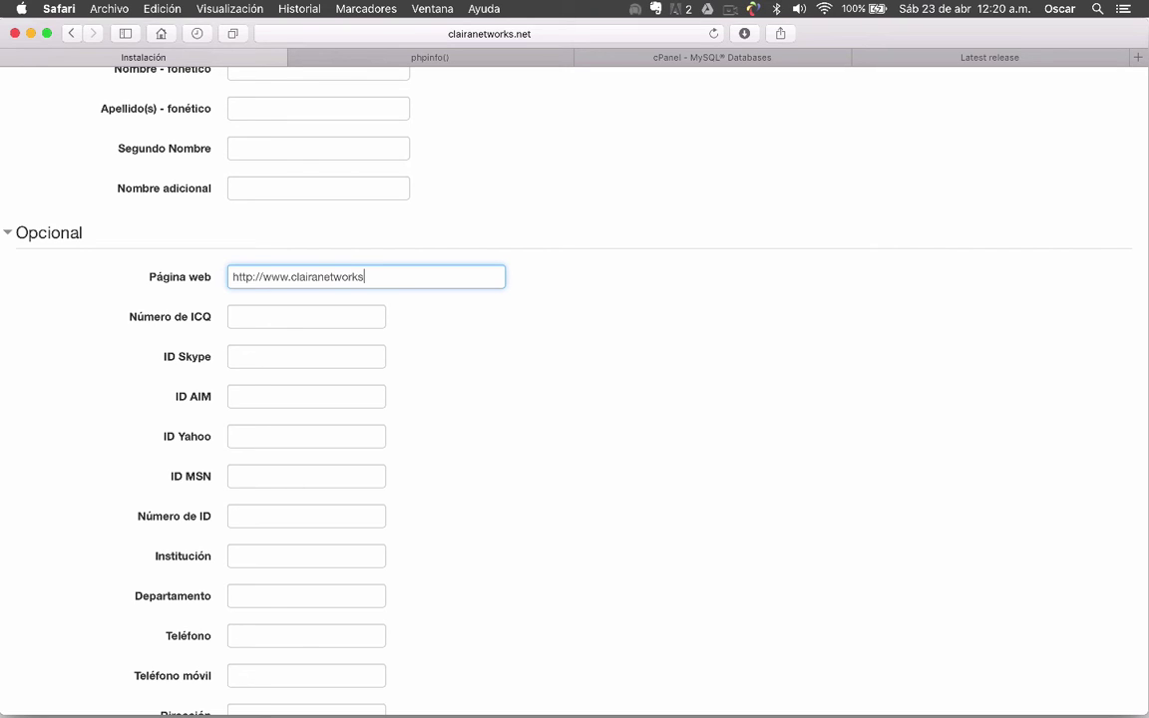
text(.net)
click(469, 316)
scroll(319, 375, down, 5)
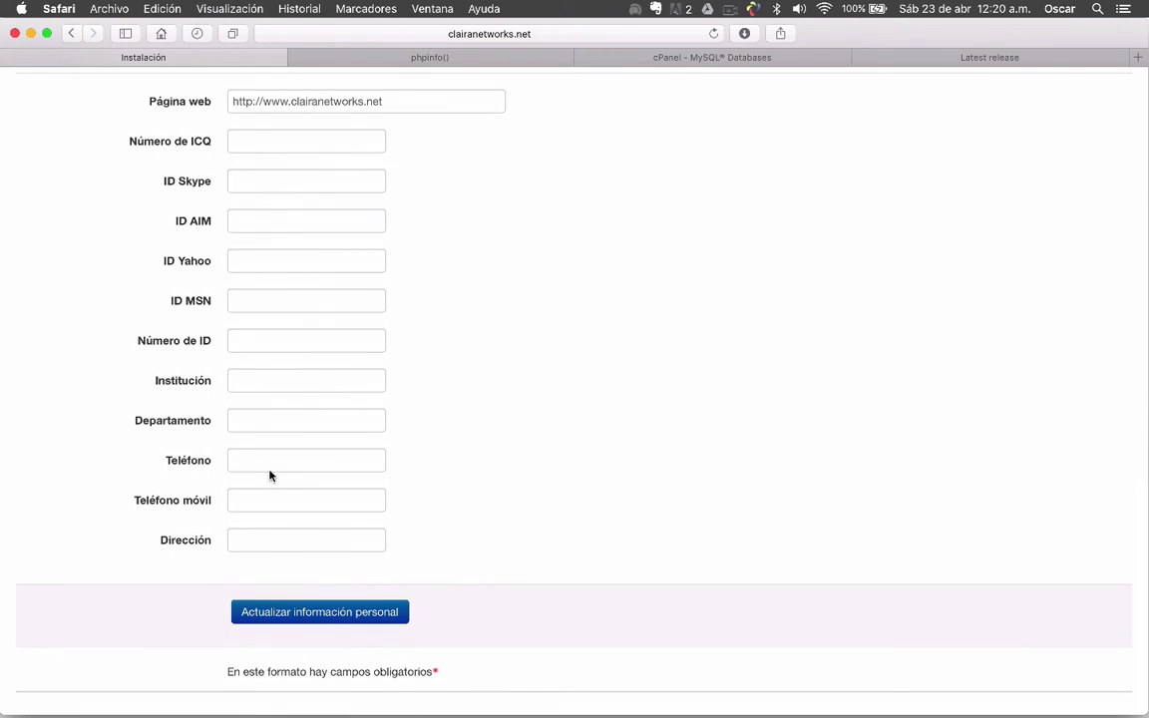
Enter the phone number, then move it from Teléfono into Teléfono móvil
click(282, 463)
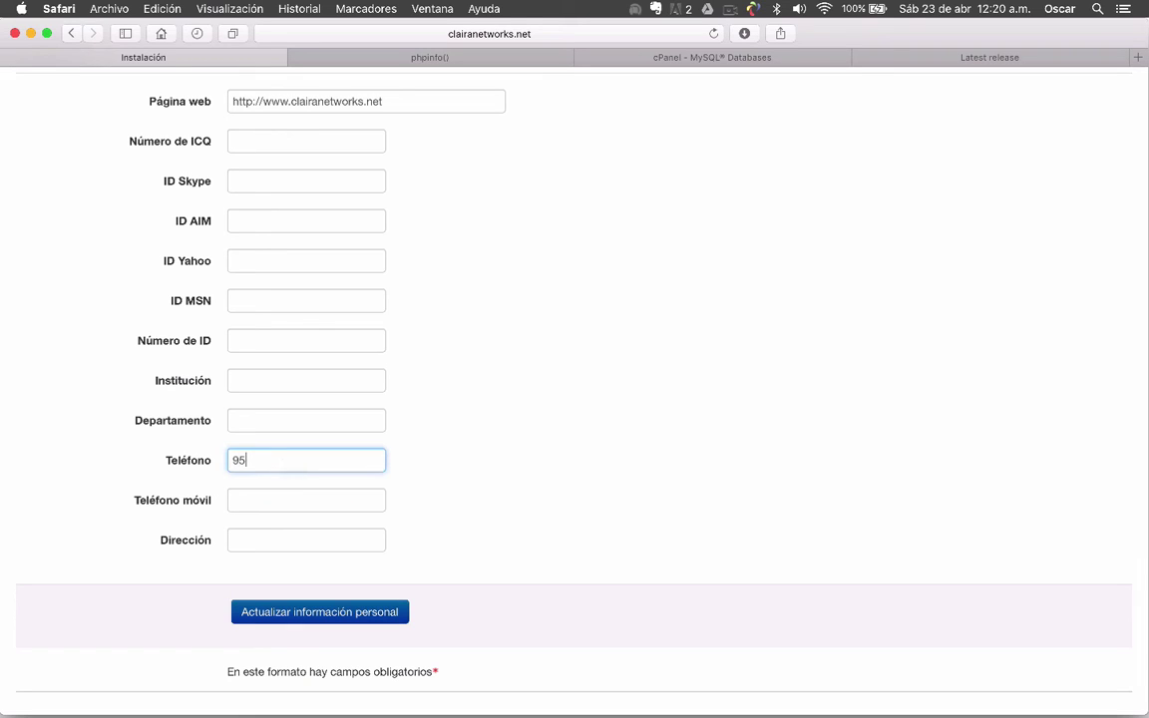
drag(328, 463, 210, 456)
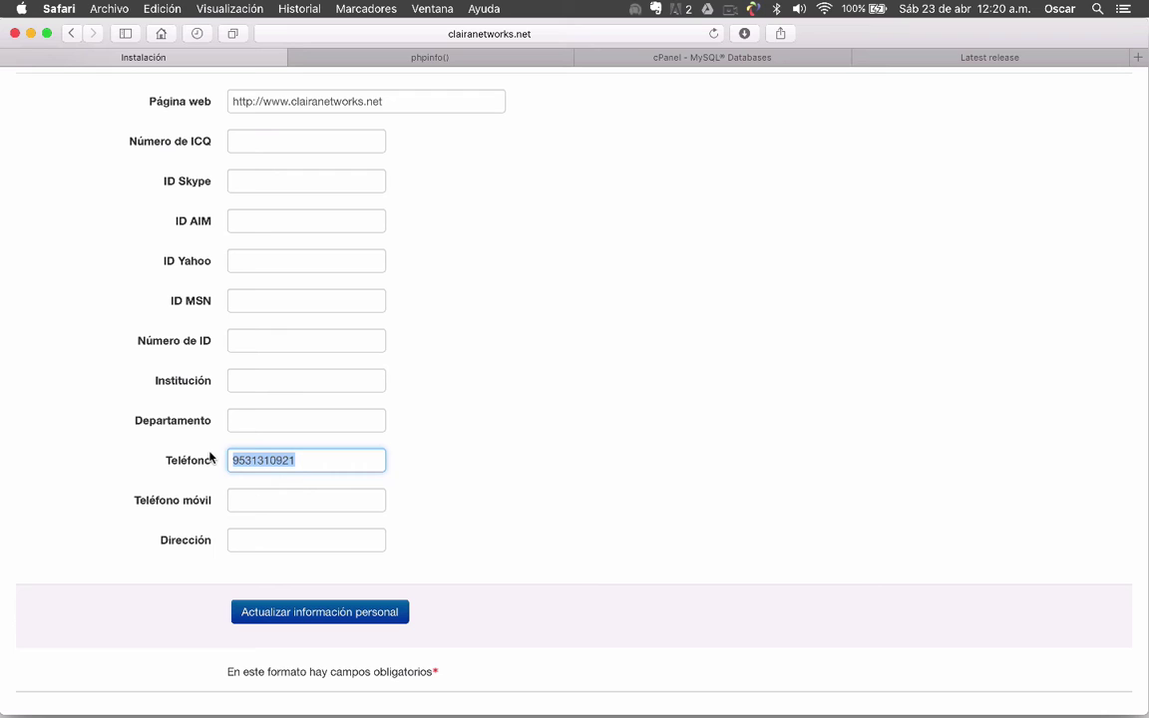
key(cmd+x)
click(262, 507)
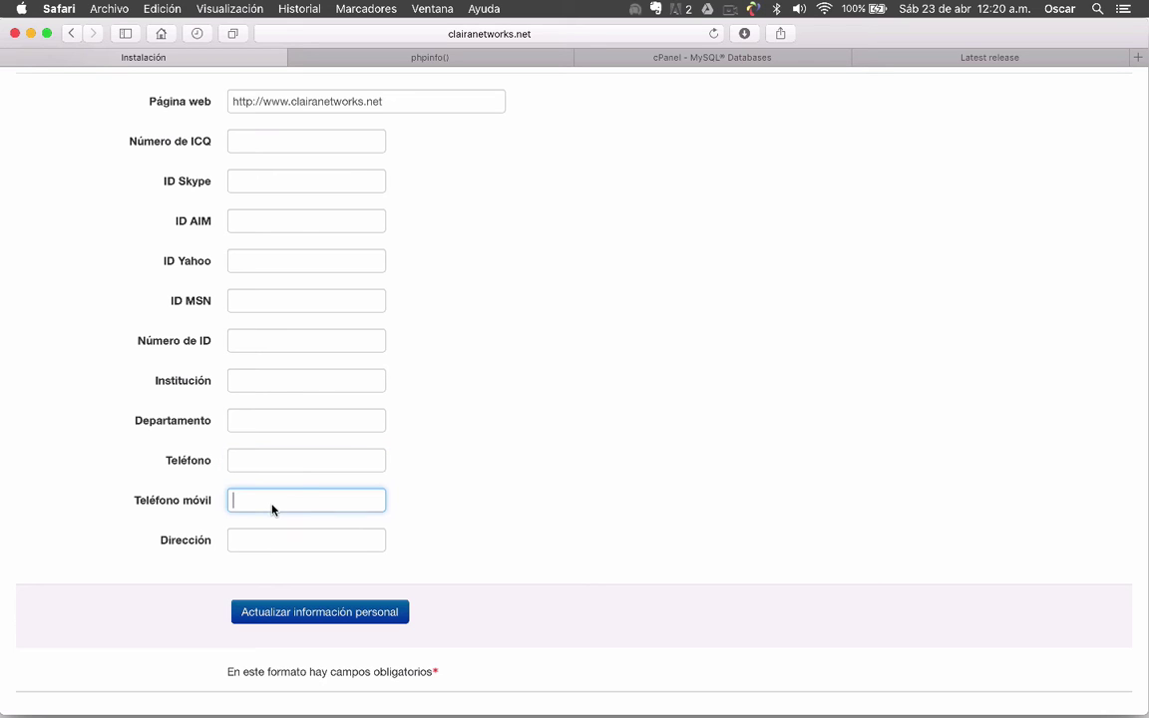
key(cmd+v)
click(529, 509)
scroll(529, 509, up, 3)
scroll(529, 509, up, 10)
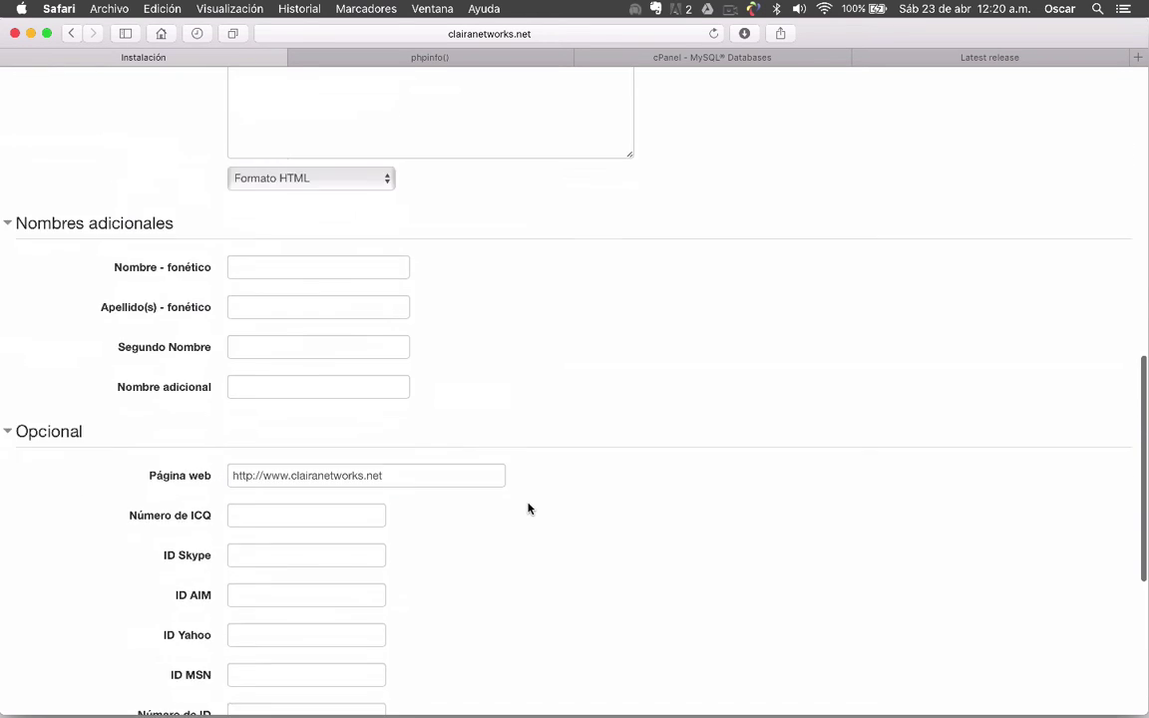
Check the password via Desenmascarar, then submit with 'Actualizar información personal'
scroll(528, 509, up, 10)
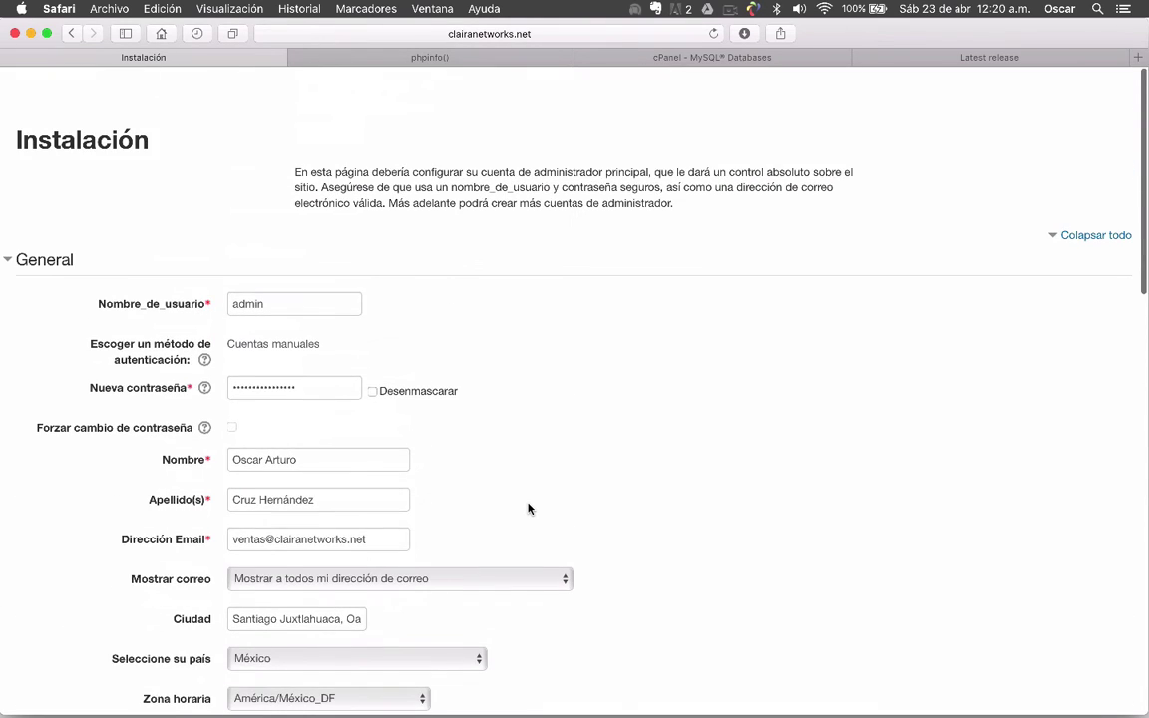
scroll(529, 509, down, 10)
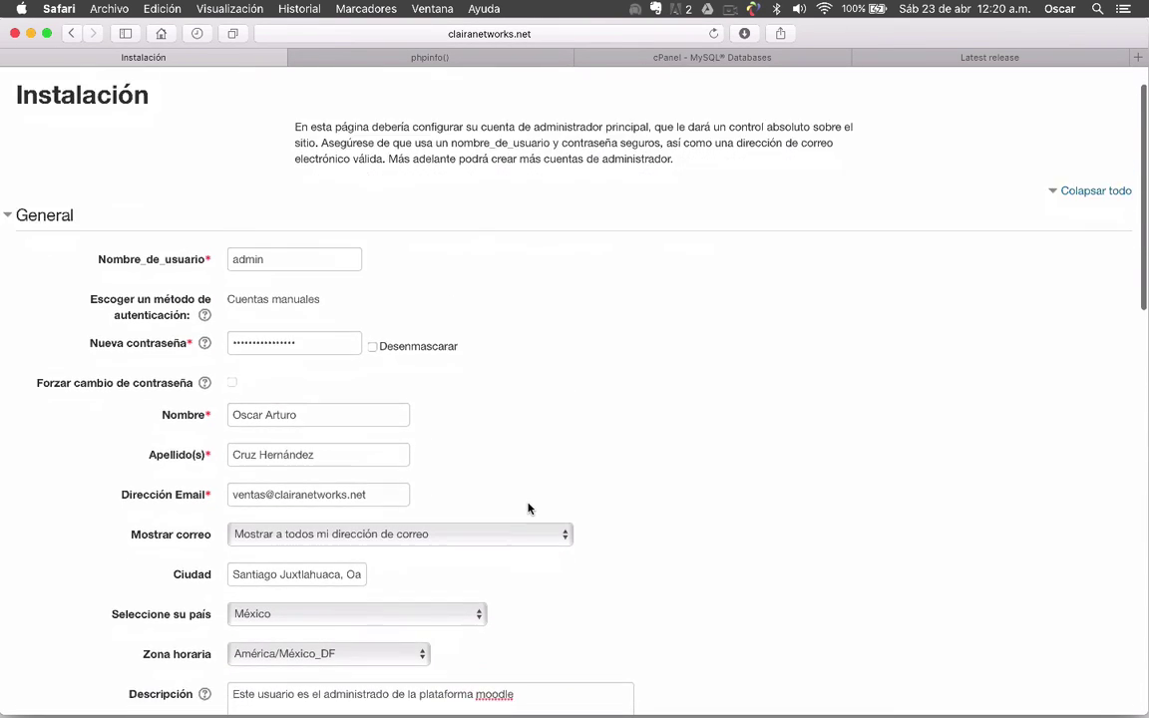
scroll(529, 509, down, 6)
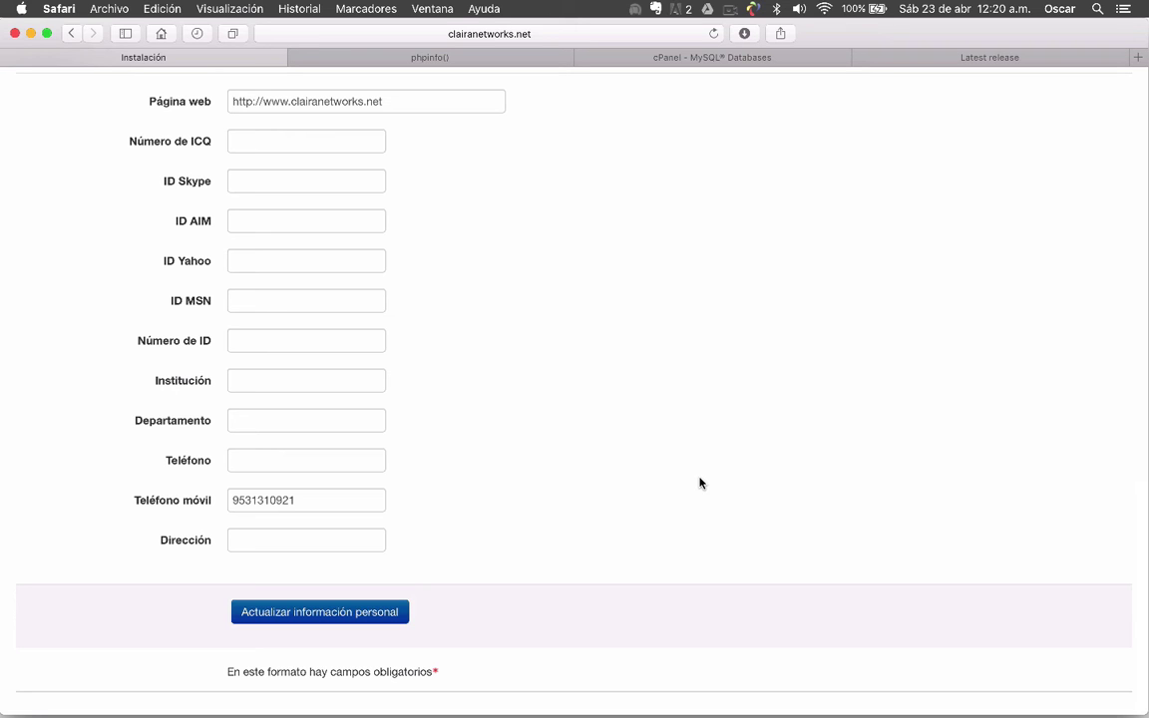
scroll(700, 483, up, 20)
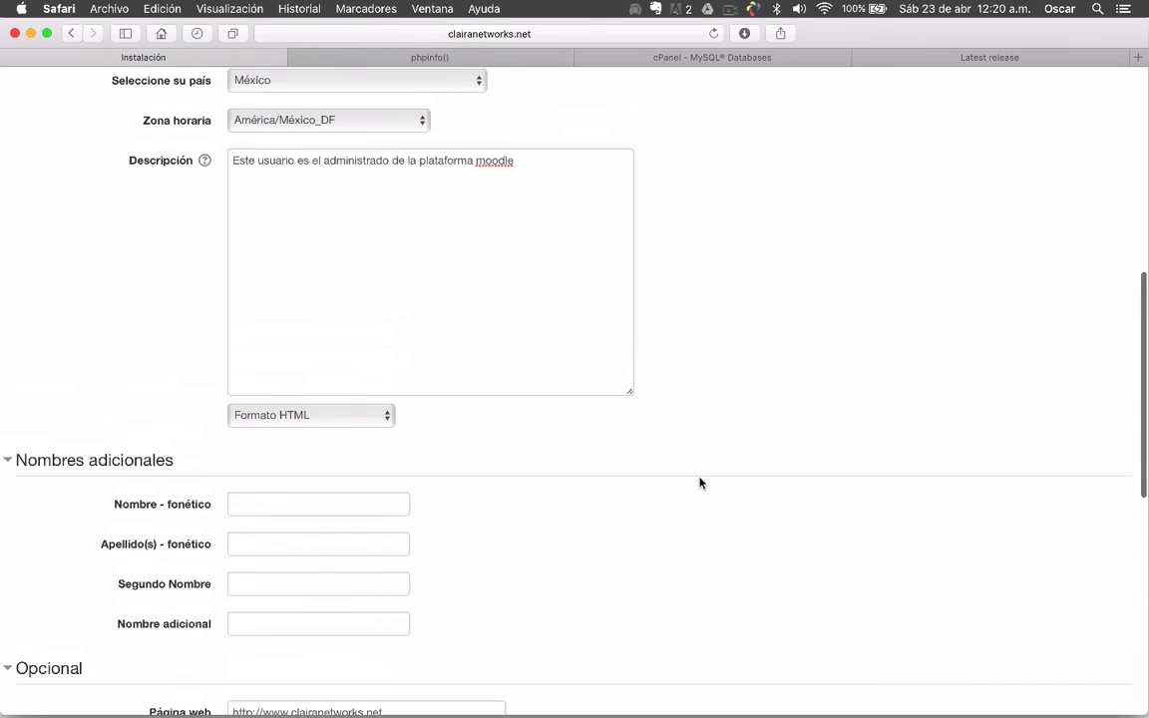
scroll(700, 483, down, 1)
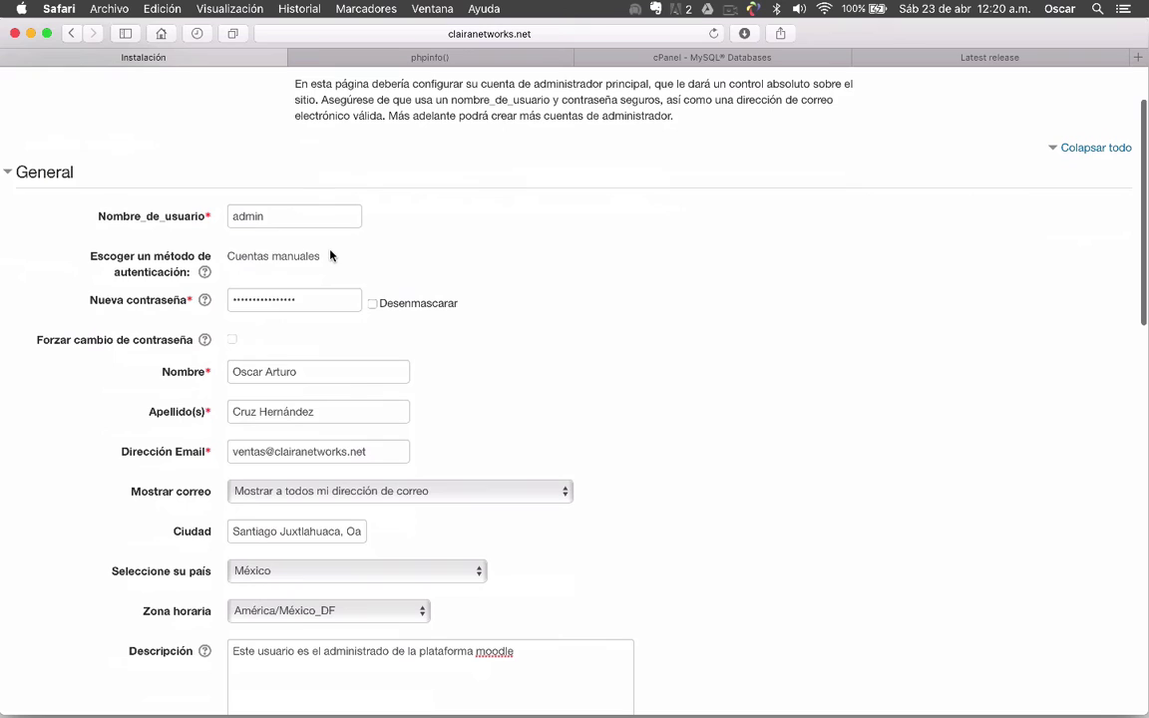
click(373, 303)
click(373, 303)
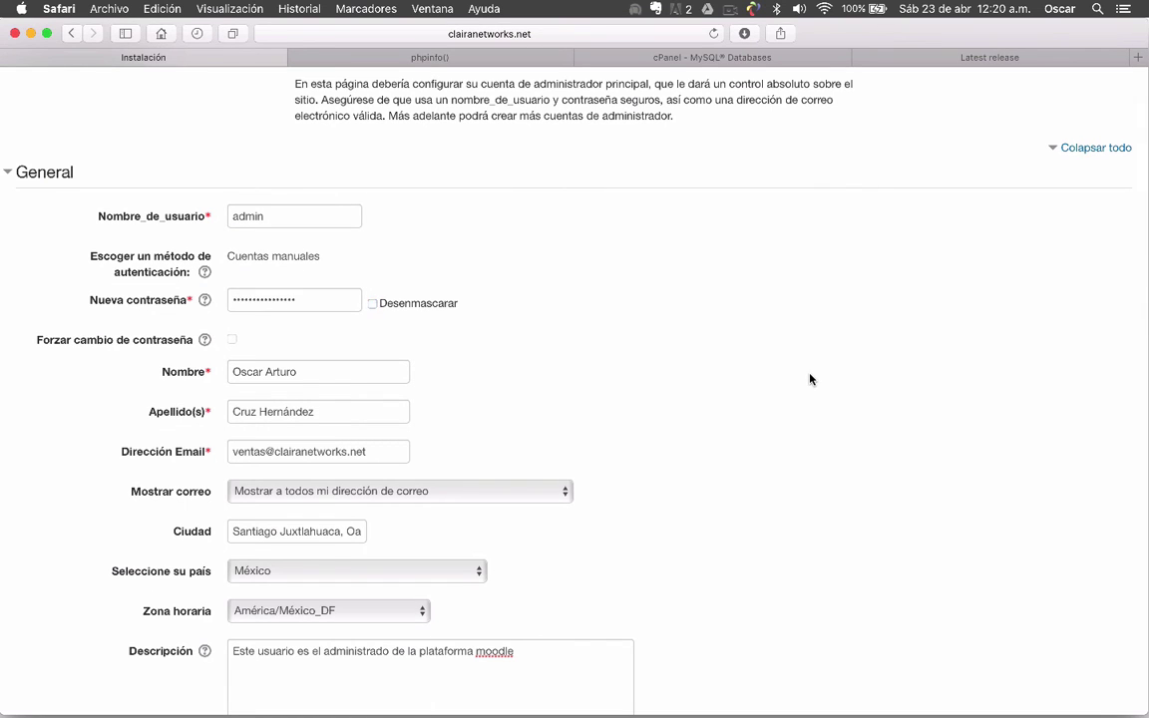
scroll(810, 379, down, 20)
click(299, 614)
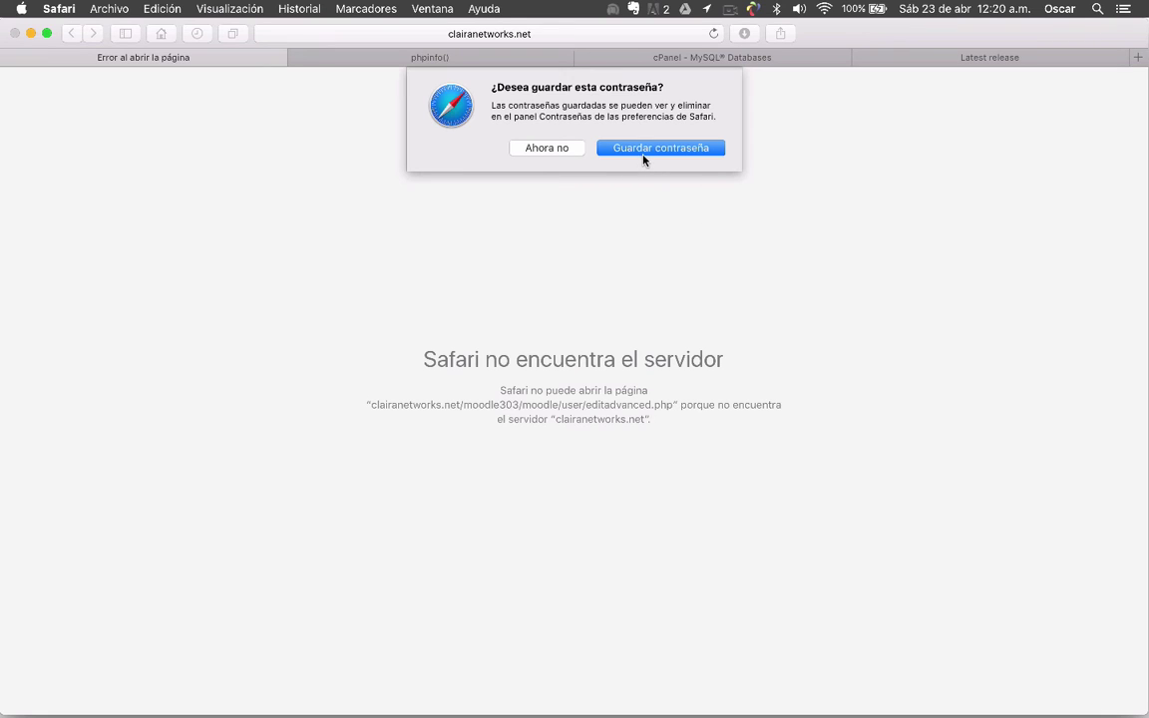
Accept saving the password and reload the page that failed to load
click(644, 150)
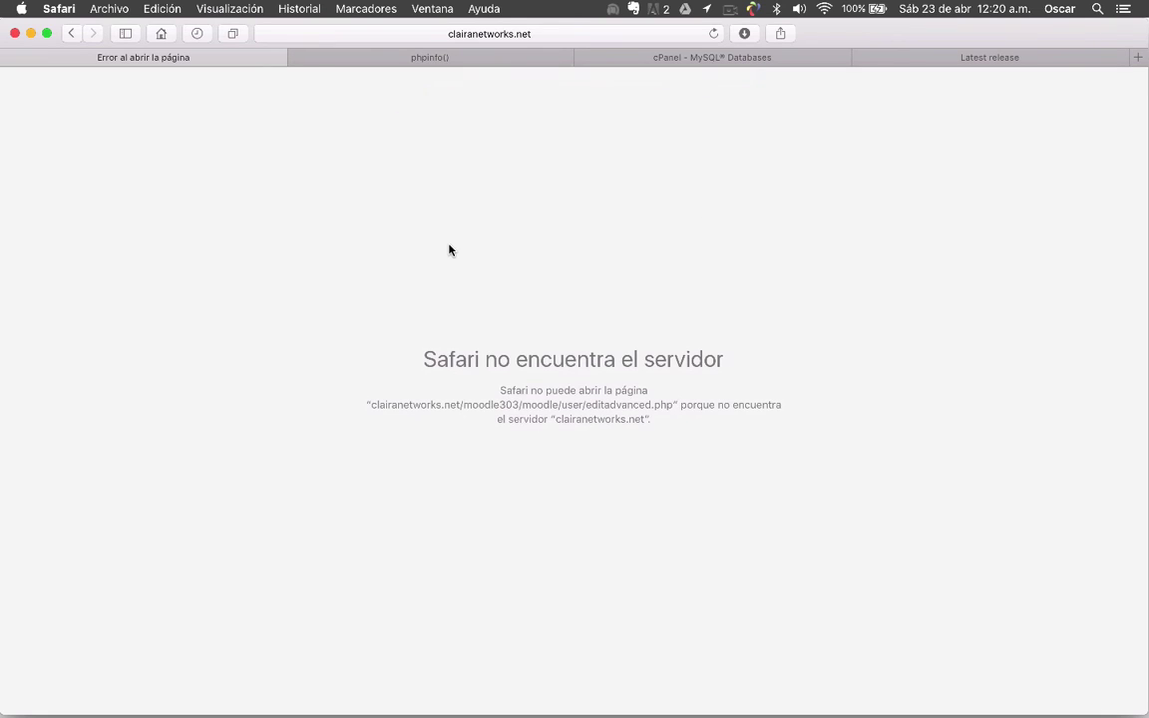
click(713, 33)
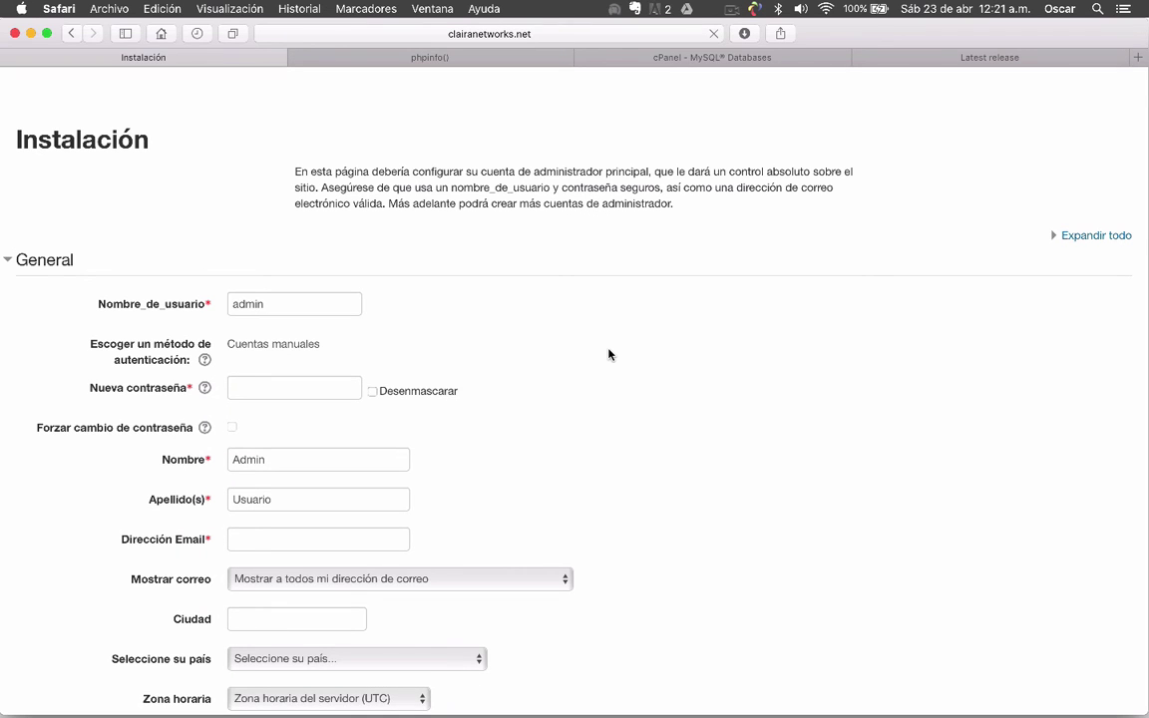
scroll(609, 355, down, 10)
scroll(608, 354, up, 6)
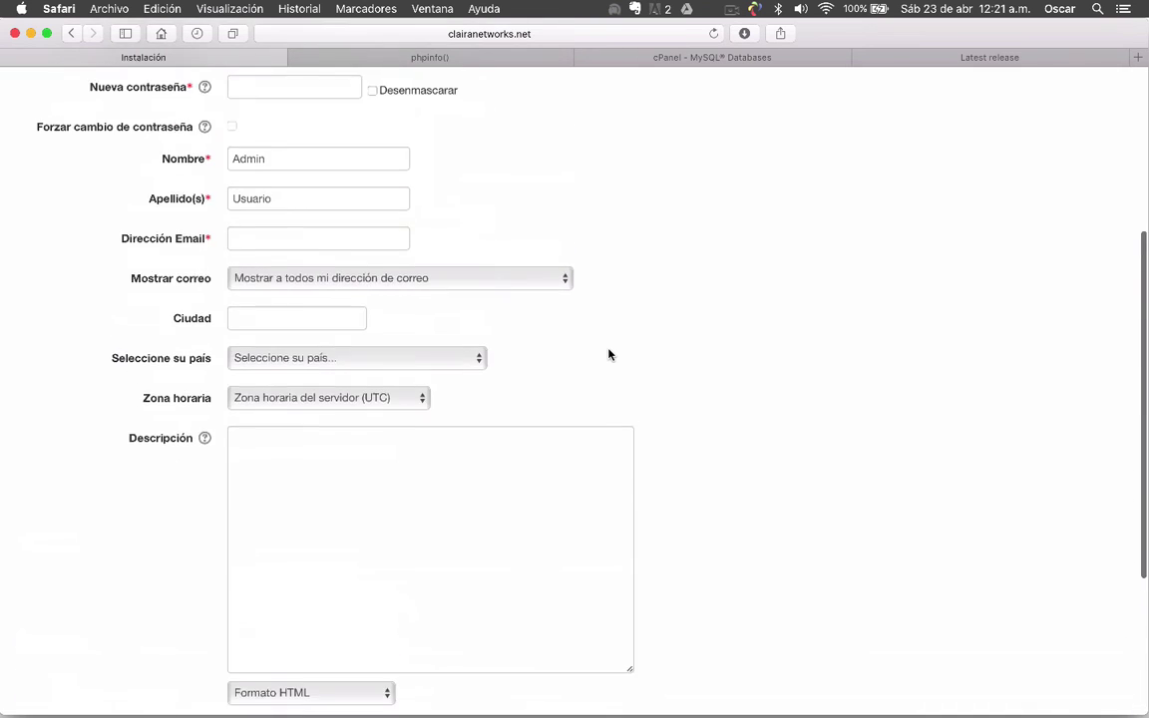
scroll(608, 354, up, 3)
scroll(608, 354, down, 8)
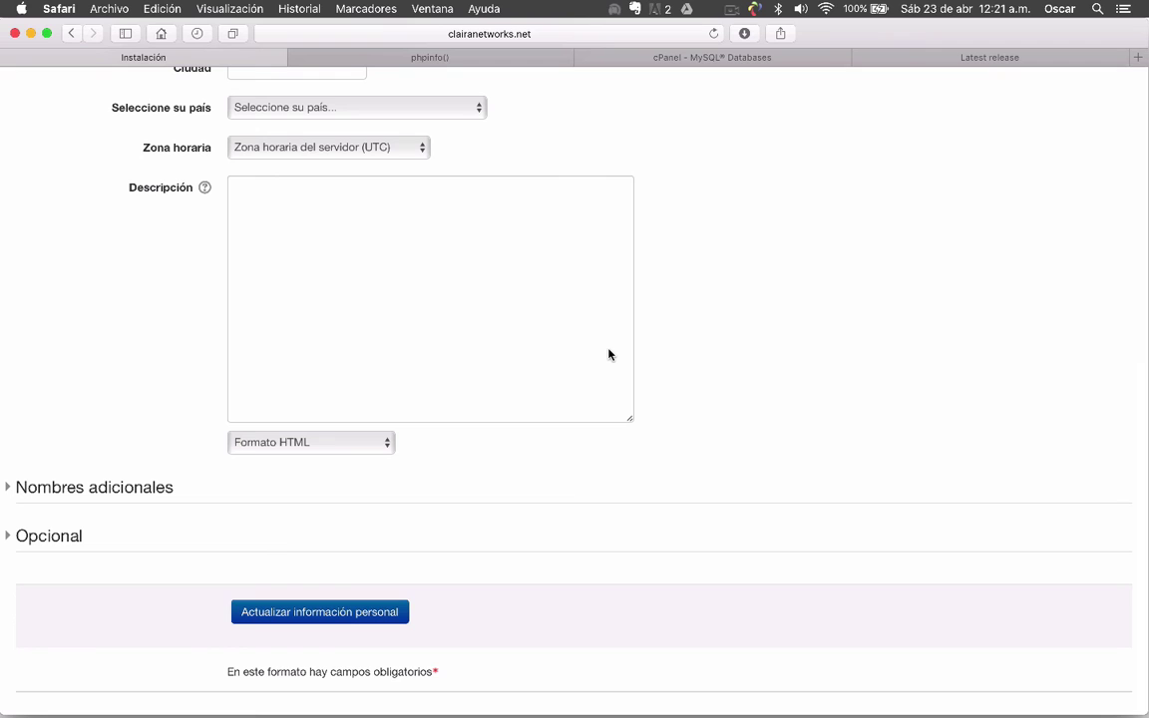
scroll(705, 387, up, 6)
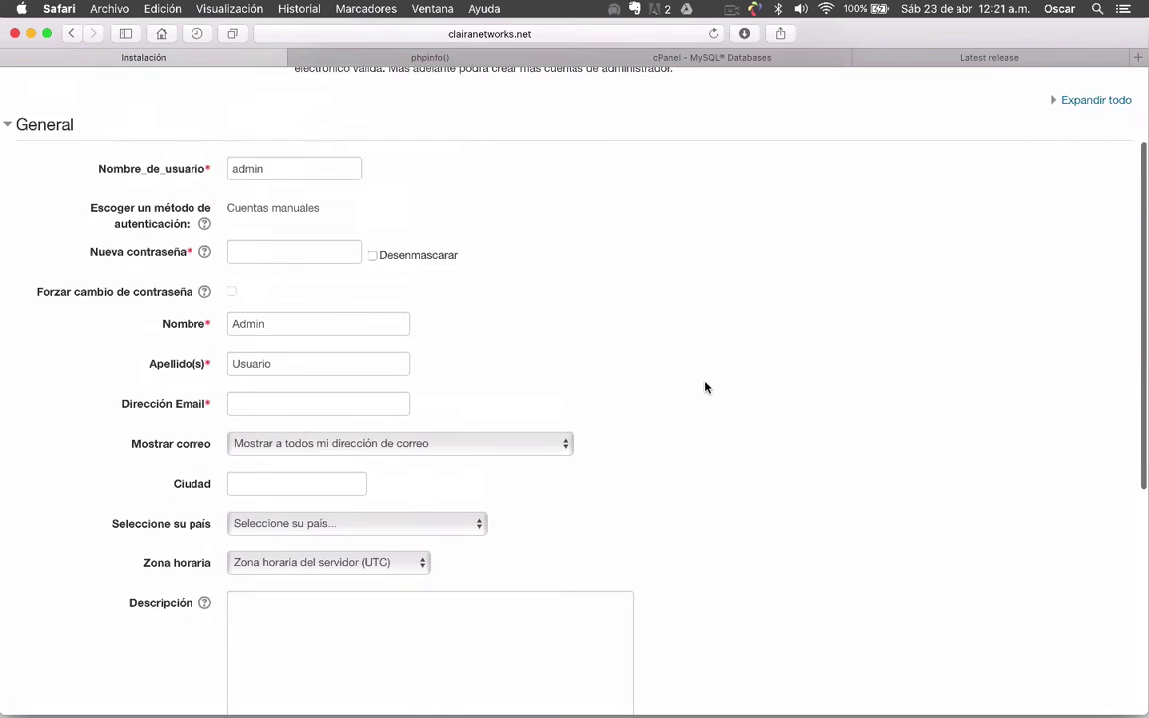
scroll(705, 387, down, 2)
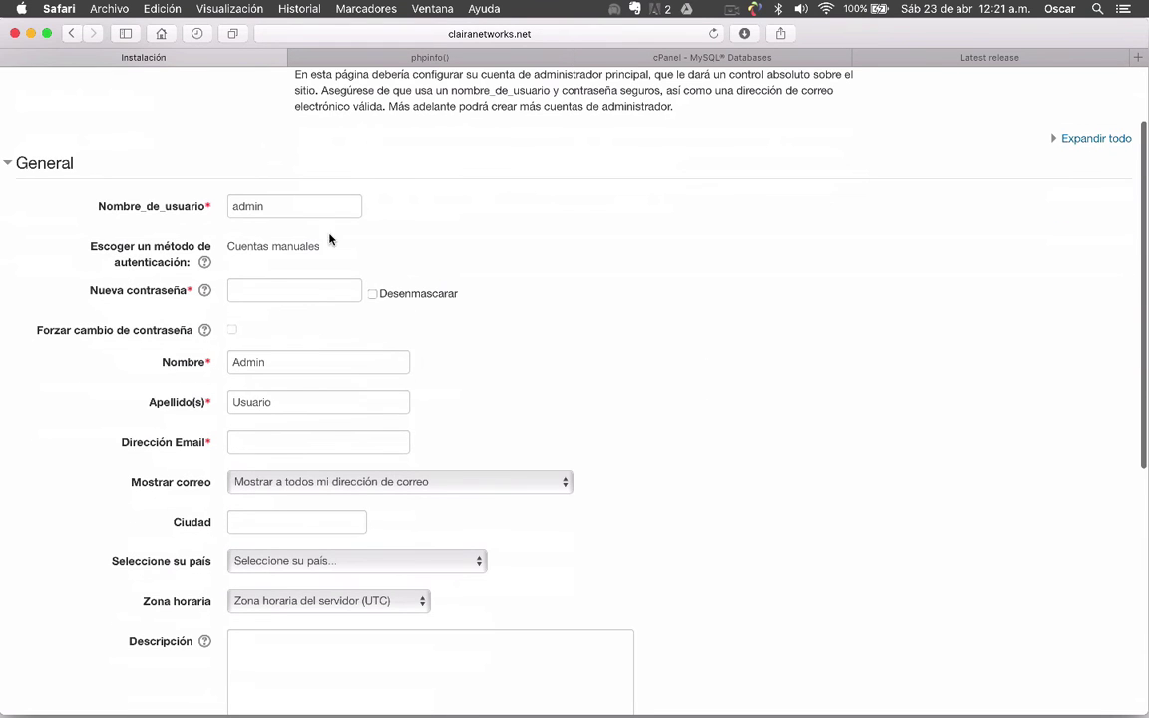
double_click(253, 208)
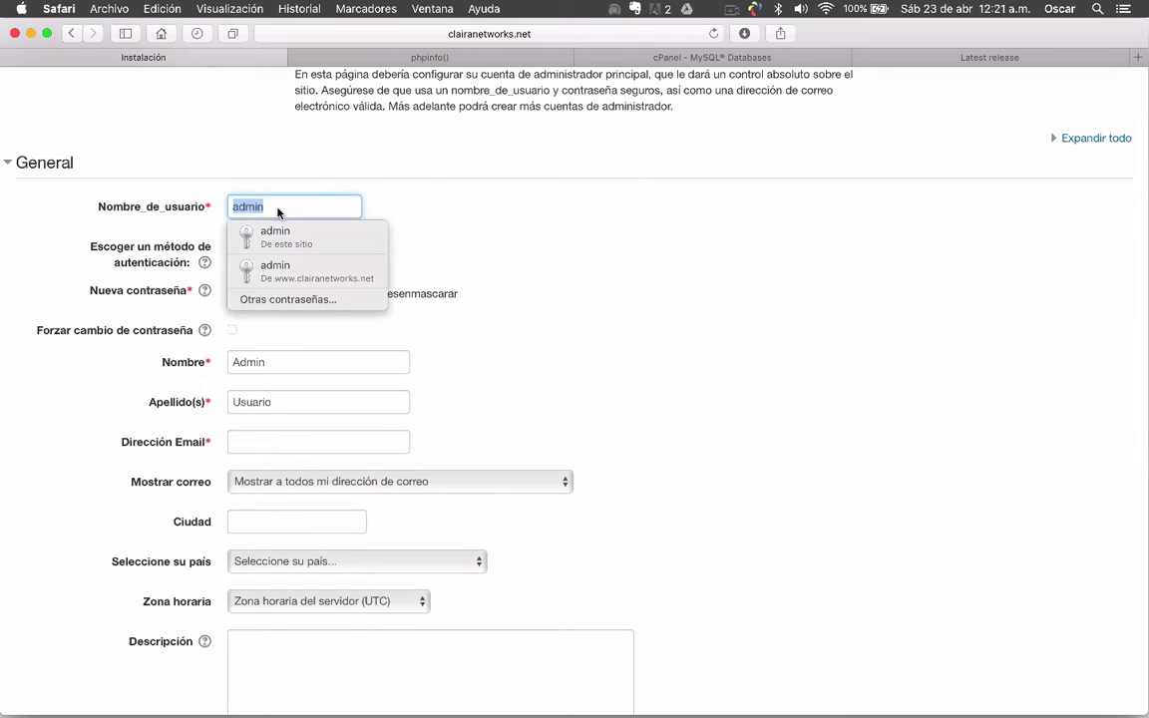
click(516, 225)
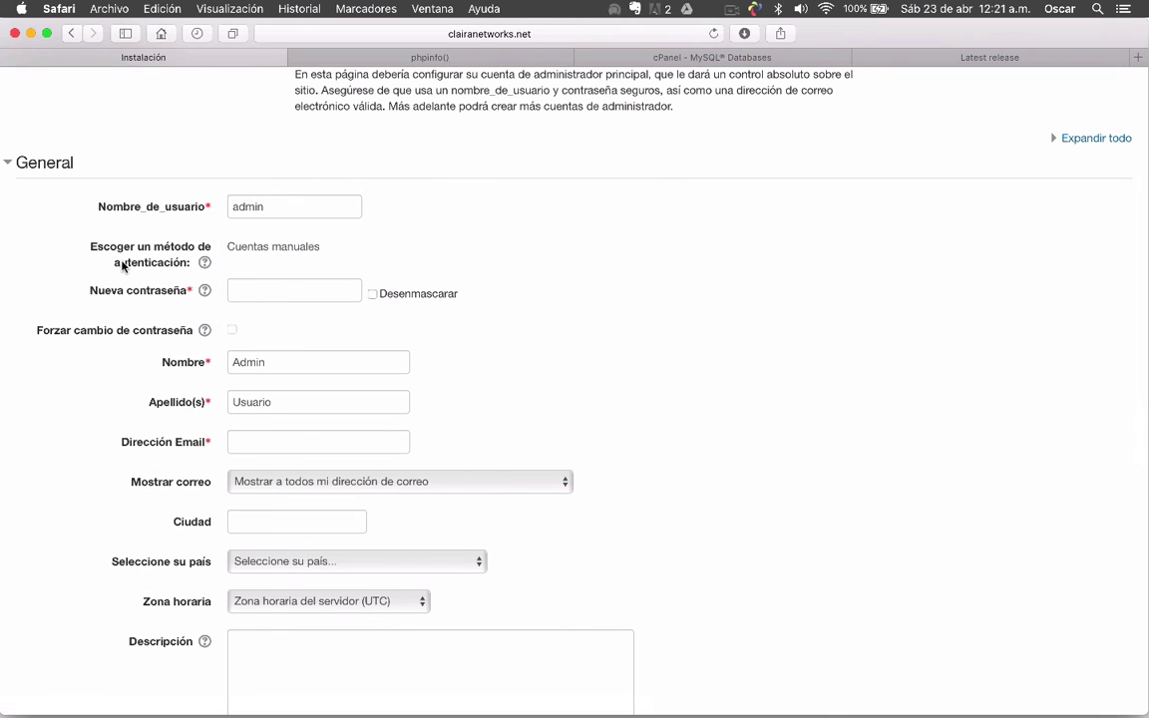
scroll(115, 244, down, 1)
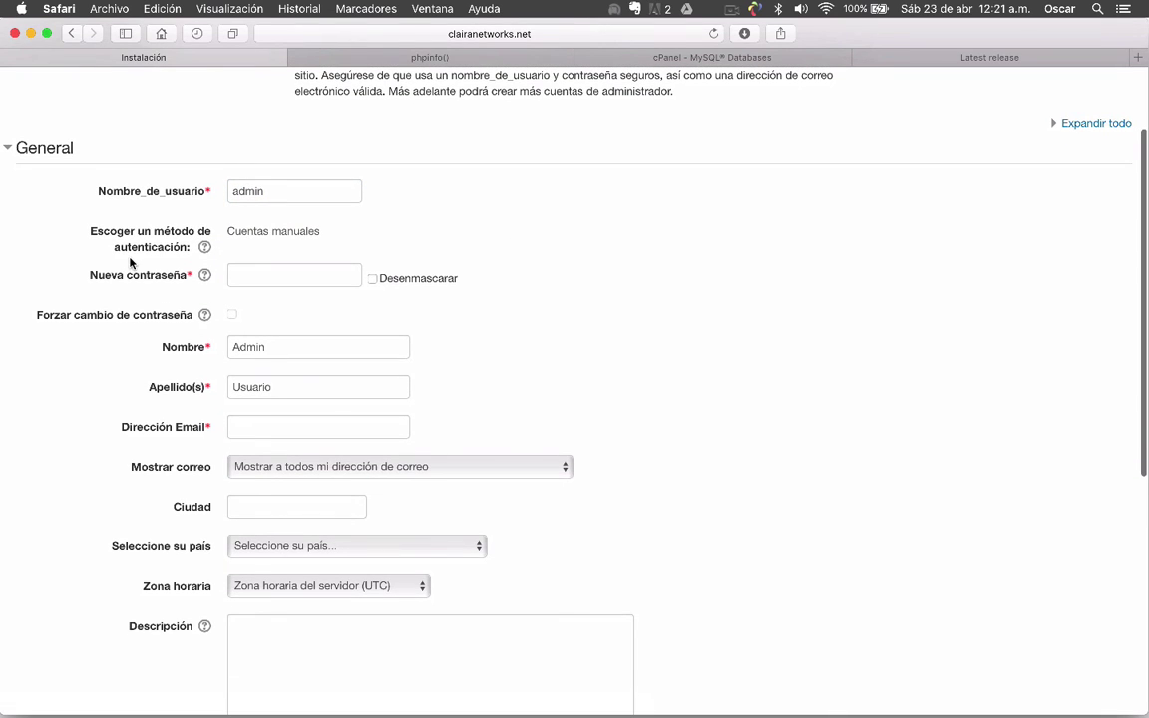
scroll(127, 257, up, 4)
scroll(130, 264, down, 4)
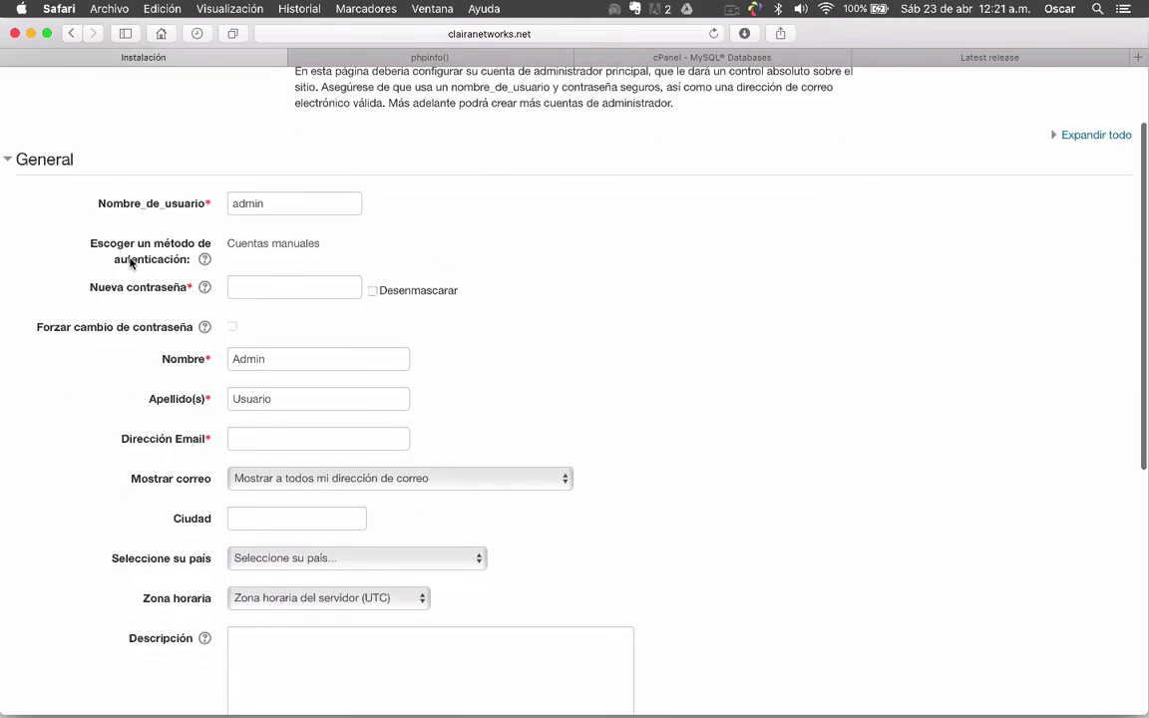
click(305, 290)
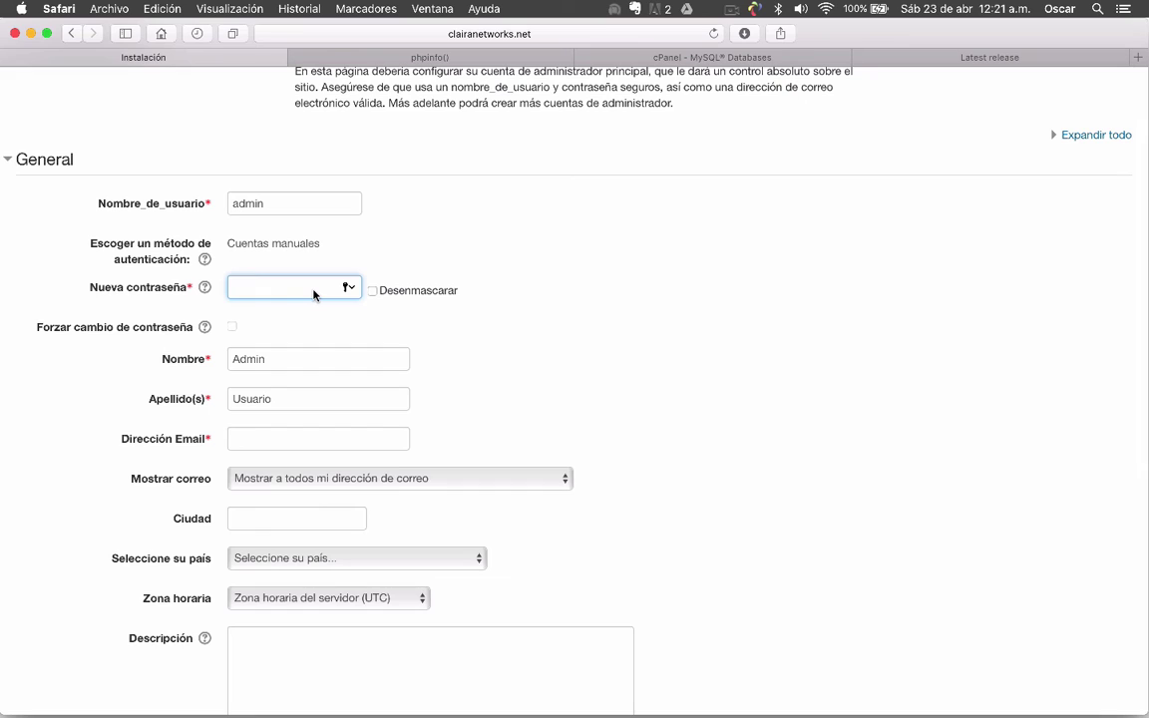
Enter the new password, the administrator's first name, surname and e-mail address
text(••••••••••••••••)
double_click(268, 361)
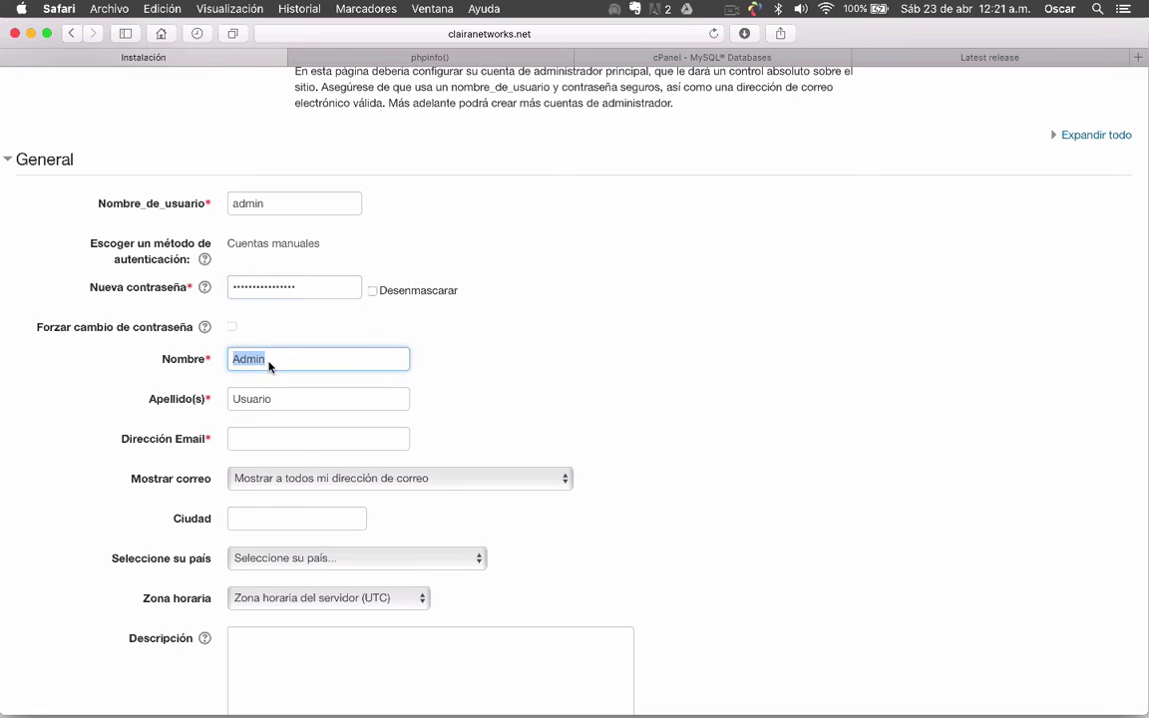
key(Tab)
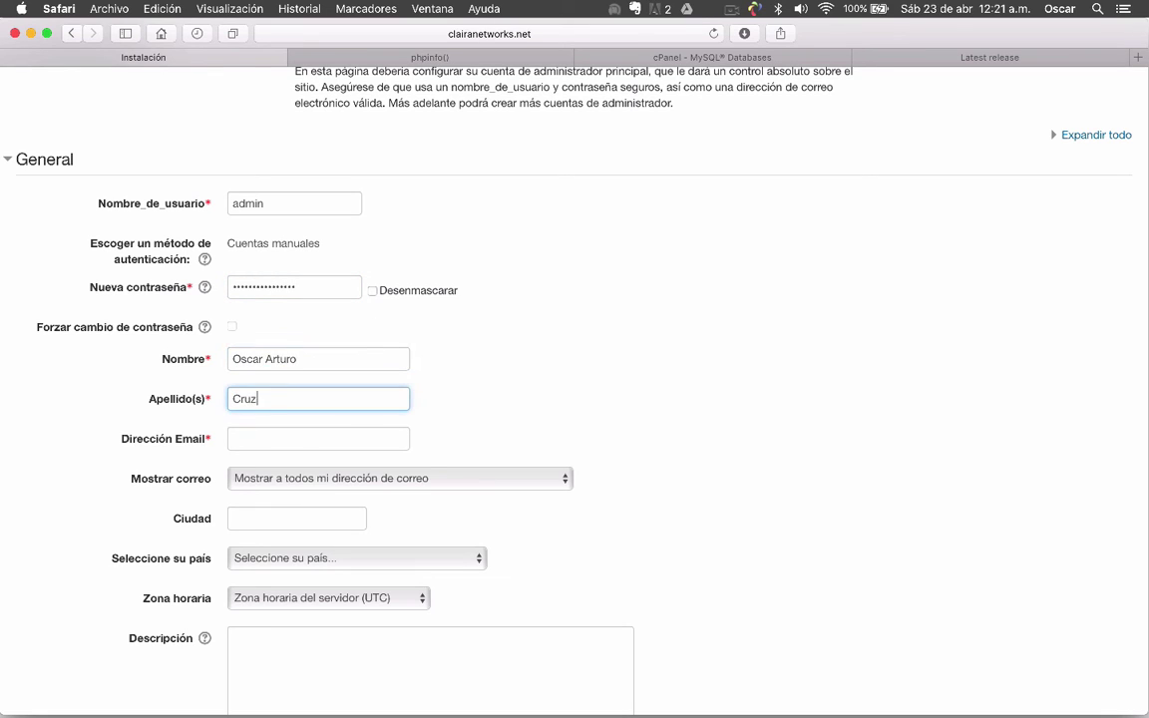
key(Tab)
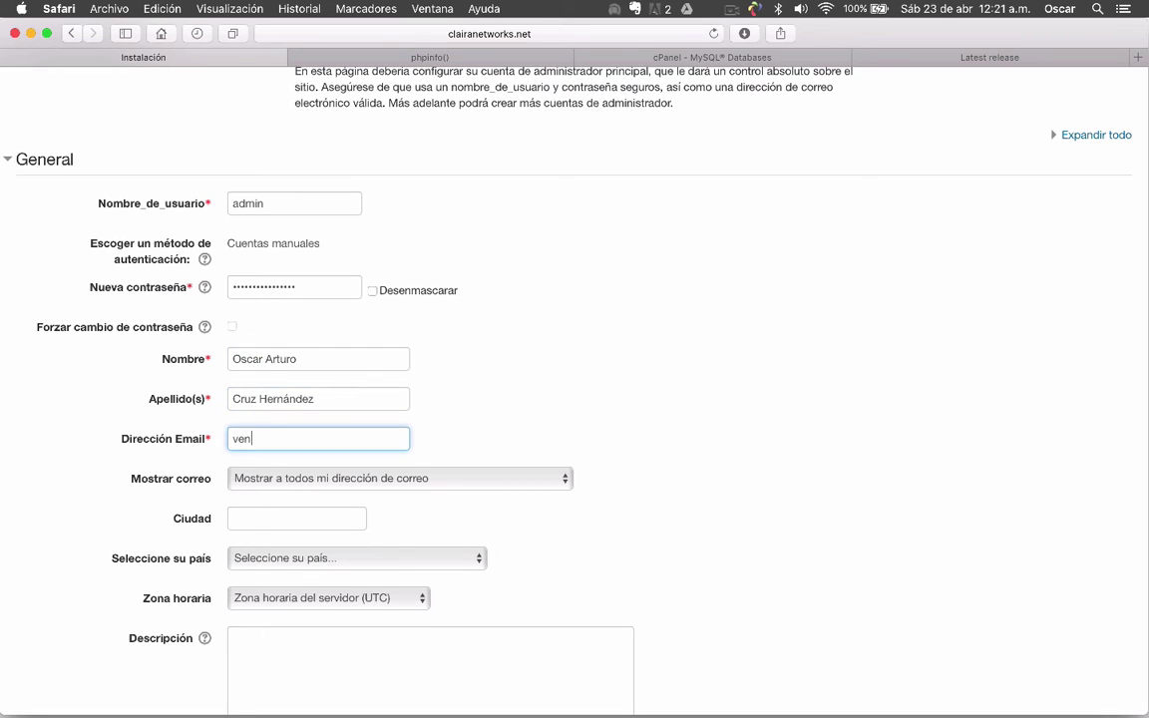
Fill in the city as 'Santiago Juxtlahuaca, Oaxaca'
key(Tab)
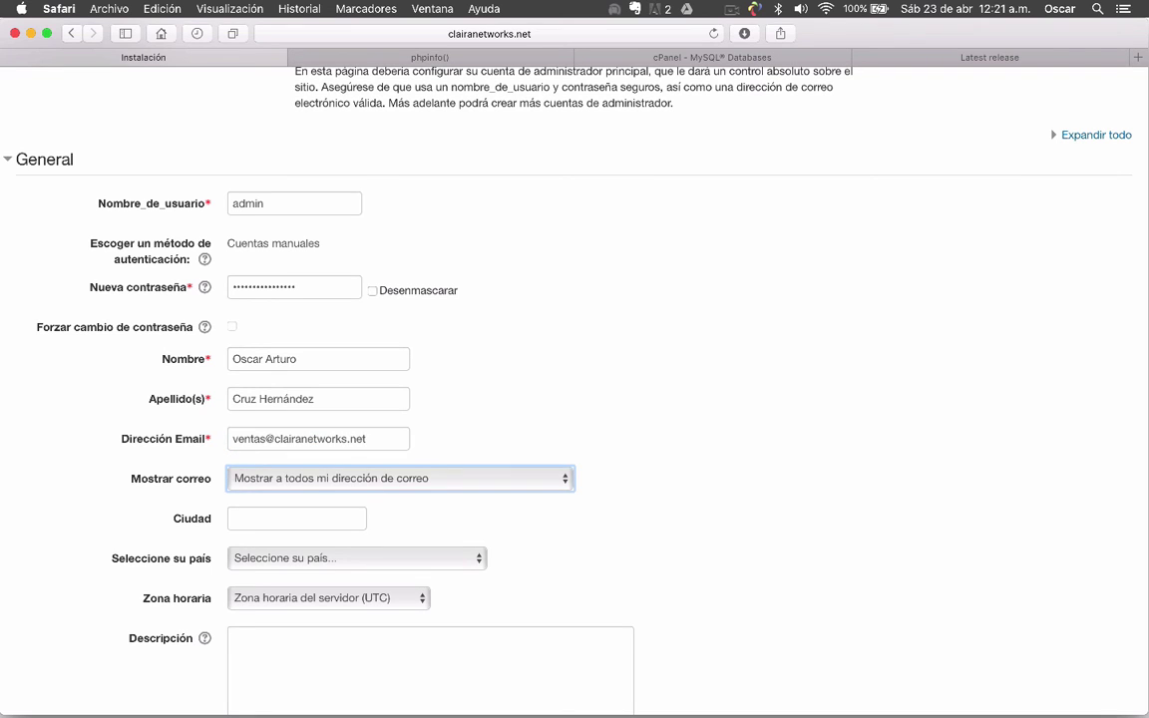
scroll(249, 339, down, 3)
click(252, 383)
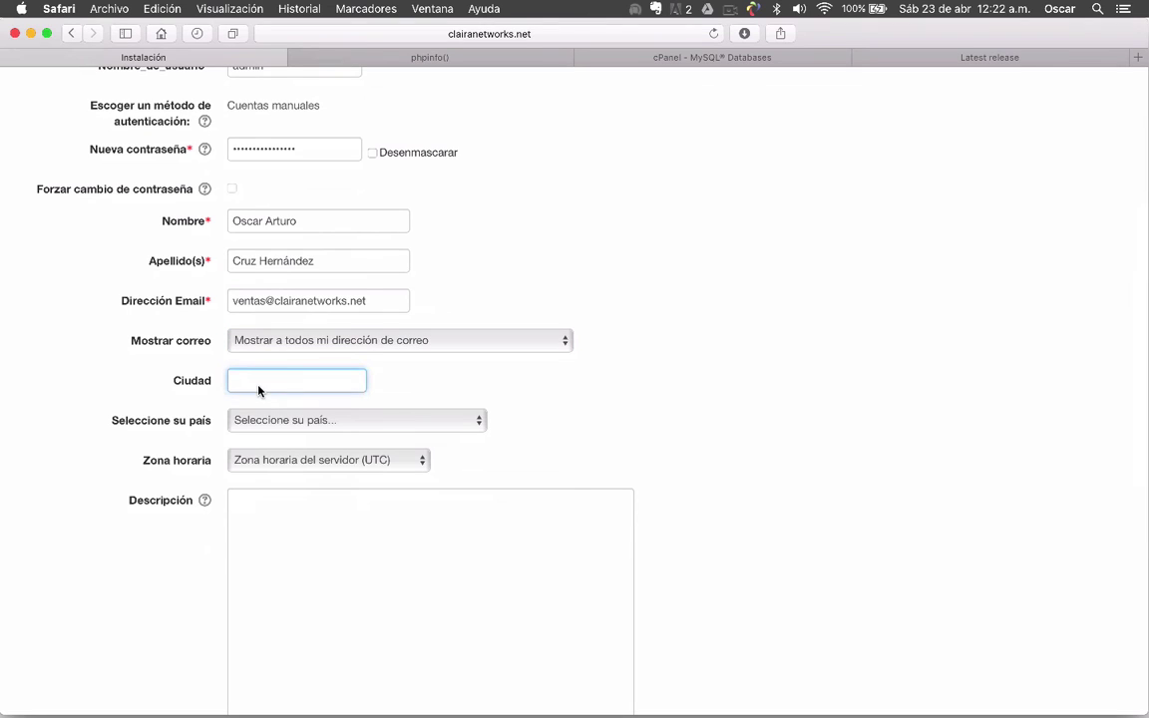
text(Santia)
text(go Juxtla)
text(huaca, Oaxaca)
Select México in 'Seleccione su país'
click(309, 419)
key(m)
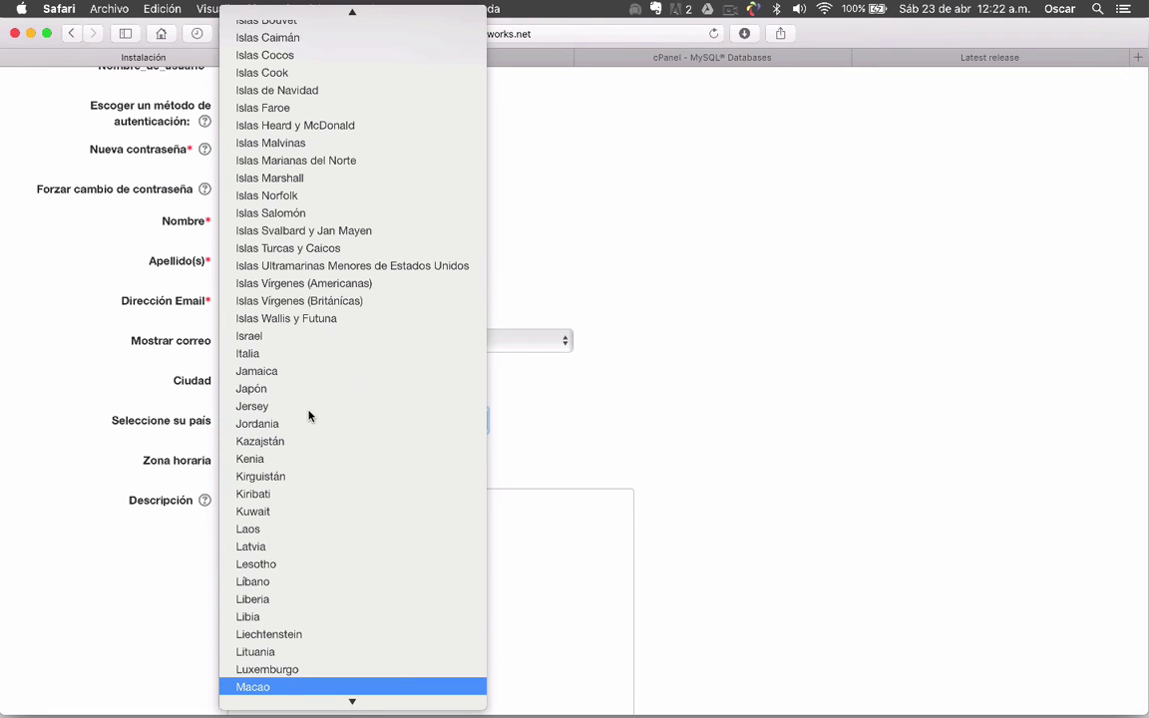
key(Down)
key(Down)
key(Down)
key(Down)
key(Down)
key(Down)
key(Down)
key(Down)
key(Down)
key(Down)
key(Down)
key(Down)
key(Down)
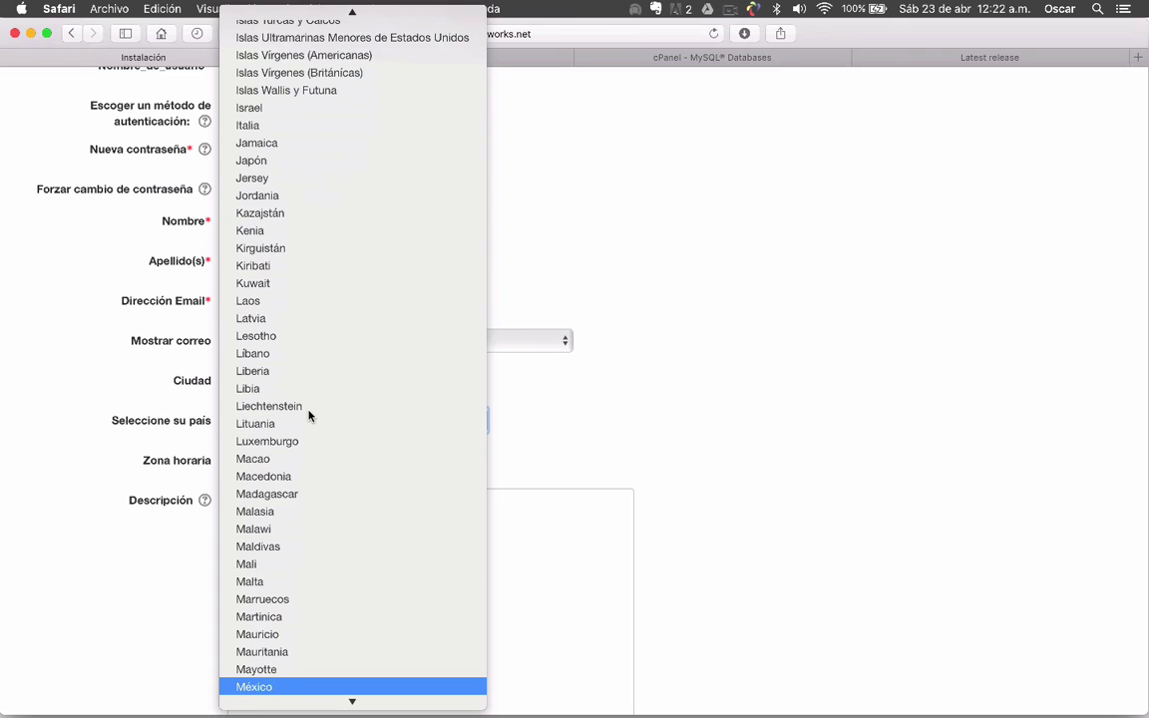
key(Return)
Add the description 'Este usuario...' and submit with 'Actualizar información personal'
click(359, 530)
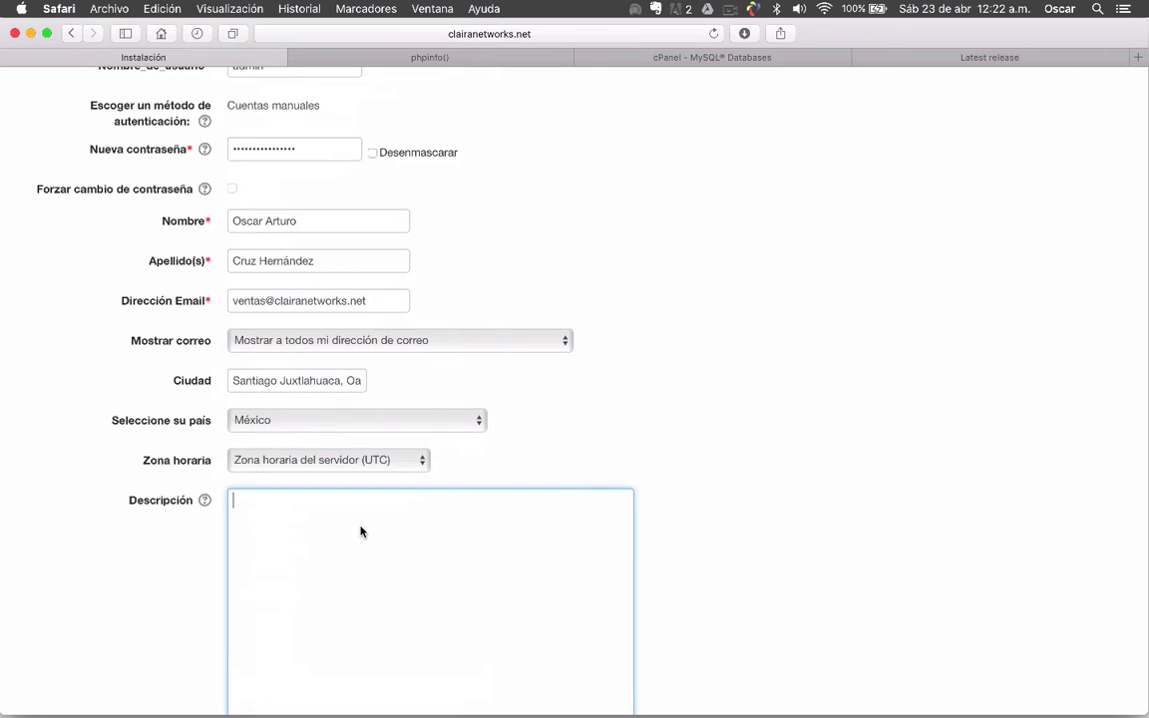
scroll(361, 530, down, 3)
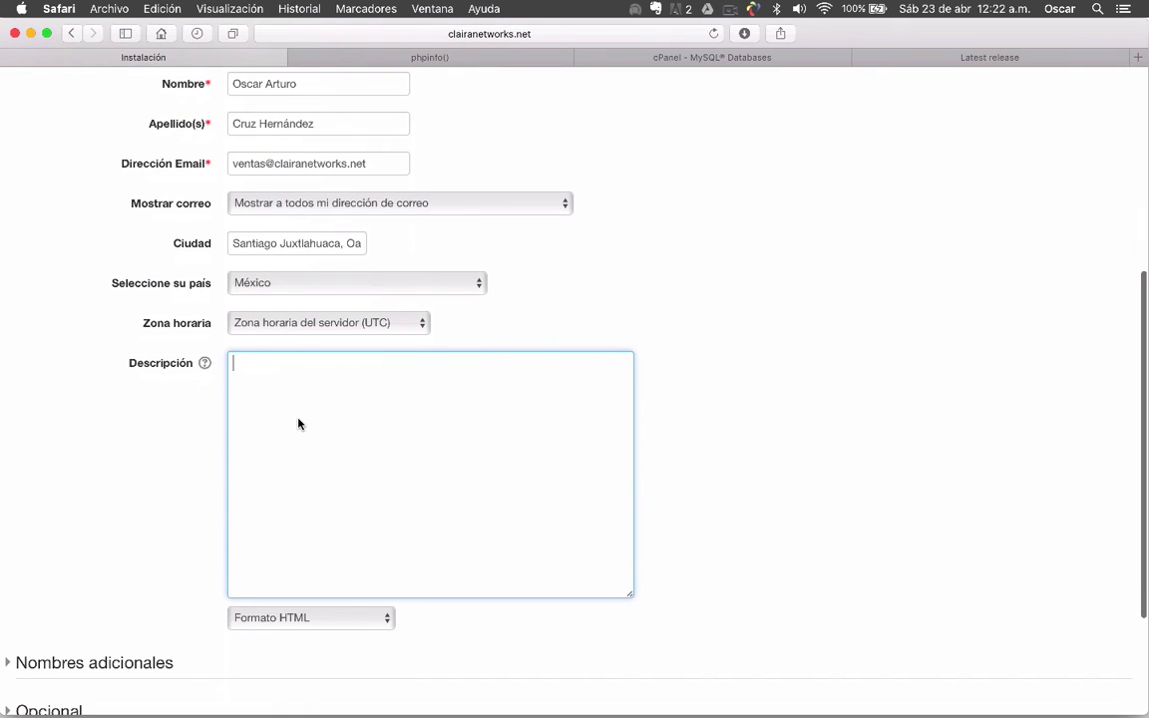
text(Este )
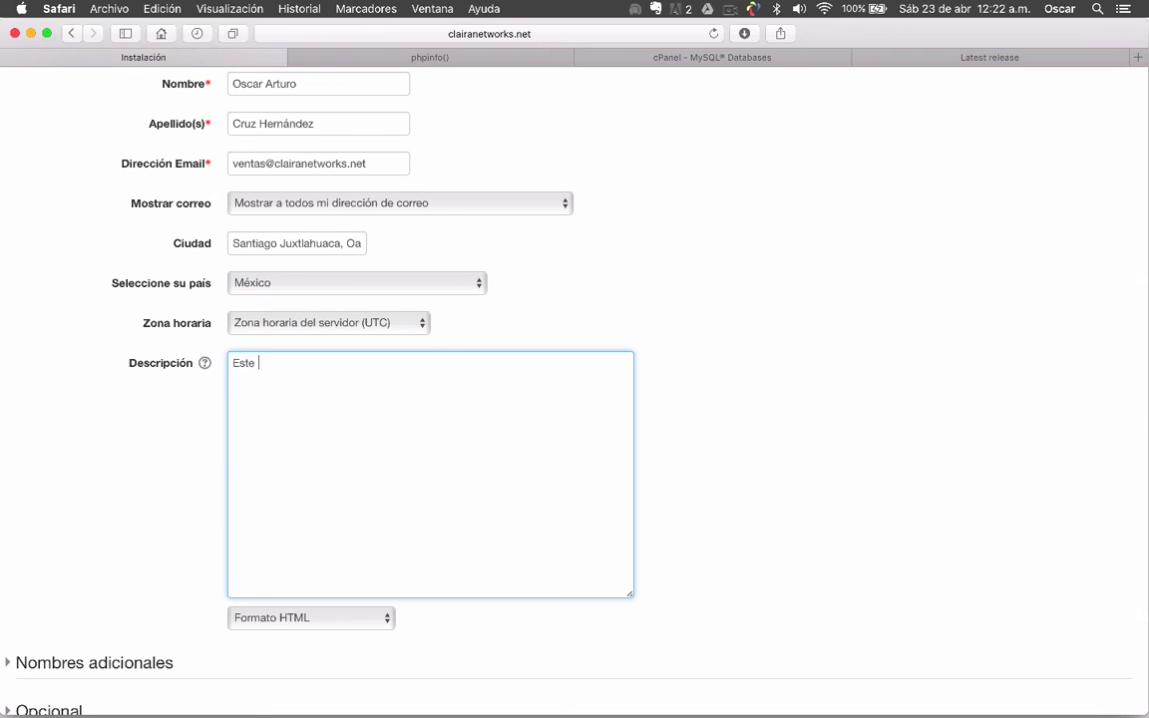
text(usuario...)
click(756, 431)
scroll(756, 431, down, 5)
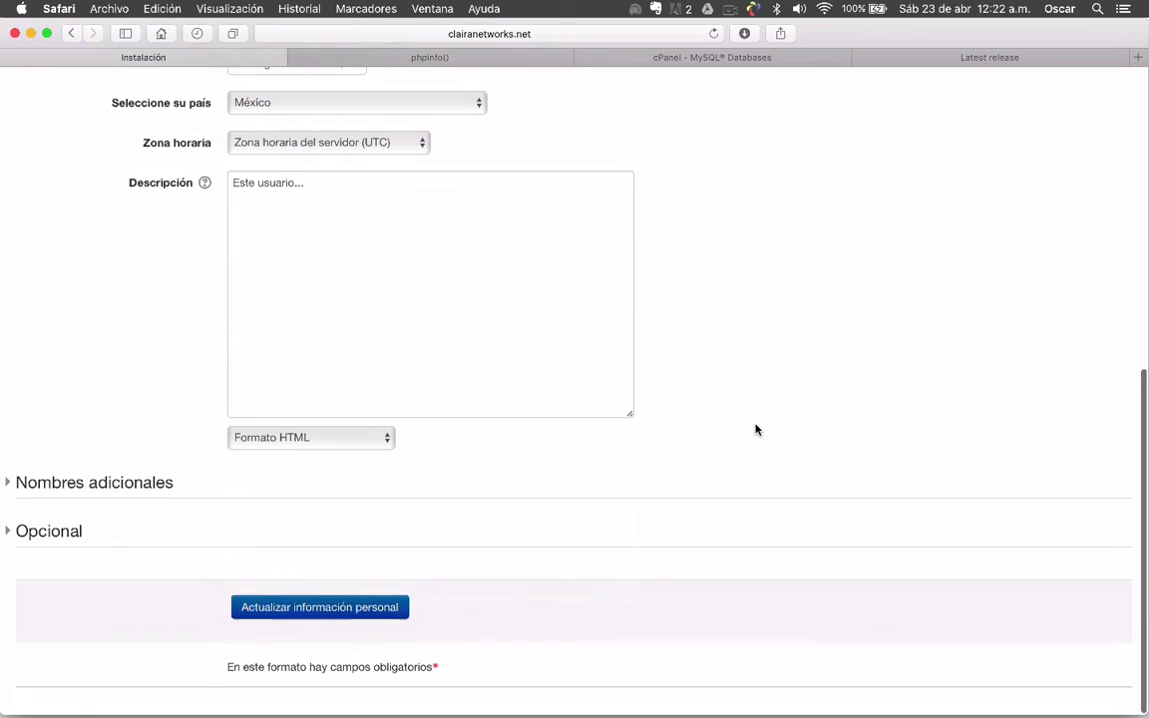
click(286, 616)
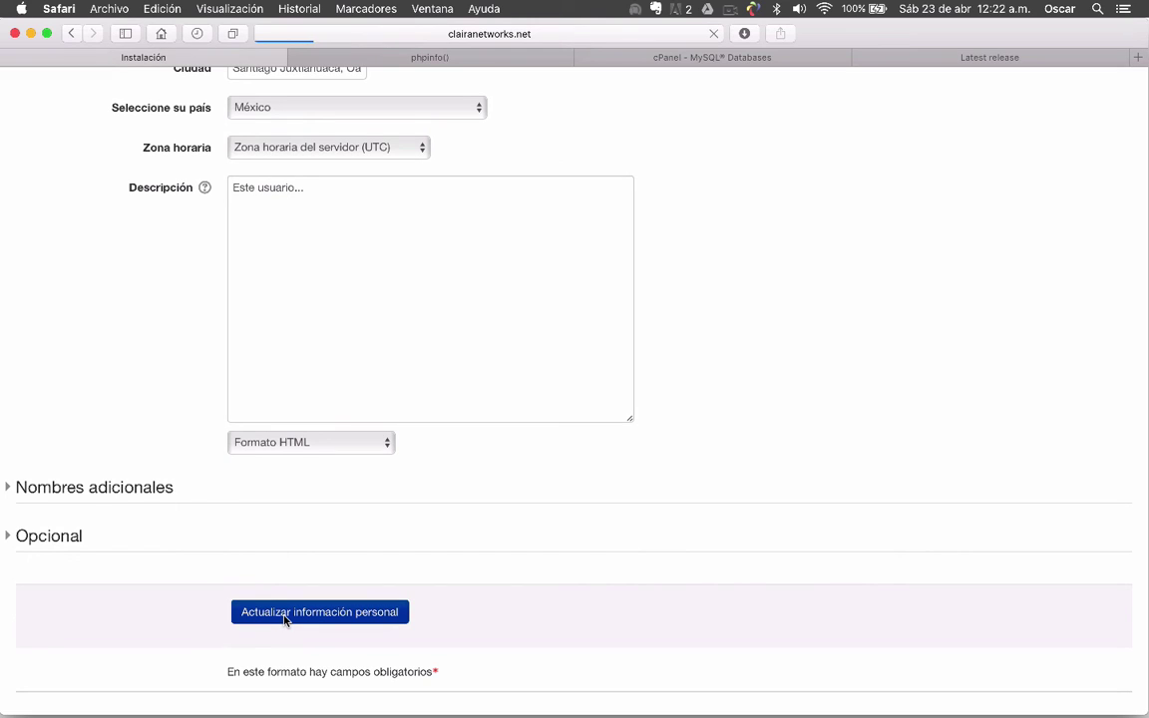
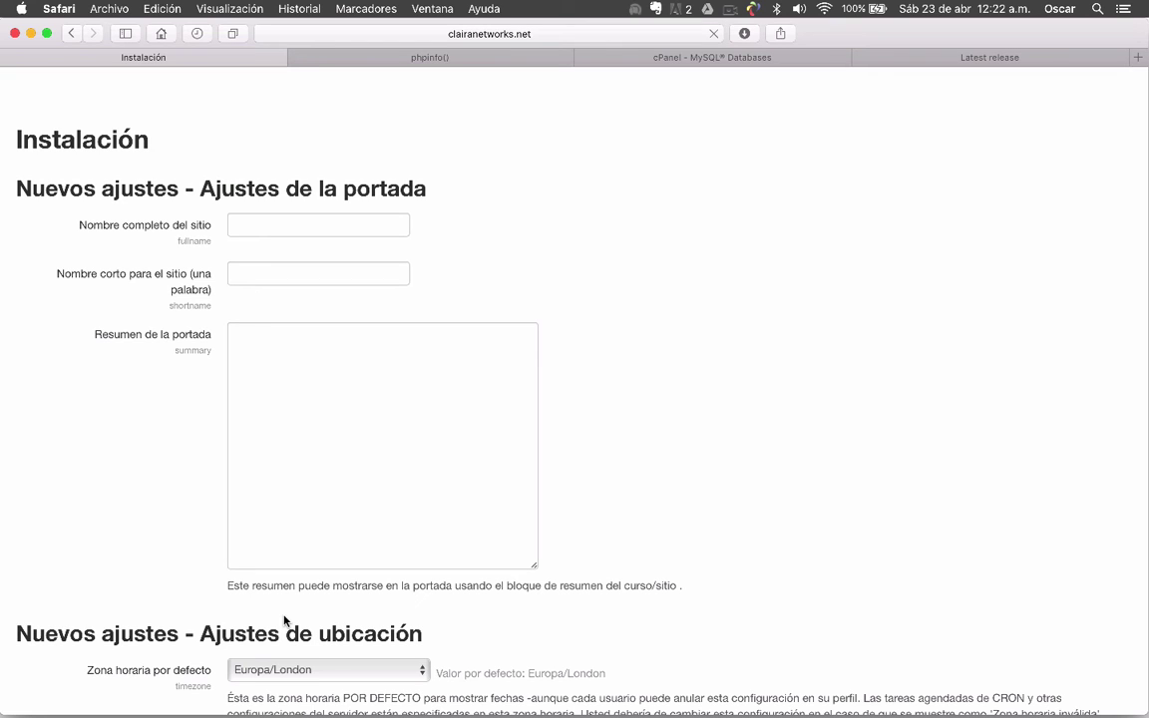
Enter the site full name 'La mejor plataforma con Moodle para tu aprendizaje en línea'
scroll(178, 234, down, 1)
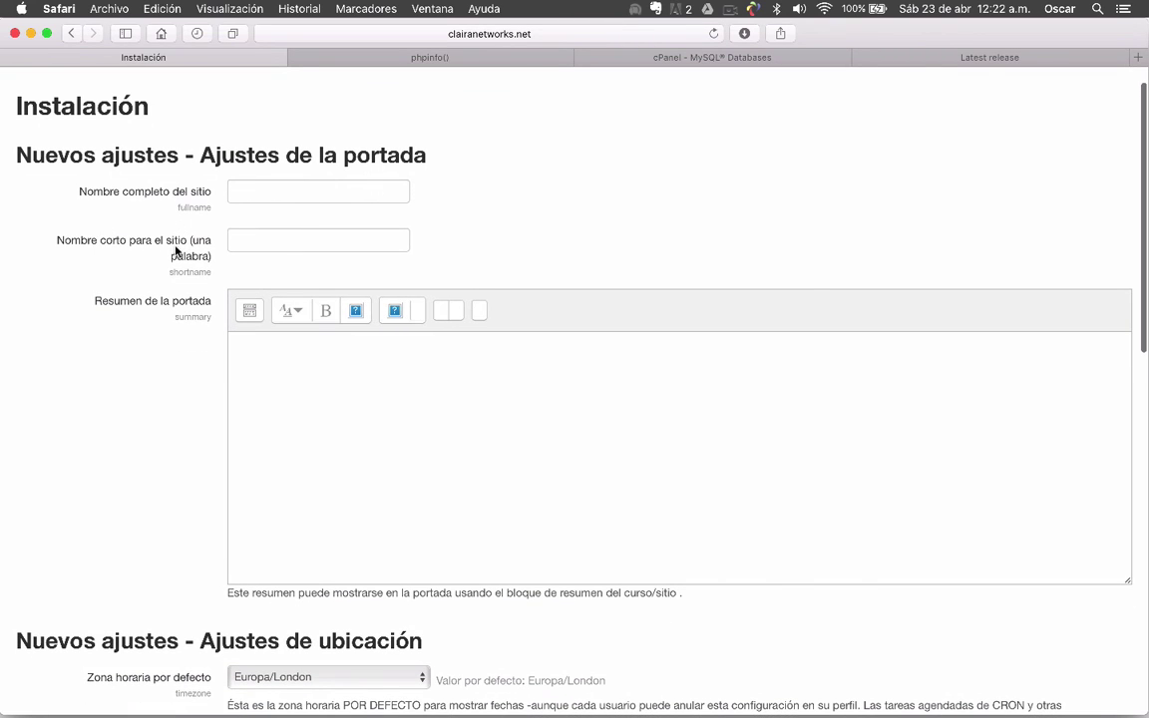
scroll(134, 261, down, 5)
click(373, 259)
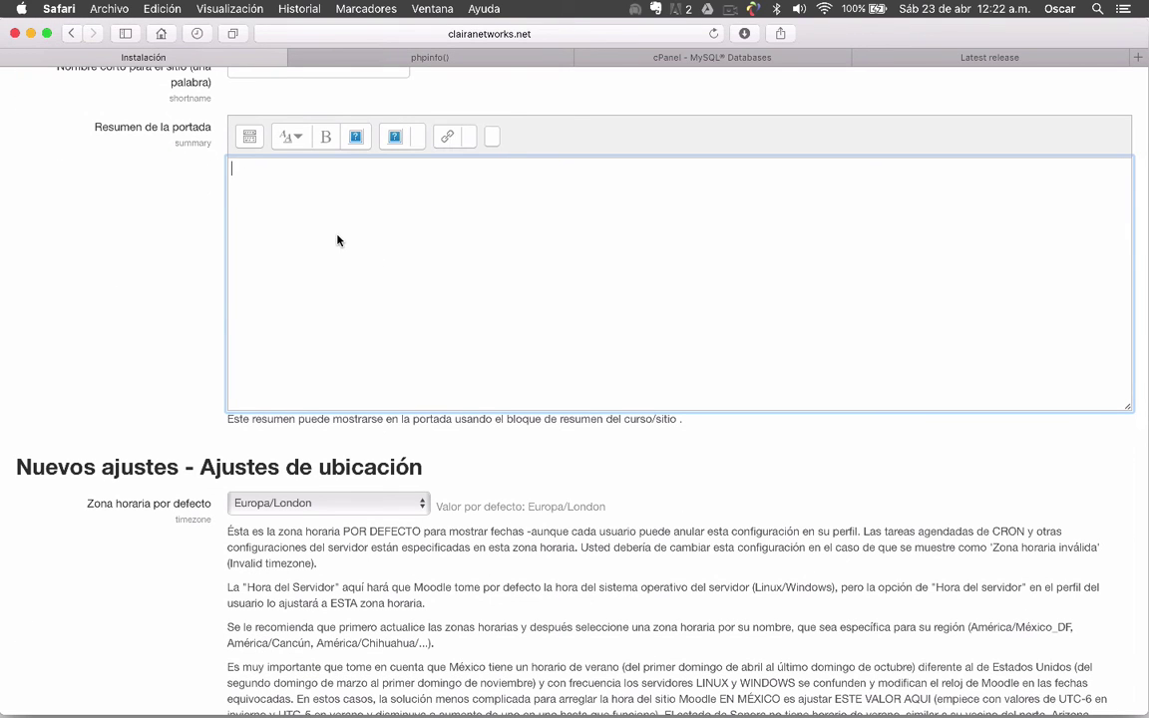
scroll(130, 241, down, 4)
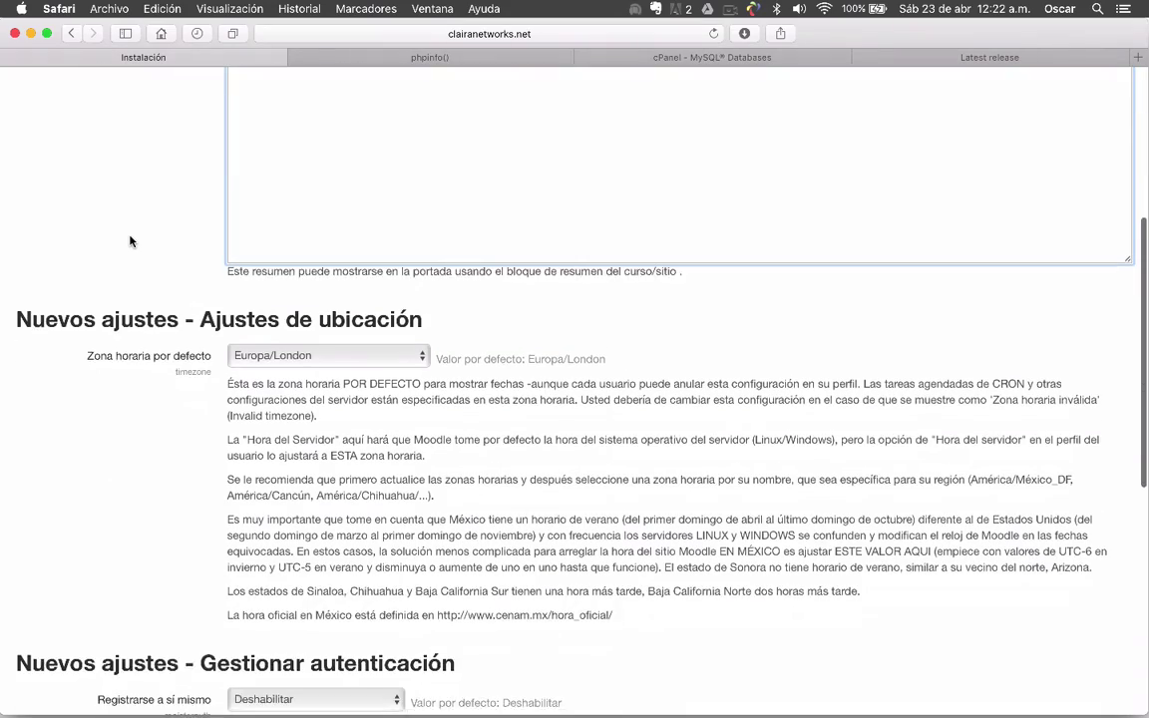
scroll(129, 240, down, 12)
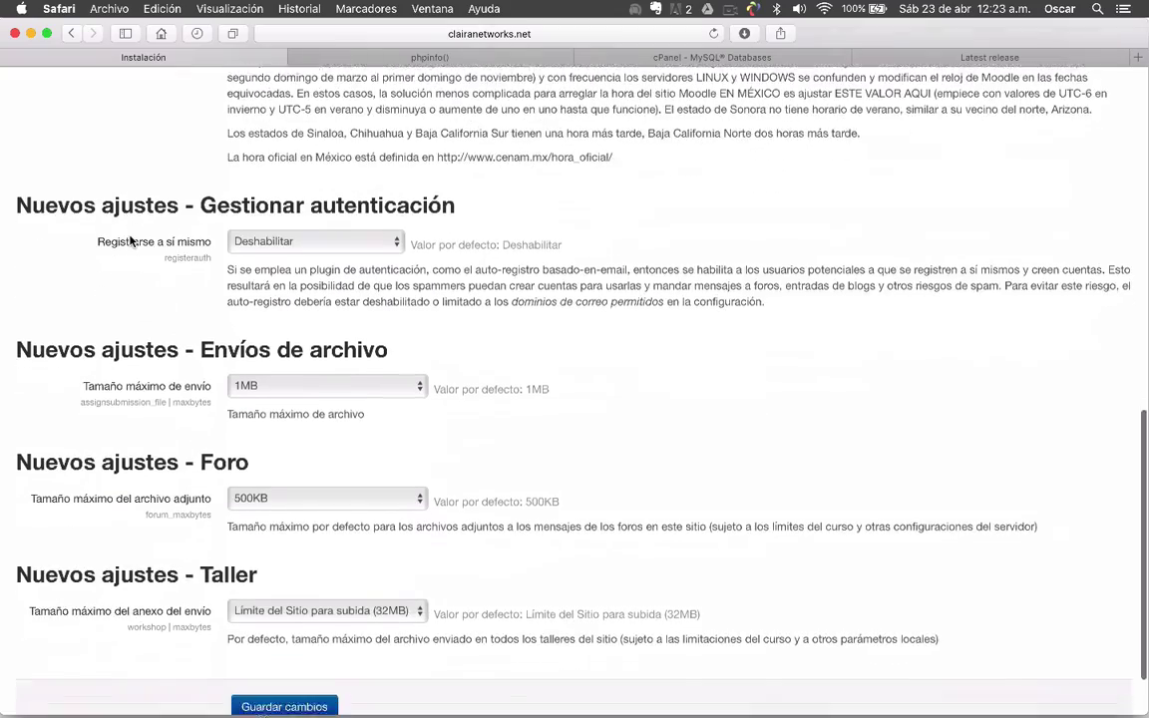
scroll(129, 240, down, 2)
scroll(129, 241, up, 15)
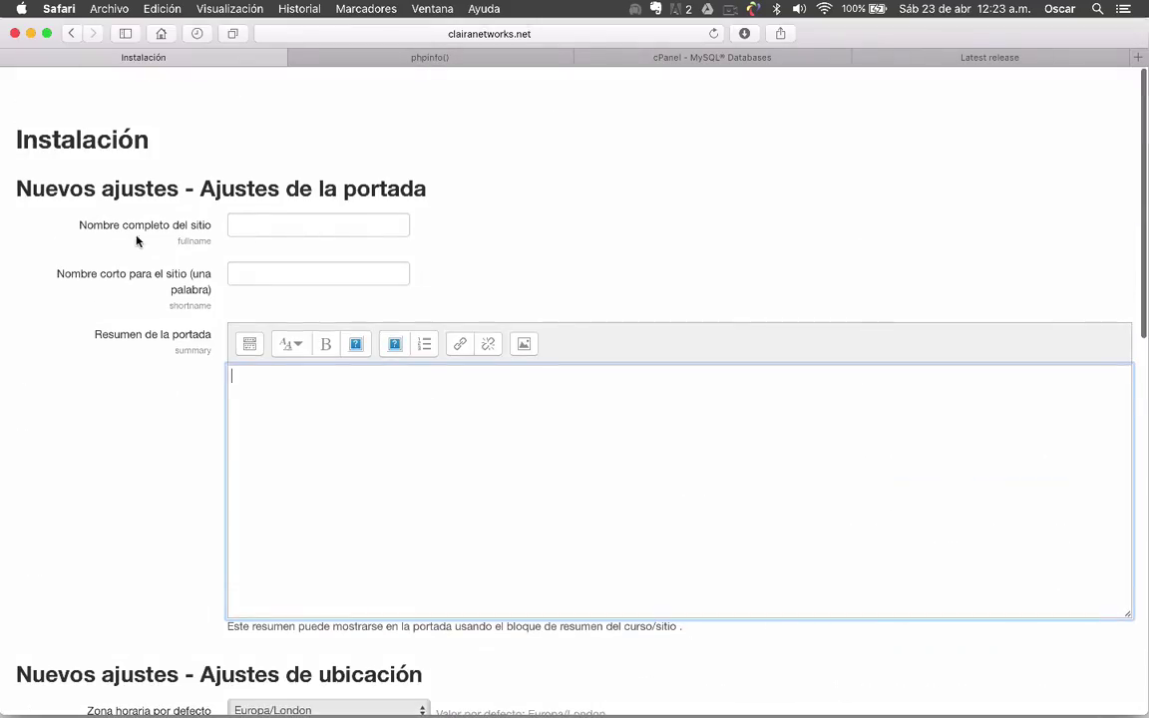
click(327, 229)
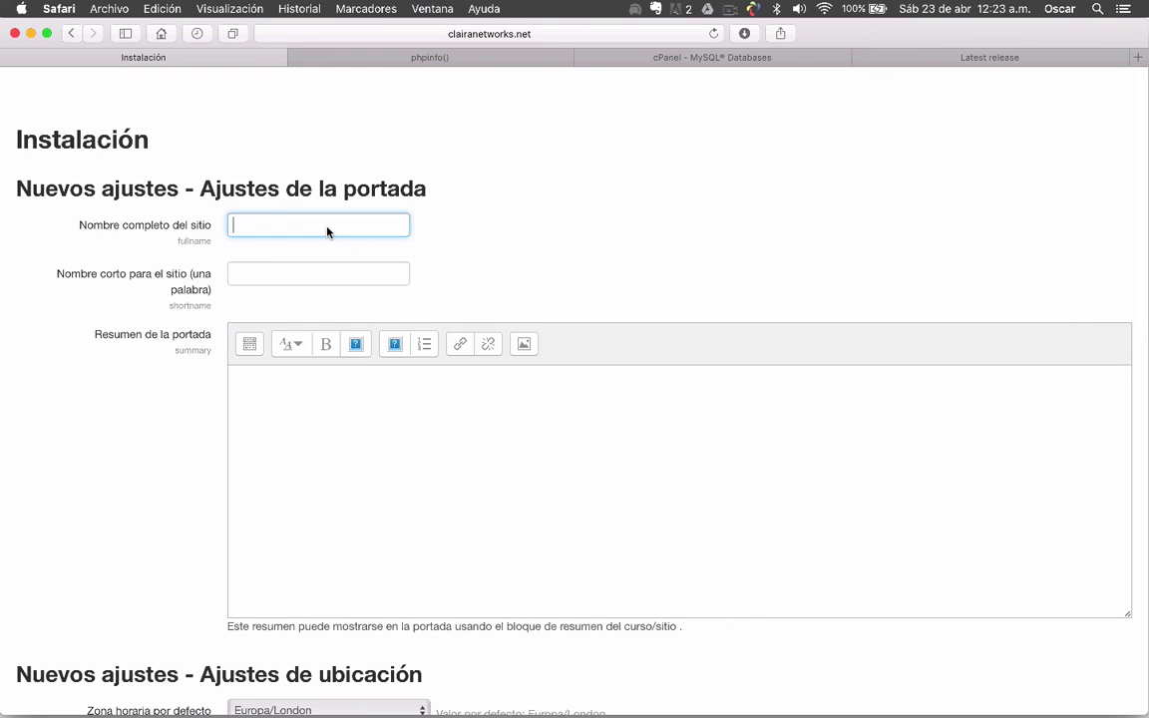
text(La mejor plataforma con Moodle)
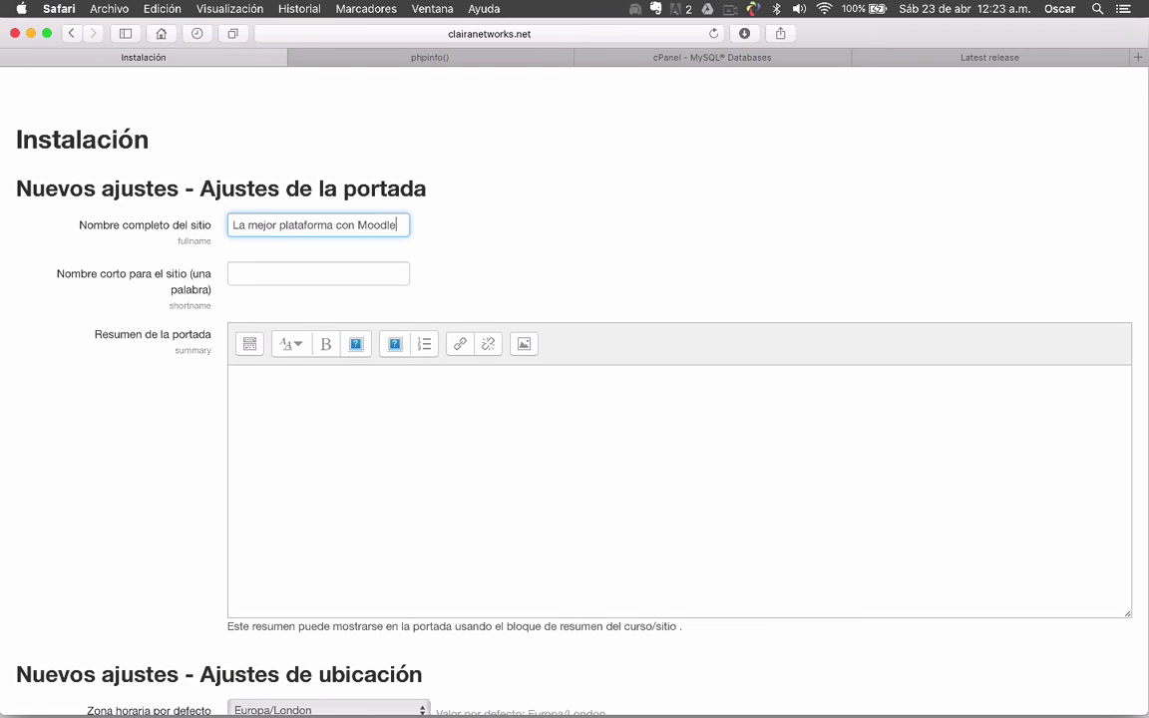
text( para tu ap)
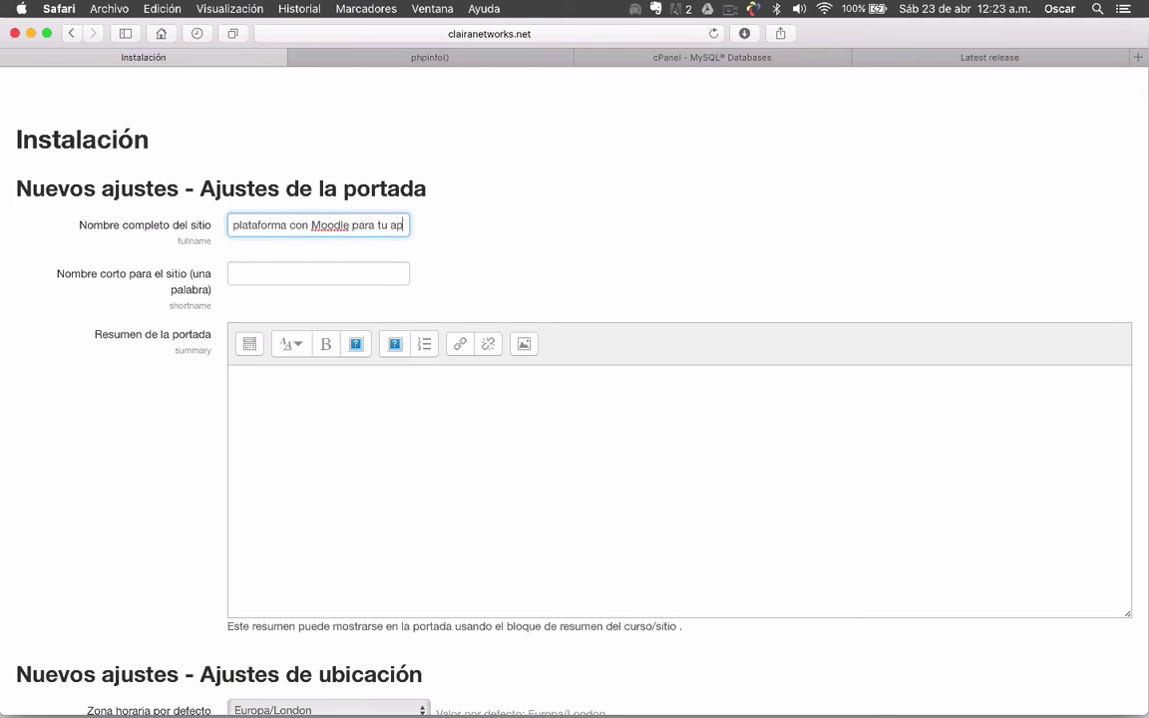
text(rend)
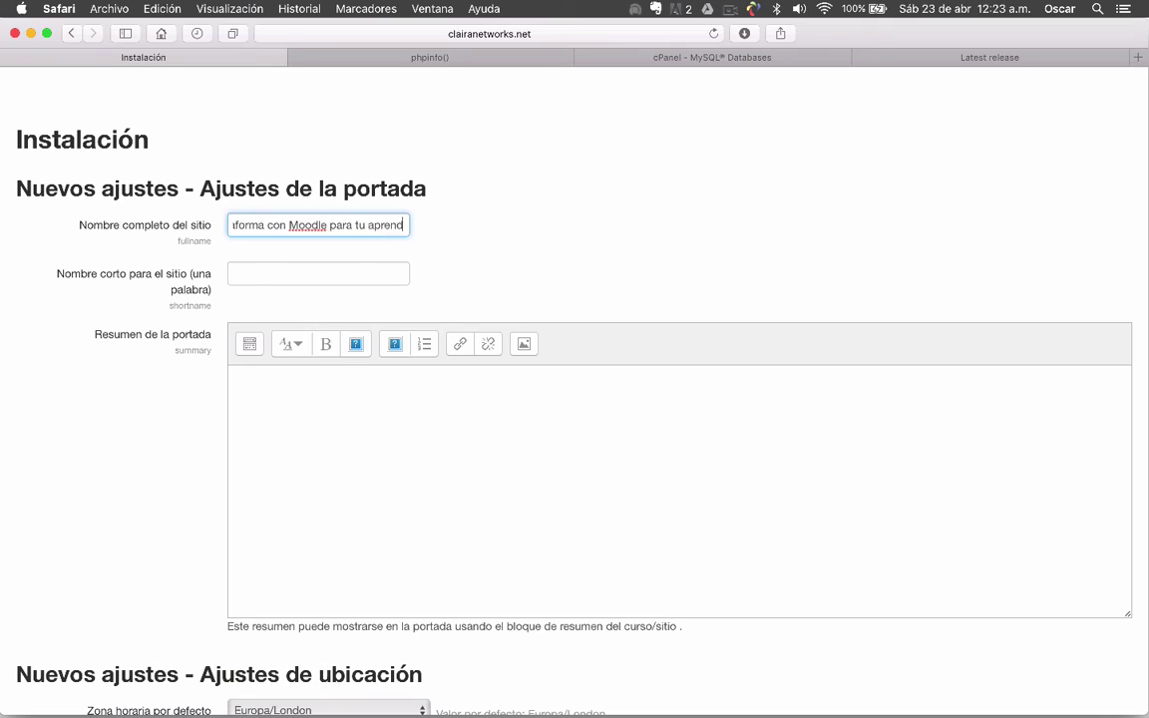
text(izaje )
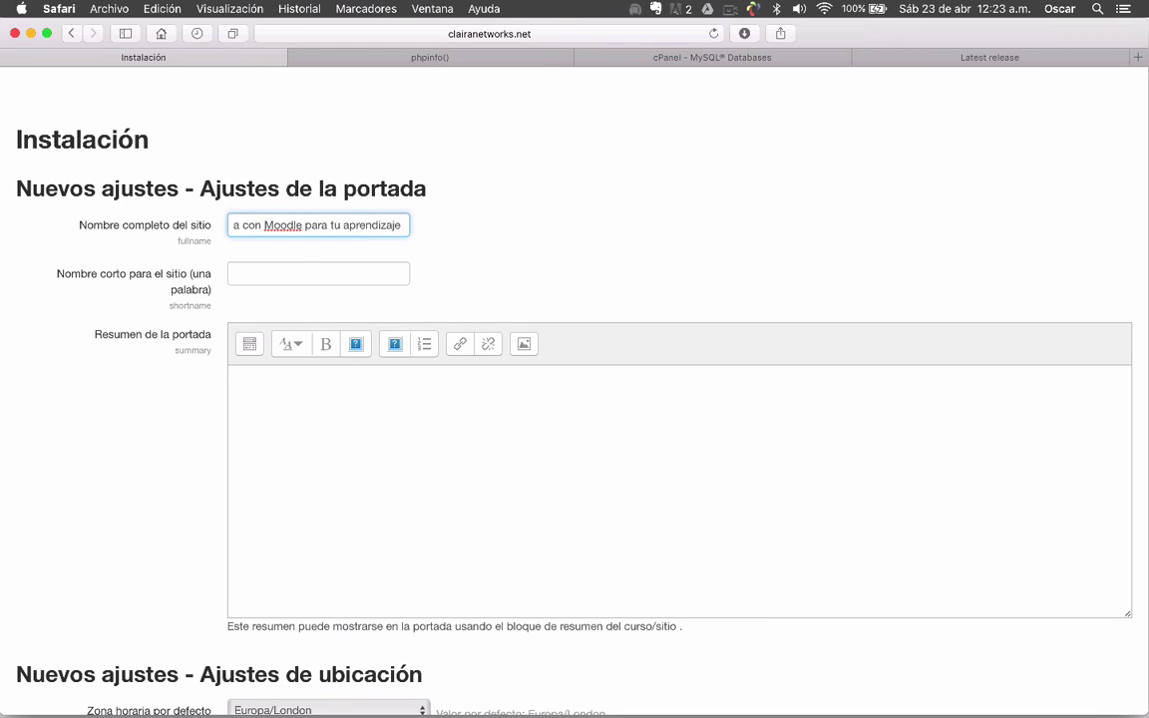
text(en)
text( l)
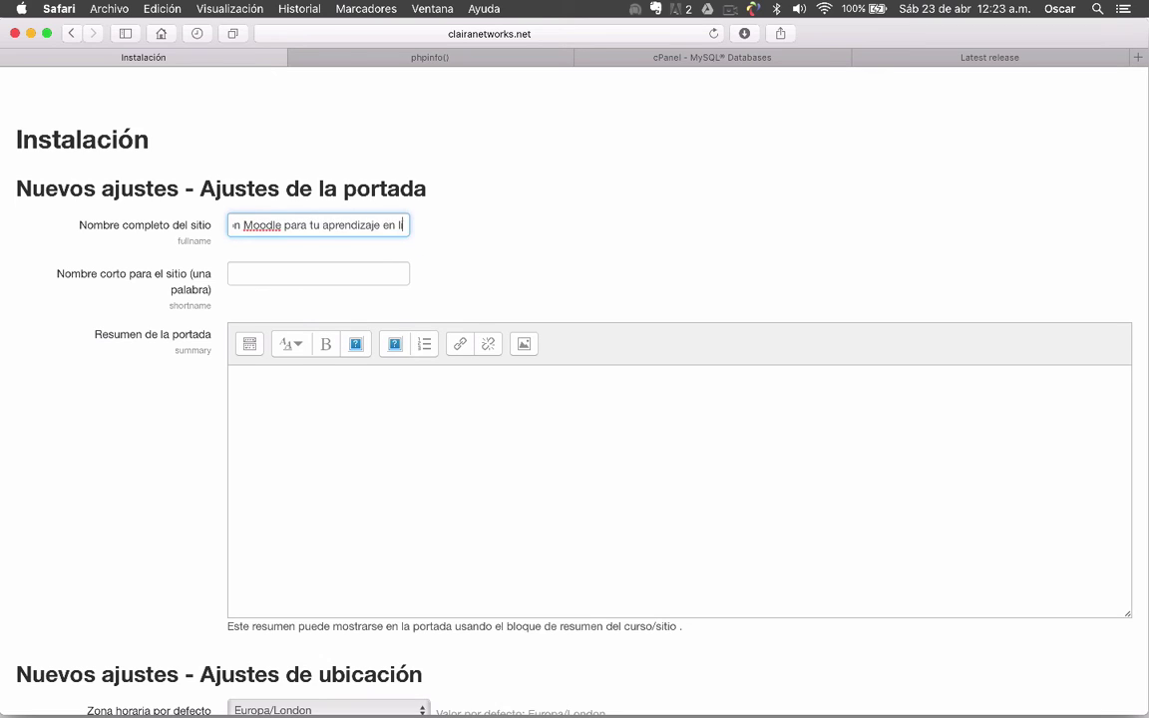
text(iena)
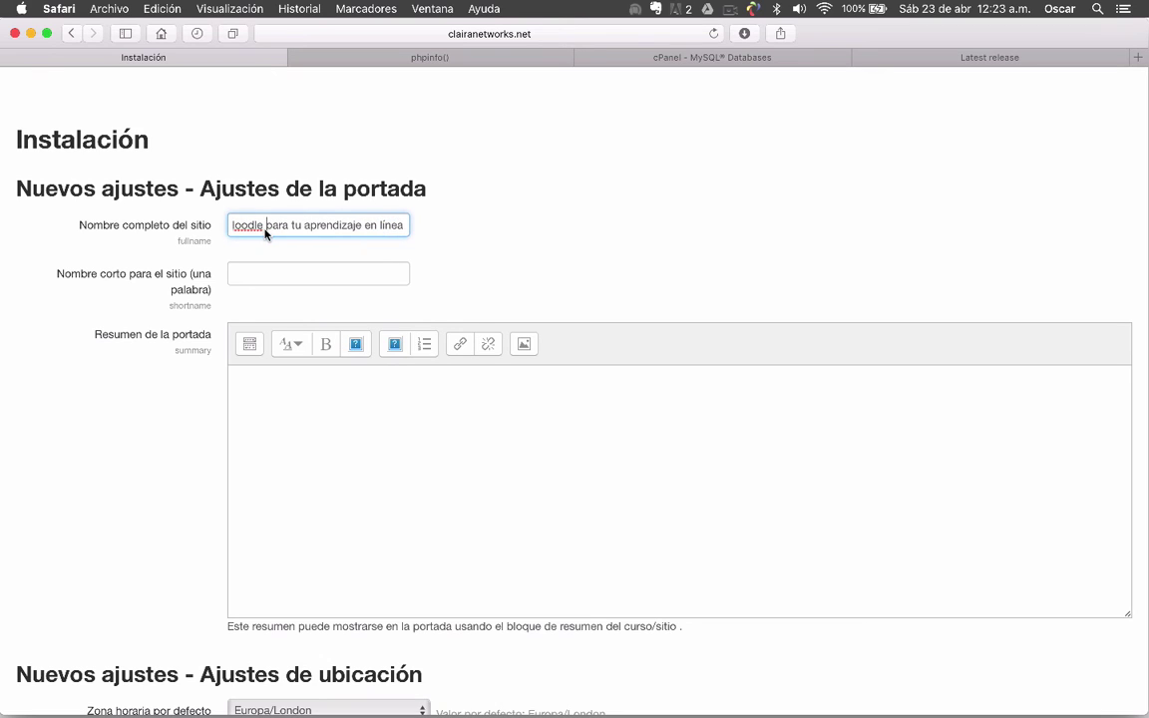
key(super+Left)
key(super+Right)
Set the short name to moodleclaira and paste the full name into Resumen de la portada
click(304, 282)
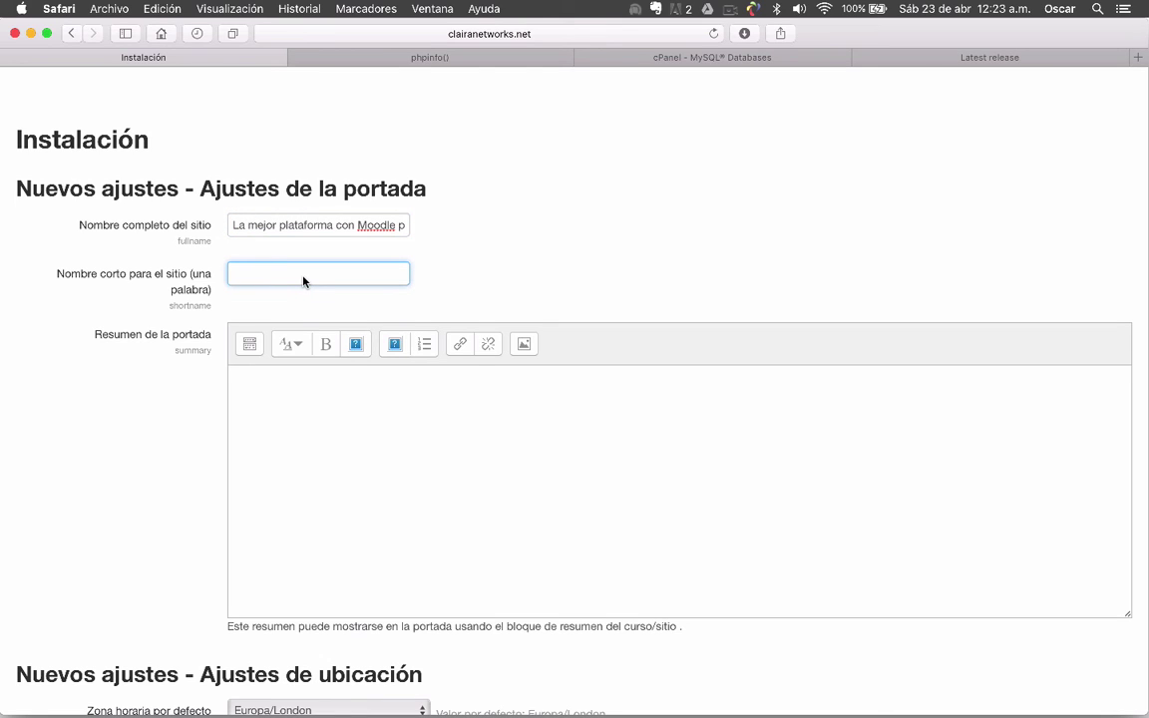
text(moodleclaira)
click(399, 379)
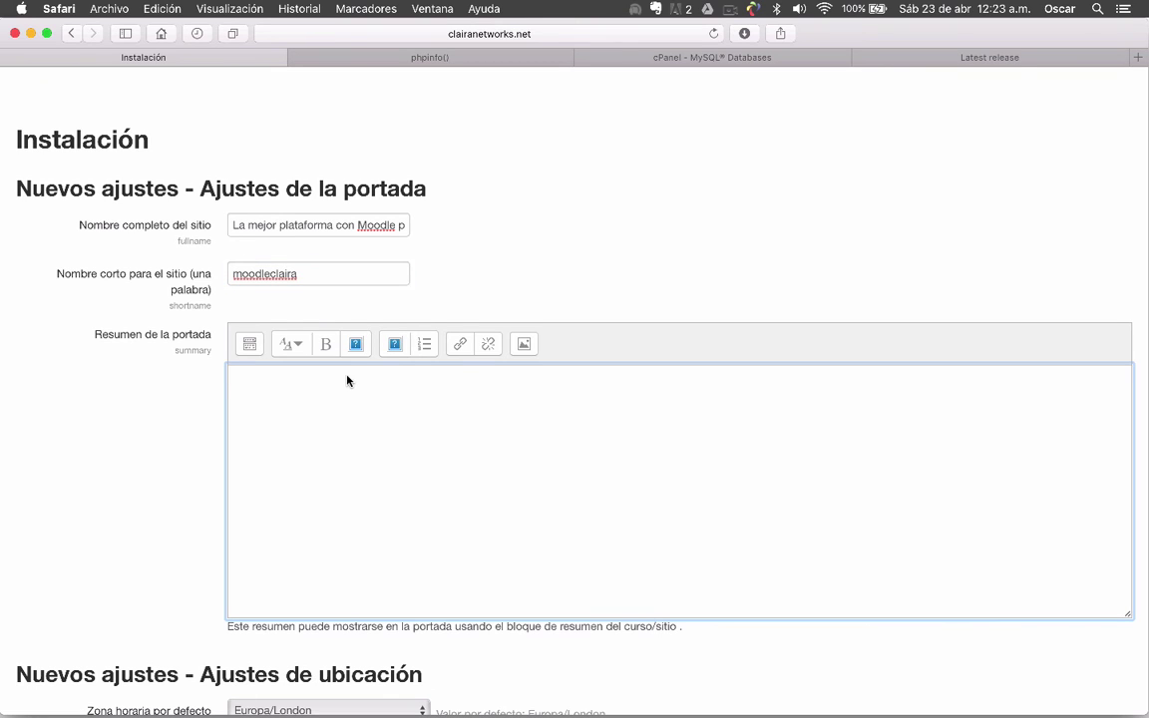
triple_click(377, 226)
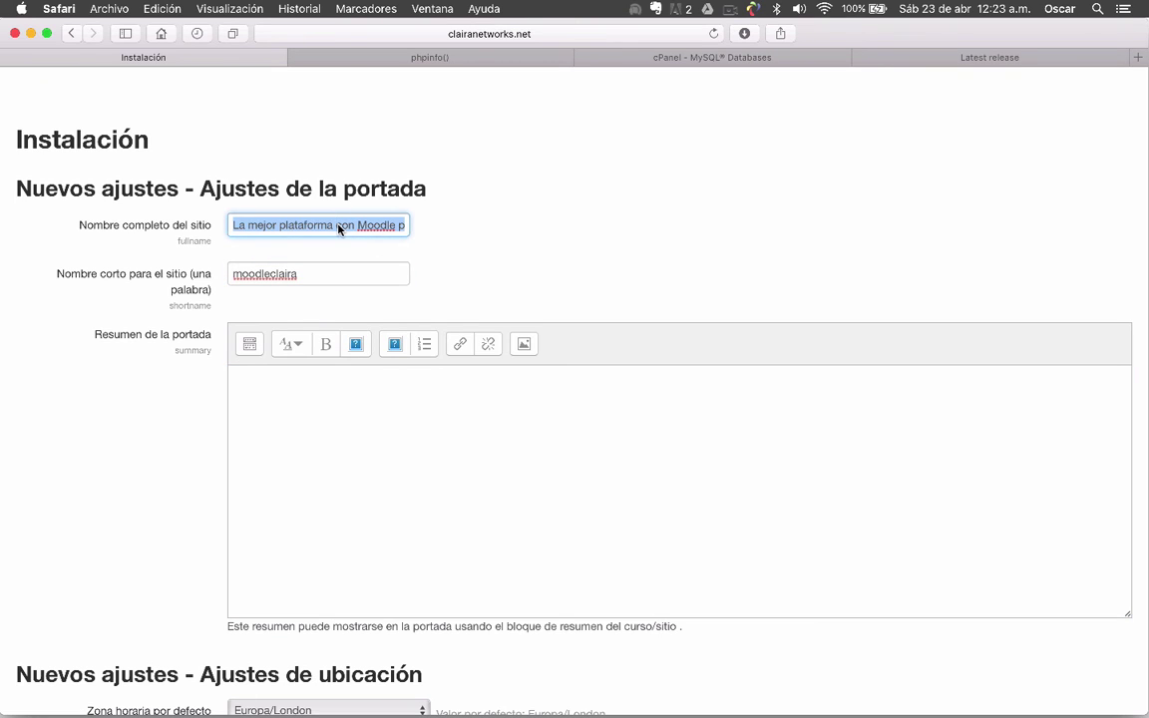
key(super+c)
click(328, 441)
key(super+v)
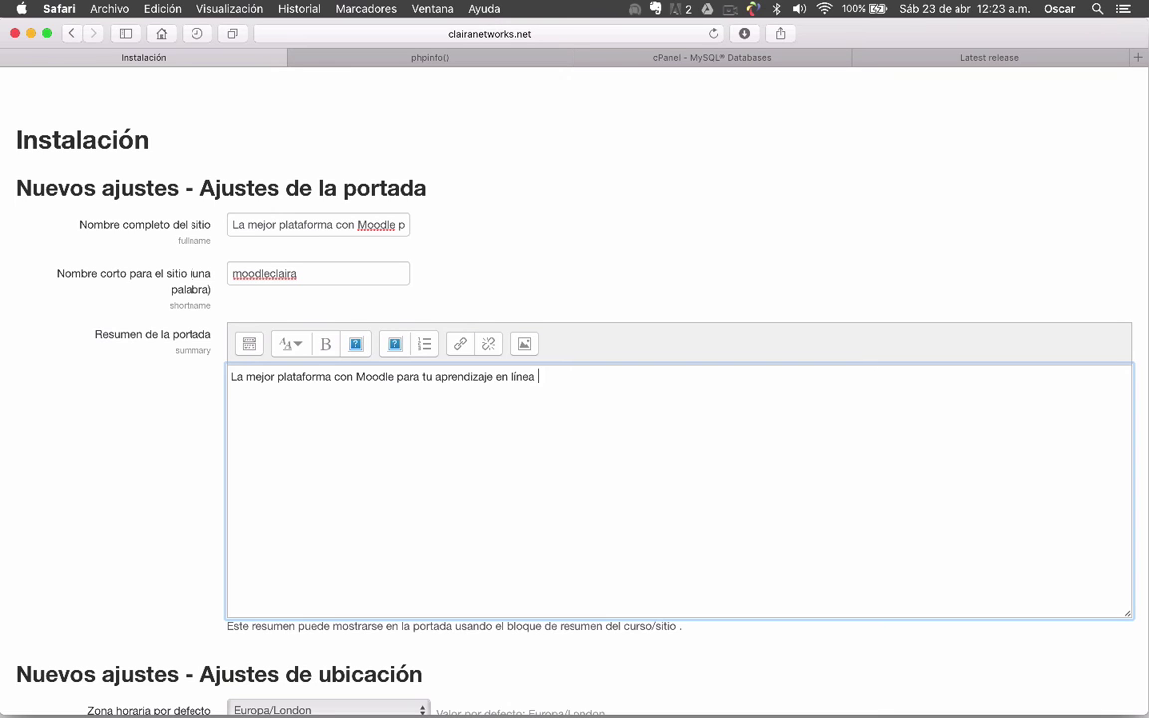
text(.....)
Choose América/México_DF in the Zona horaria por defecto dropdown under Ajustes de ubicación
scroll(574, 399, down, 1)
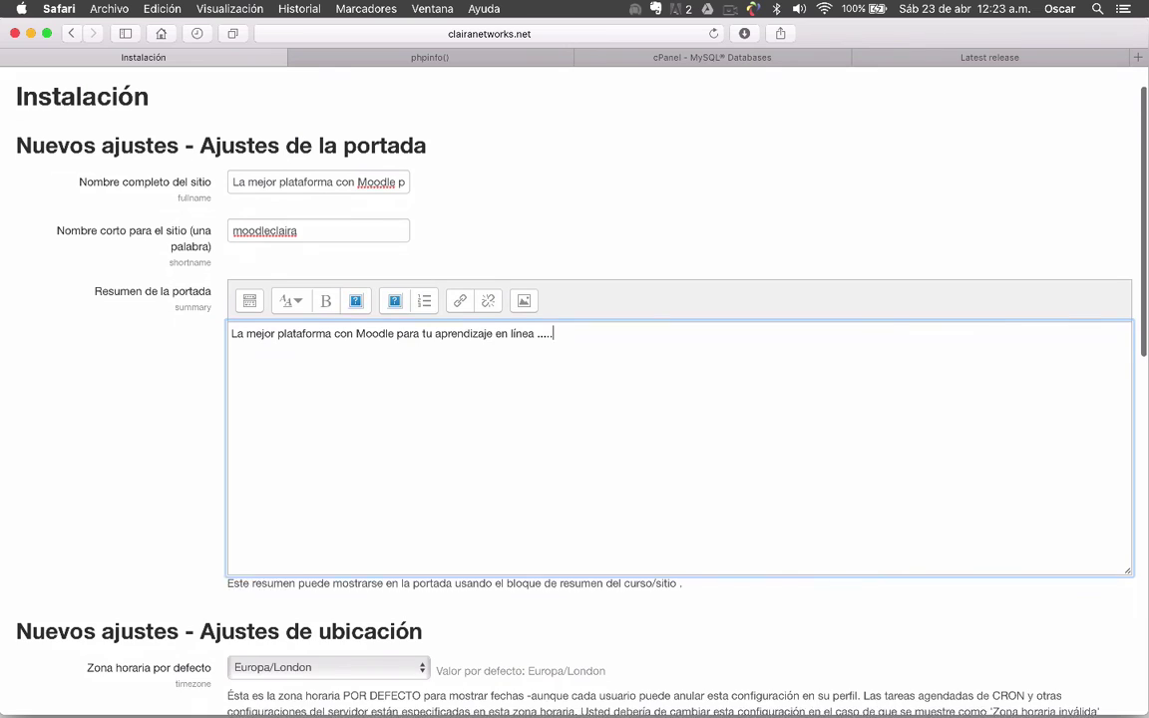
scroll(346, 377, down, 5)
scroll(108, 404, down, 3)
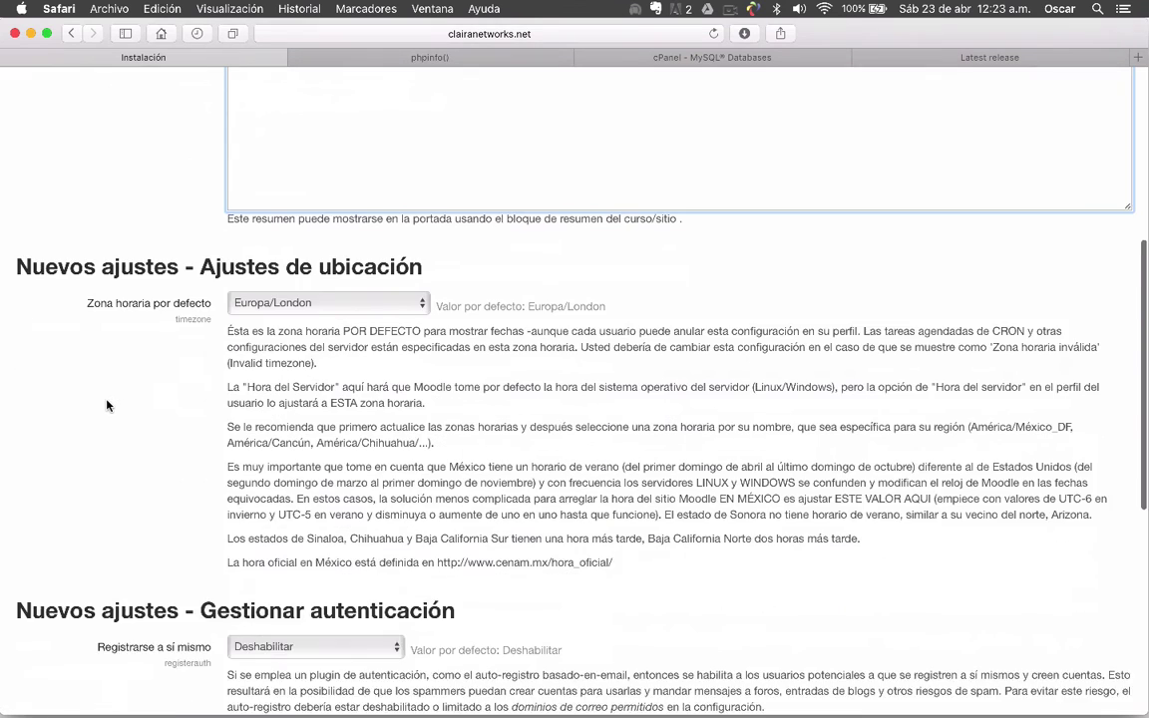
scroll(108, 404, down, 3)
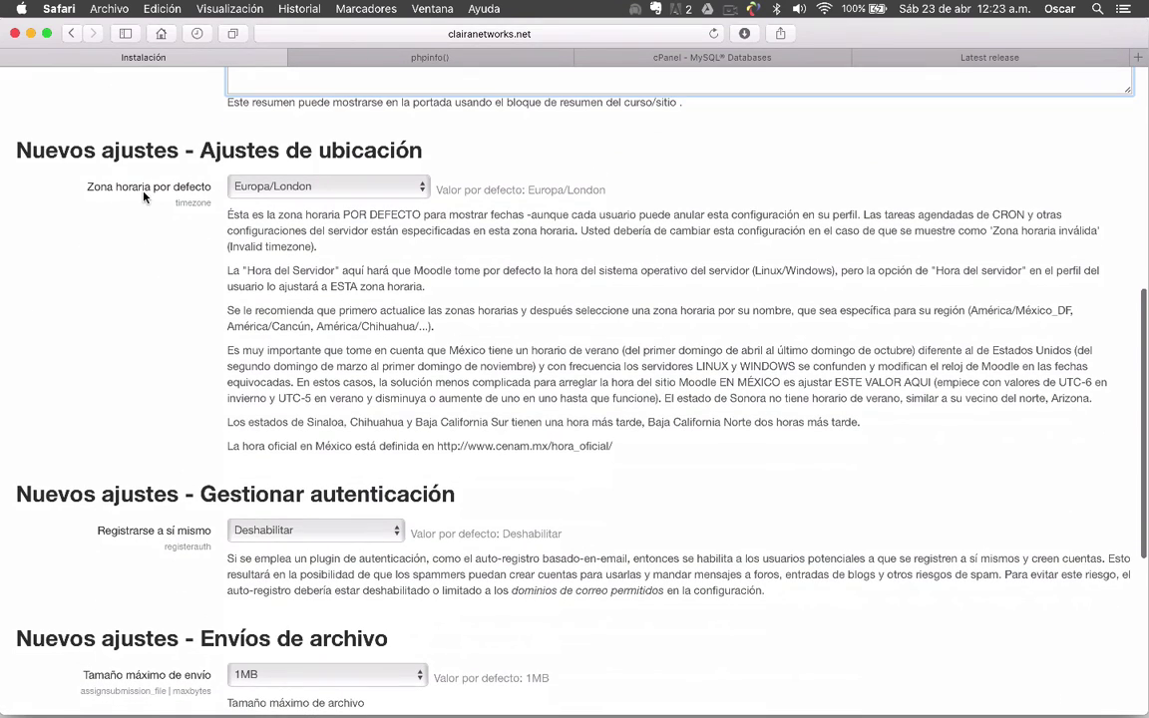
click(361, 187)
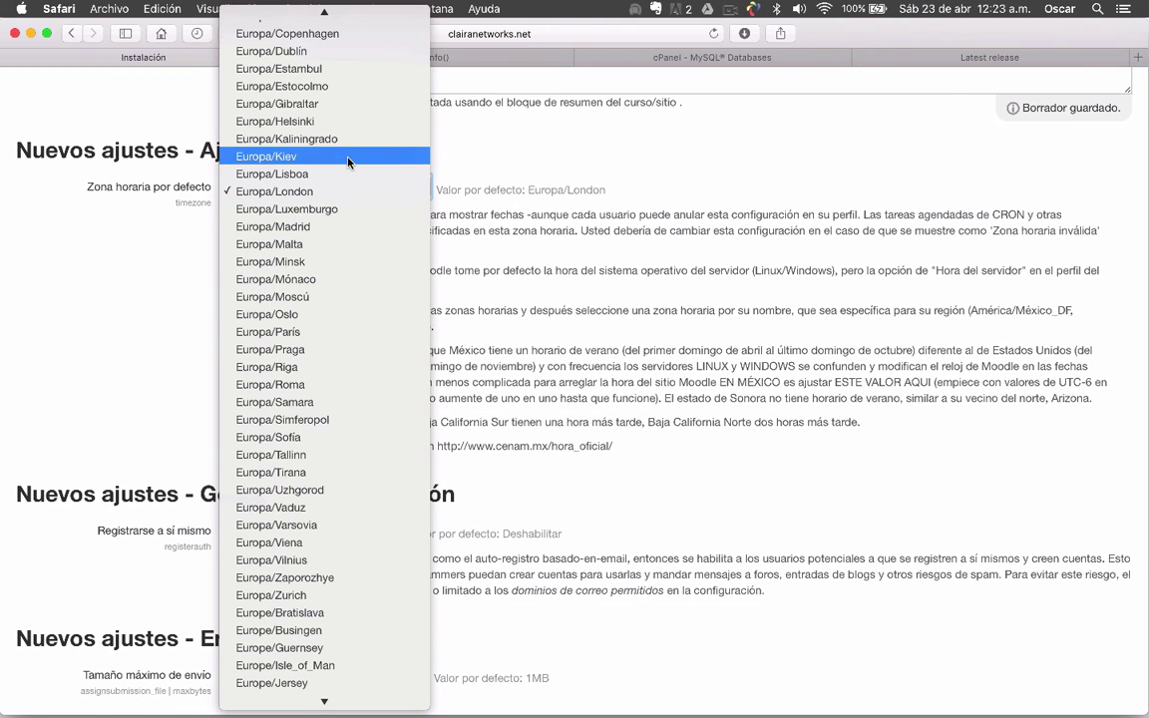
scroll(348, 161, up, 15)
scroll(345, 367, down, 10)
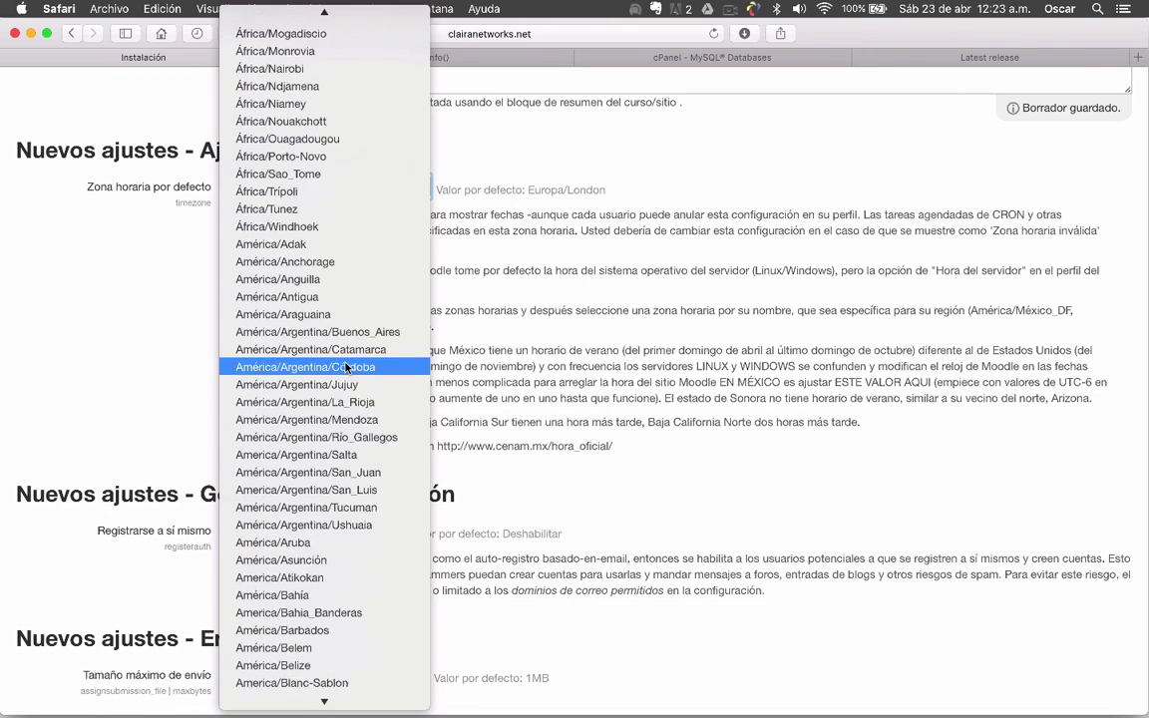
scroll(345, 367, down, 5)
scroll(345, 367, down, 13)
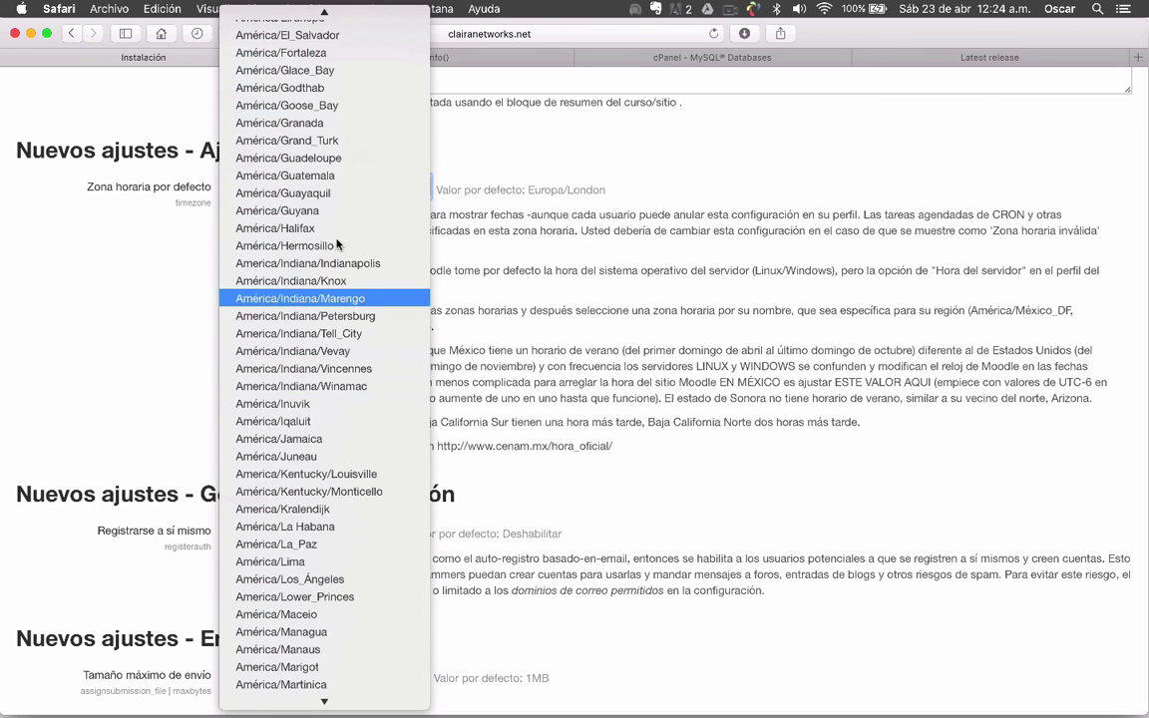
scroll(340, 229, down, 3)
scroll(340, 228, down, 3)
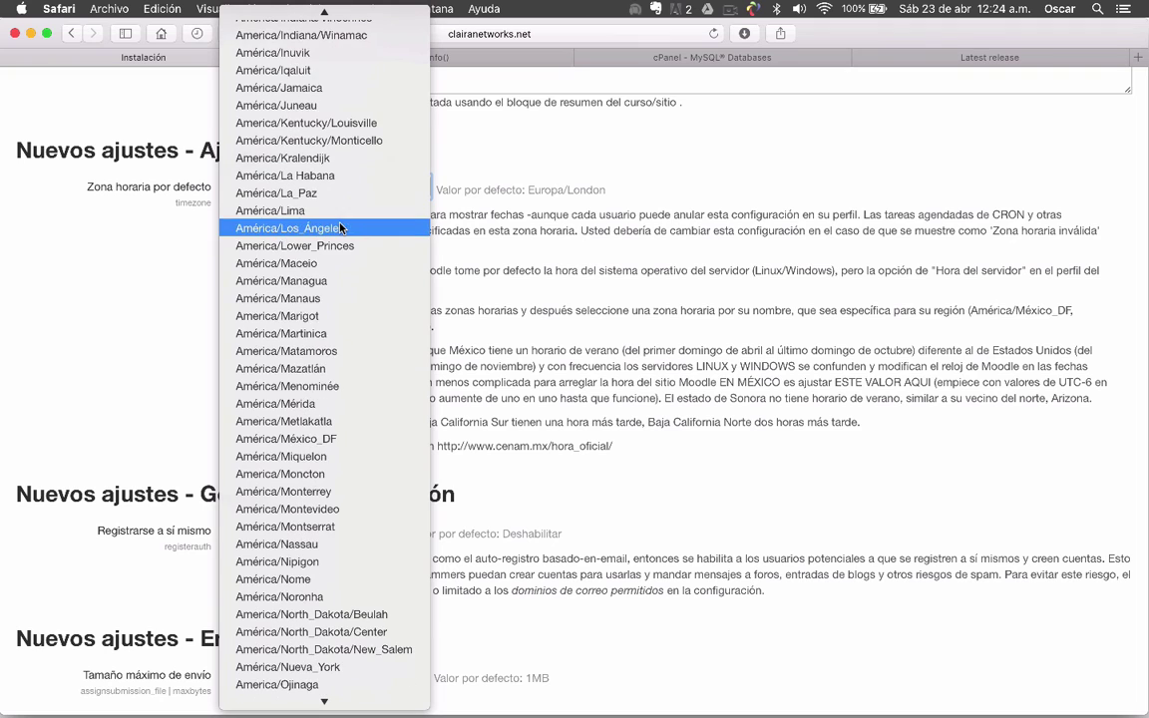
click(325, 439)
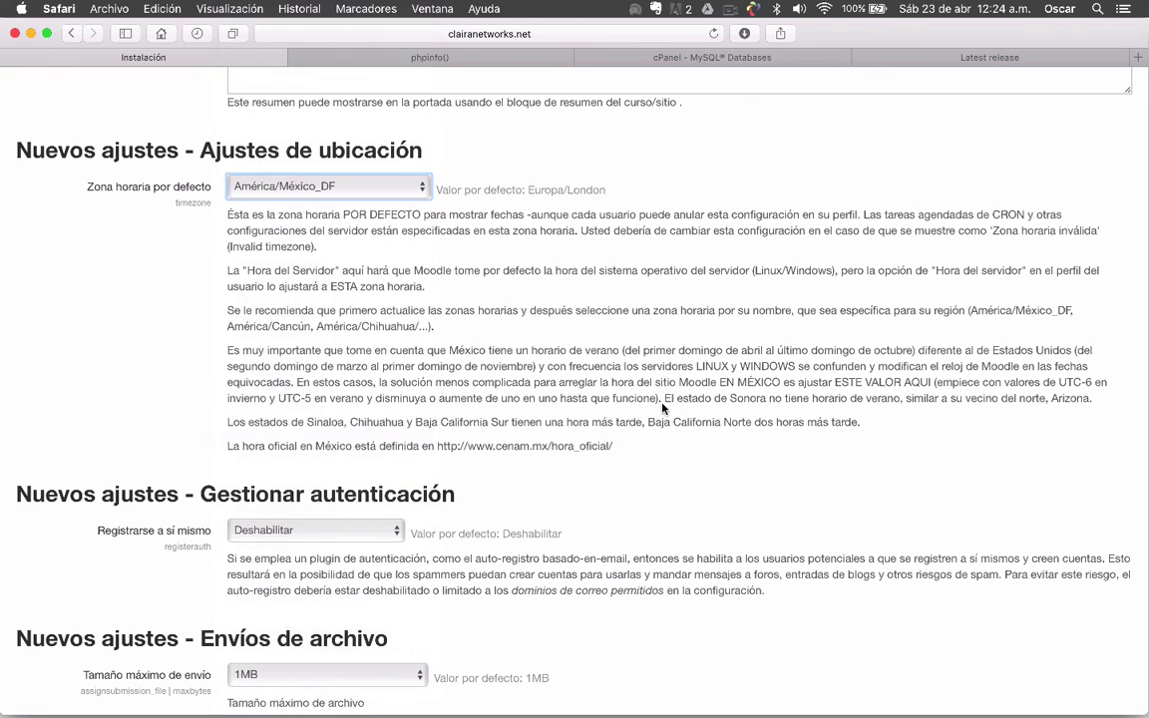
Set Registrarse a sí mismo to Deshabilitar instead of Auto-registro basado en Email
scroll(773, 429, down, 5)
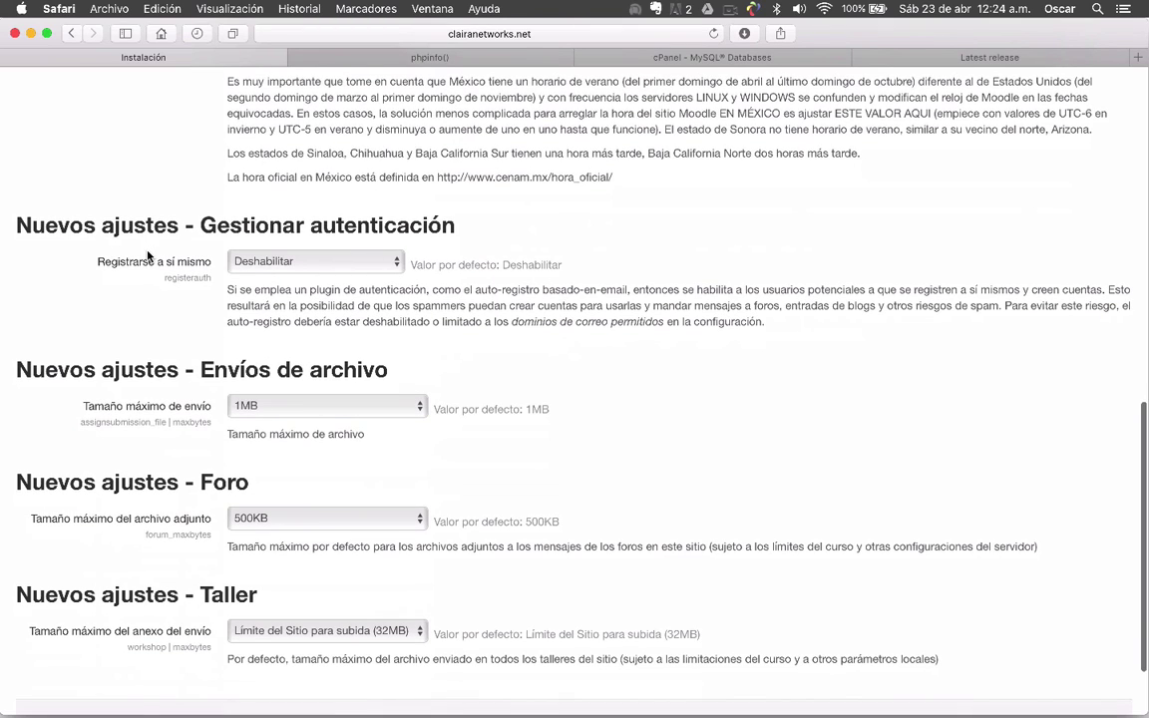
click(398, 267)
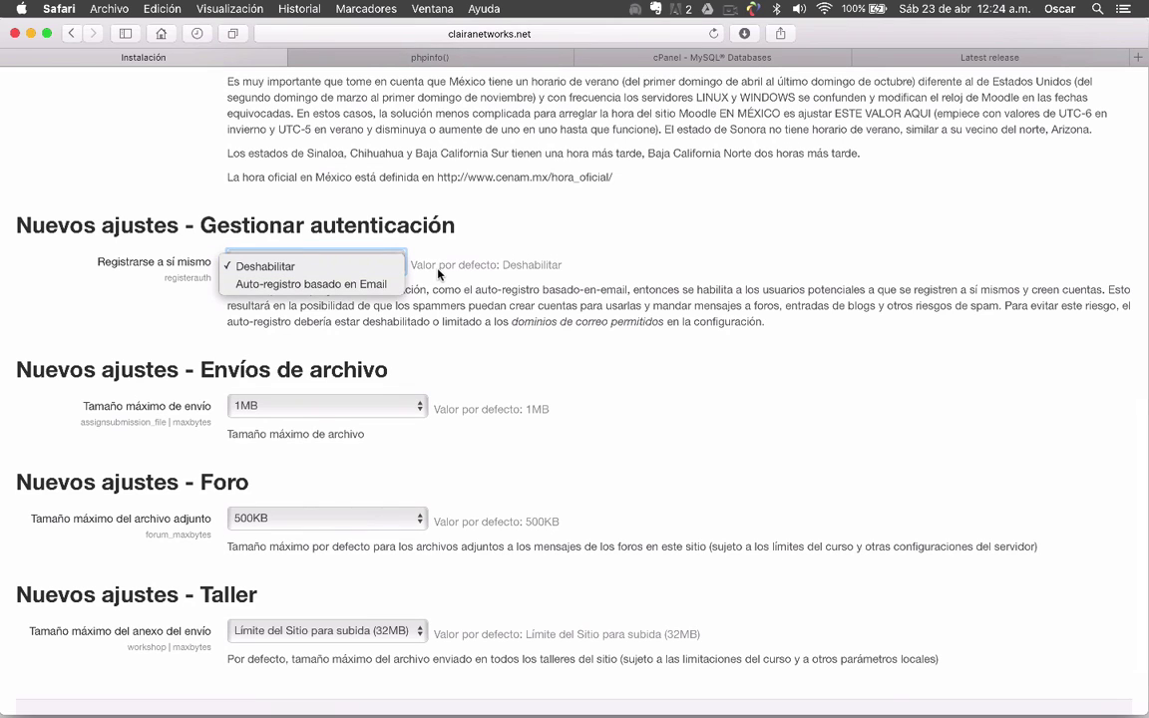
click(537, 313)
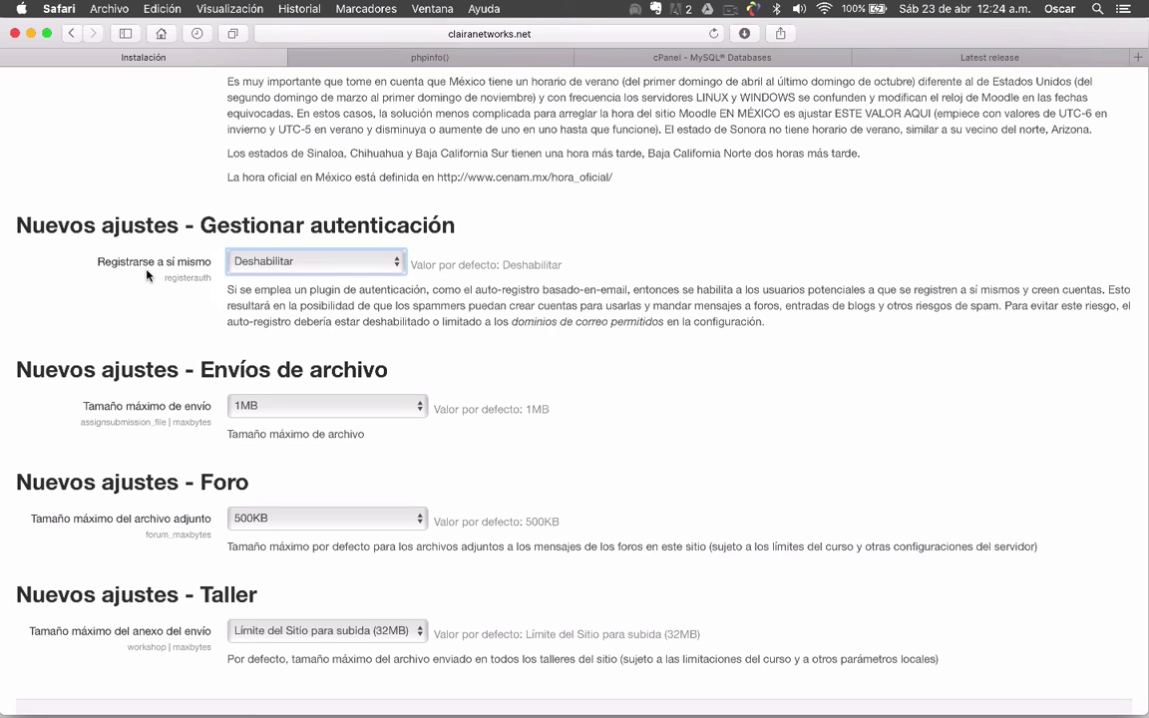
click(398, 263)
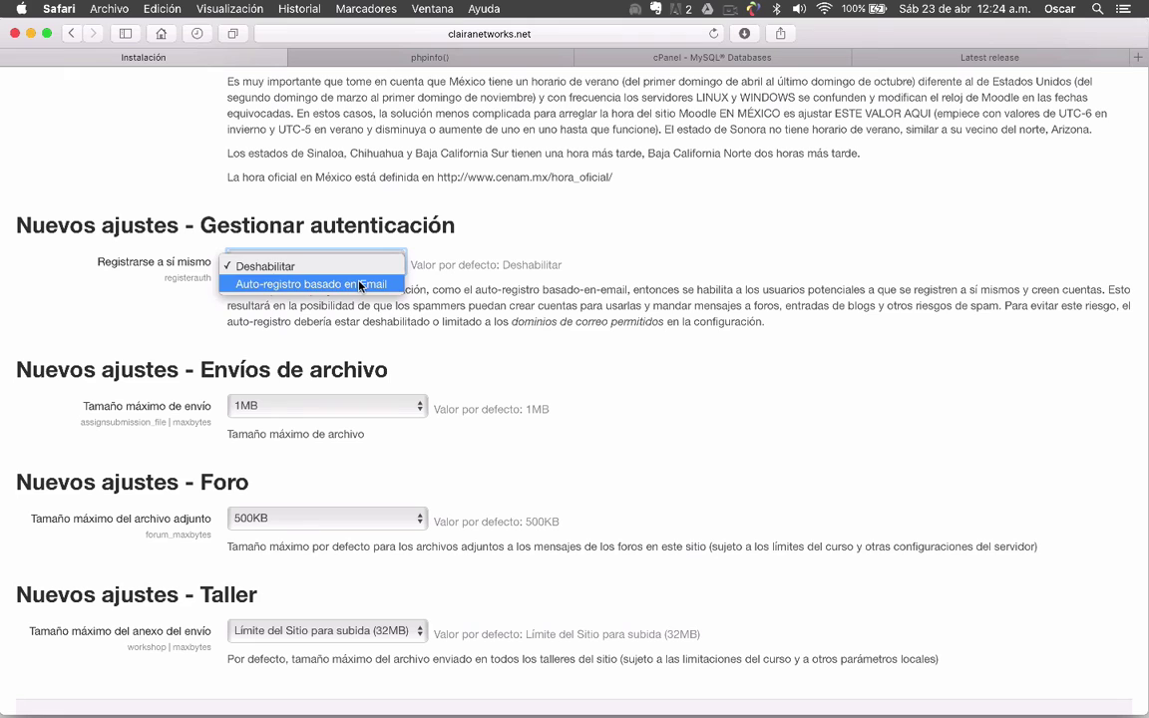
click(360, 287)
click(402, 263)
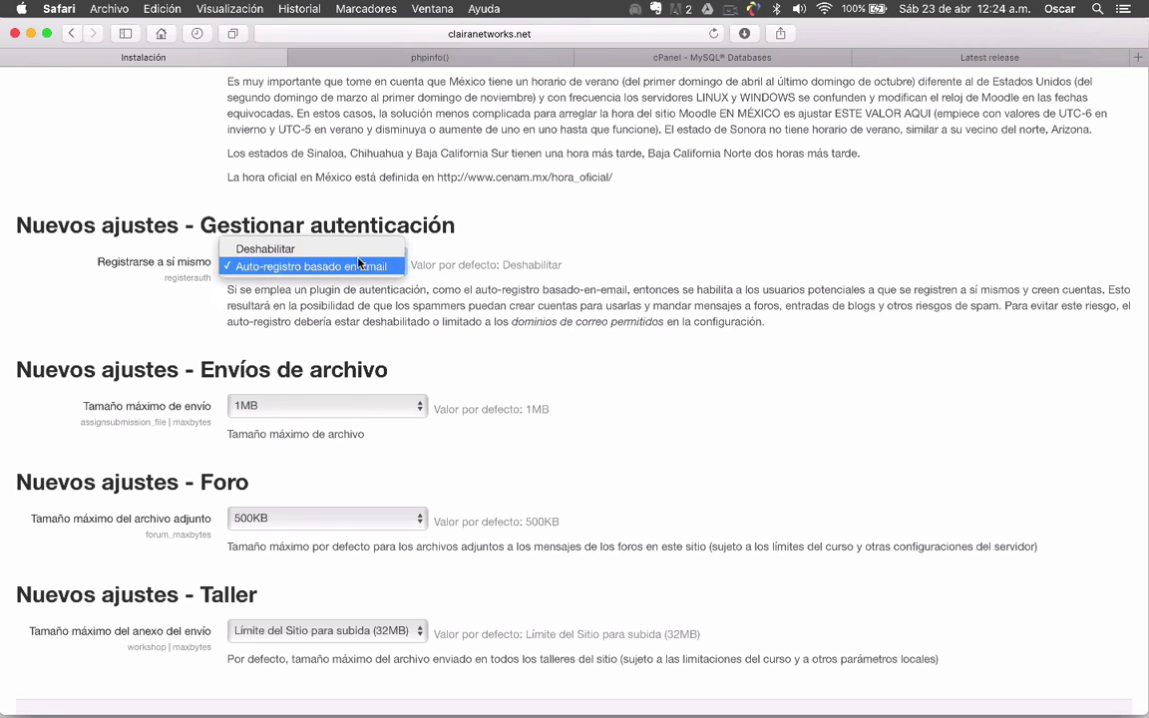
click(354, 265)
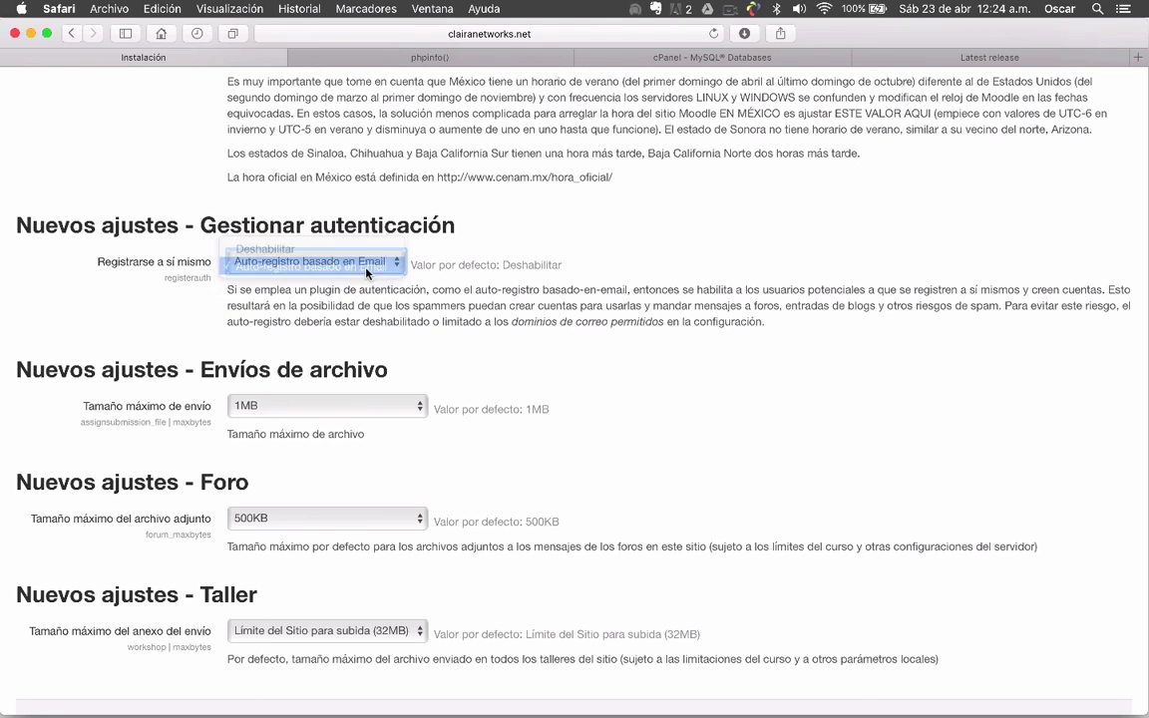
click(523, 333)
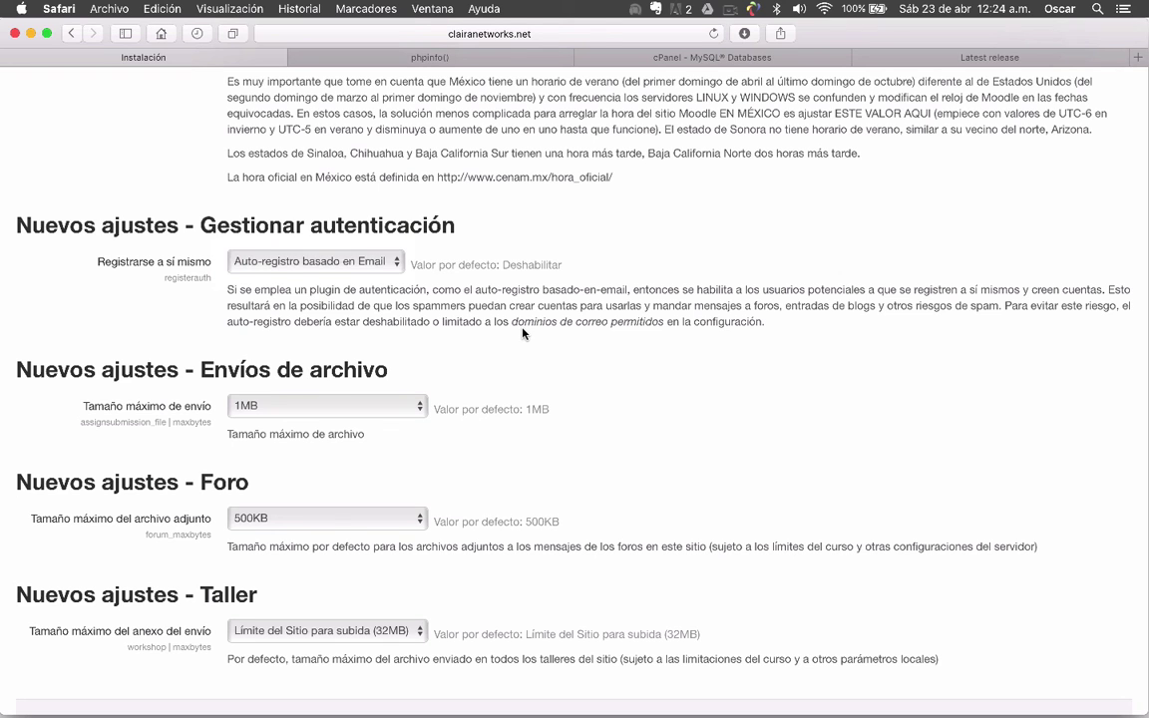
scroll(523, 333, down, 2)
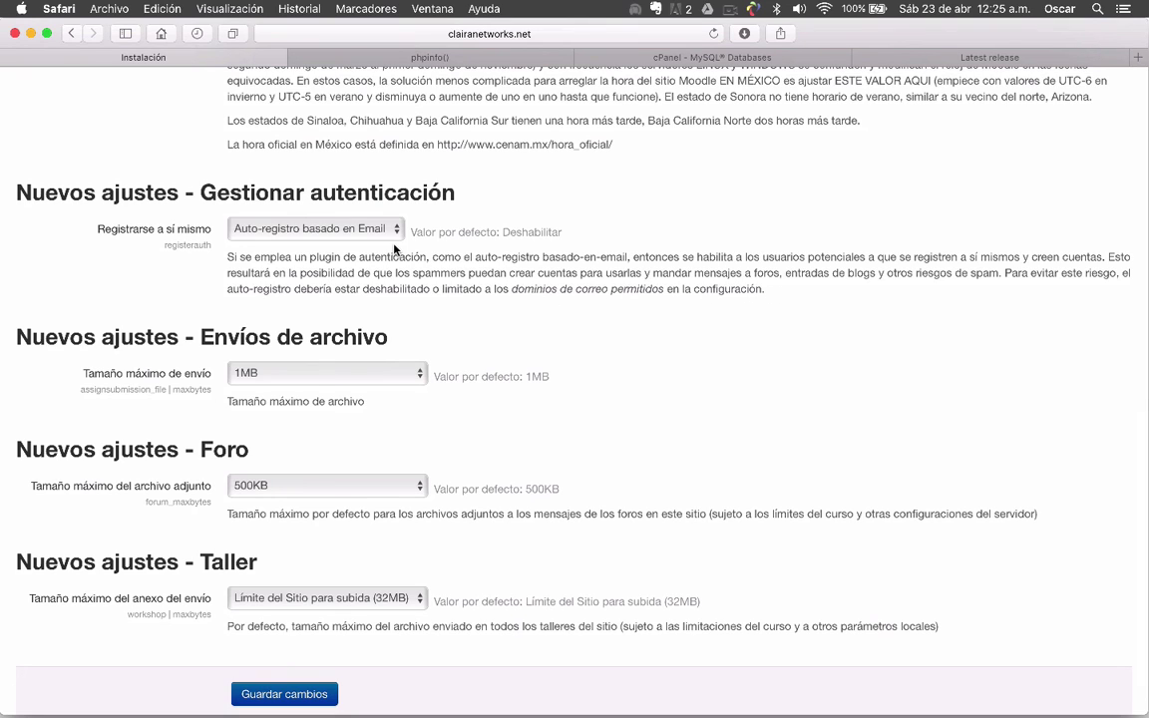
click(370, 231)
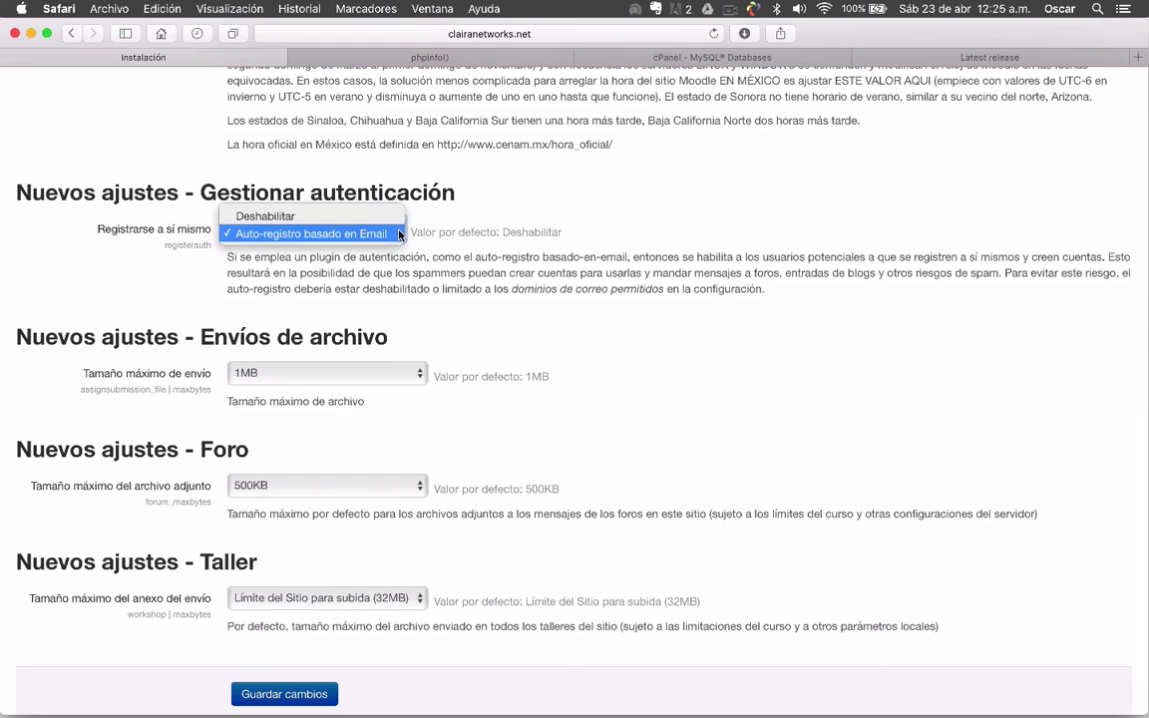
click(335, 216)
scroll(166, 258, down, 2)
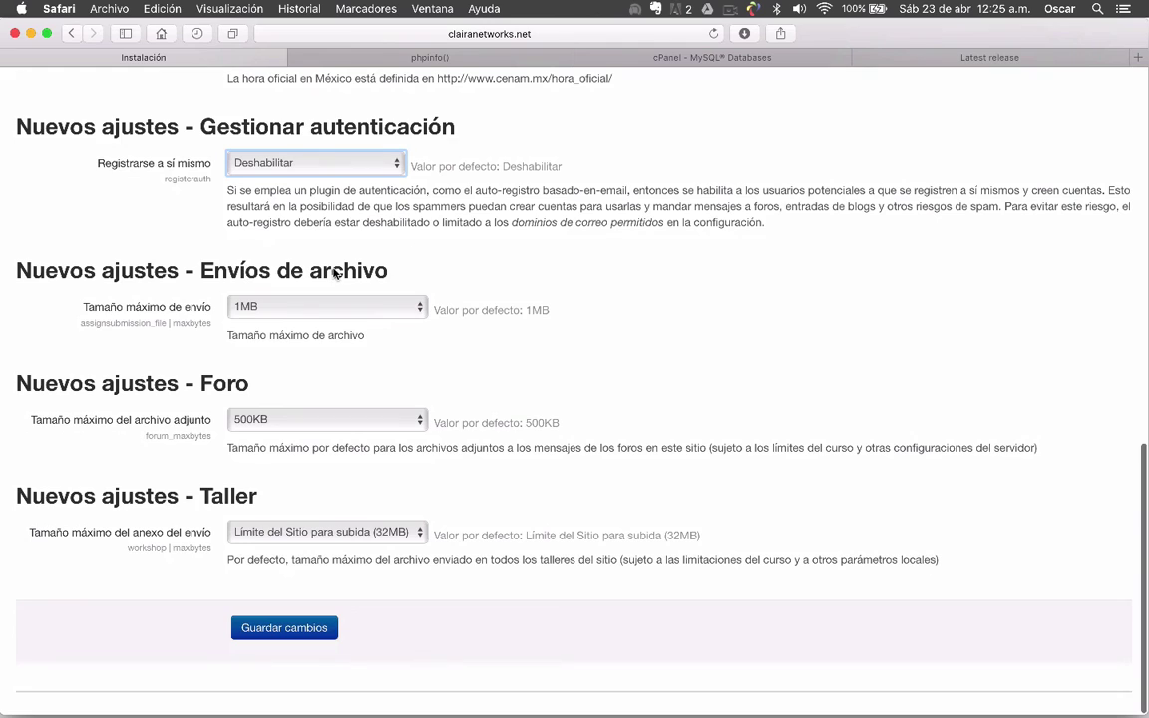
click(399, 307)
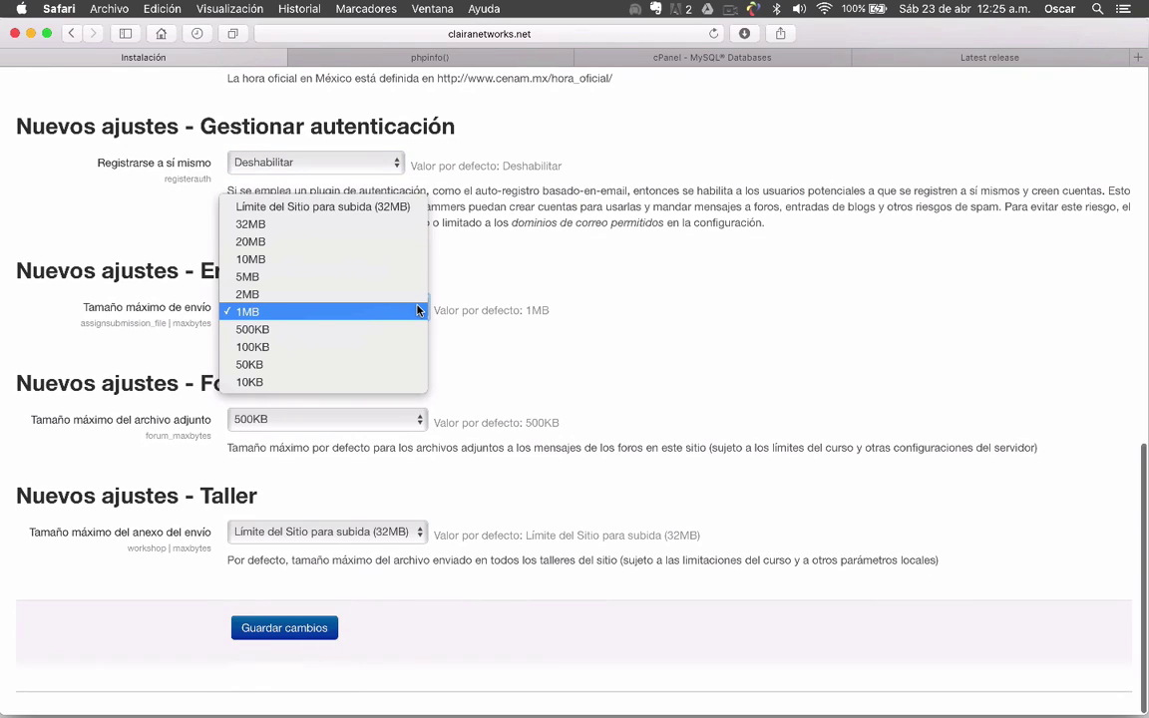
Set Tamaño máximo de envío to 32MB and the forum attachment limit to 10MB
click(557, 329)
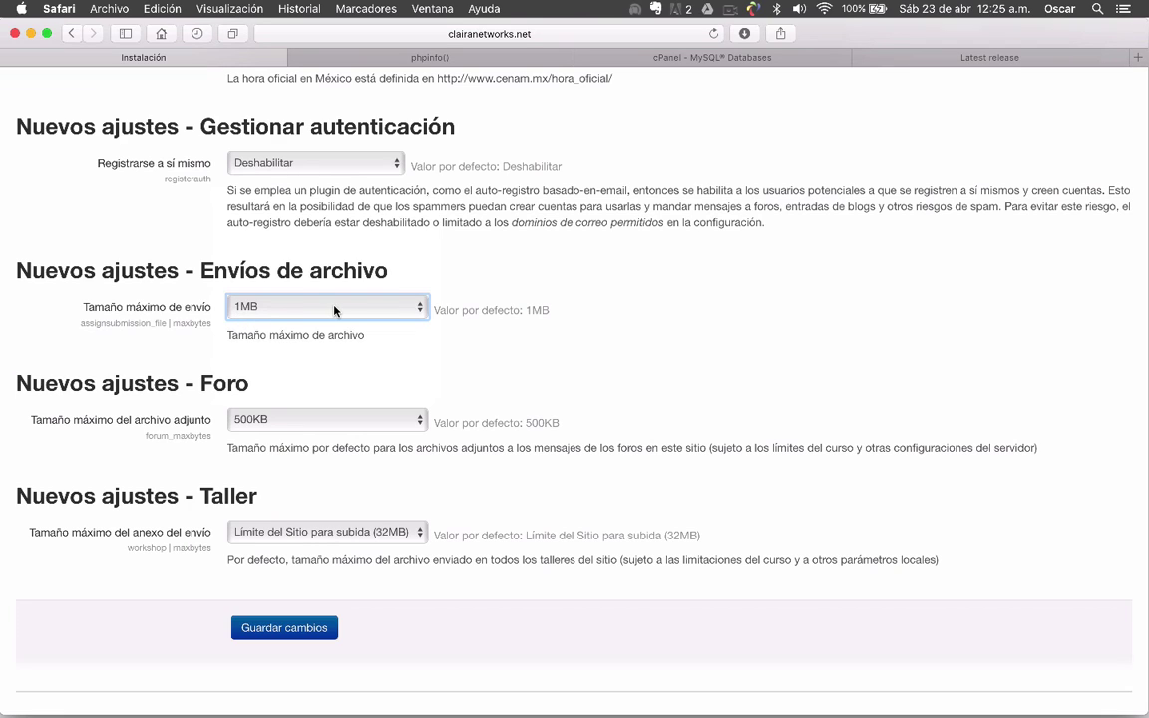
click(419, 309)
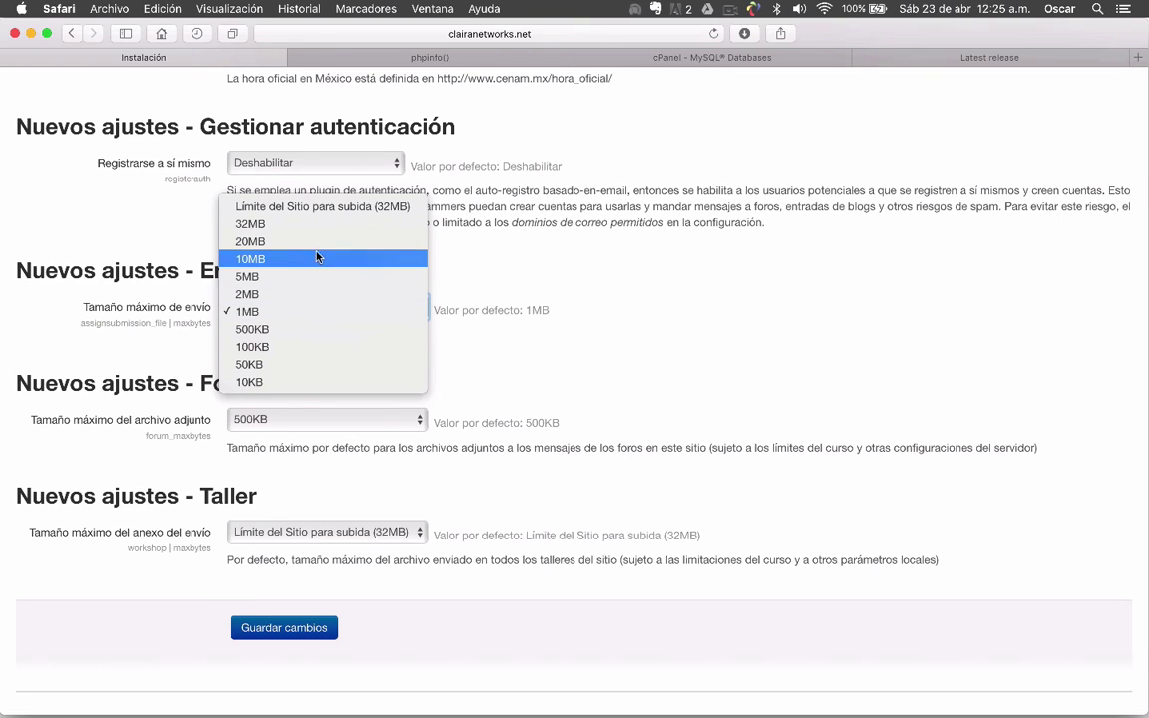
click(265, 226)
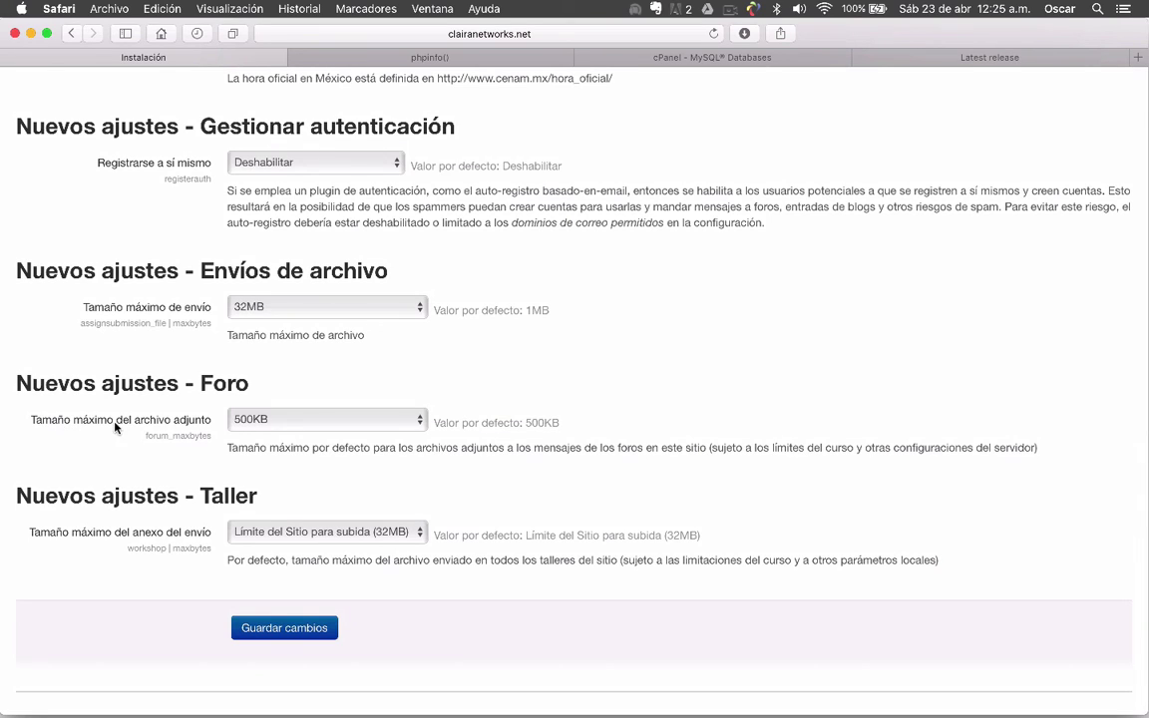
click(423, 423)
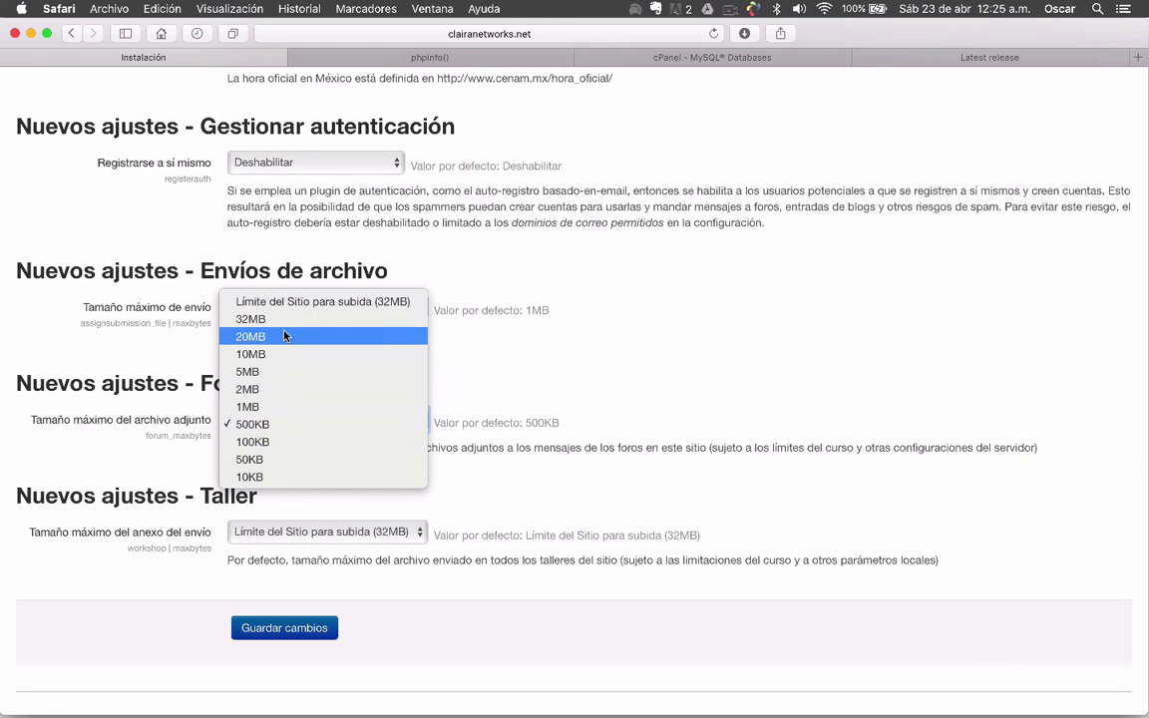
click(275, 356)
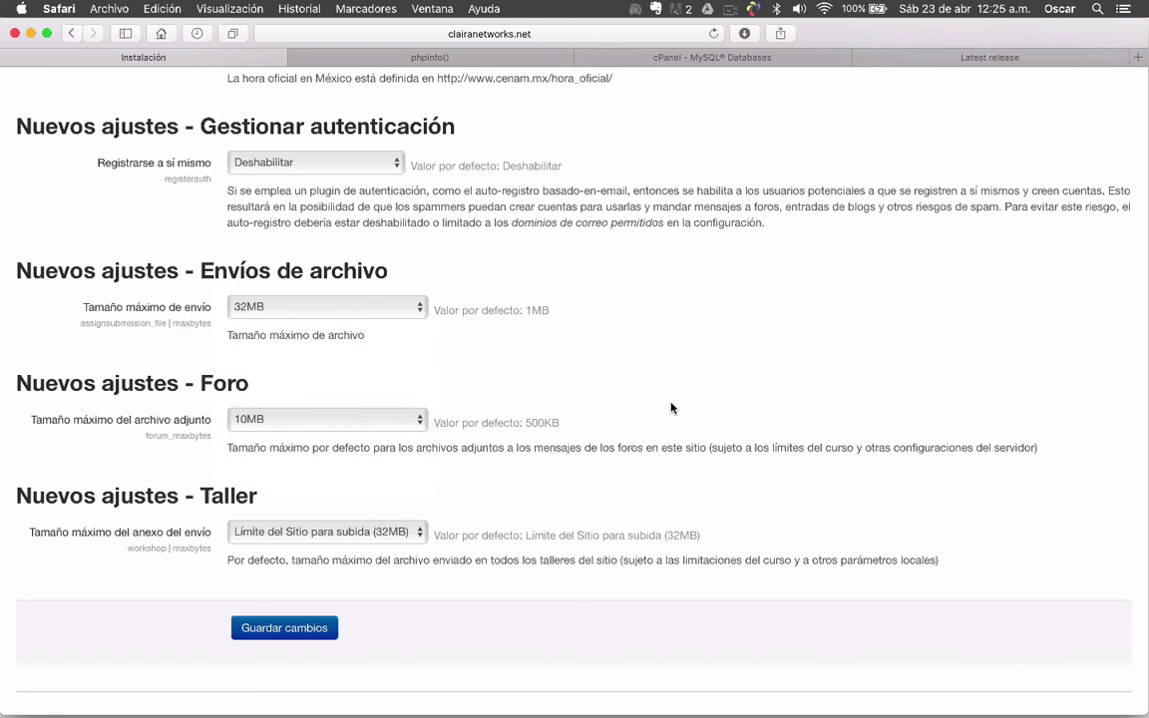
scroll(670, 407, down, 3)
scroll(670, 407, down, 3)
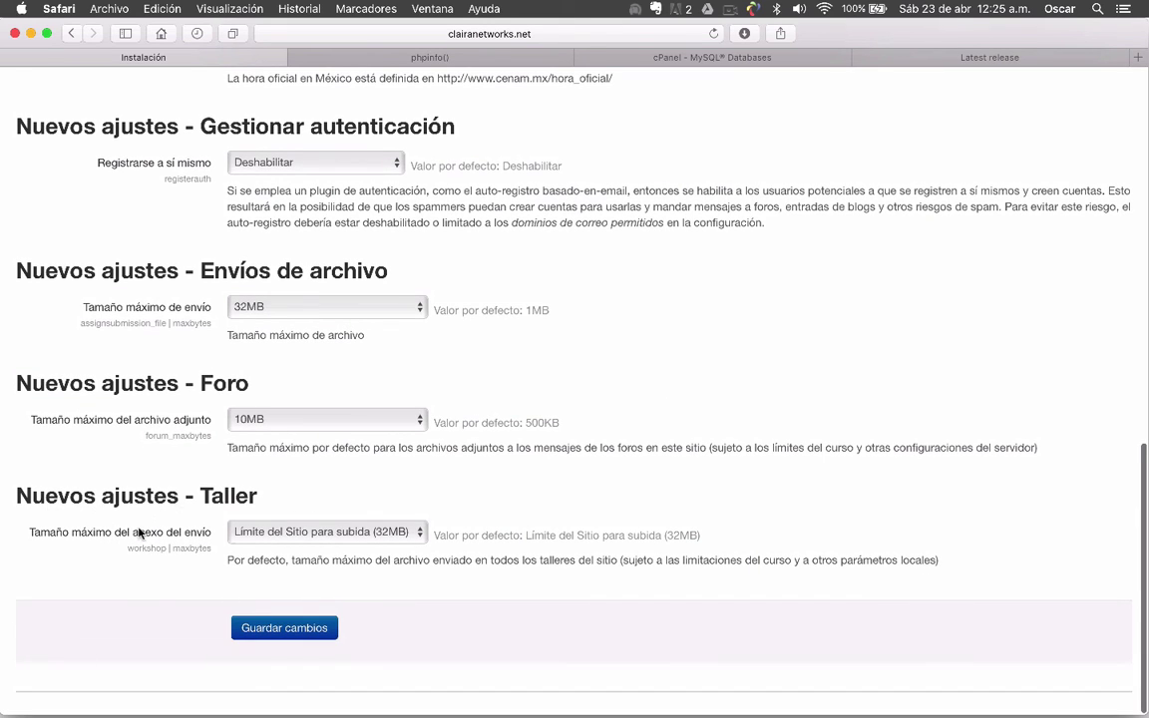
Leave the Taller attachment limit at Límite del Sitio para subida (32MB) and save the changes
click(423, 534)
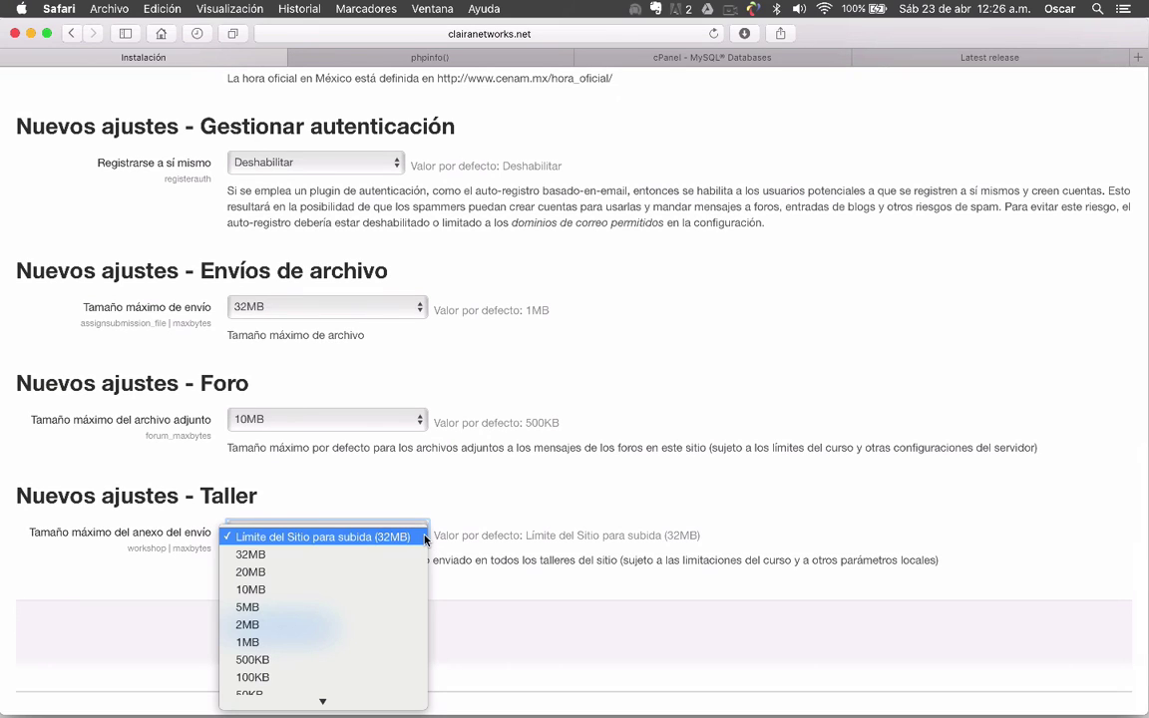
click(512, 536)
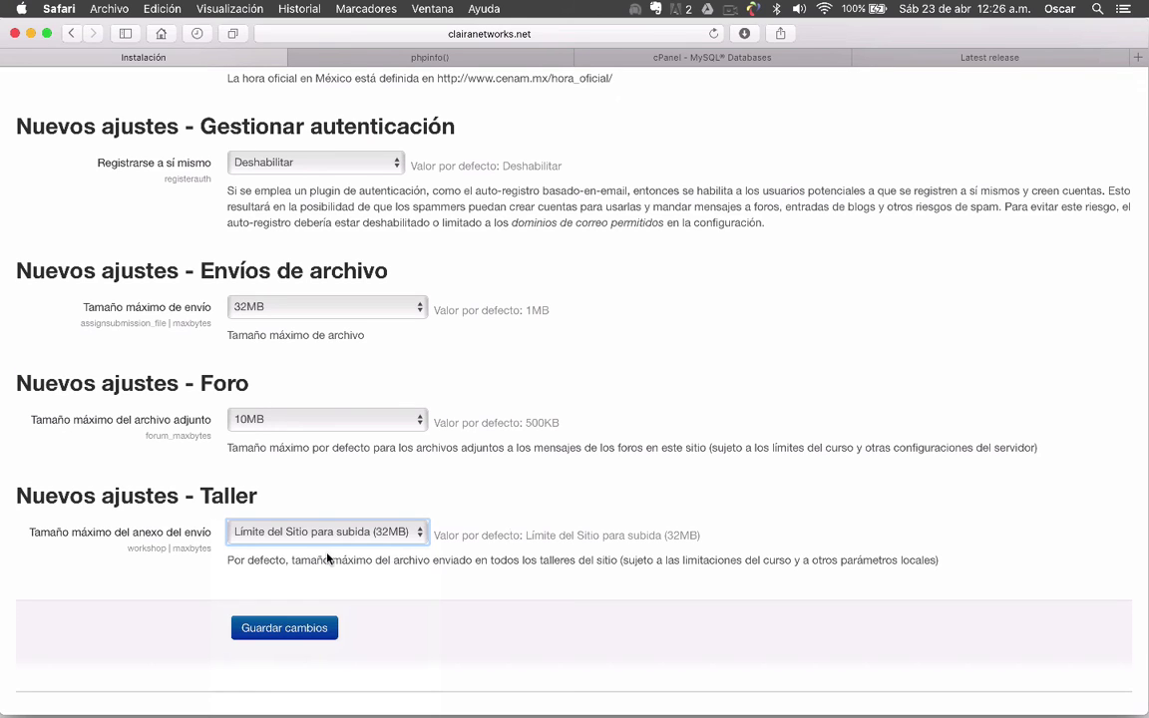
click(269, 624)
scroll(152, 597, down, 15)
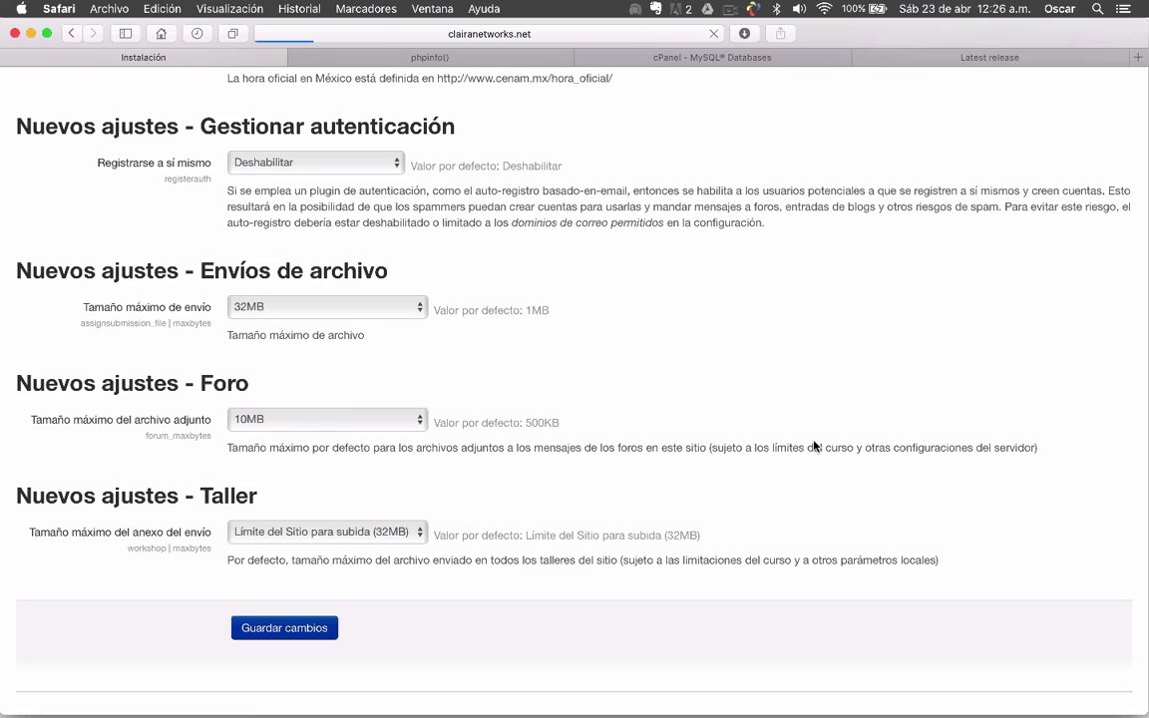
Let the saved settings load and return to the top of the Tablero dashboard
key(ctrl+Up)
key(Escape)
scroll(814, 446, up, 1)
scroll(814, 446, up, 15)
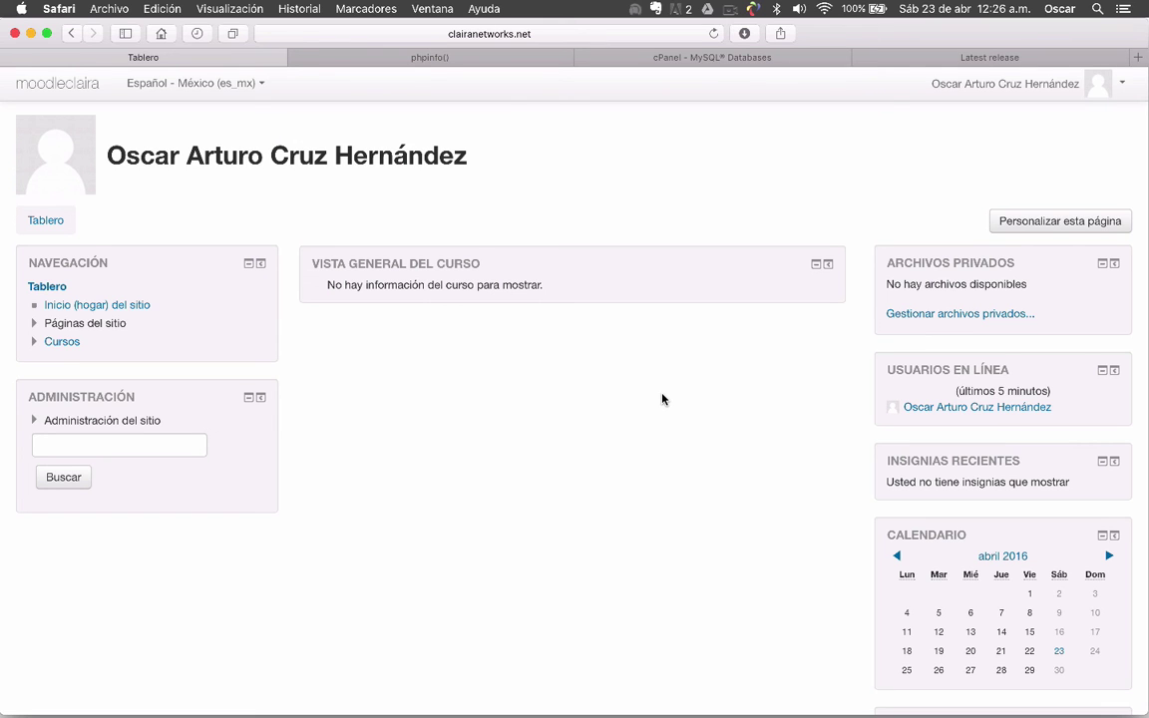
scroll(524, 441, down, 5)
scroll(521, 441, up, 5)
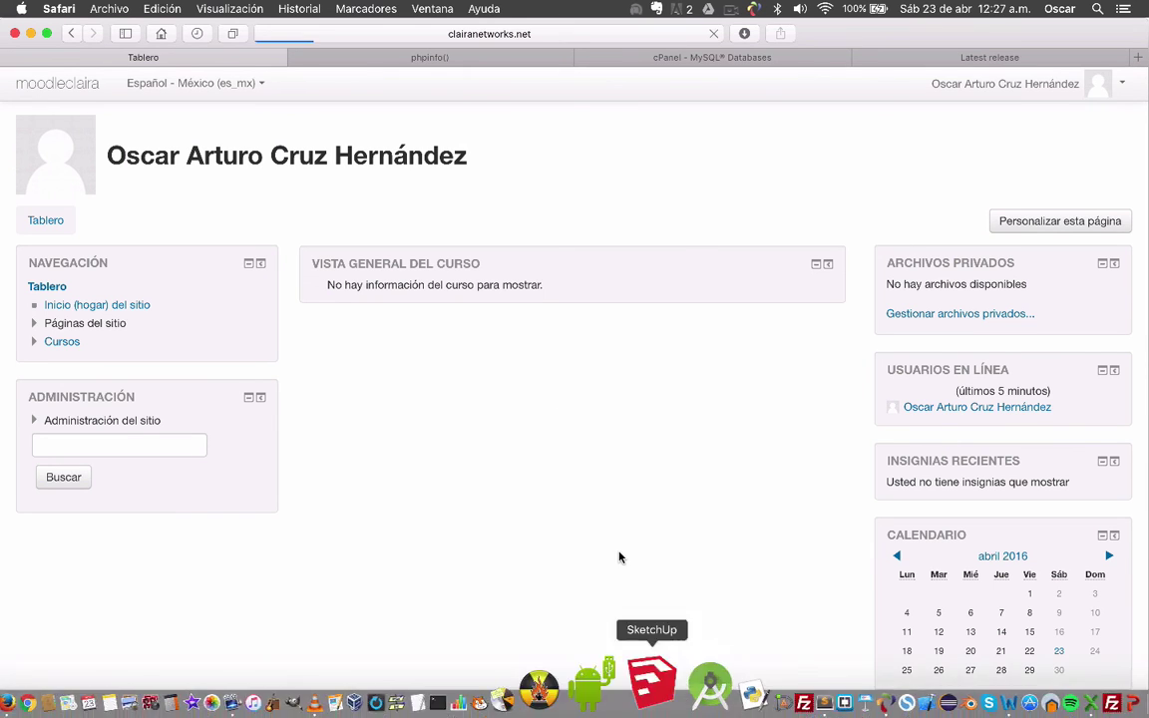
key(super+r)
scroll(628, 450, down, 5)
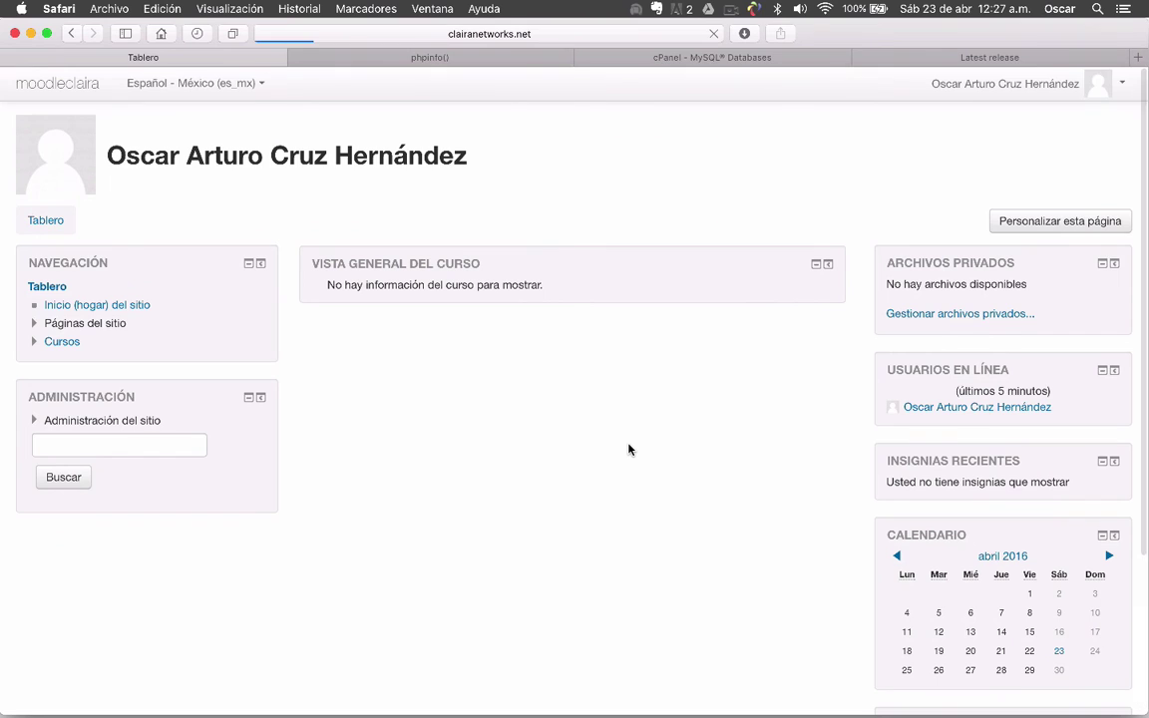
scroll(628, 450, down, 5)
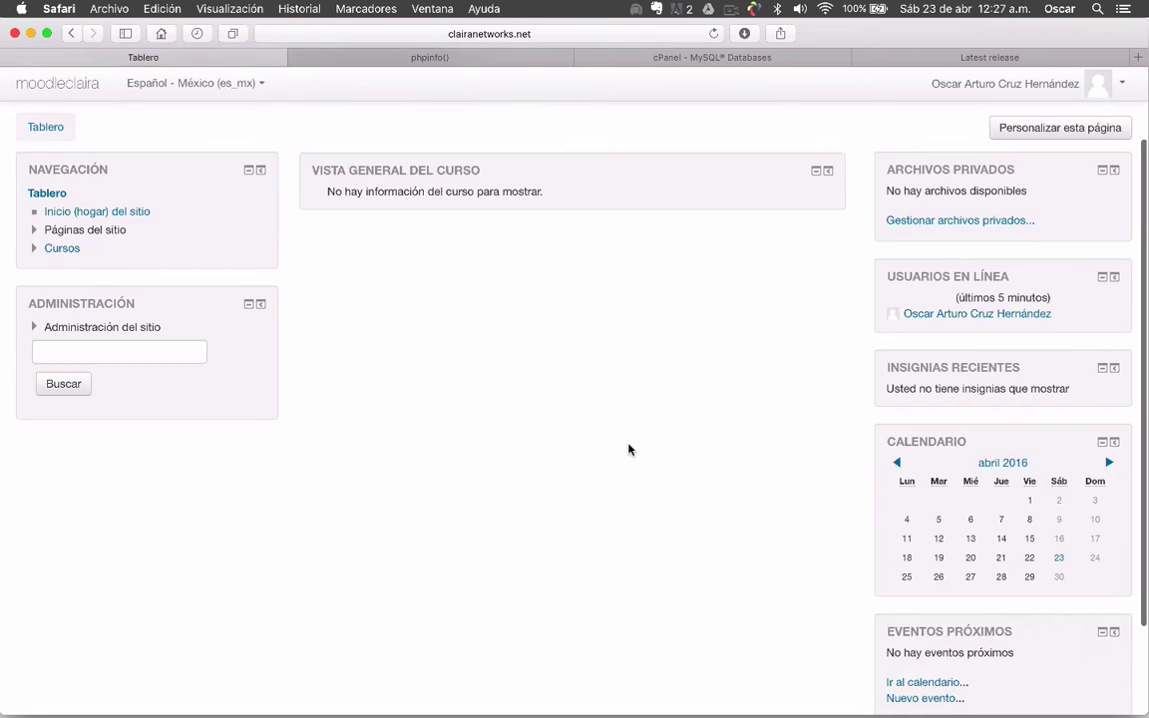
scroll(628, 450, up, 5)
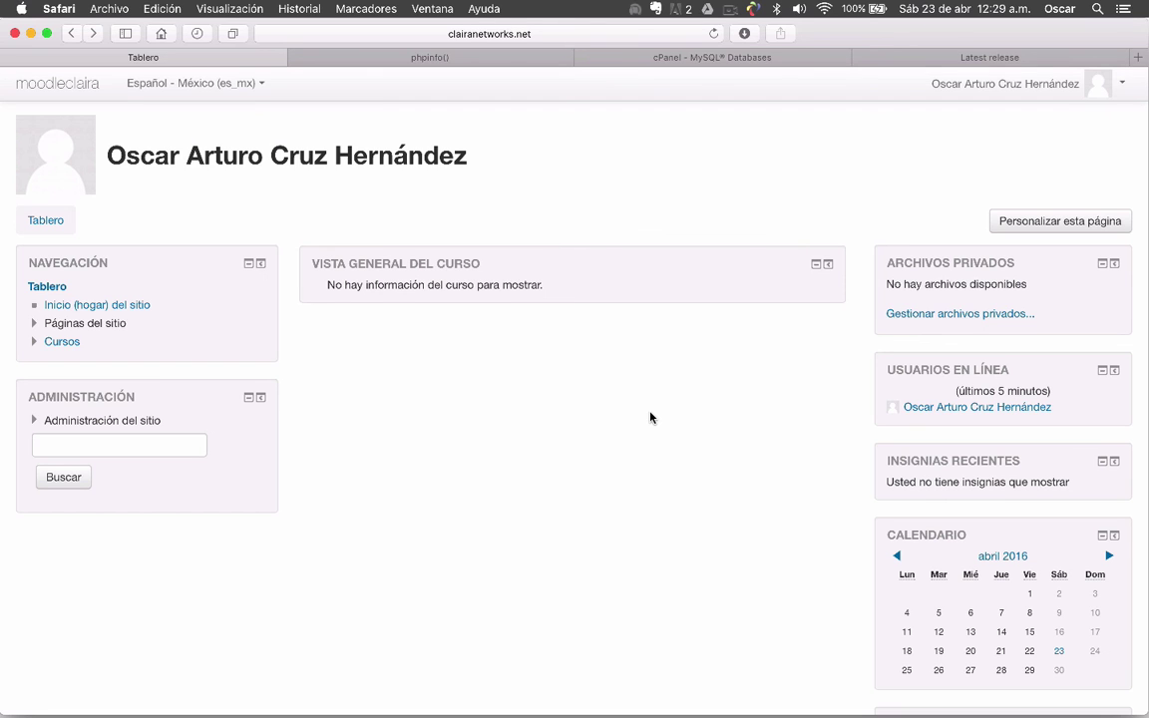
scroll(499, 449, down, 2)
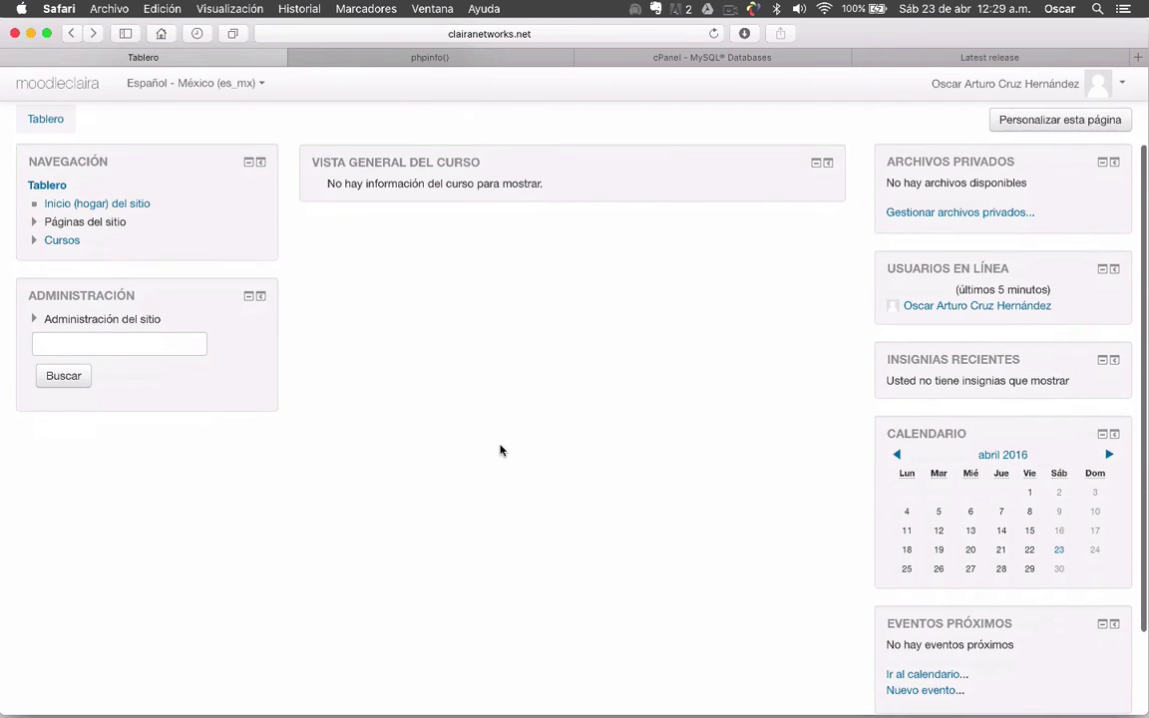
scroll(500, 450, up, 2)
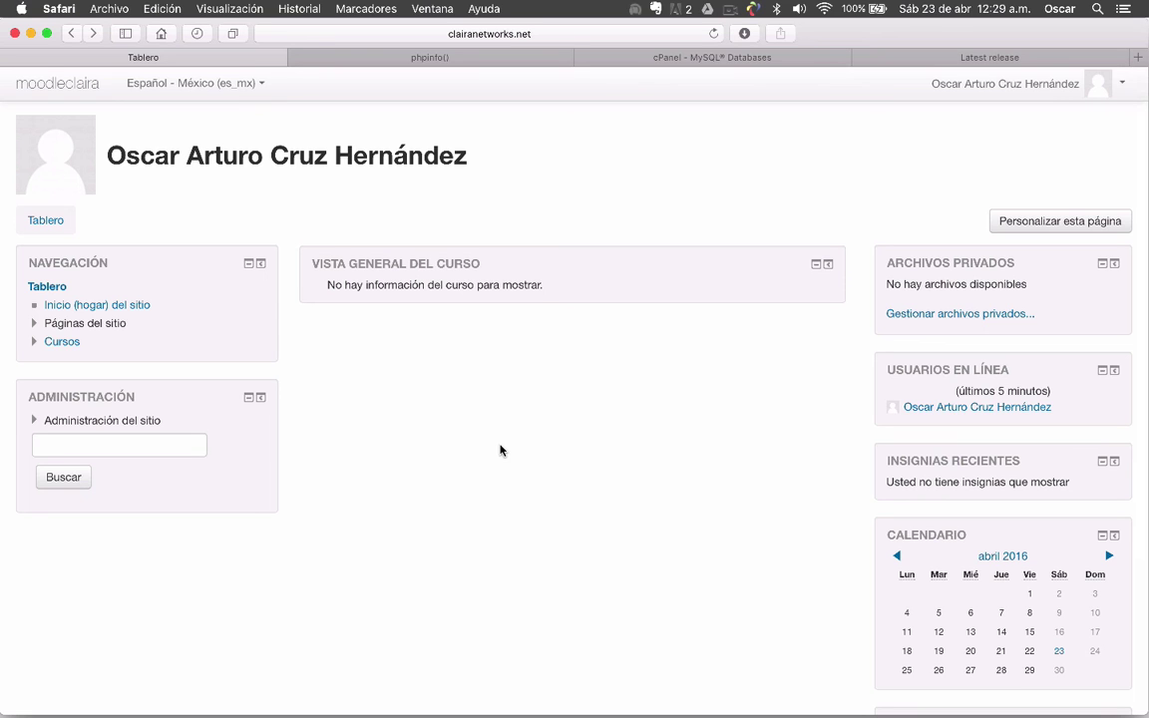
scroll(673, 374, down, 5)
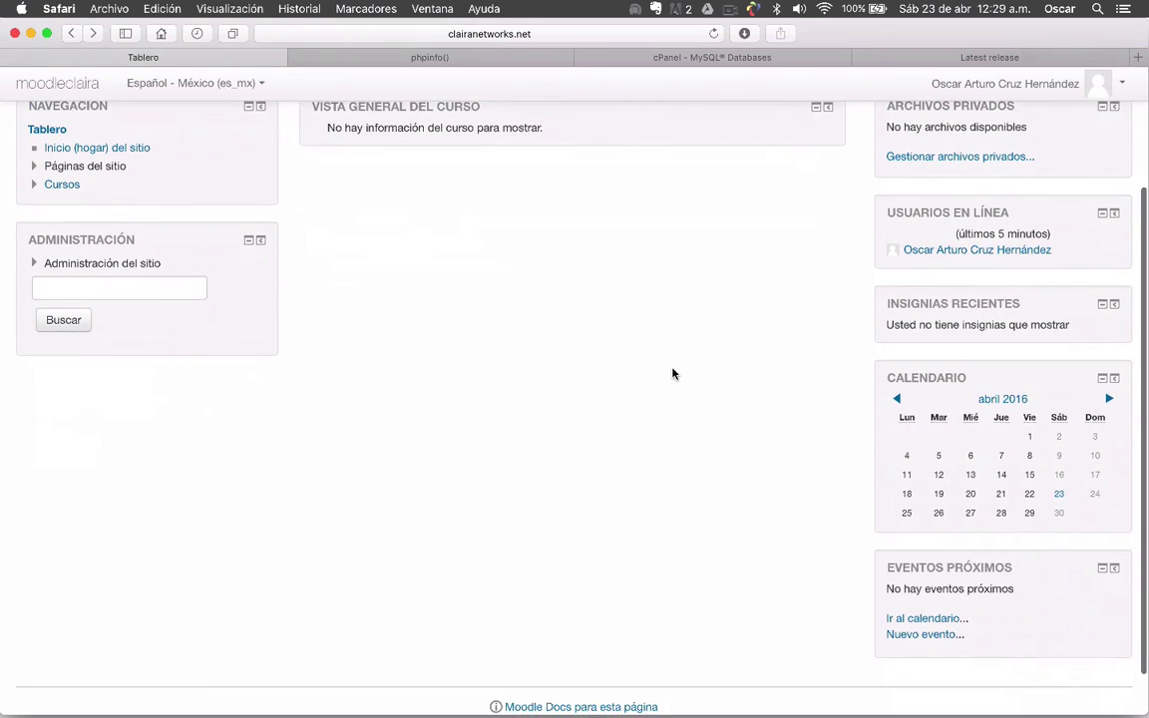
scroll(672, 374, up, 5)
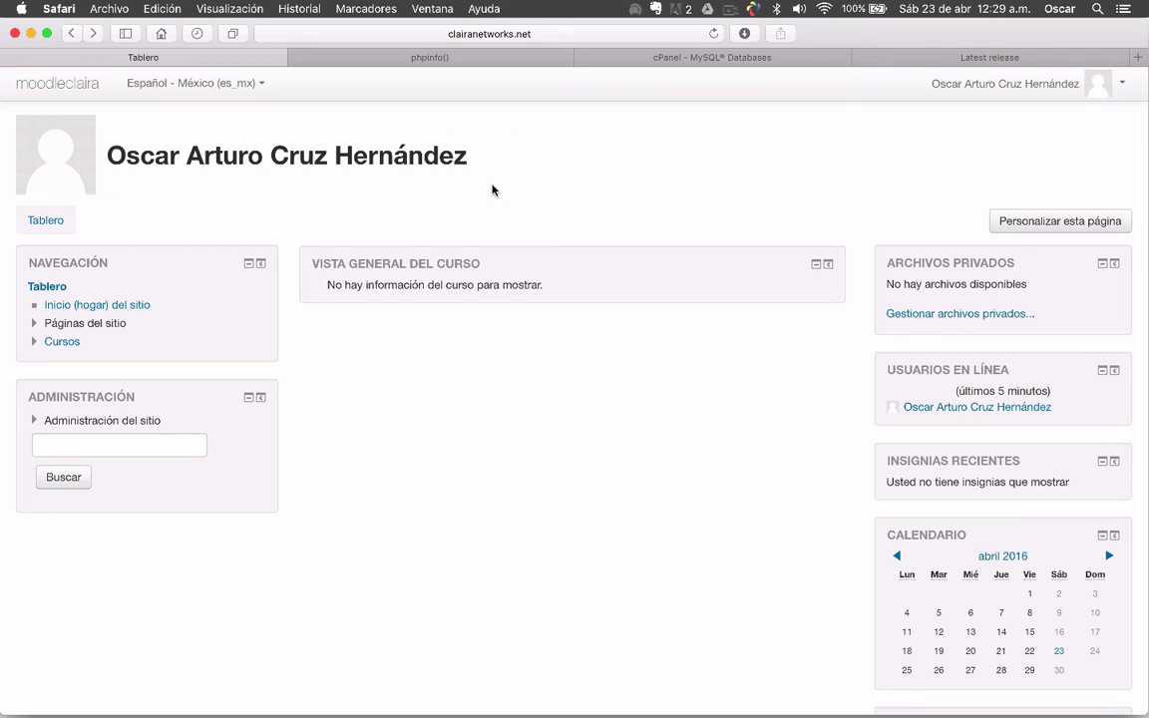
scroll(633, 317, down, 5)
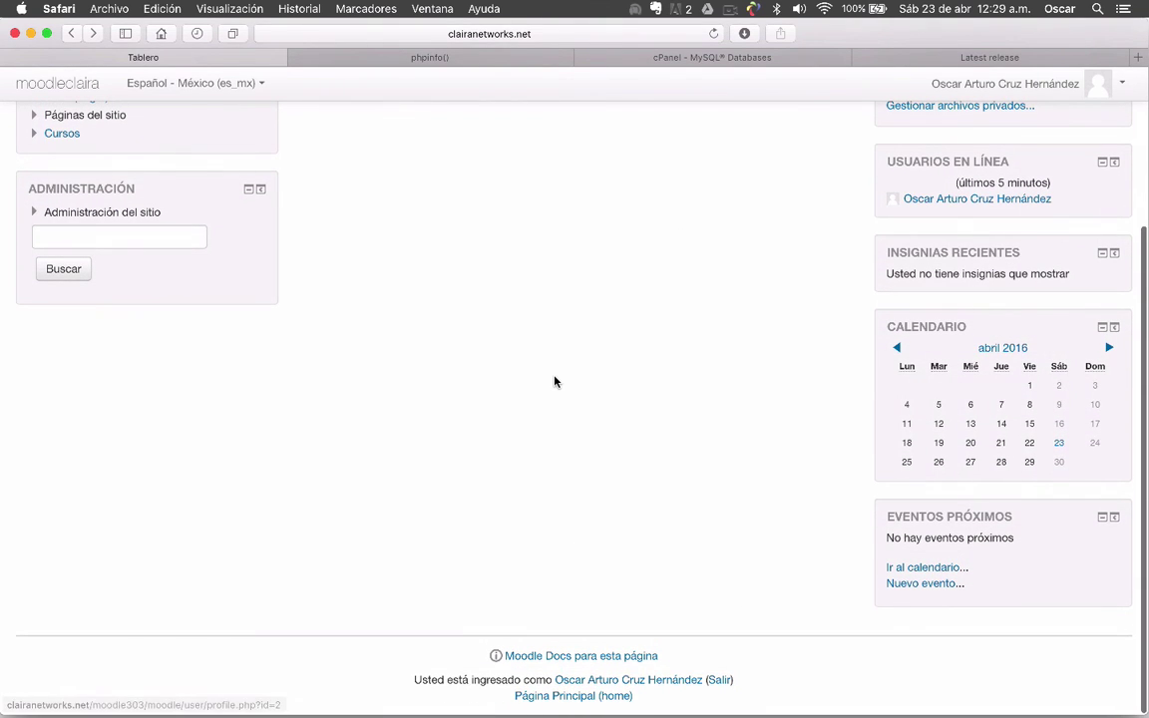
scroll(555, 382, up, 5)
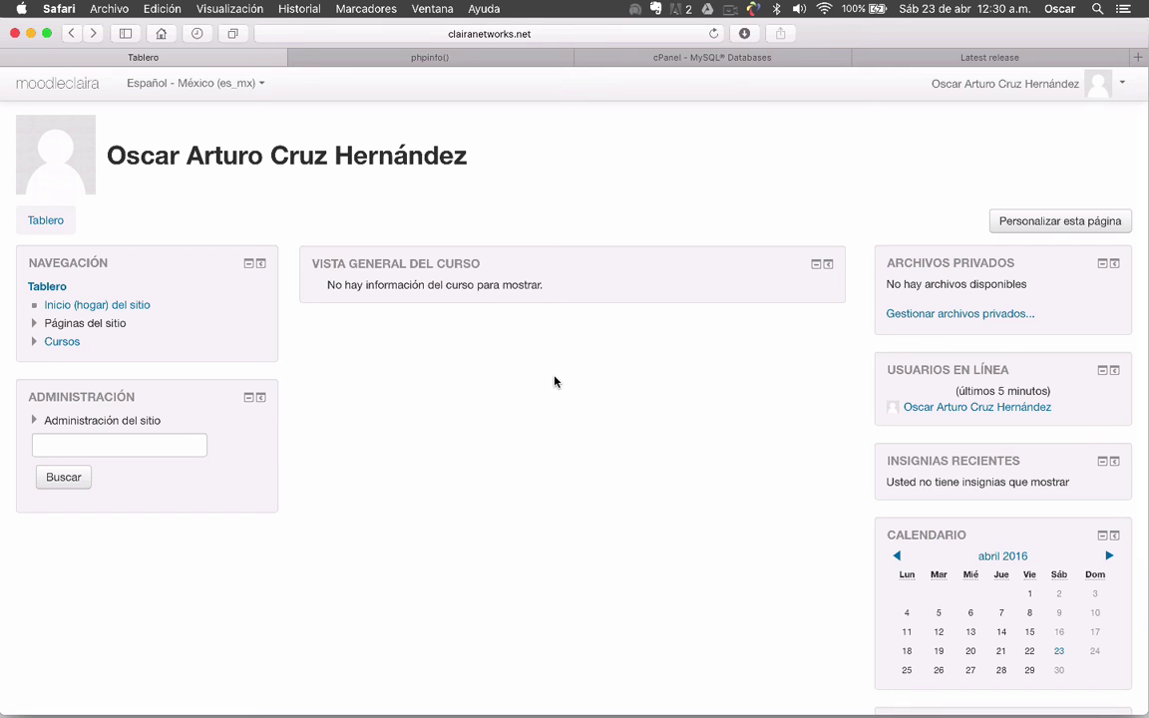
click(730, 9)
click(769, 42)
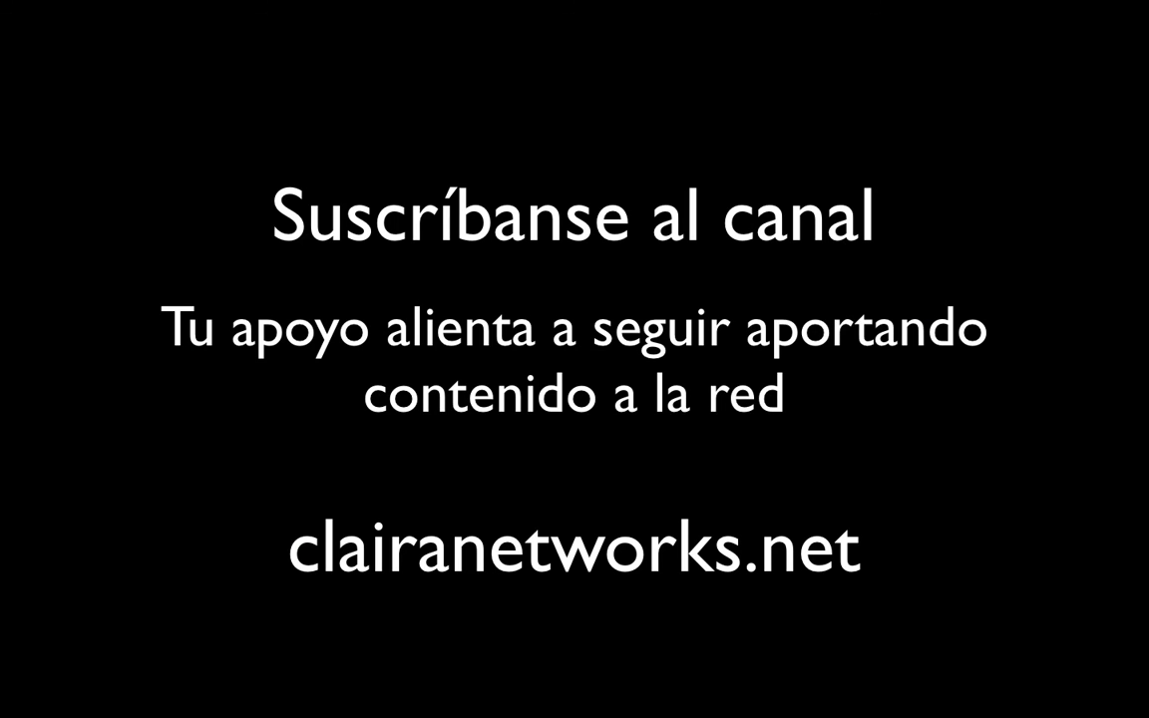